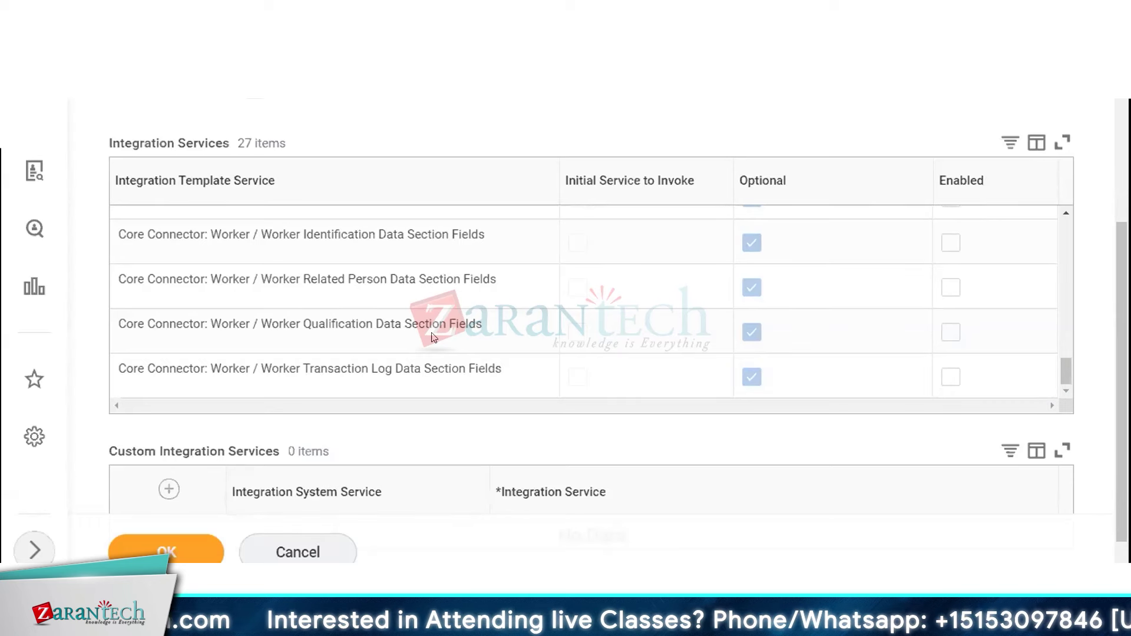
# - Review the Core Connector: Worker integration services and which of them are optional or enabled
pyautogui.scroll(10, 432, 337)
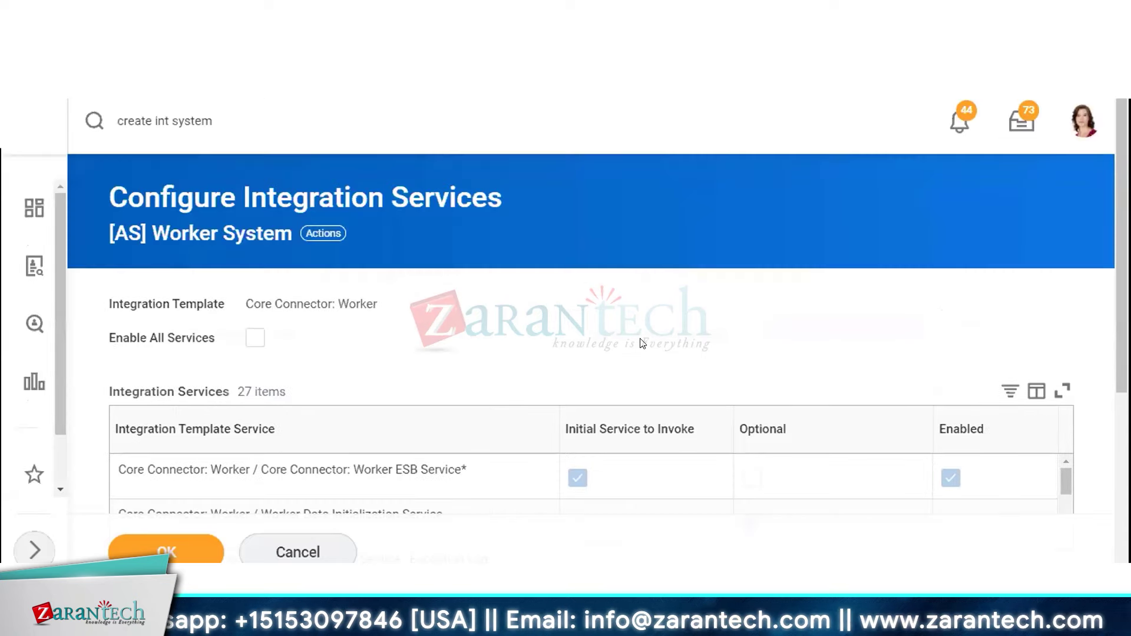
pyautogui.scroll(-4, 642, 343)
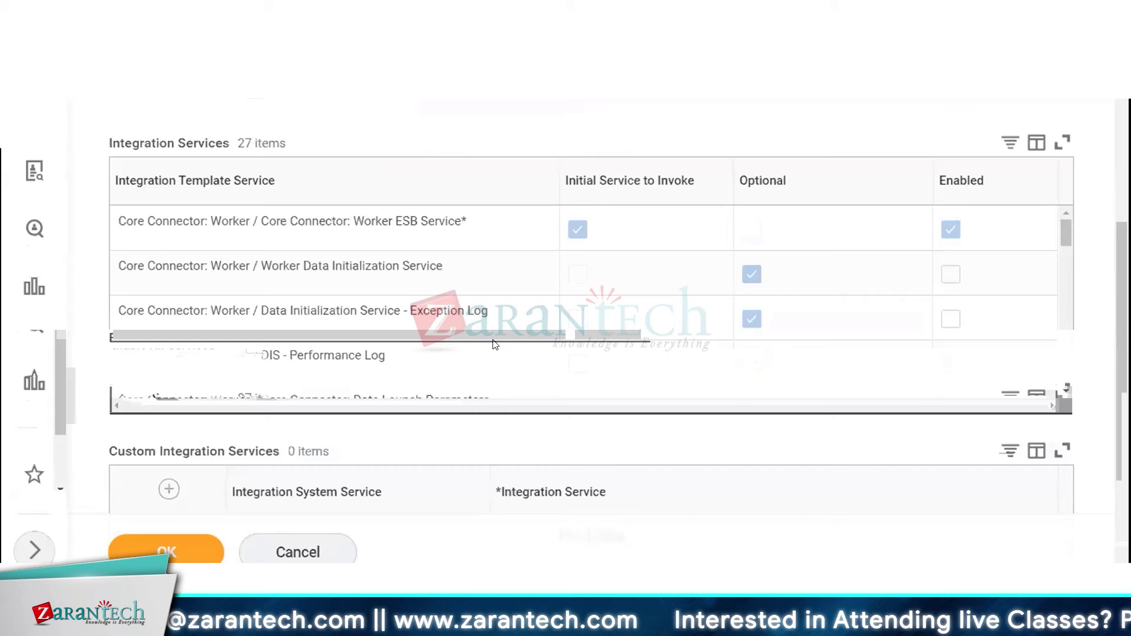
pyautogui.scroll(-3, 495, 344)
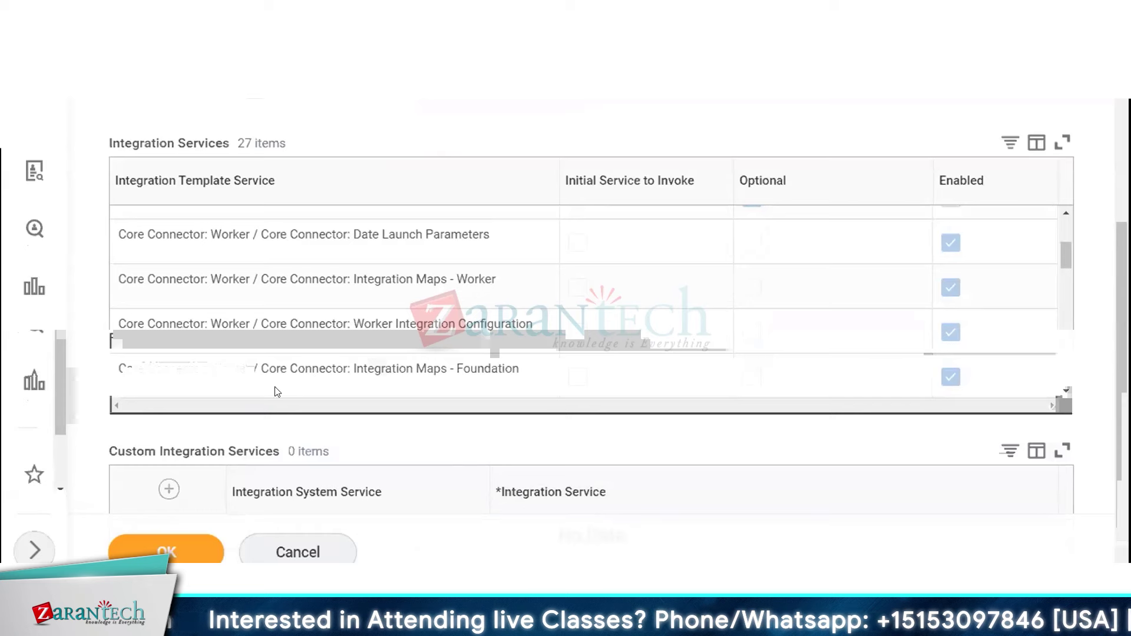
pyautogui.scroll(-3, 294, 377)
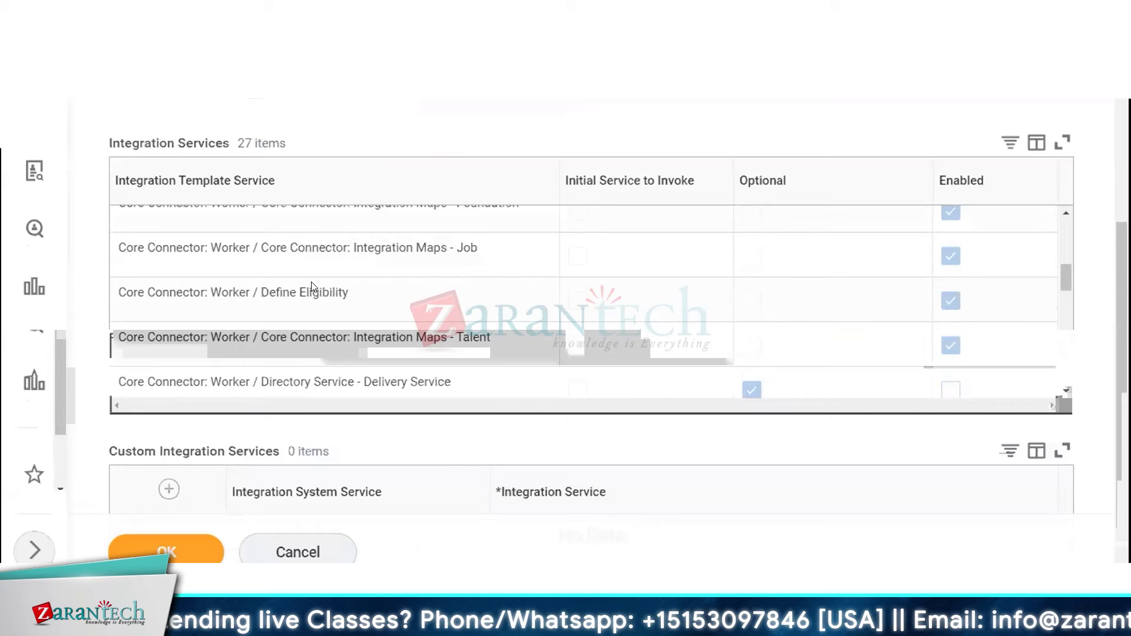
pyautogui.scroll(-3, 352, 303)
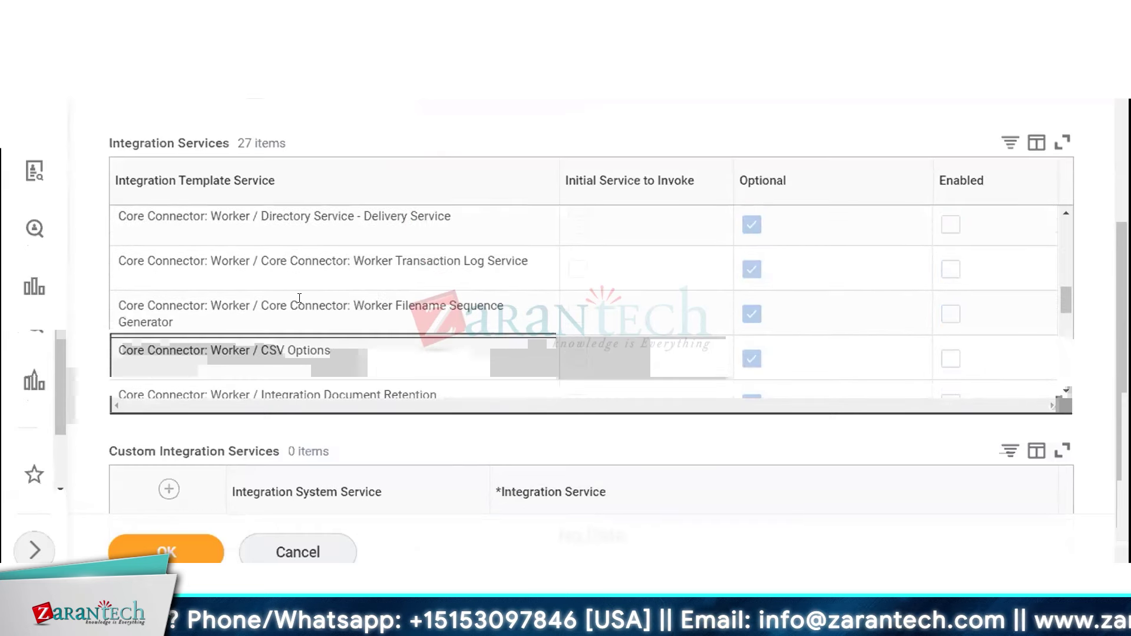
pyautogui.scroll(2, 299, 298)
pyautogui.scroll(-2, 409, 343)
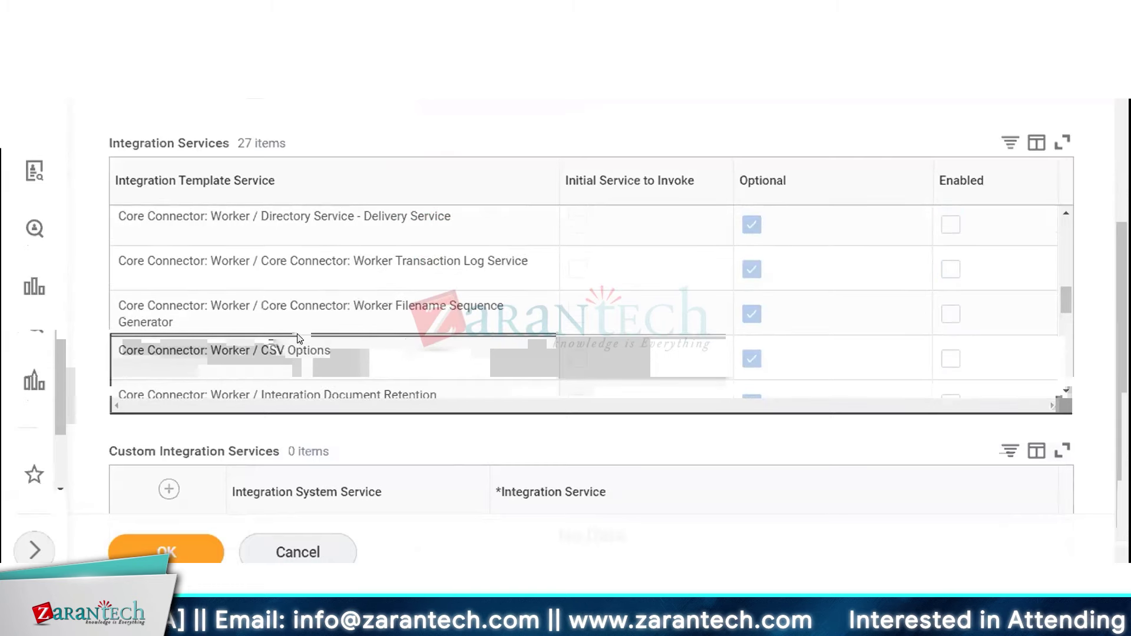
pyautogui.scroll(-3, 318, 321)
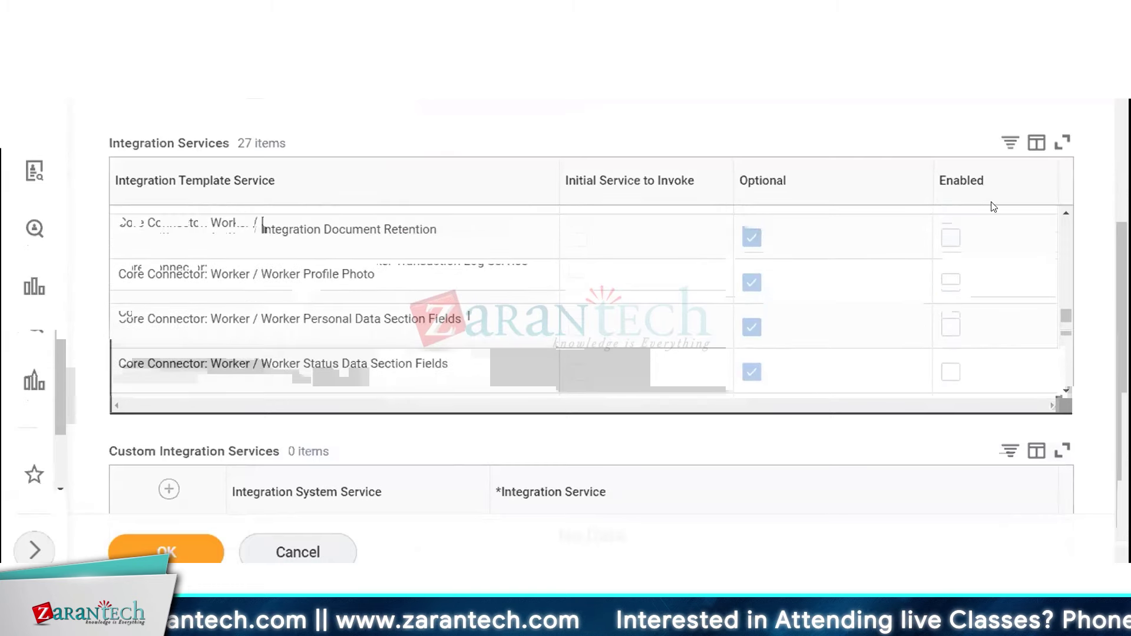
# - Enable the Worker Profile Photo, Worker Personal Data Section Fields and Worker Status Data Section Fields services
pyautogui.click(950, 281)
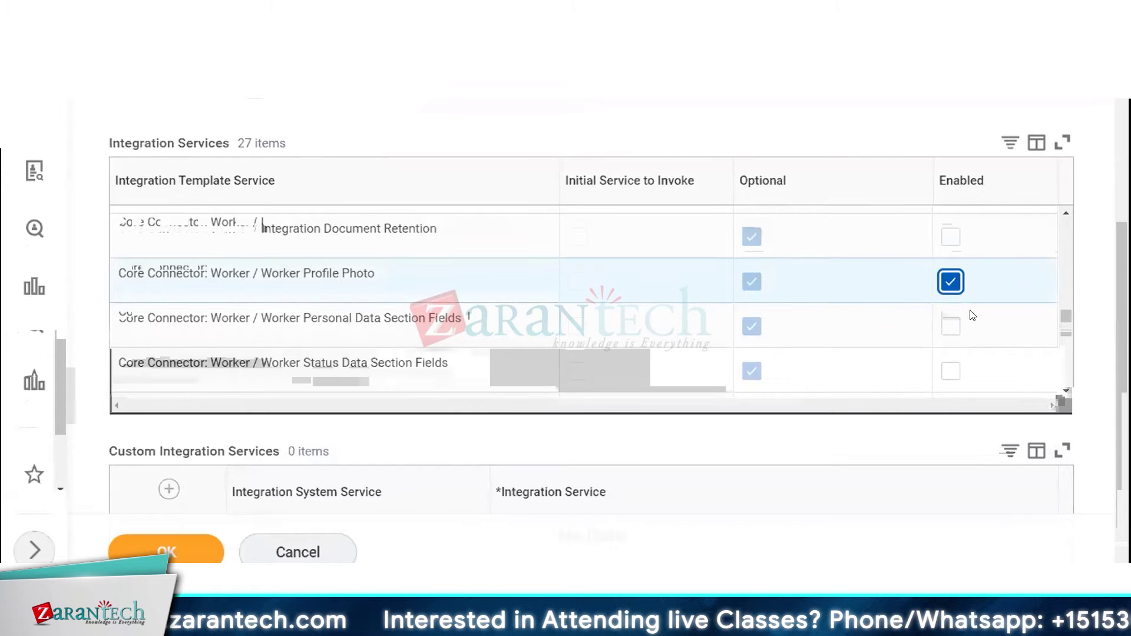
pyautogui.click(961, 328)
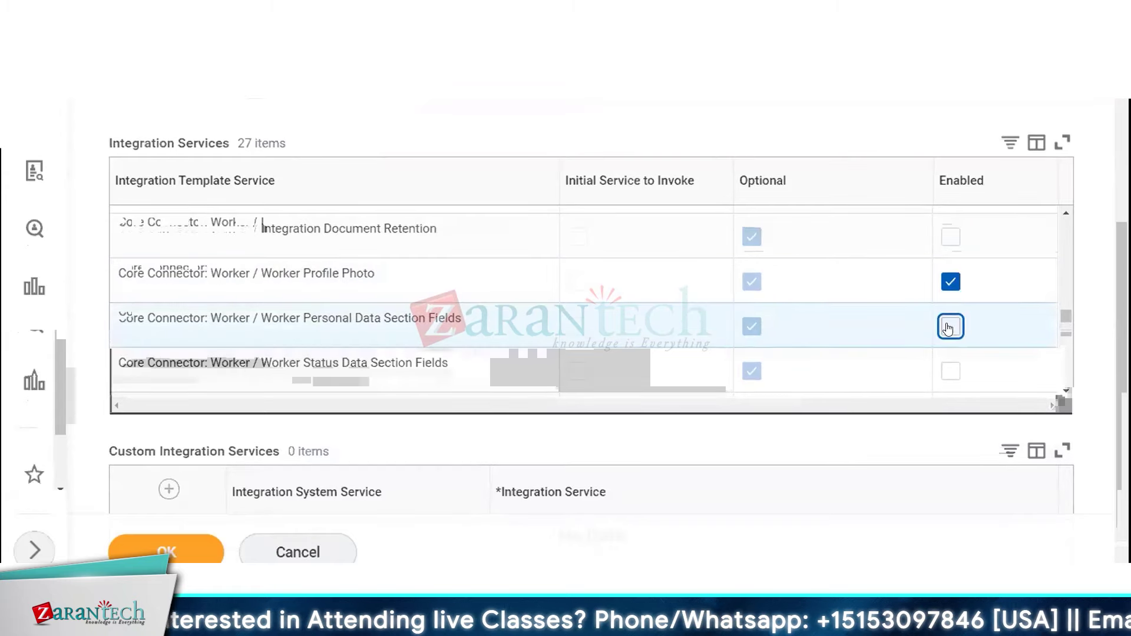
pyautogui.click(948, 328)
pyautogui.click(949, 368)
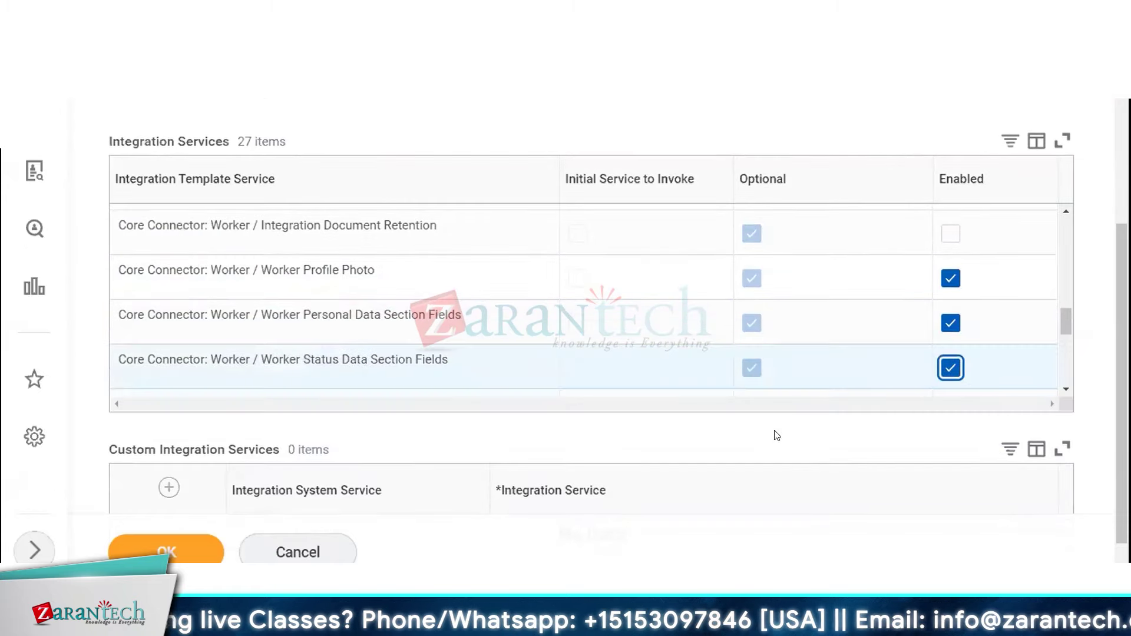
pyautogui.scroll(-1, 375, 470)
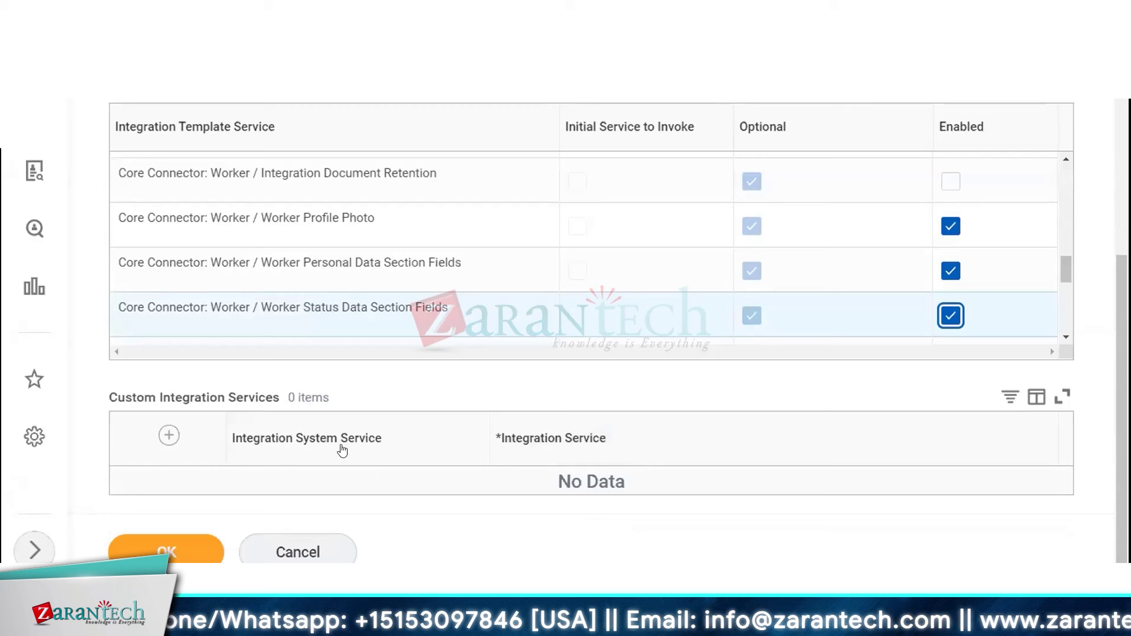
pyautogui.moveTo(109, 397); pyautogui.dragTo(259, 396)
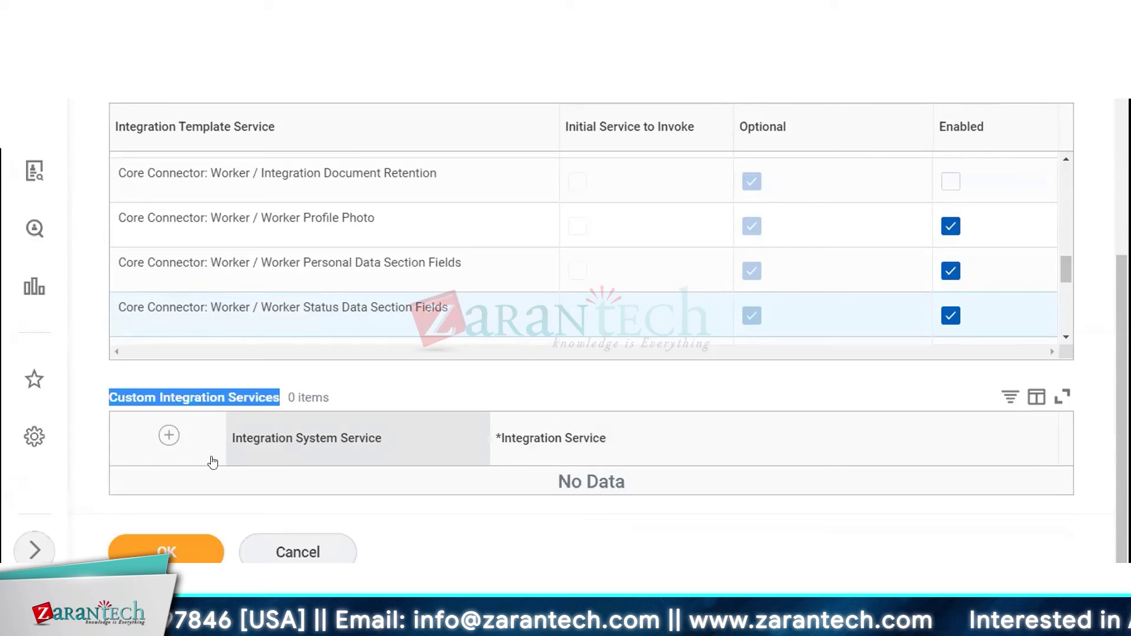
pyautogui.click(169, 436)
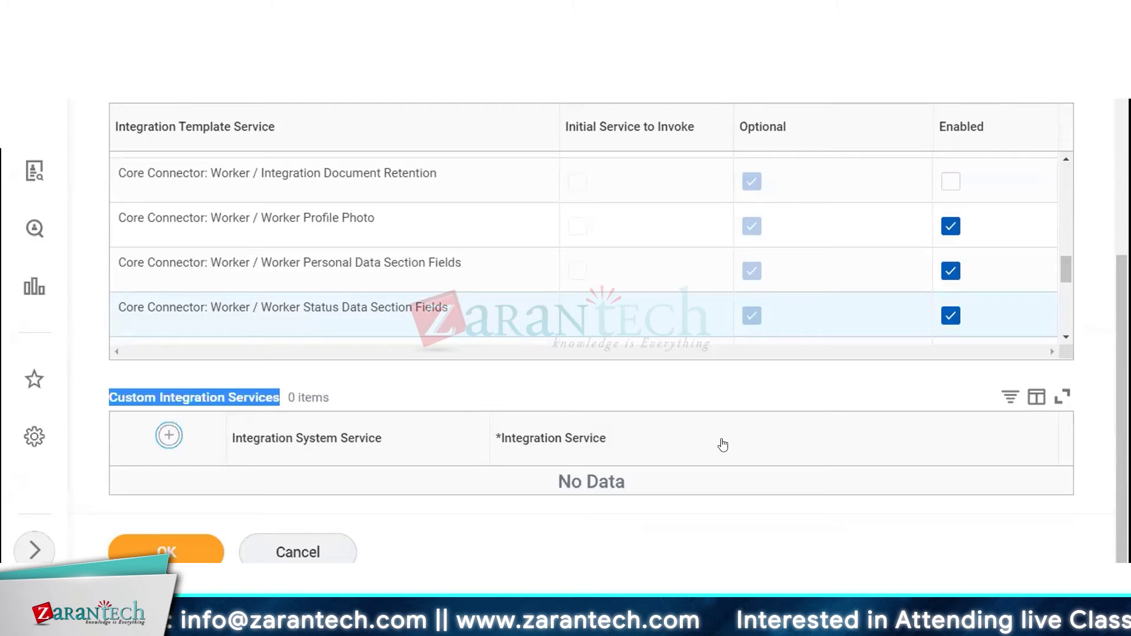
pyautogui.scroll(-1, 406, 407)
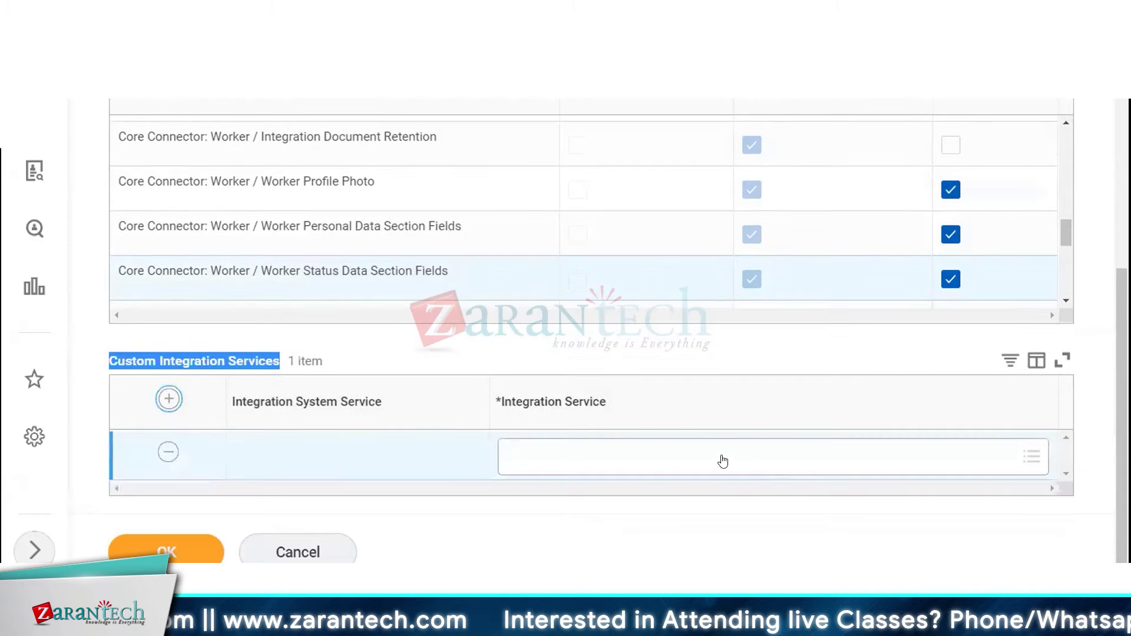
pyautogui.click(722, 458)
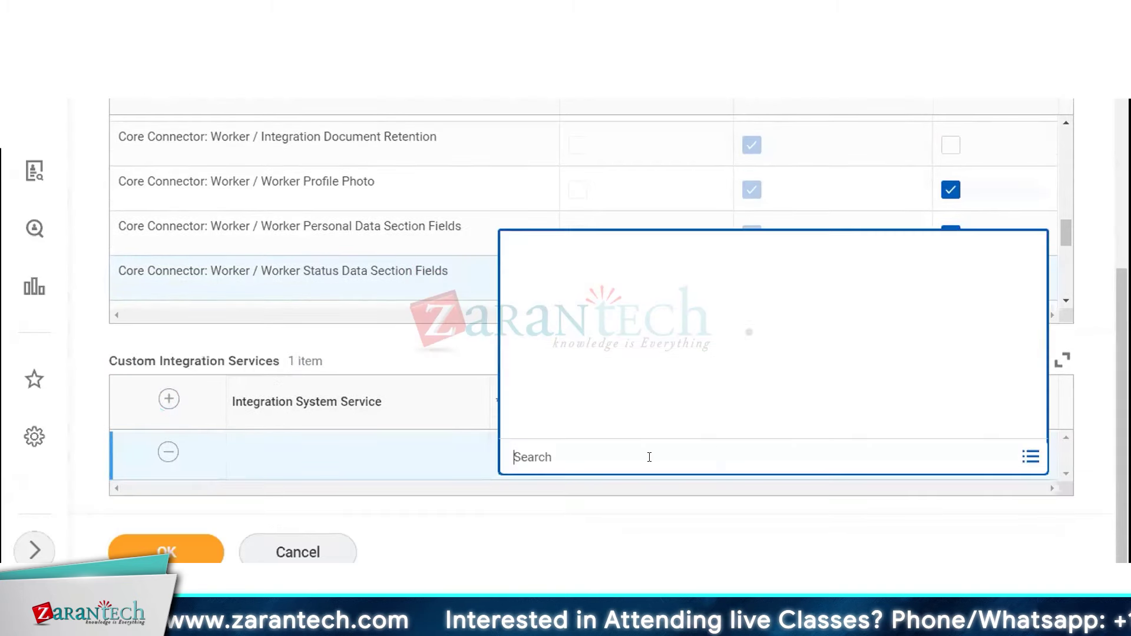
pyautogui.click(168, 453)
pyautogui.click(167, 453)
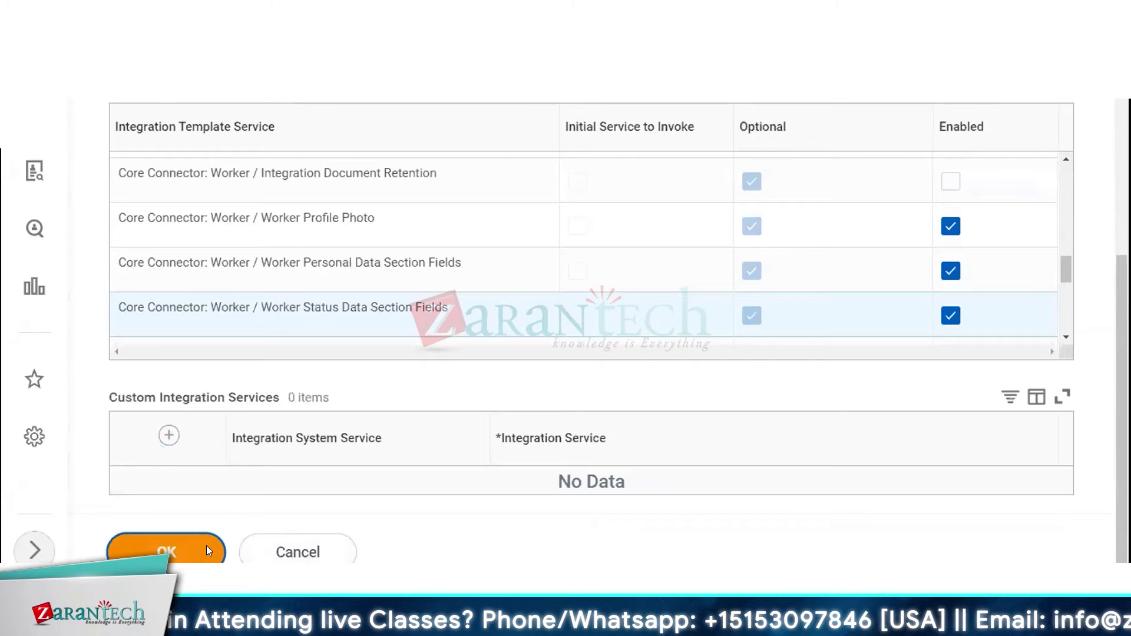
# - Save the integration services configuration and read the details of the reported page error
pyautogui.click(206, 543)
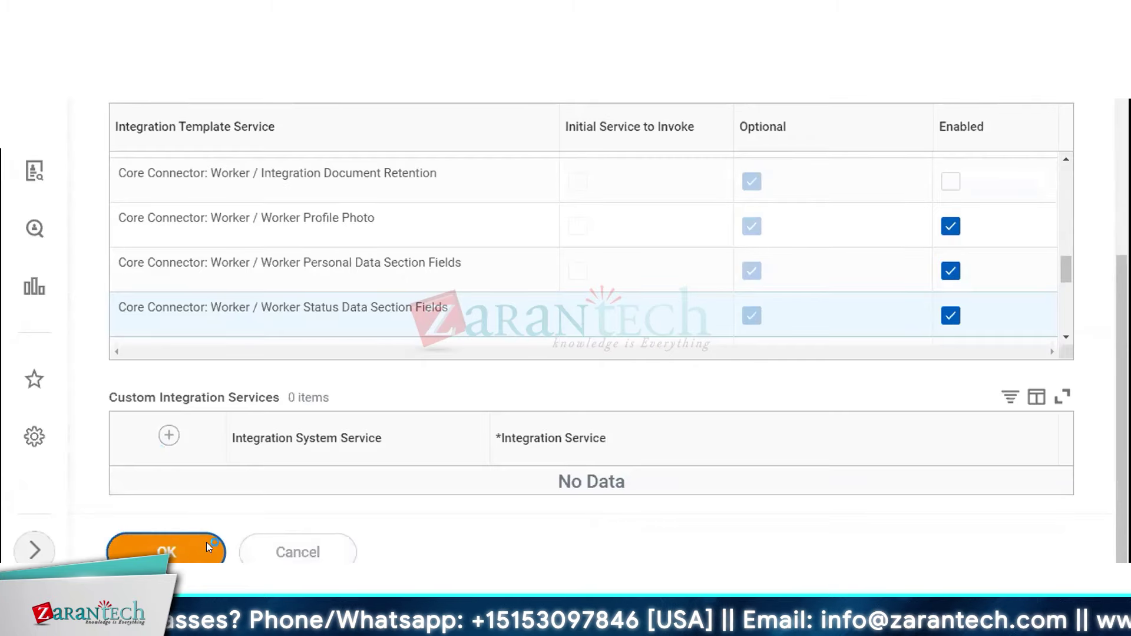
pyautogui.scroll(-5, 667, 256)
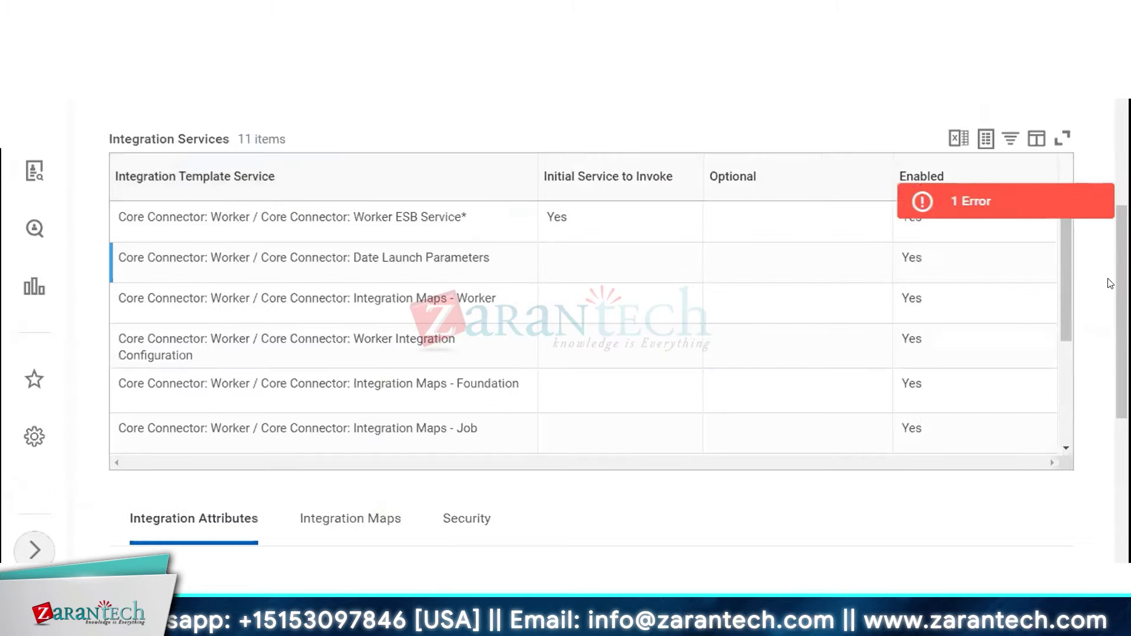
pyautogui.click(1025, 203)
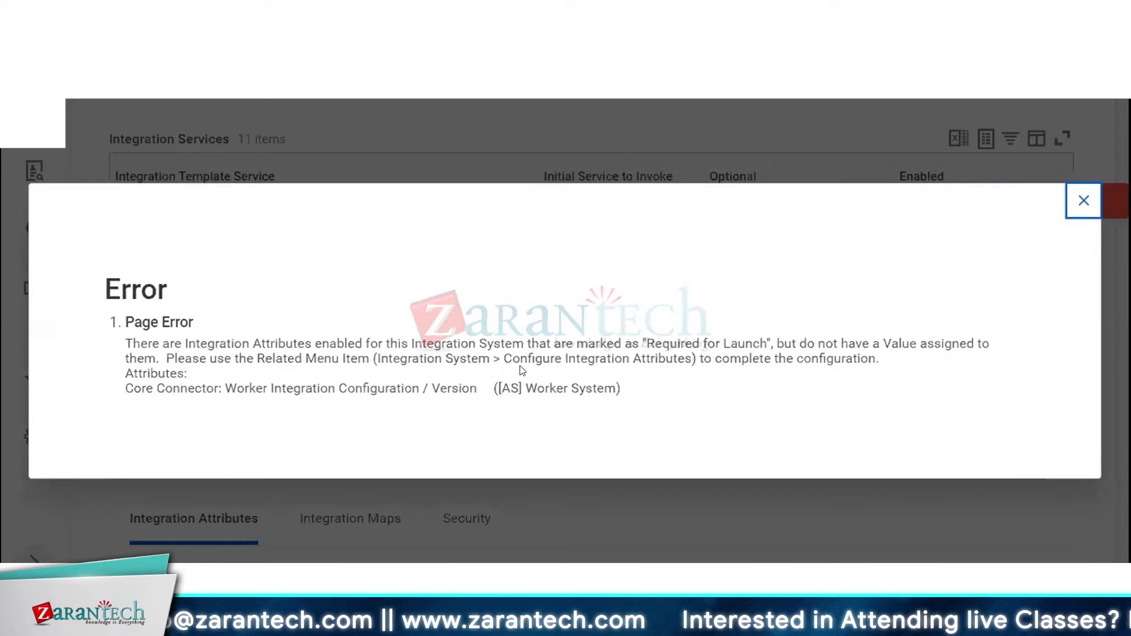
pyautogui.moveTo(376, 358); pyautogui.dragTo(692, 357)
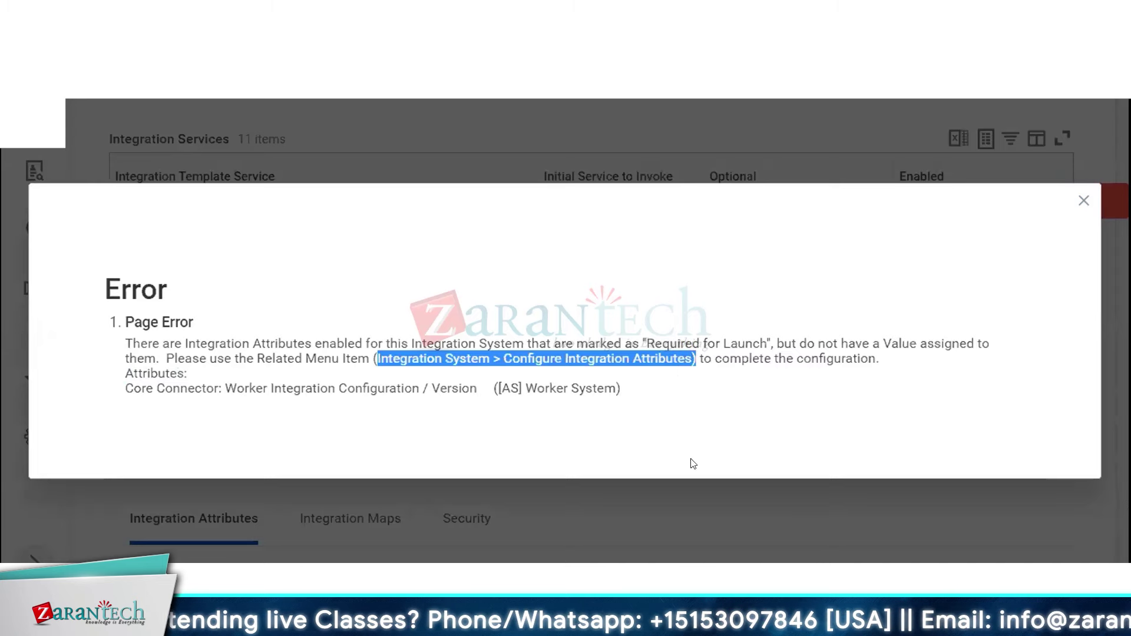
pyautogui.click(684, 497)
# - Open Configure Integration Attributes for the [AS] Worker System integration system
pyautogui.scroll(5, 310, 240)
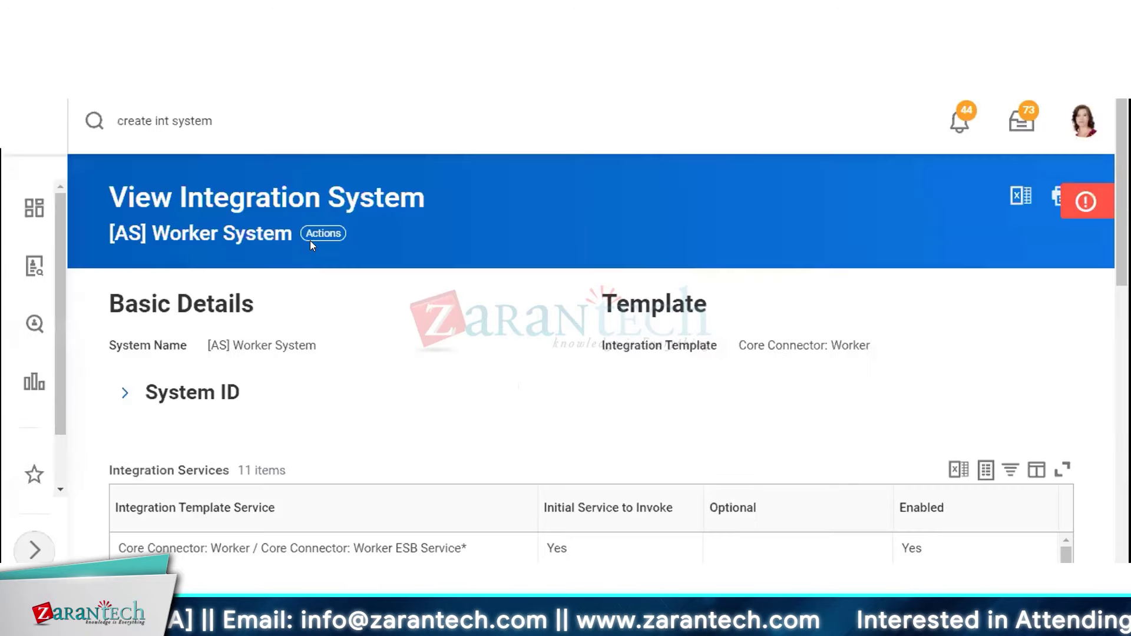
pyautogui.click(324, 233)
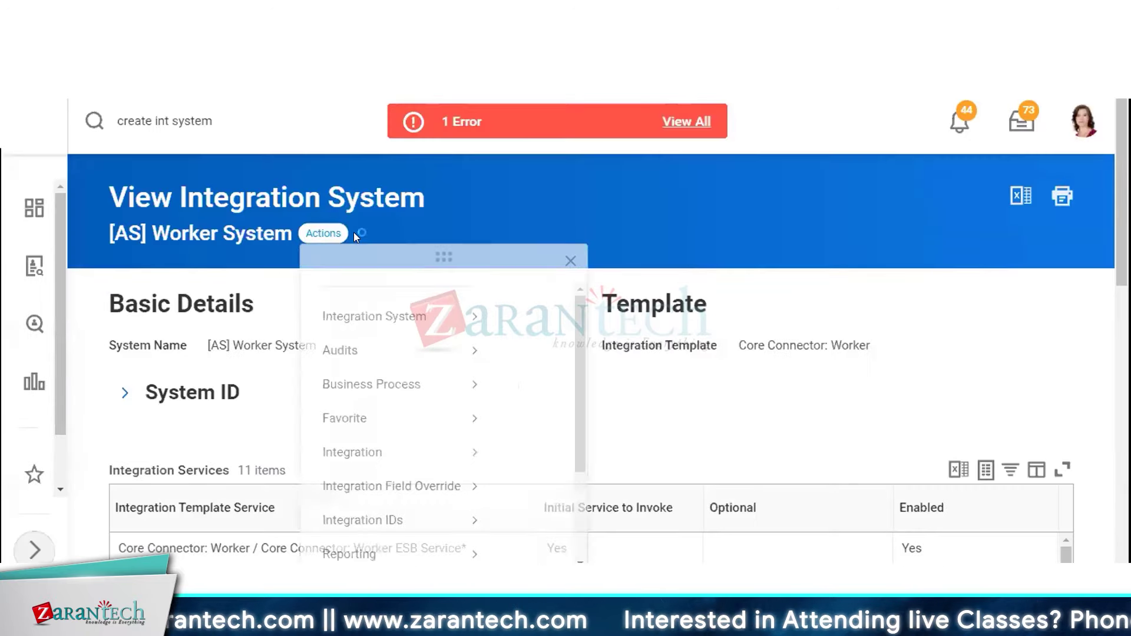
pyautogui.moveTo(419, 327)
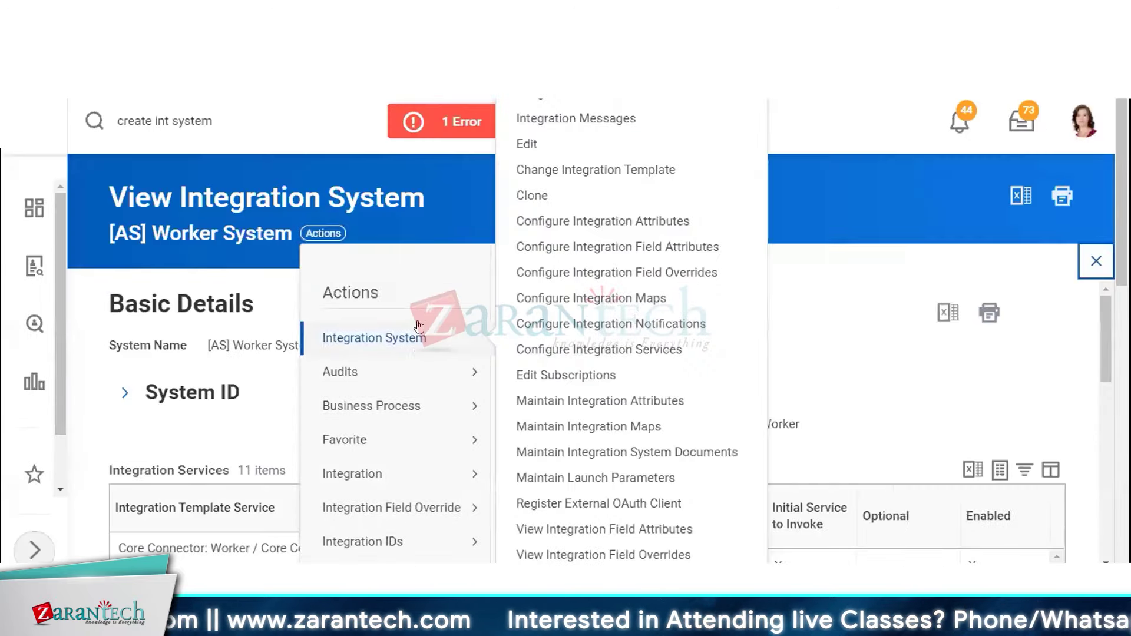
pyautogui.click(653, 223)
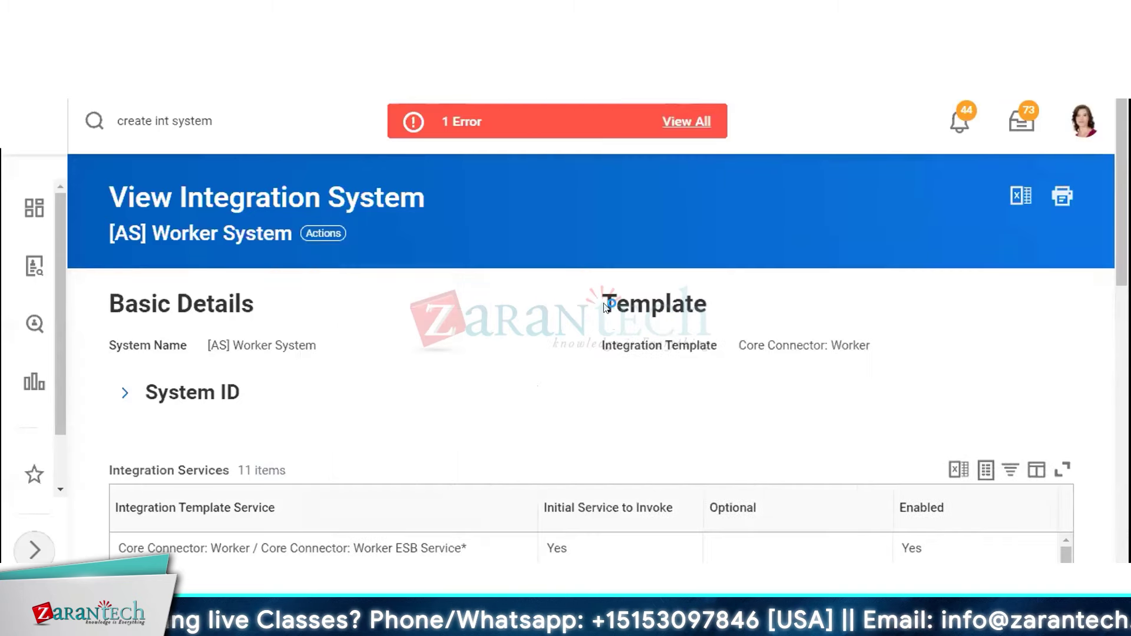
pyautogui.scroll(-3, 116, 450)
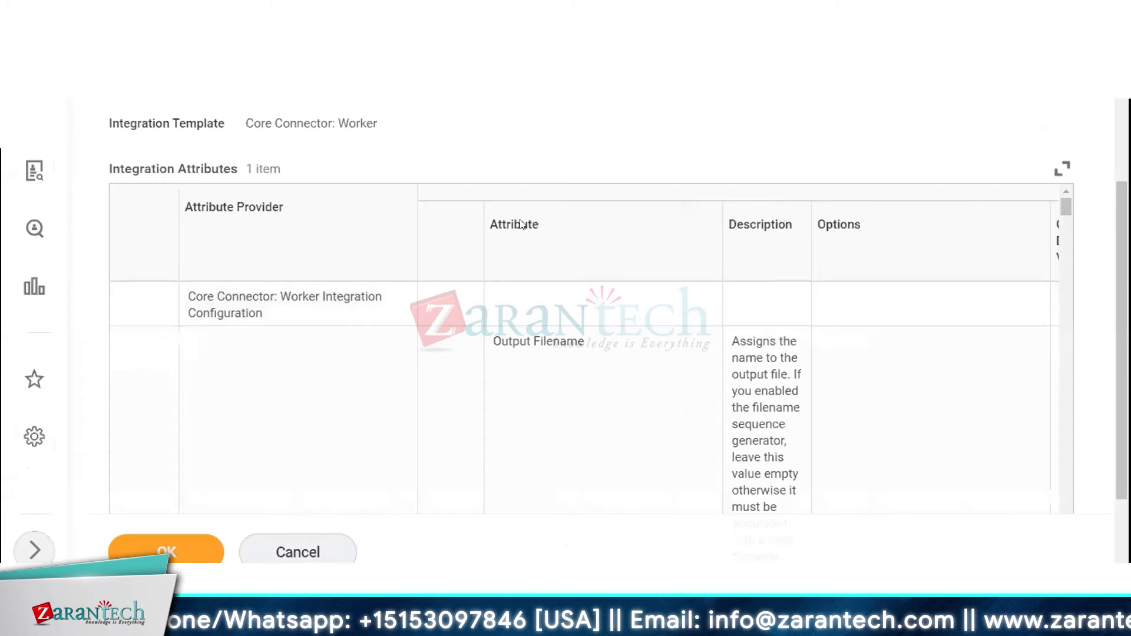
# - Expand the Integration Attributes table to full screen and bring its Value column into view
pyautogui.click(116, 450)
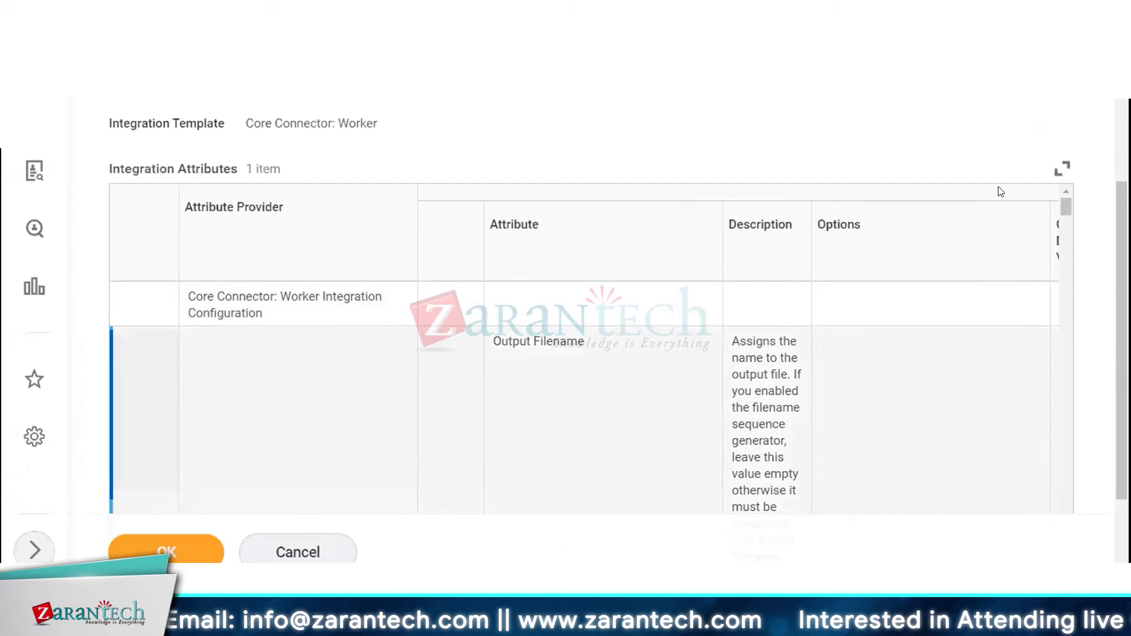
pyautogui.scroll(-1, 1002, 257)
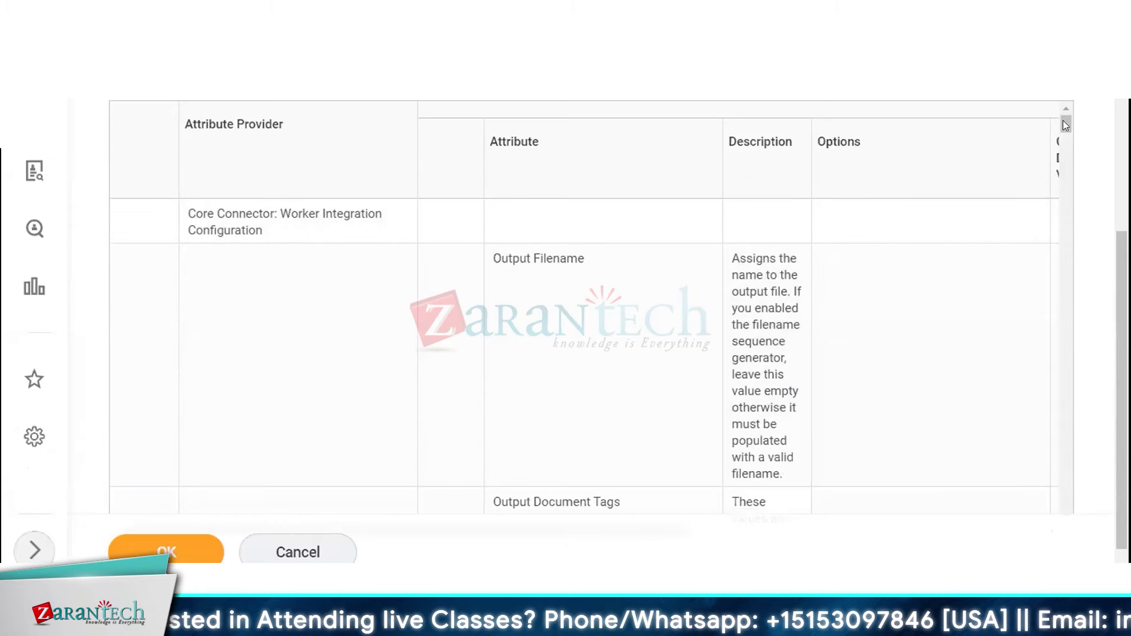
pyautogui.click(1045, 115)
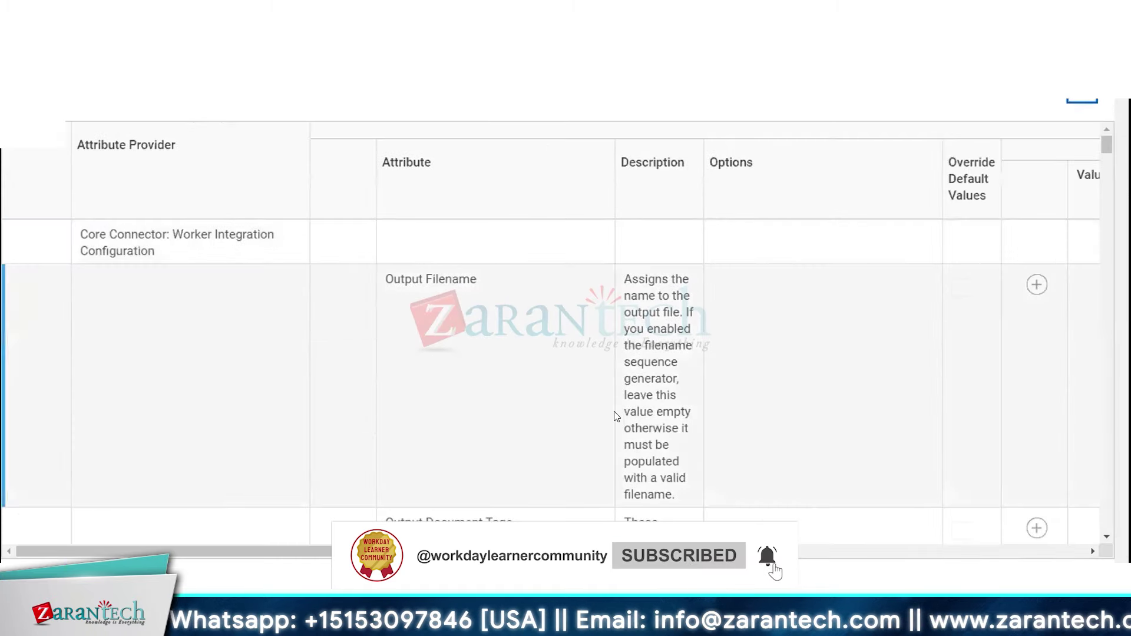
pyautogui.moveTo(655, 548); pyautogui.dragTo(737, 545)
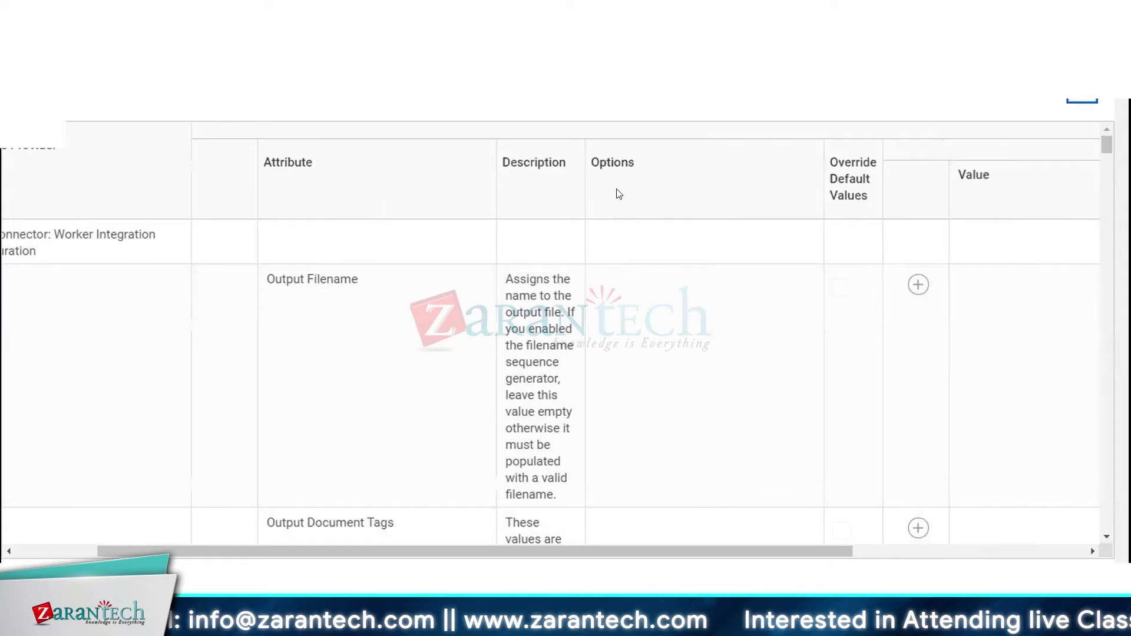
# - Add a value row to the Version attribute marked Required for Launch and set its value to 34.0
pyautogui.scroll(-4, 619, 204)
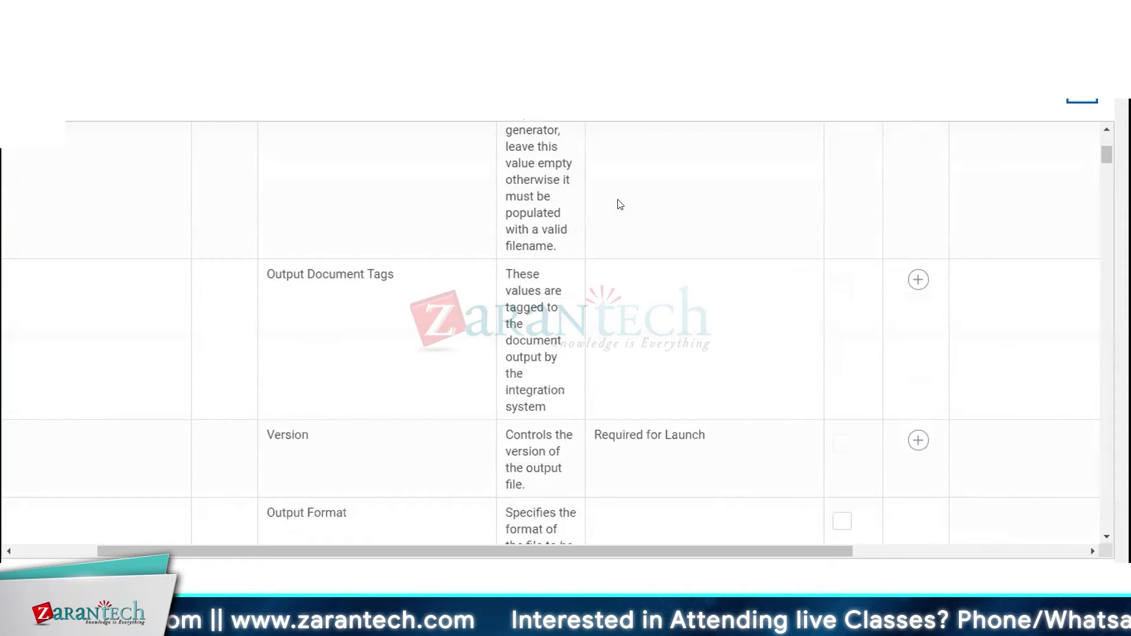
pyautogui.scroll(4, 765, 272)
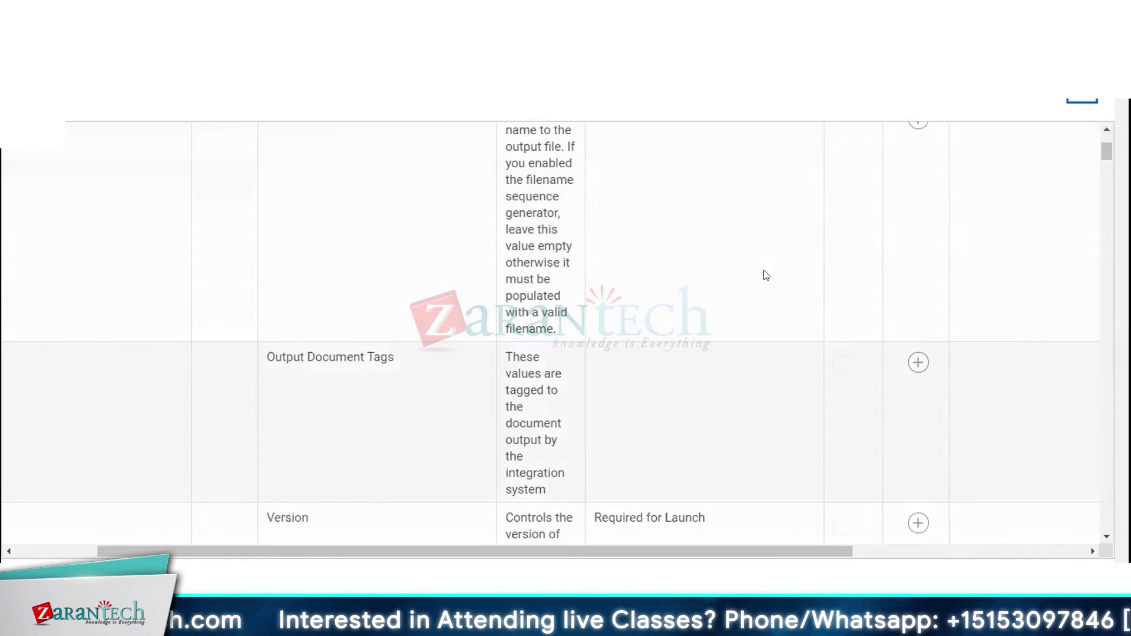
pyautogui.scroll(-4, 642, 238)
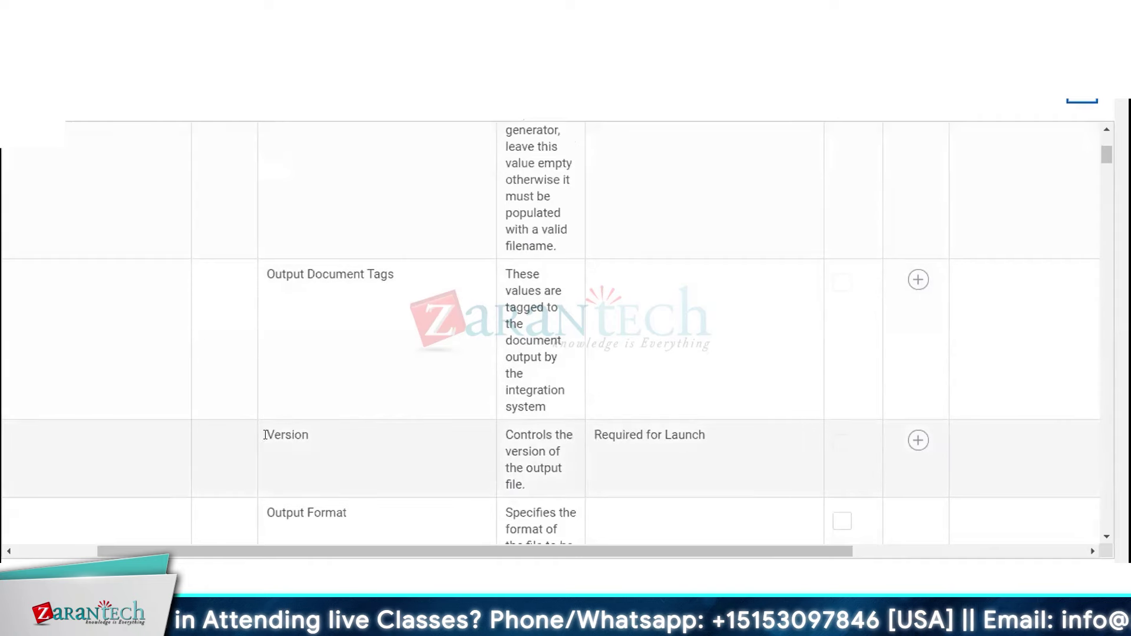
pyautogui.doubleClick(304, 436)
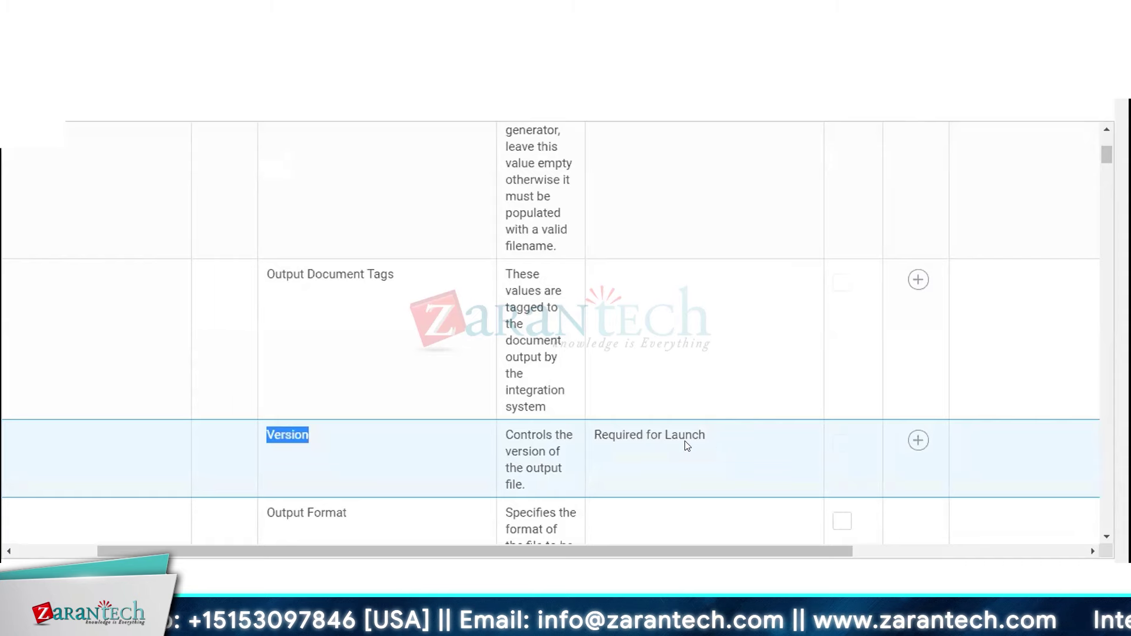
pyautogui.moveTo(600, 435); pyautogui.dragTo(677, 434)
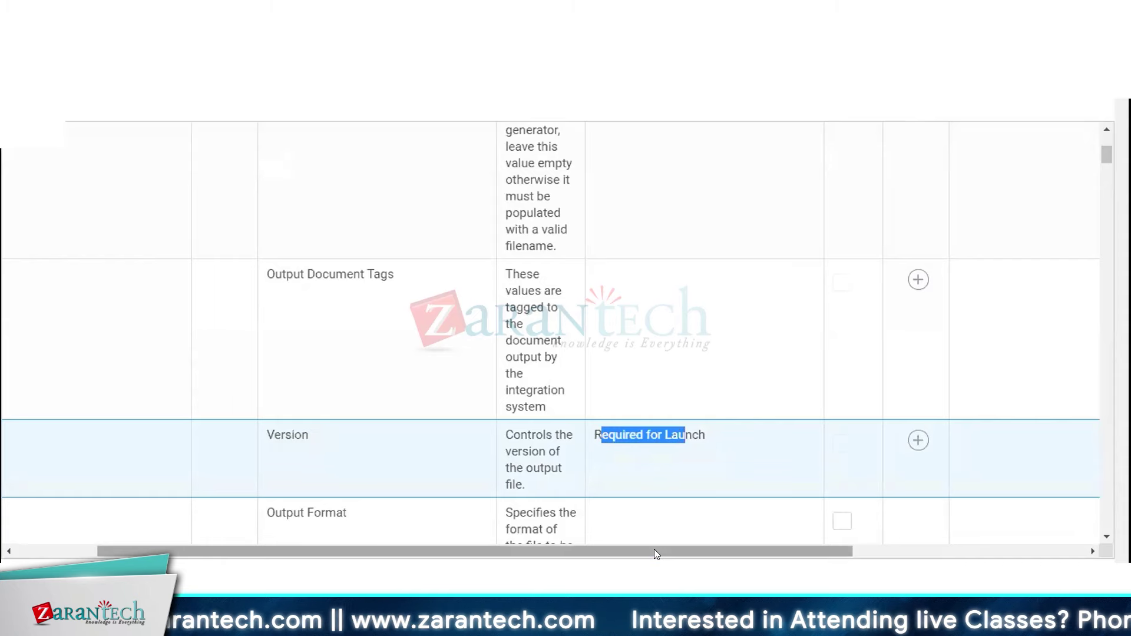
pyautogui.moveTo(653, 550); pyautogui.dragTo(667, 551)
pyautogui.click(905, 440)
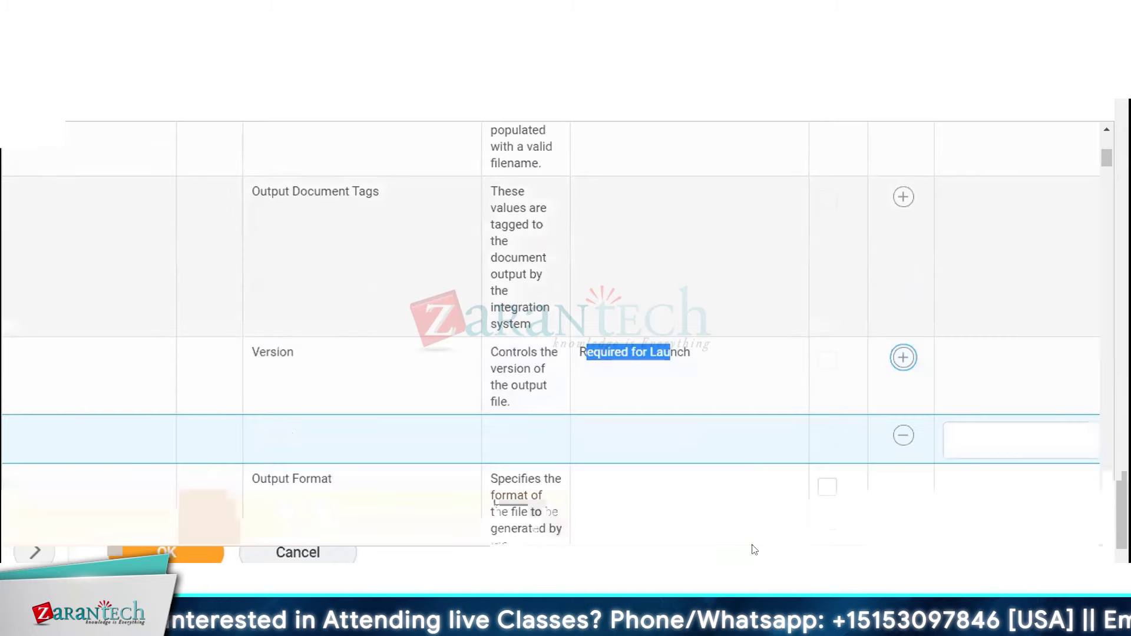
pyautogui.moveTo(752, 550); pyautogui.dragTo(828, 549)
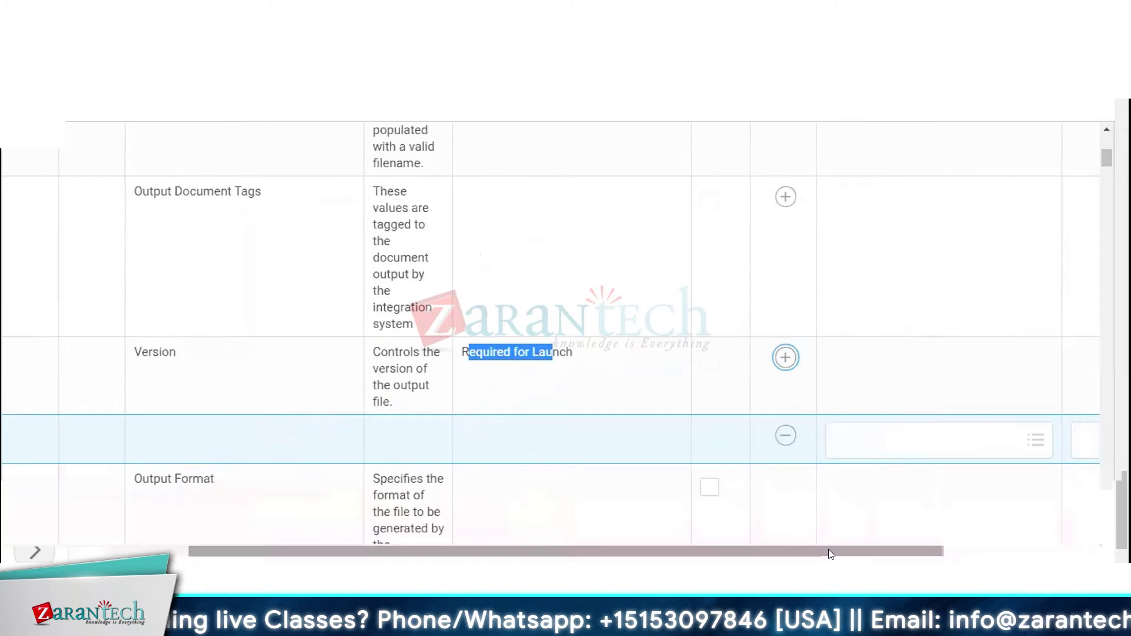
pyautogui.click(912, 432)
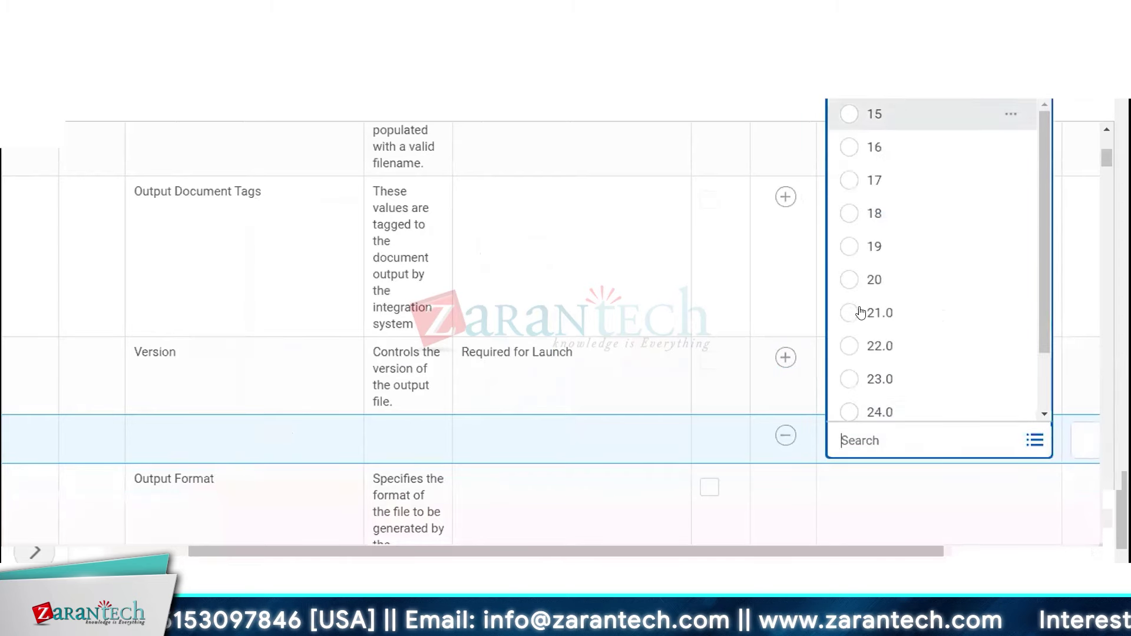
pyautogui.scroll(-1, 859, 377)
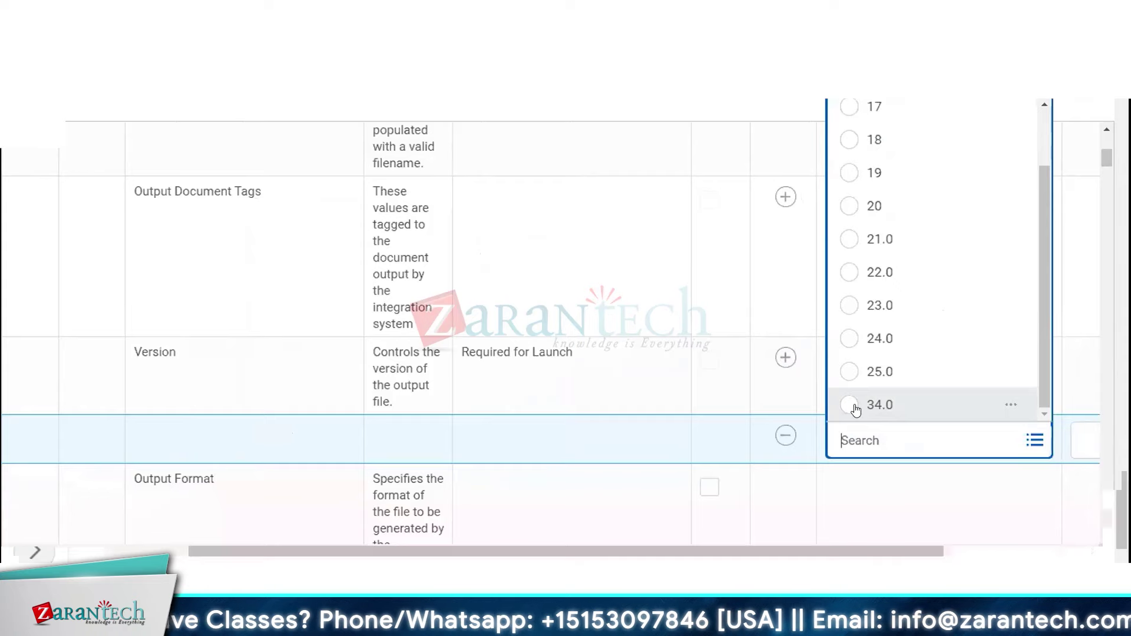
pyautogui.click(830, 462)
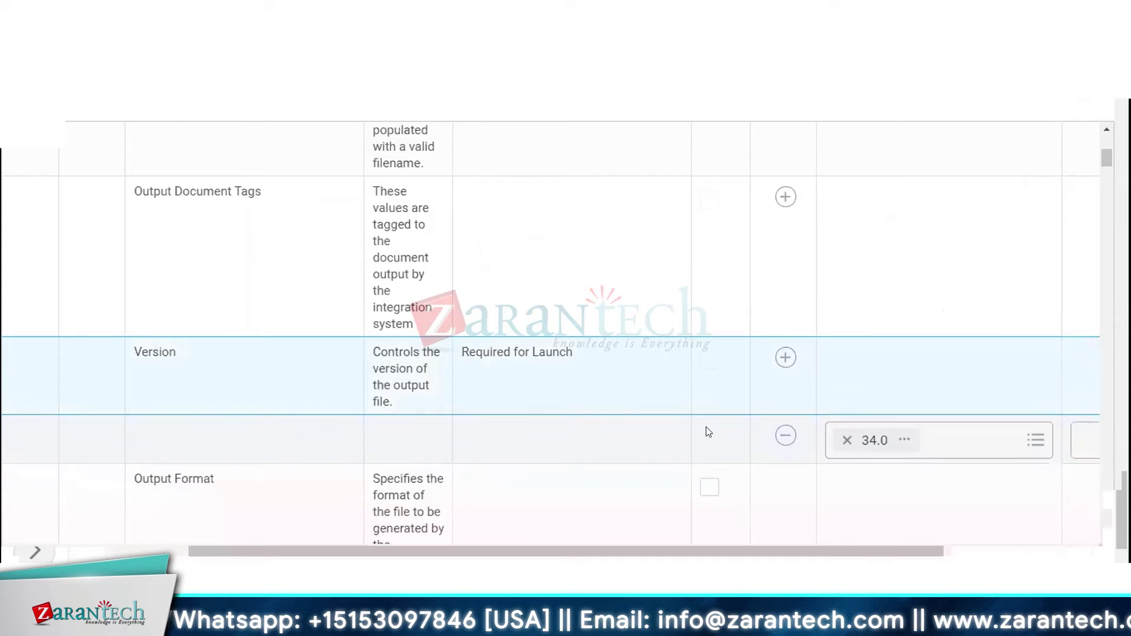
# - Review the Output Format, Include Inactive Workers in Full File, Name Type and Country ISO Code Type attributes, including the selectable name types
pyautogui.scroll(-7, 708, 430)
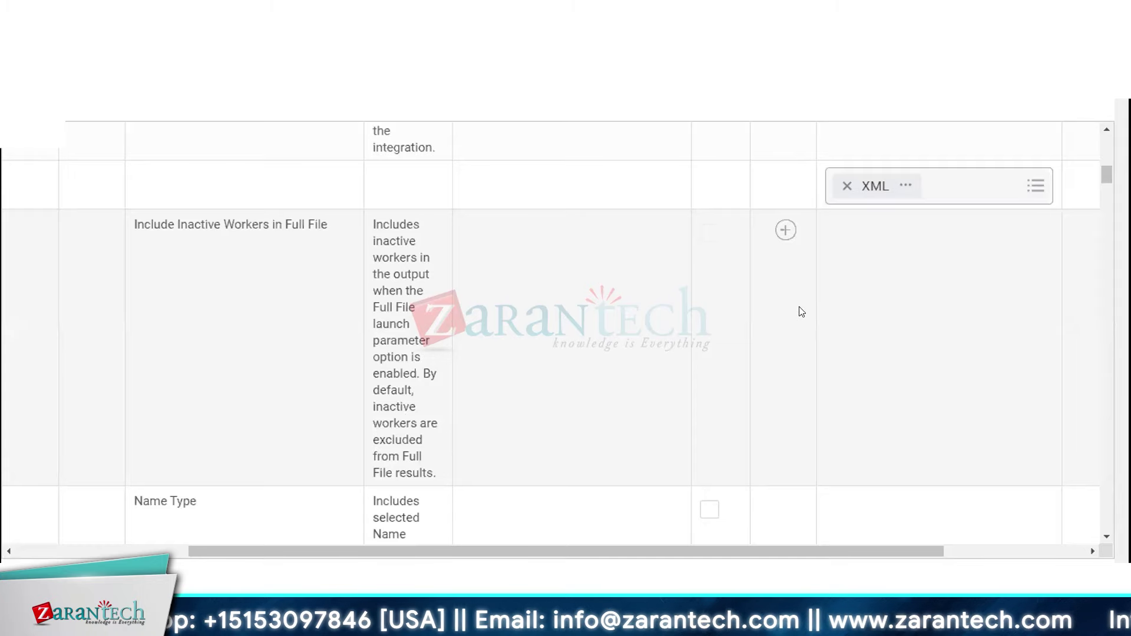
pyautogui.scroll(-3, 795, 302)
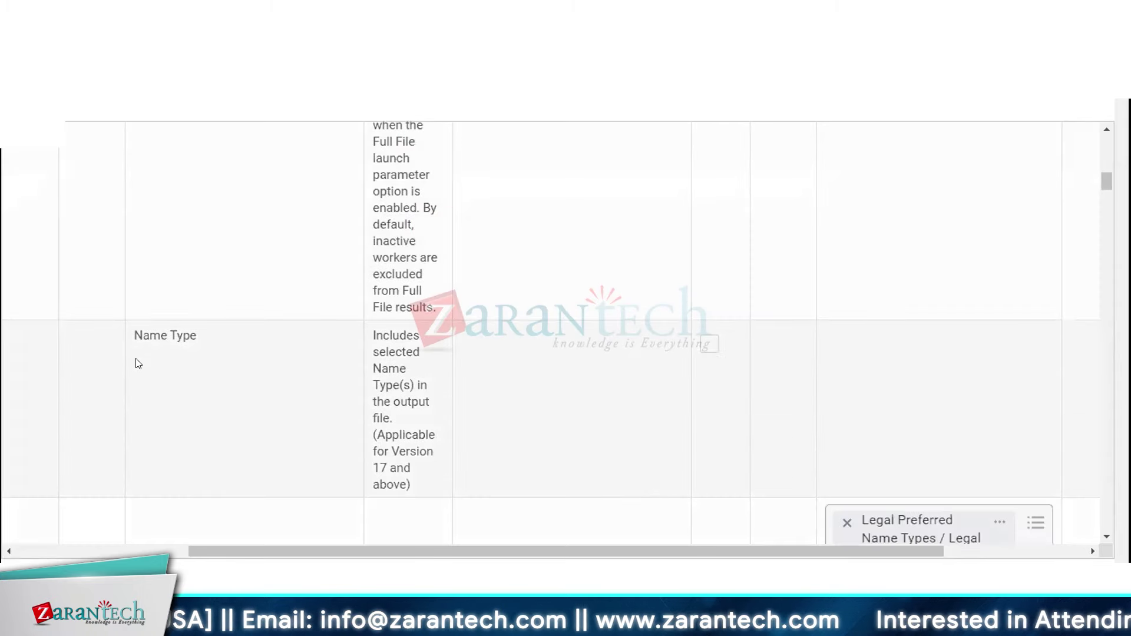
pyautogui.scroll(-1, 157, 365)
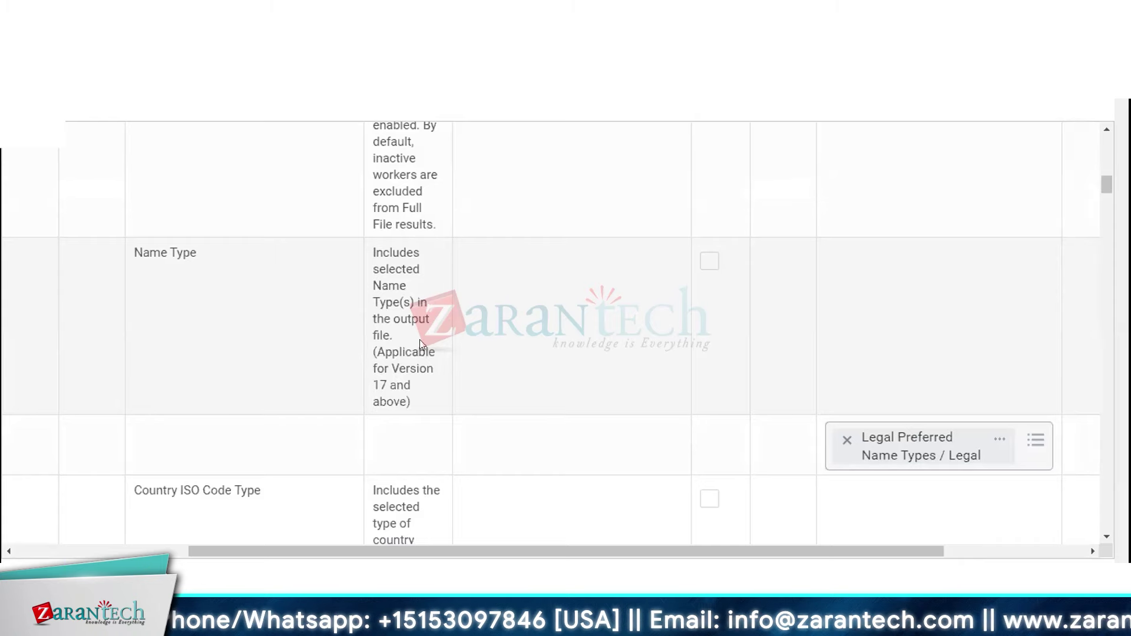
pyautogui.click(1032, 439)
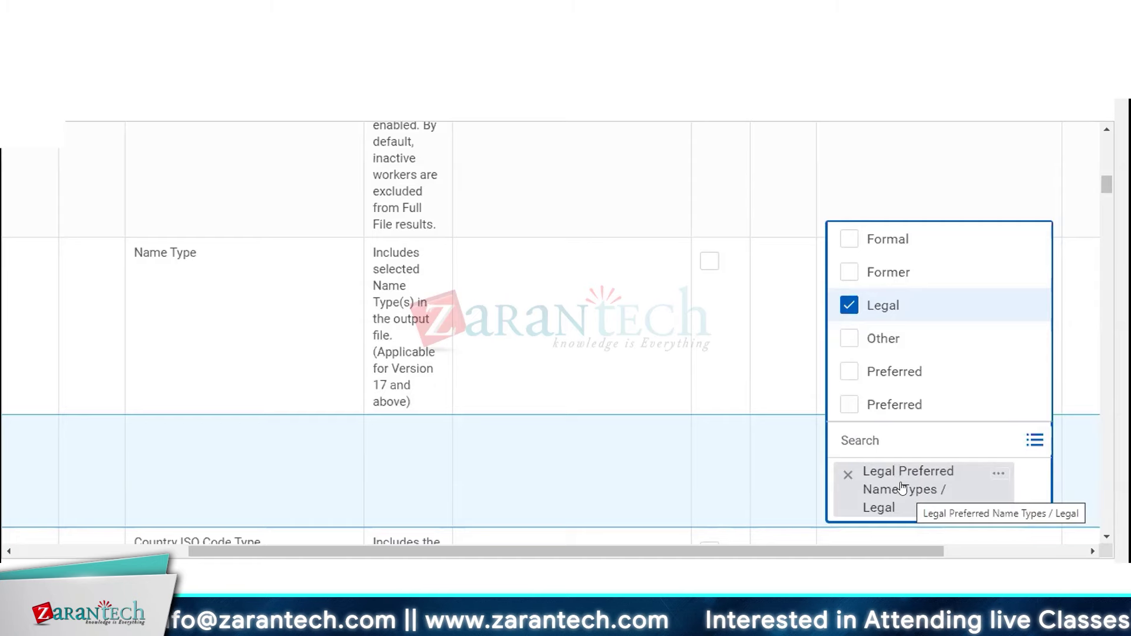
pyautogui.click(651, 447)
pyautogui.scroll(-3, 652, 447)
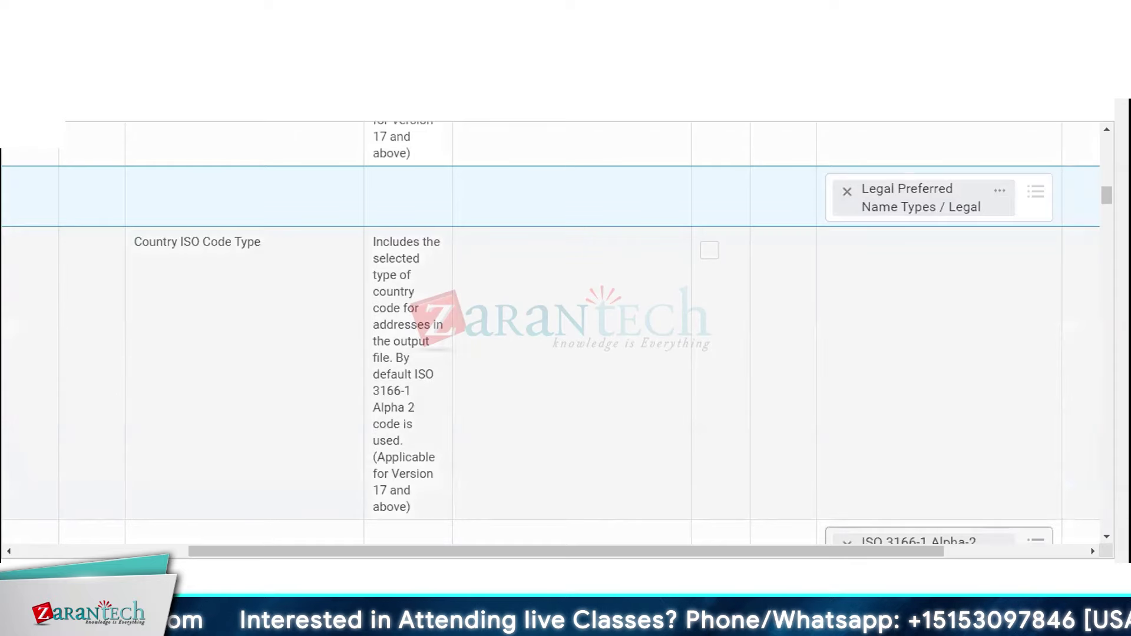
pyautogui.moveTo(126, 244); pyautogui.dragTo(188, 242)
pyautogui.click(189, 234)
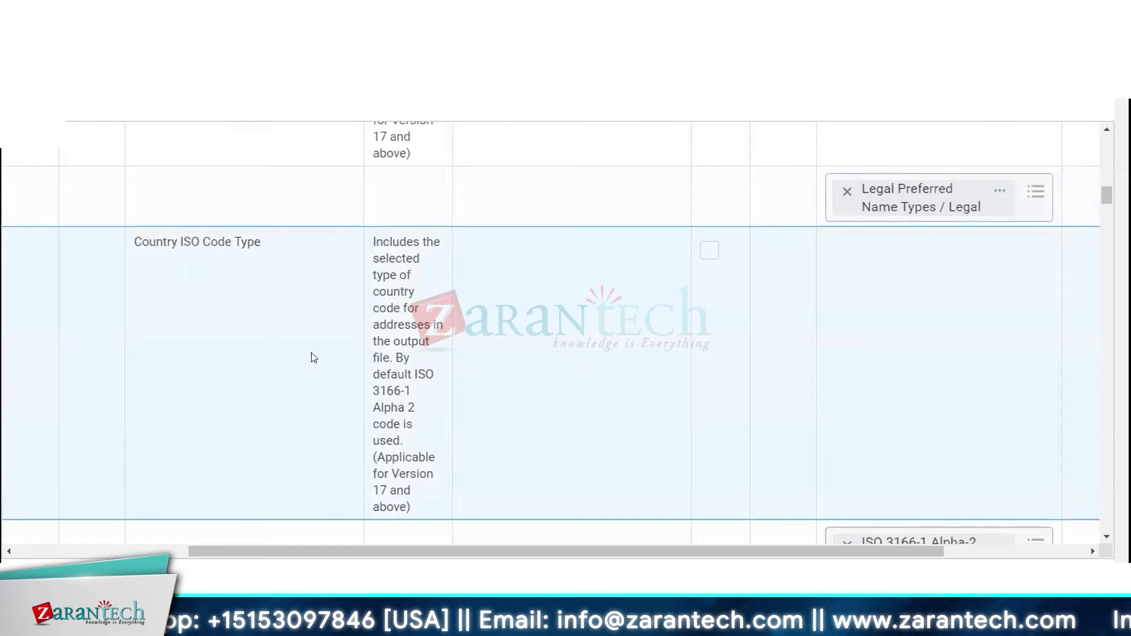
pyautogui.scroll(-3, 309, 353)
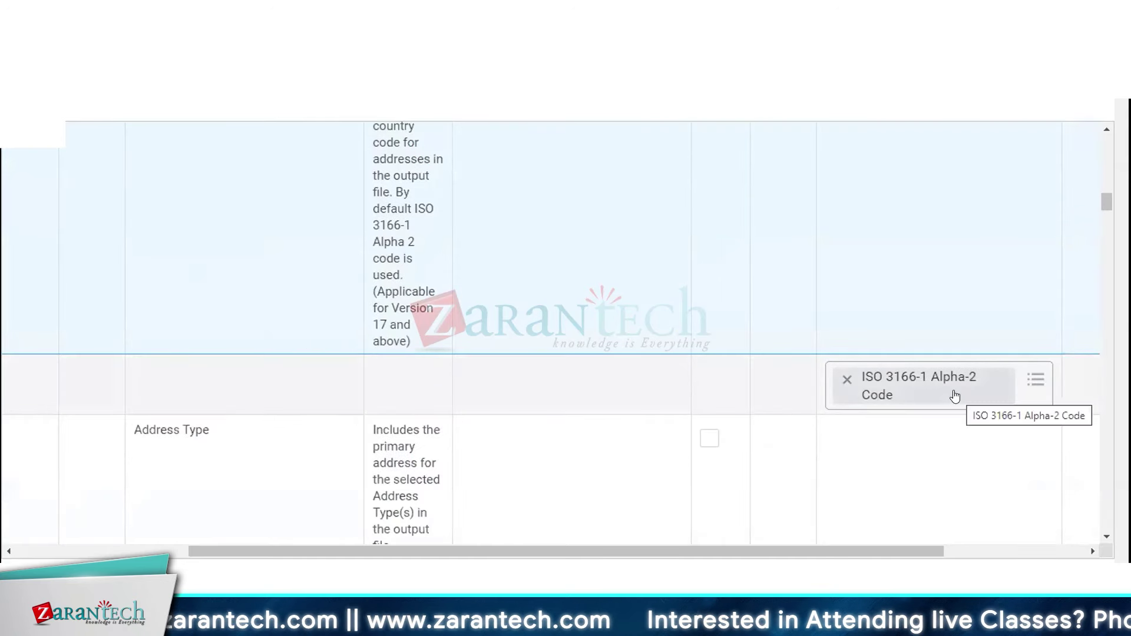
# - Examine the Address Type, Address Usage, Include Private Addresses and Include Non-Primary Addresses attributes with their descriptions and values
pyautogui.scroll(-5, 954, 396)
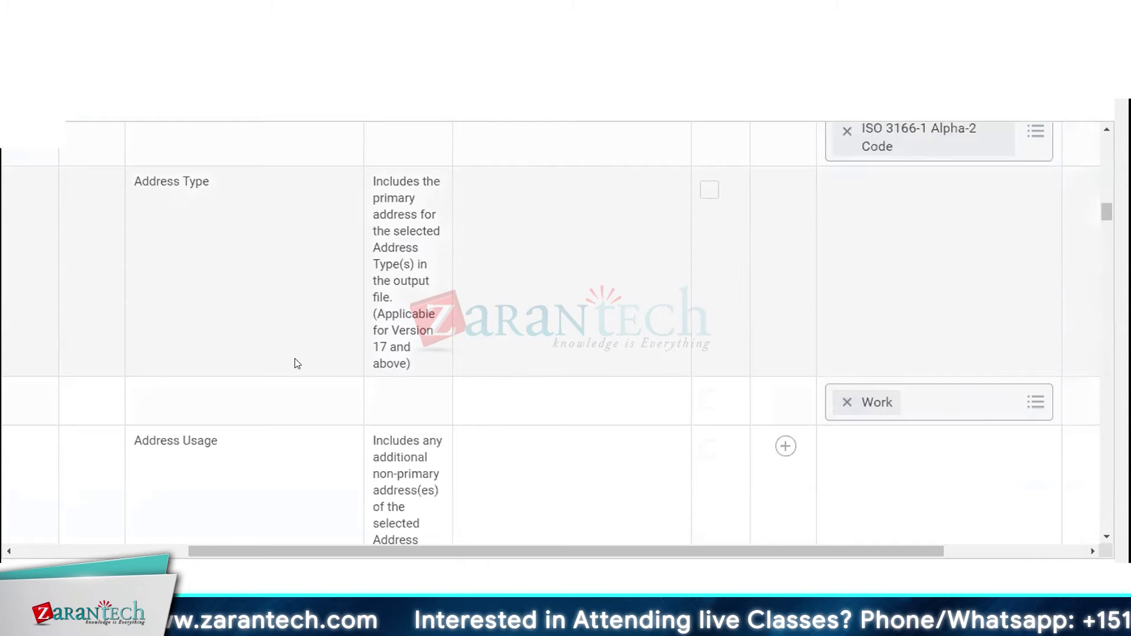
pyautogui.moveTo(133, 183); pyautogui.dragTo(227, 182)
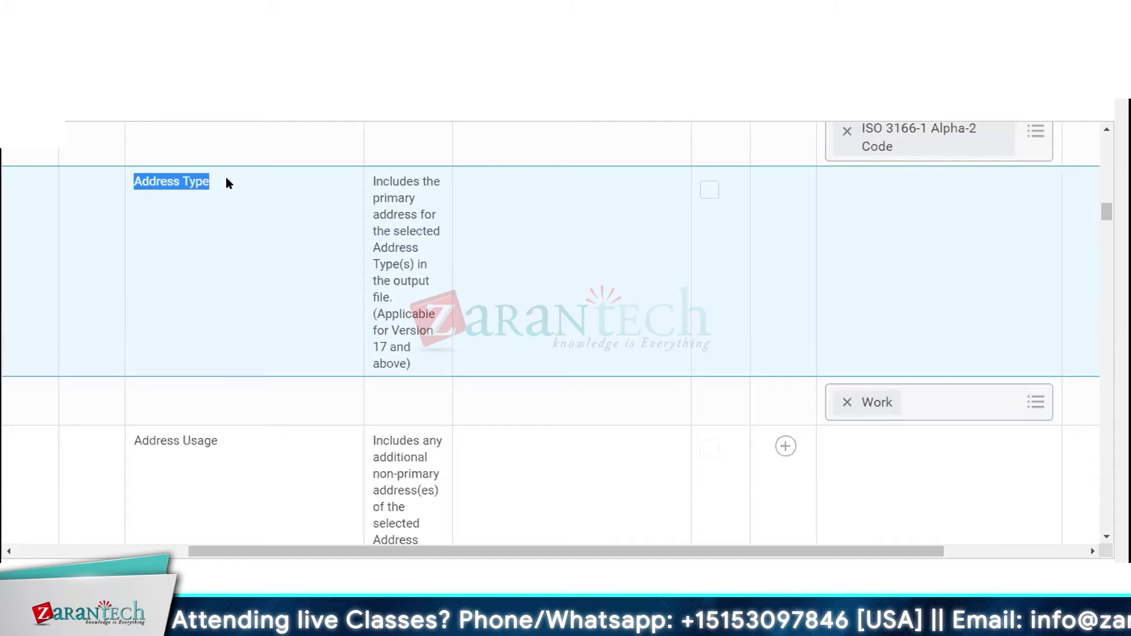
pyautogui.scroll(-3, 225, 182)
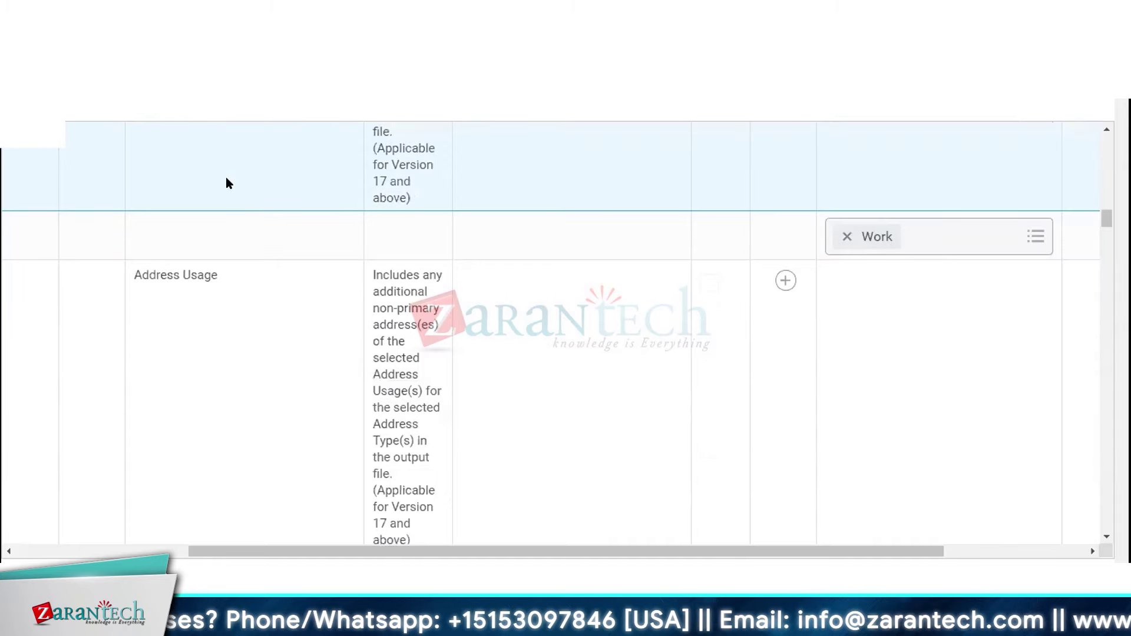
pyautogui.scroll(-4, 134, 149)
pyautogui.scroll(2, 448, 246)
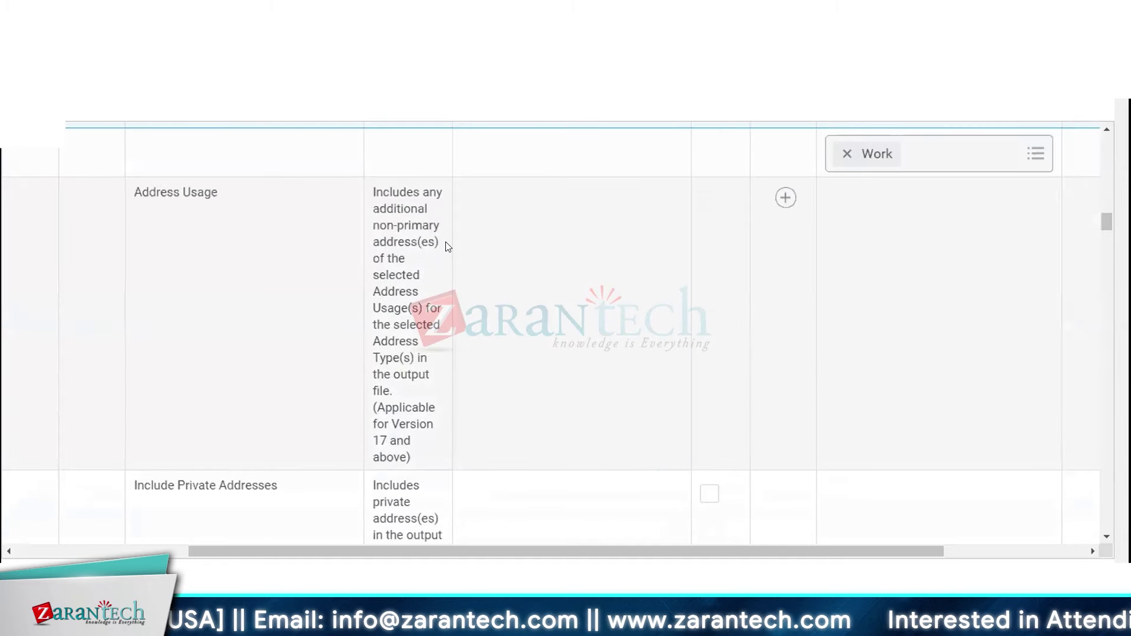
pyautogui.scroll(-2, 447, 247)
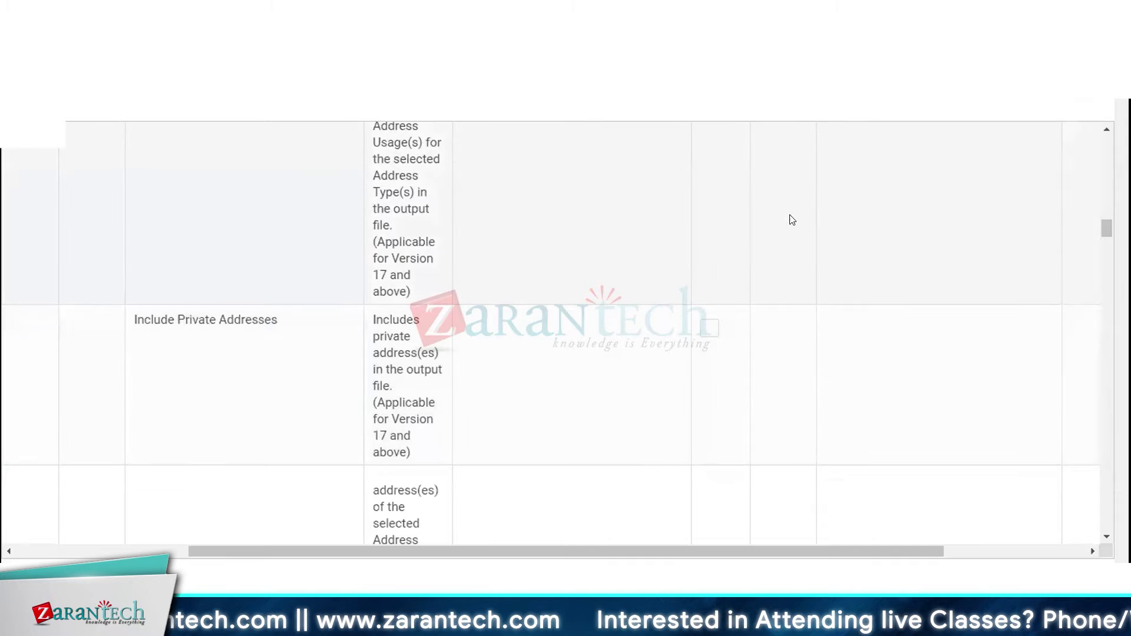
pyautogui.scroll(-3, 712, 364)
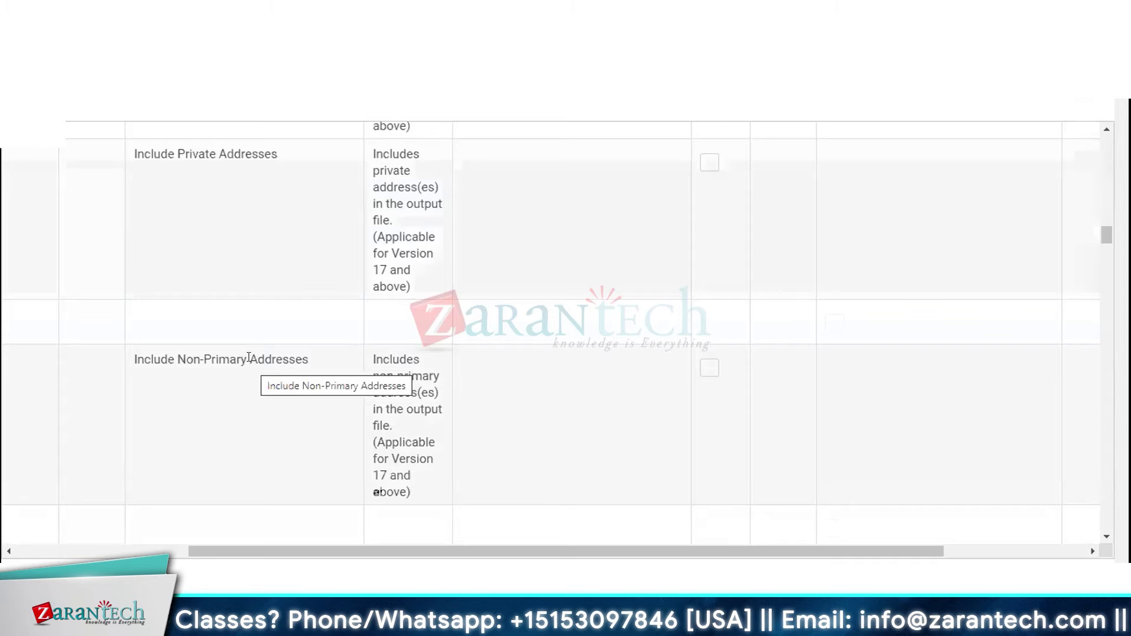
pyautogui.scroll(-1, 249, 357)
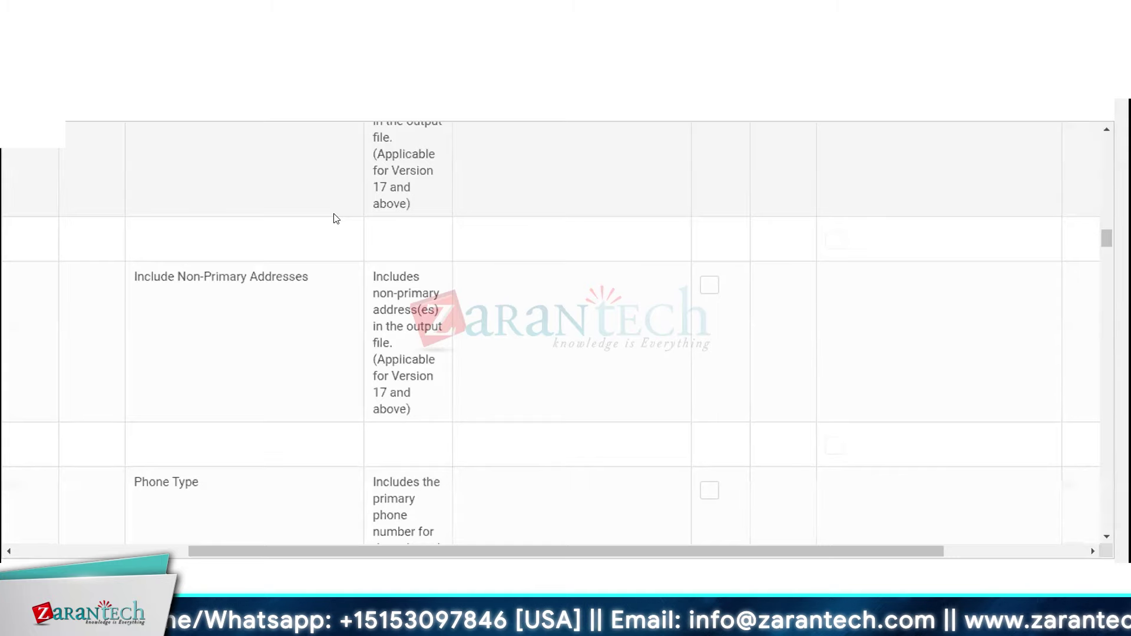
pyautogui.scroll(-3, 336, 218)
pyautogui.scroll(4, 432, 182)
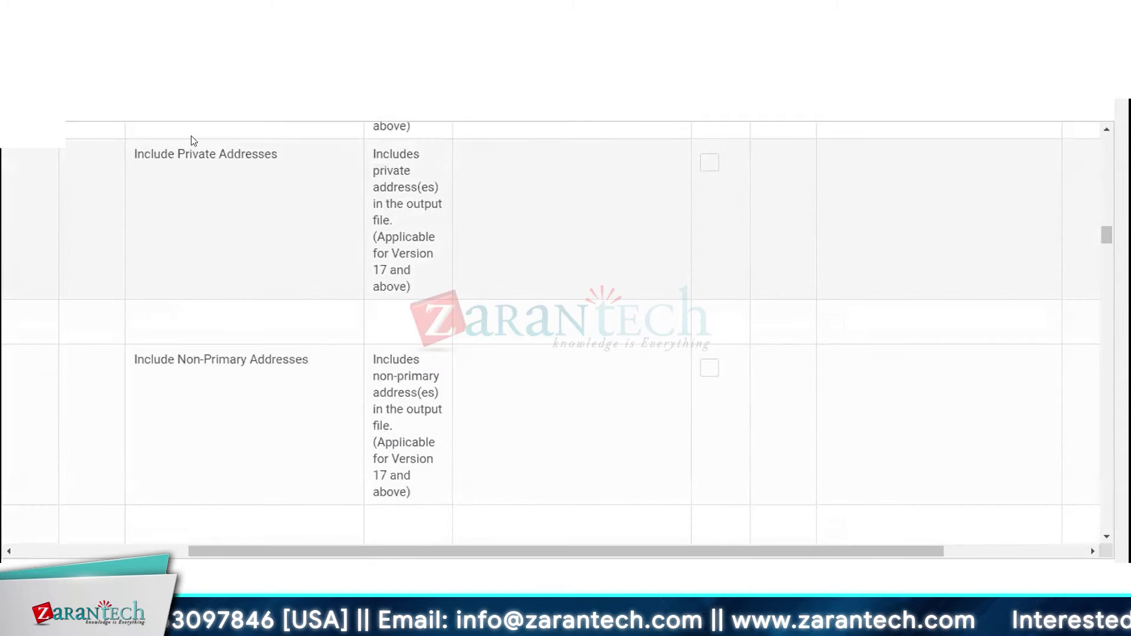
# - Review the phone and email attributes, covering type, private and non-primary settings for each
pyautogui.scroll(-5, 298, 277)
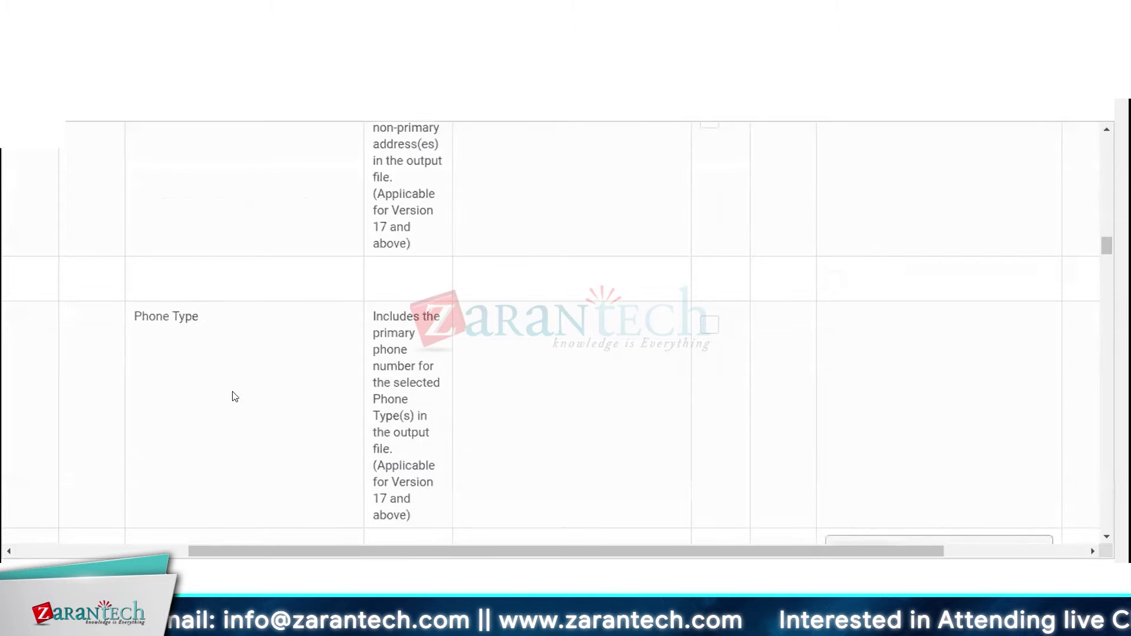
pyautogui.scroll(-3, 324, 430)
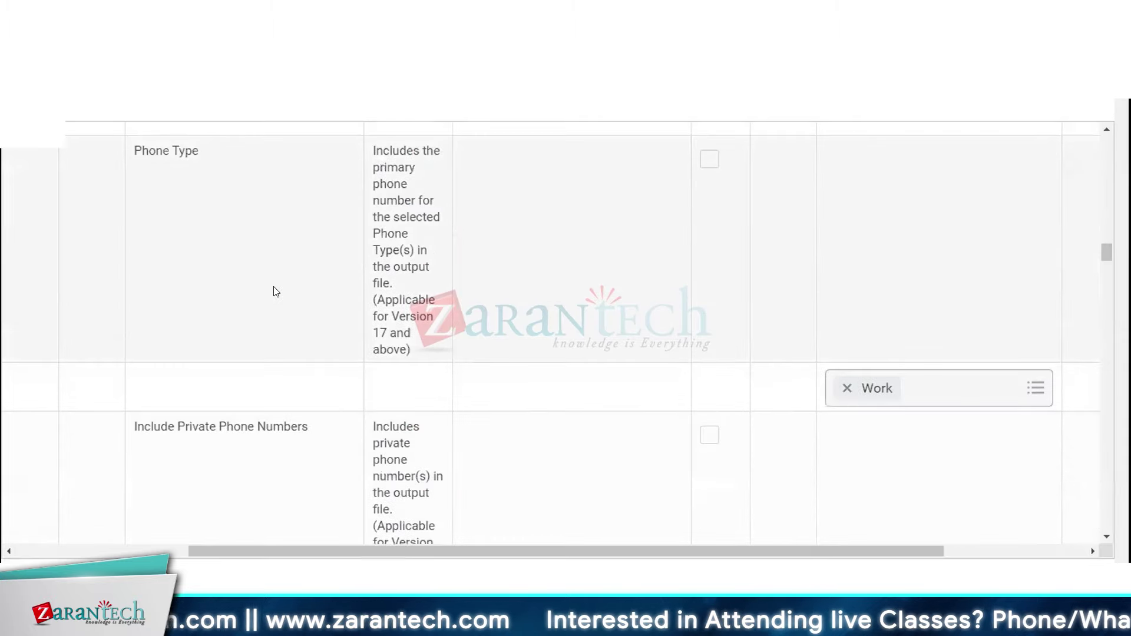
pyautogui.scroll(-3, 274, 292)
pyautogui.scroll(-5, 275, 294)
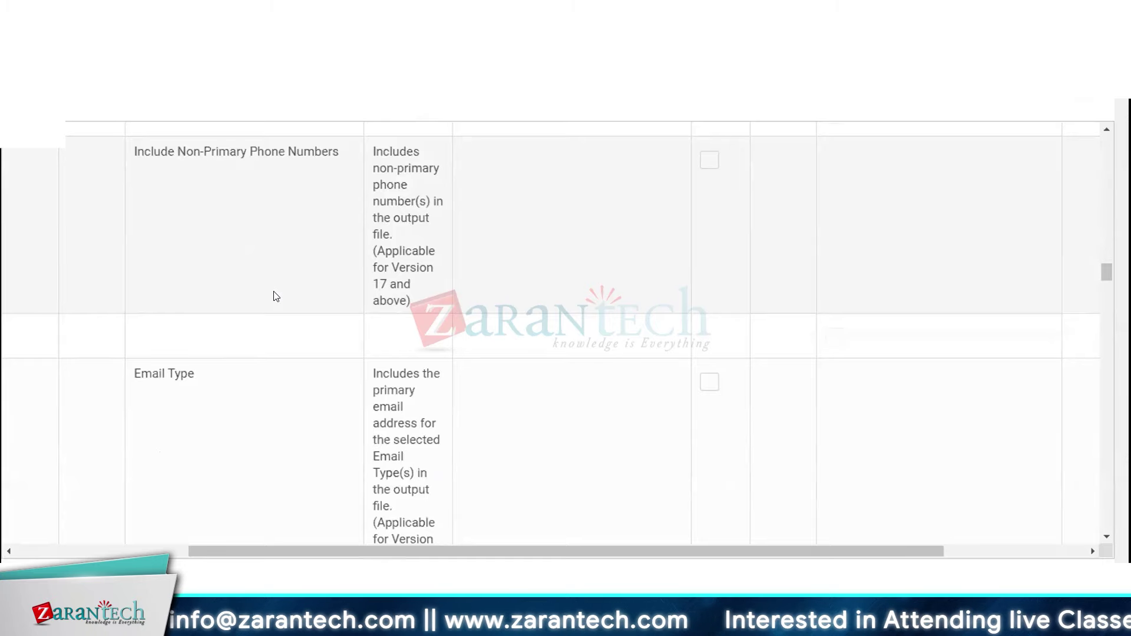
pyautogui.scroll(-5, 252, 416)
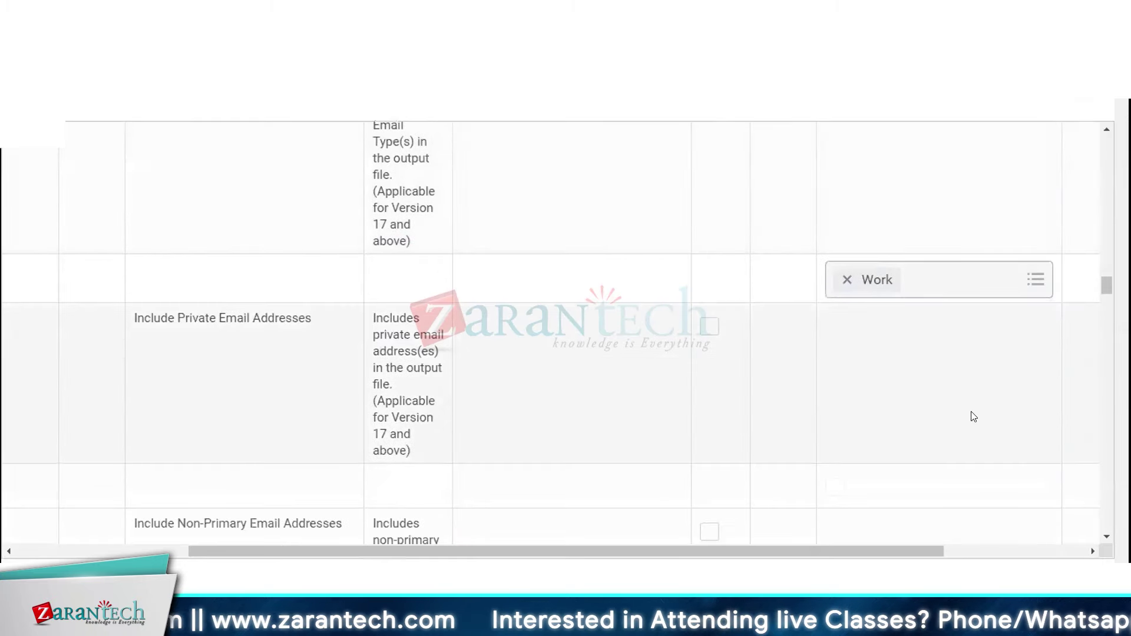
pyautogui.scroll(-4, 356, 429)
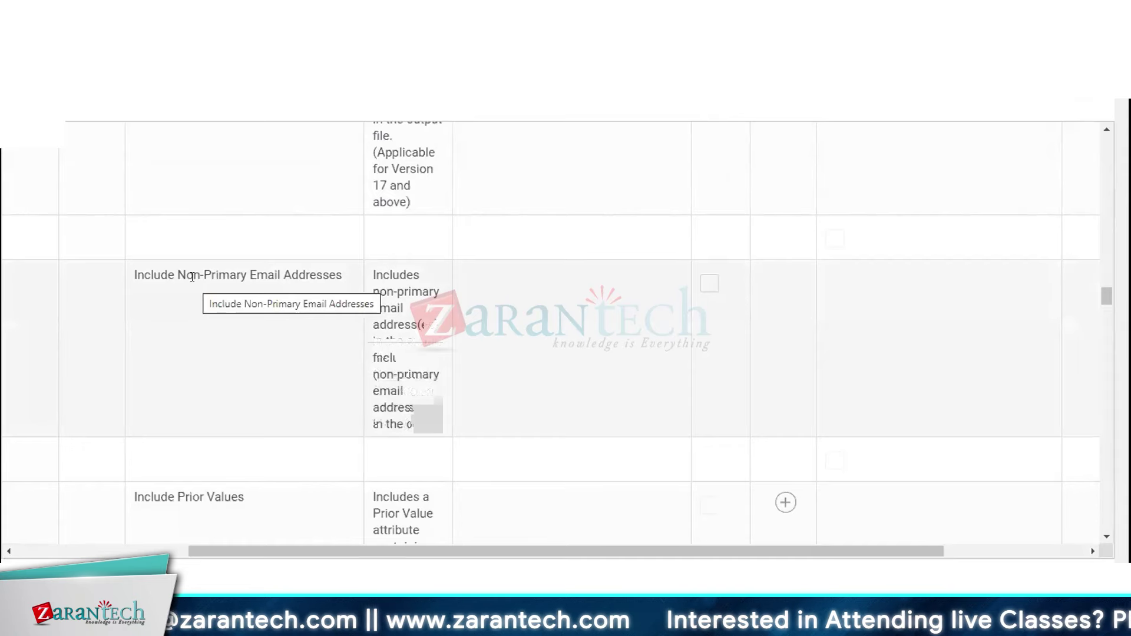
# - Read the descriptions of the Include Prior Values and Job Classification Group for Job Classification attributes
pyautogui.scroll(-3, 192, 277)
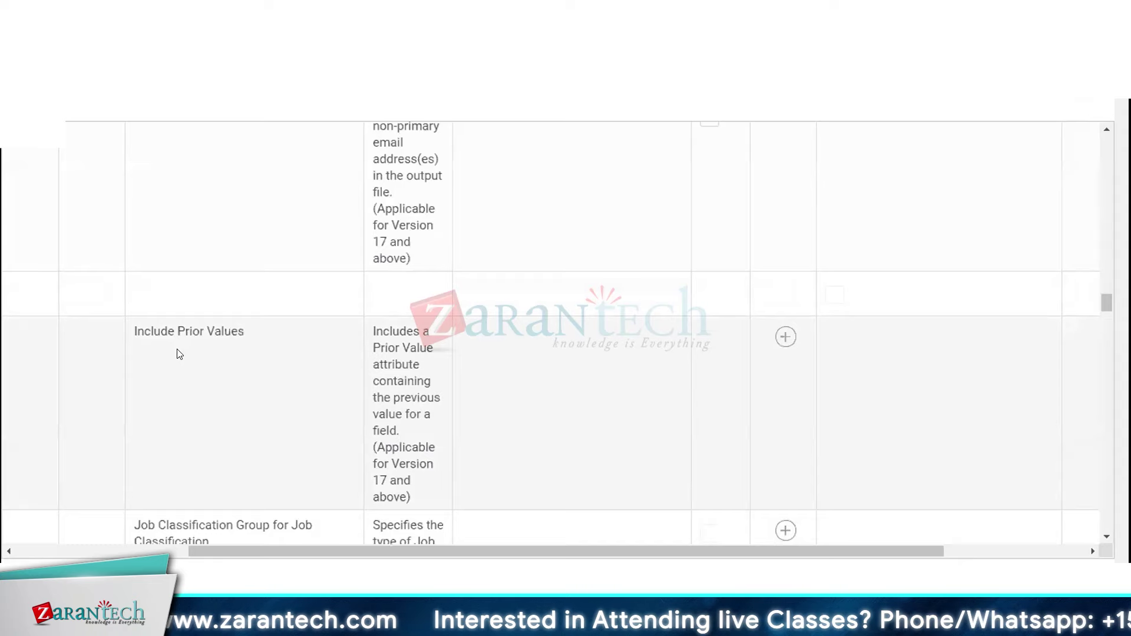
pyautogui.tripleClick(153, 325)
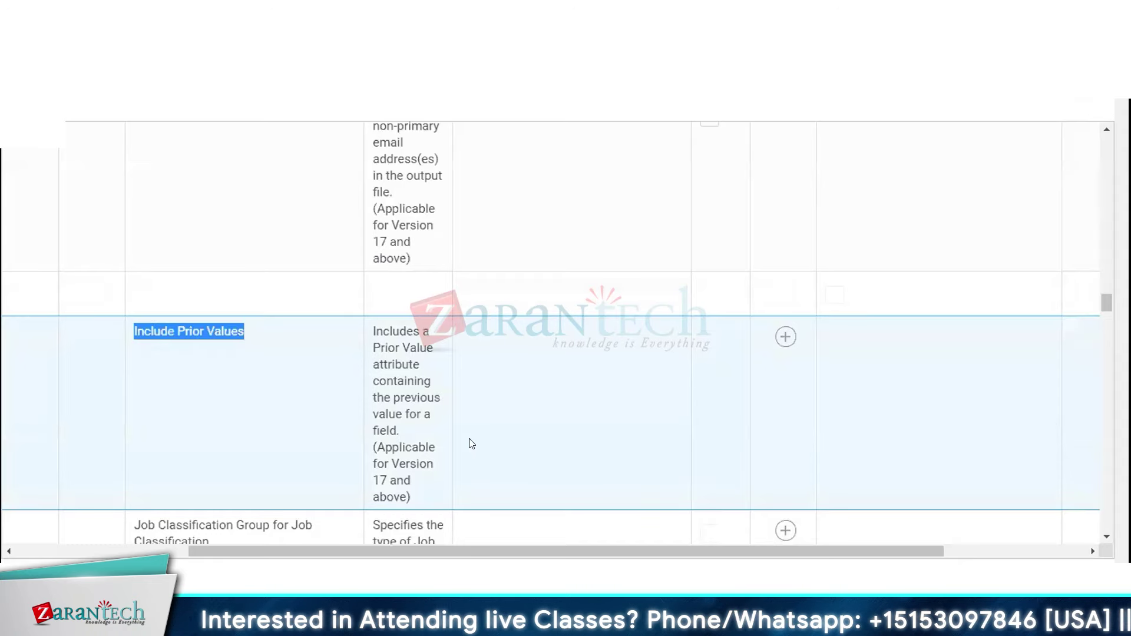
pyautogui.scroll(-1, 470, 439)
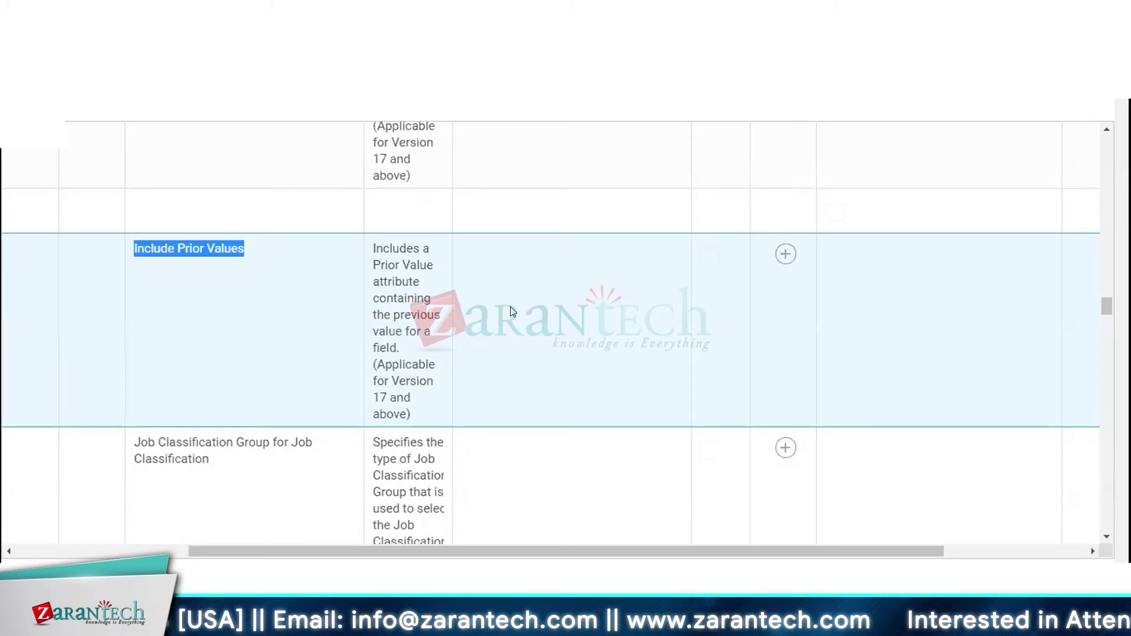
pyautogui.scroll(-3, 511, 311)
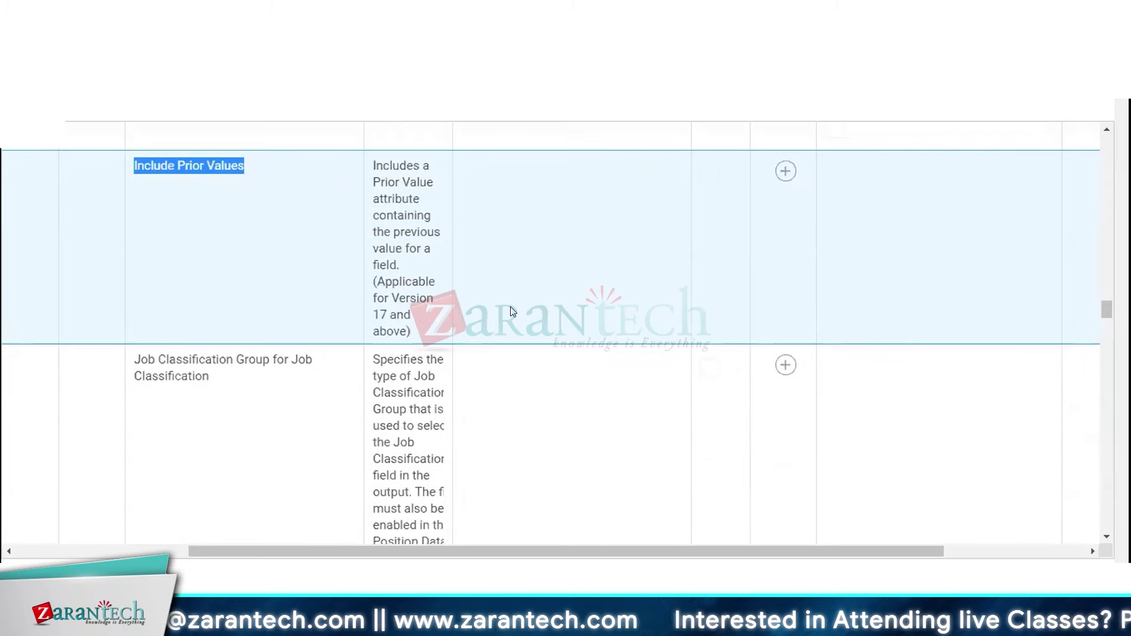
pyautogui.scroll(-2, 511, 311)
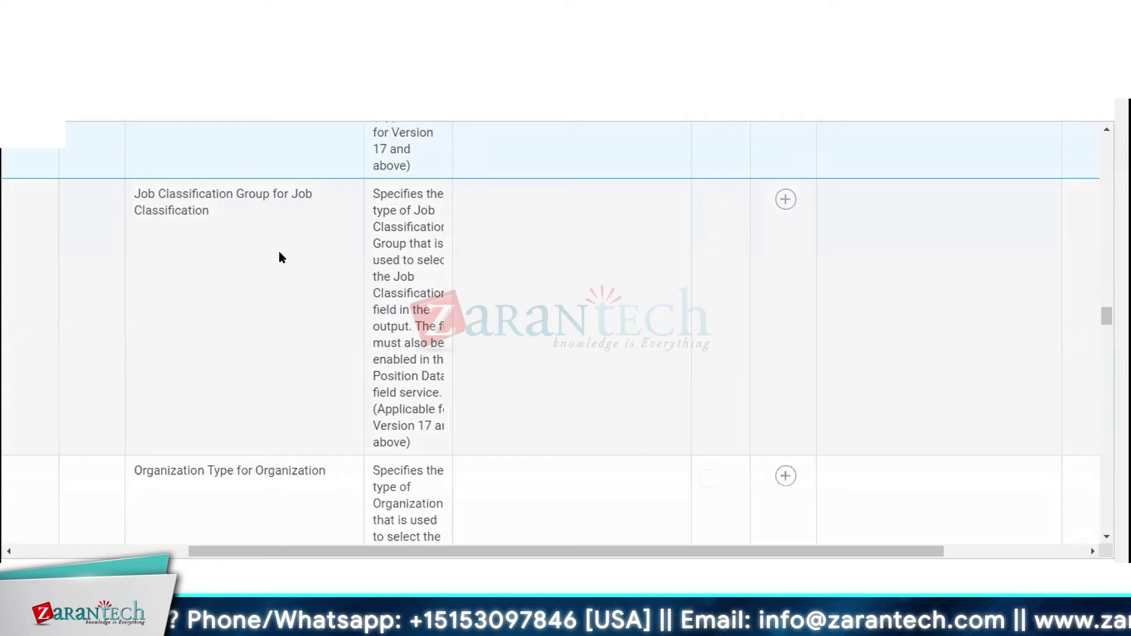
# - Read the descriptions of the Organization Type for Organization and Identification Type for Identification attributes
pyautogui.scroll(-4, 279, 256)
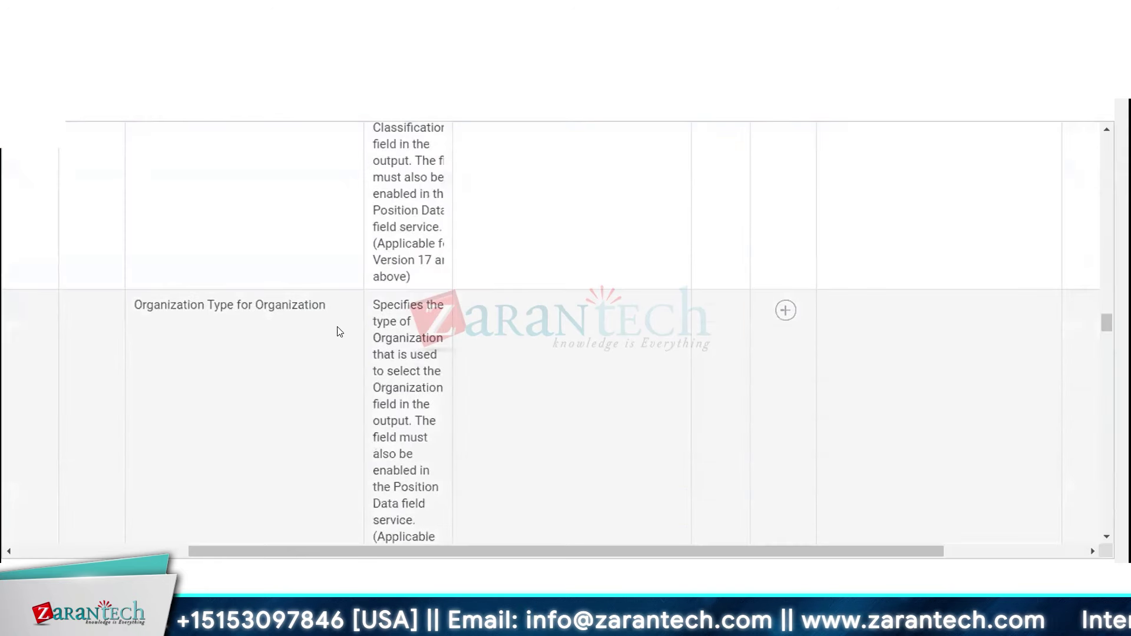
pyautogui.scroll(-2, 340, 332)
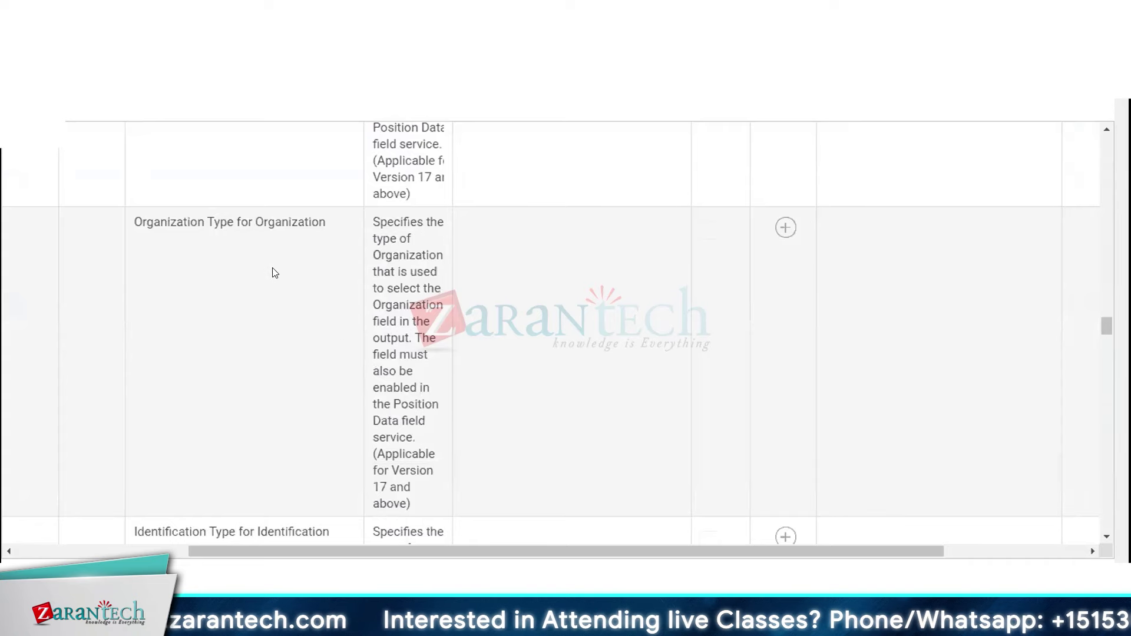
pyautogui.scroll(-4, 217, 394)
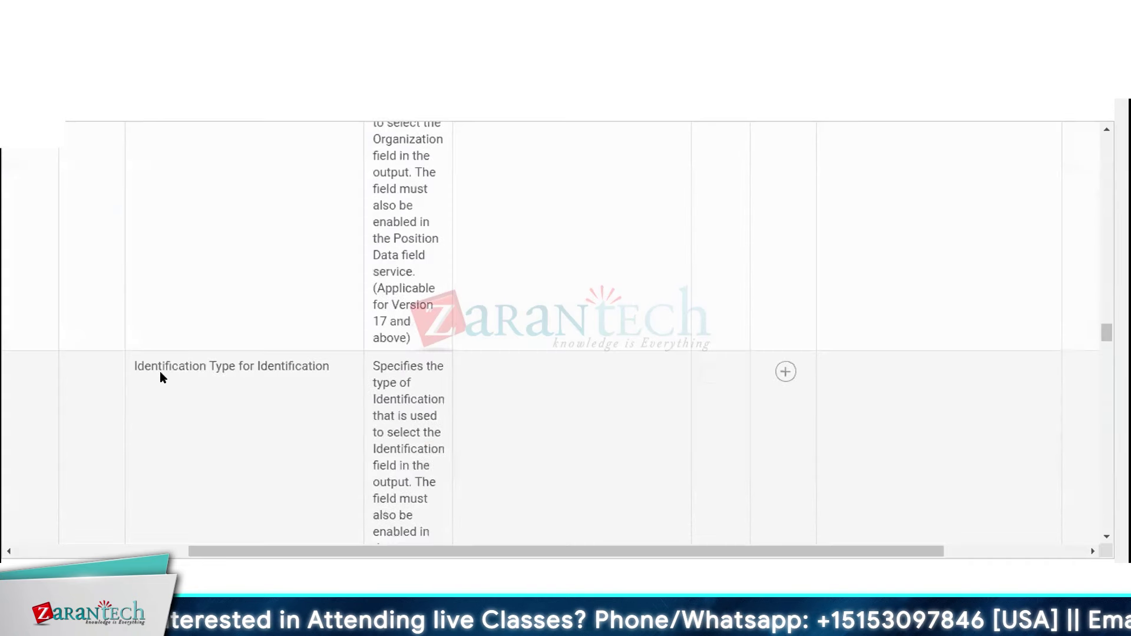
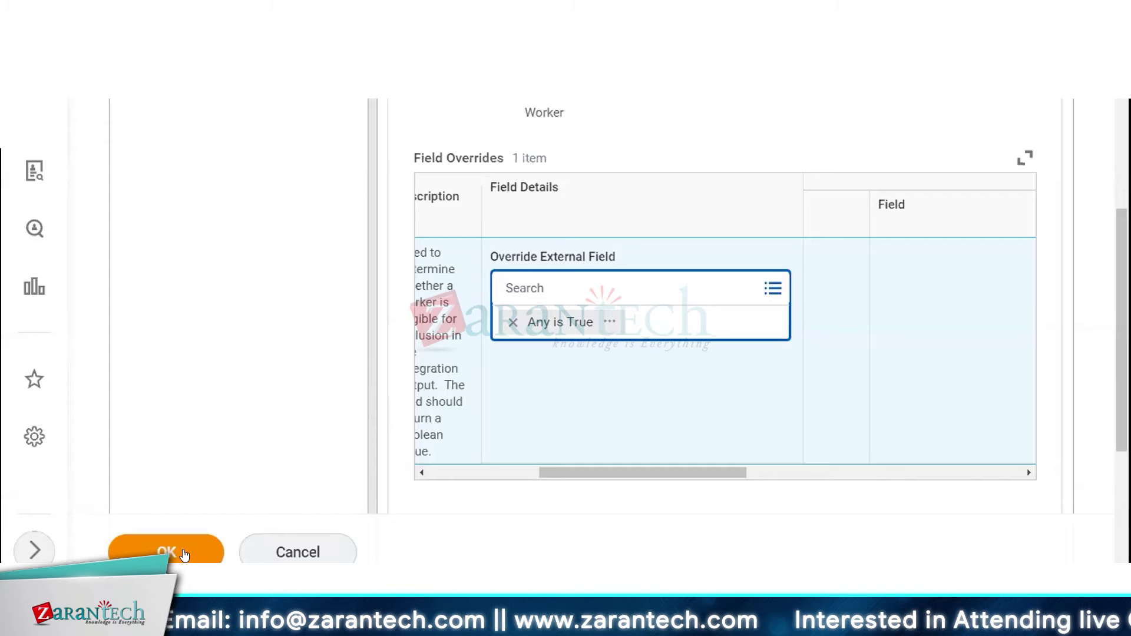
# - Save the Define Eligibility field override that uses Any is True for the Eligibility criterion and finish the override configuration
pyautogui.moveTo(709, 466); pyautogui.dragTo(569, 495)
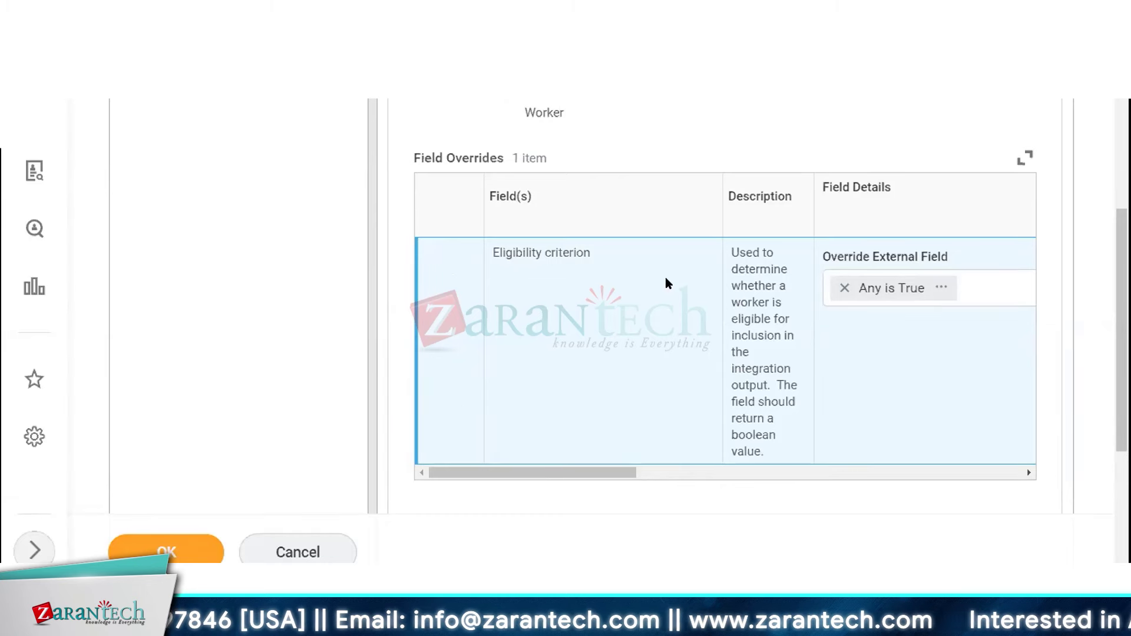
pyautogui.click(167, 553)
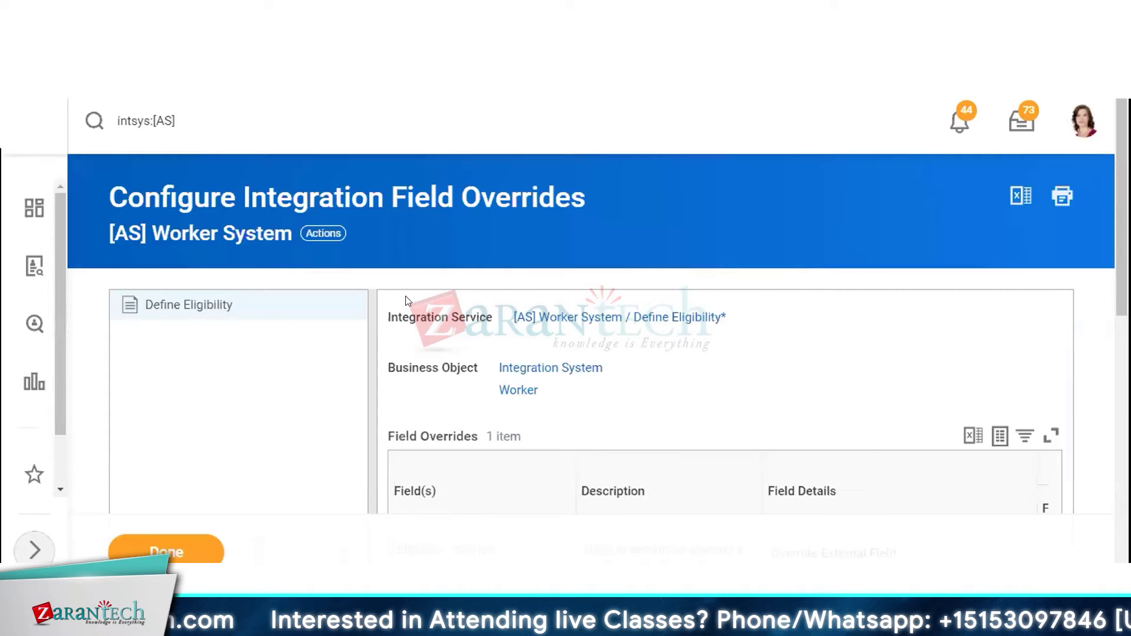
pyautogui.click(206, 556)
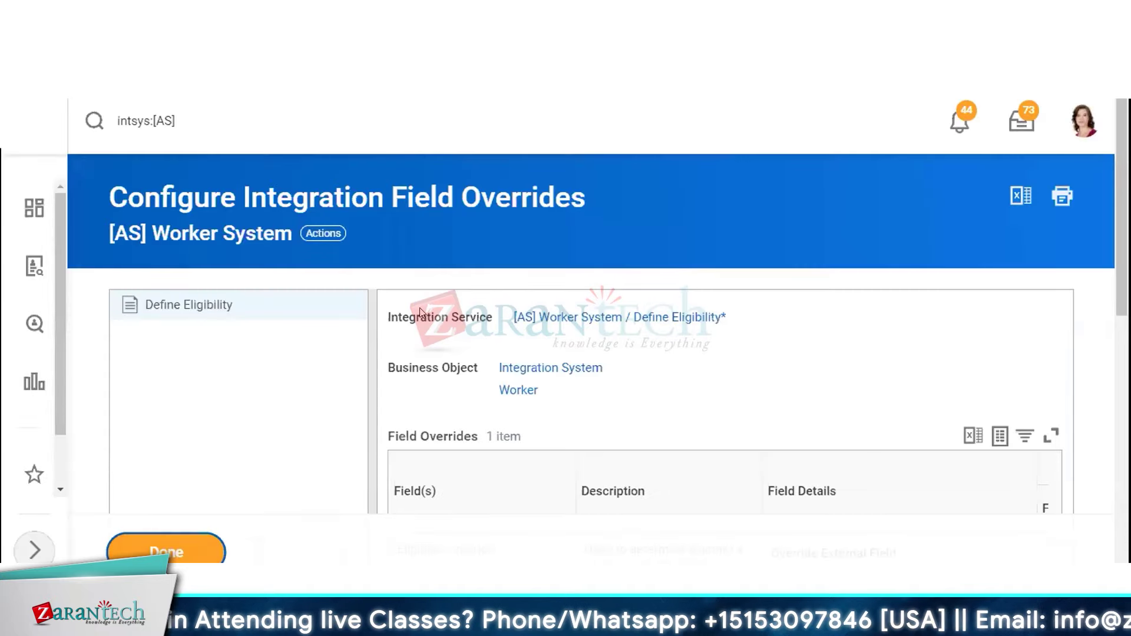
# - Open the Launch / Schedule Integration task for the [AS] Worker System integration
pyautogui.scroll(-5, 421, 312)
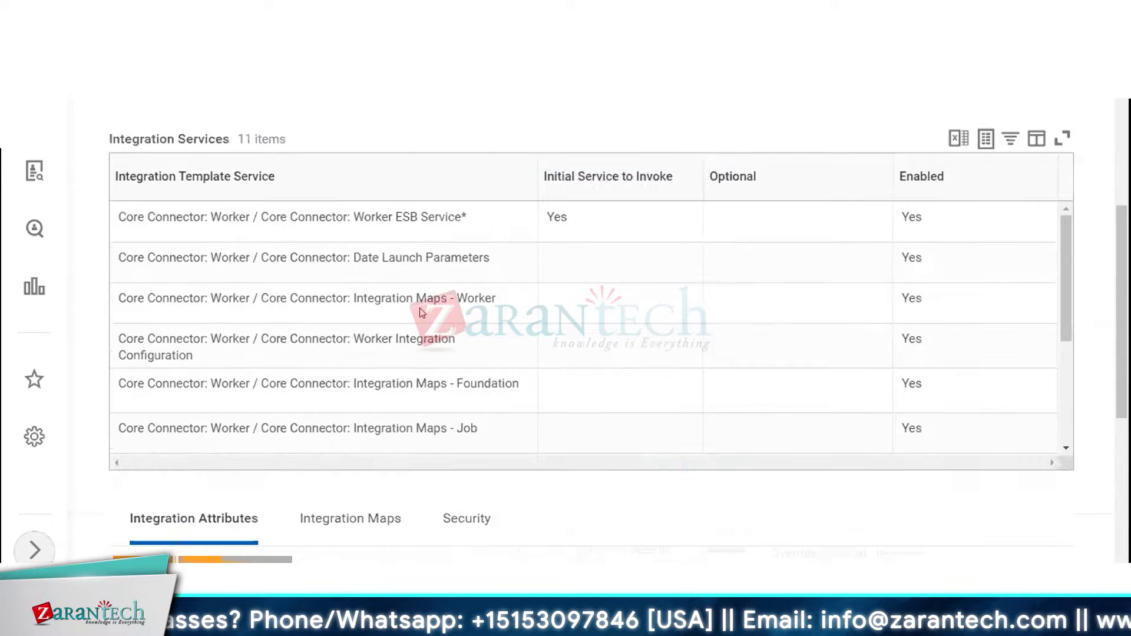
pyautogui.scroll(-4, 421, 312)
pyautogui.scroll(7, 387, 259)
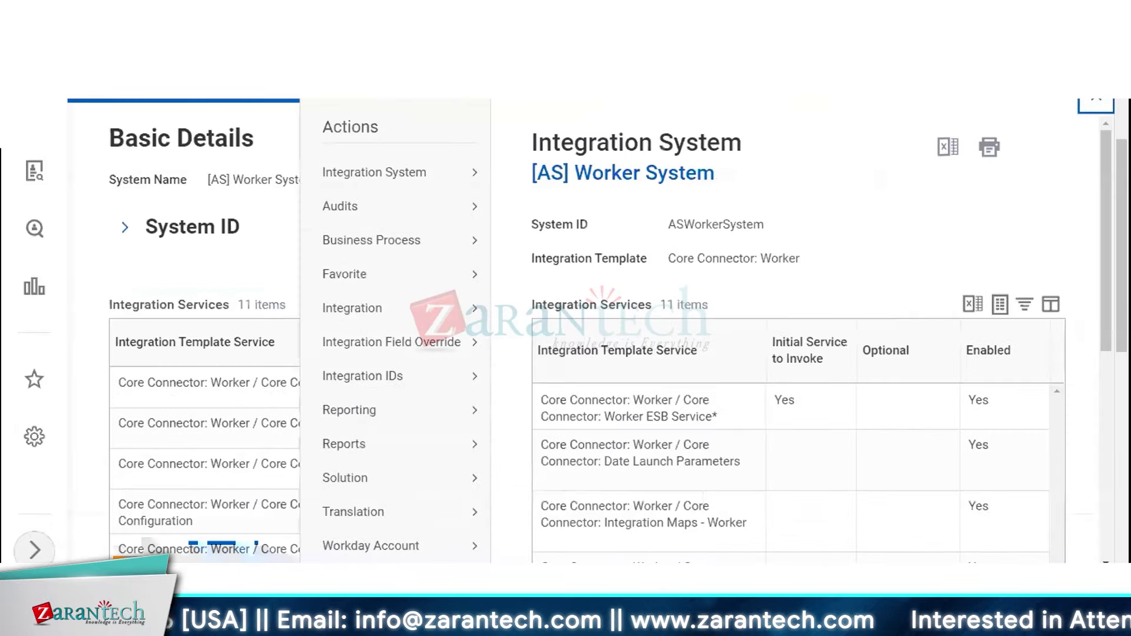
pyautogui.moveTo(391, 308)
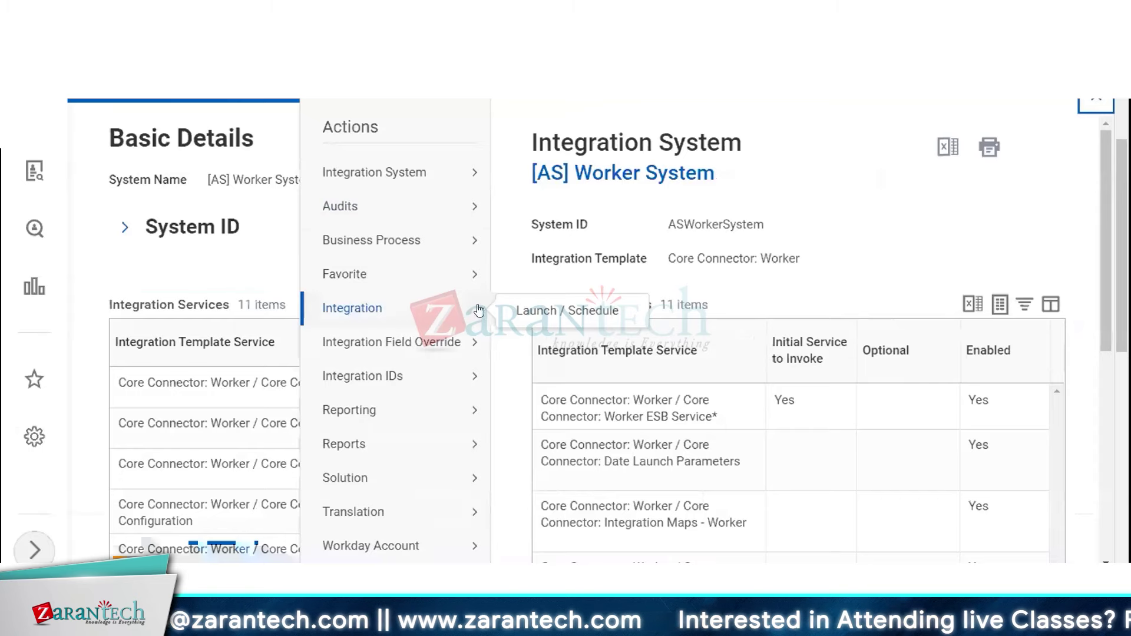
pyautogui.click(562, 311)
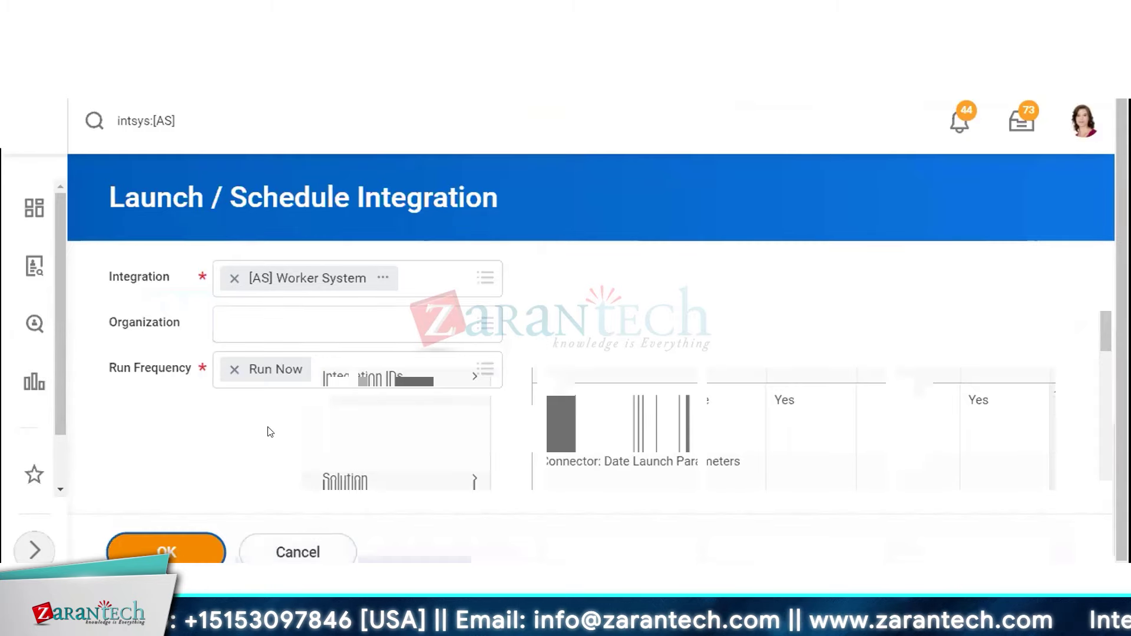
# - Set the Last Successful Effective Date and the date of Last Successful As Of Entry Moment launch parameters to 01/01/2020
pyautogui.scroll(-5, 310, 342)
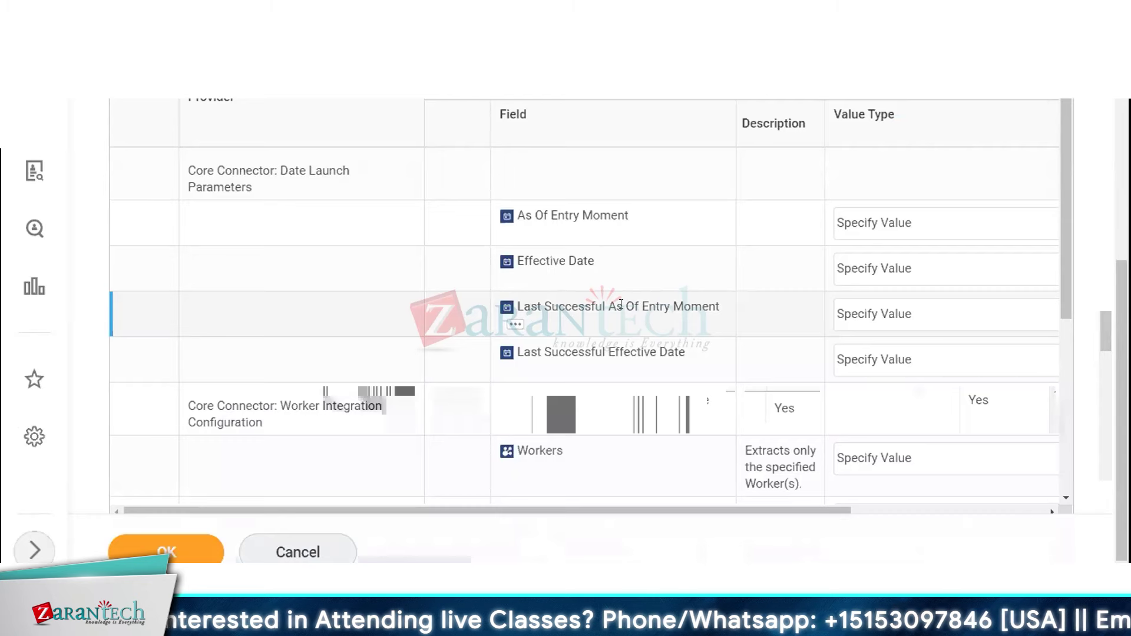
pyautogui.moveTo(558, 352); pyautogui.dragTo(678, 353)
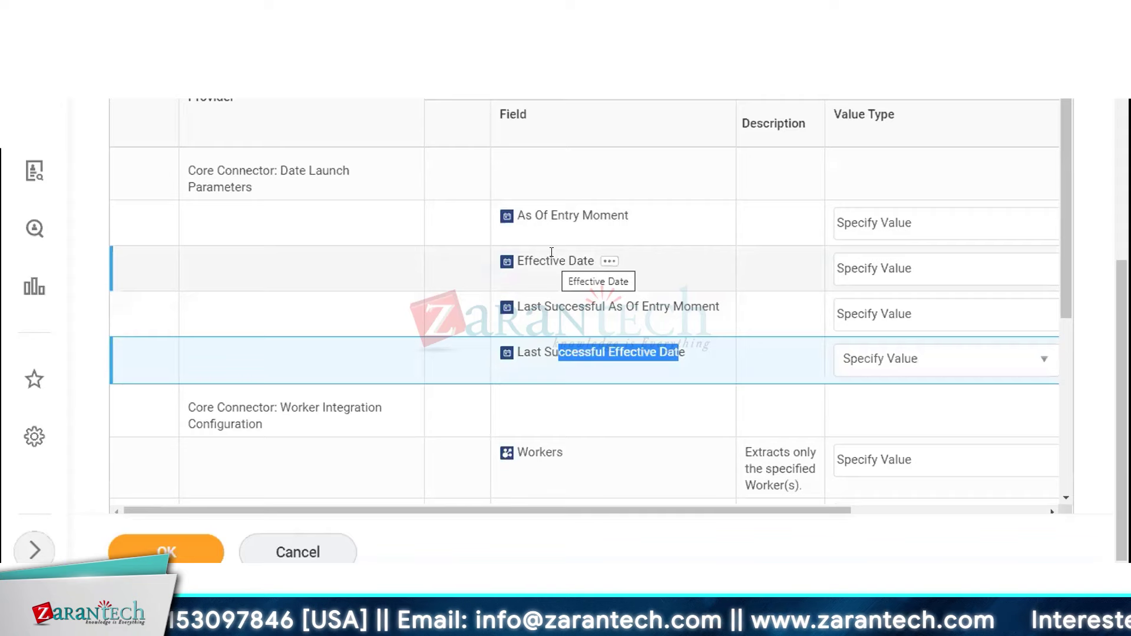
pyautogui.moveTo(657, 510); pyautogui.dragTo(842, 510)
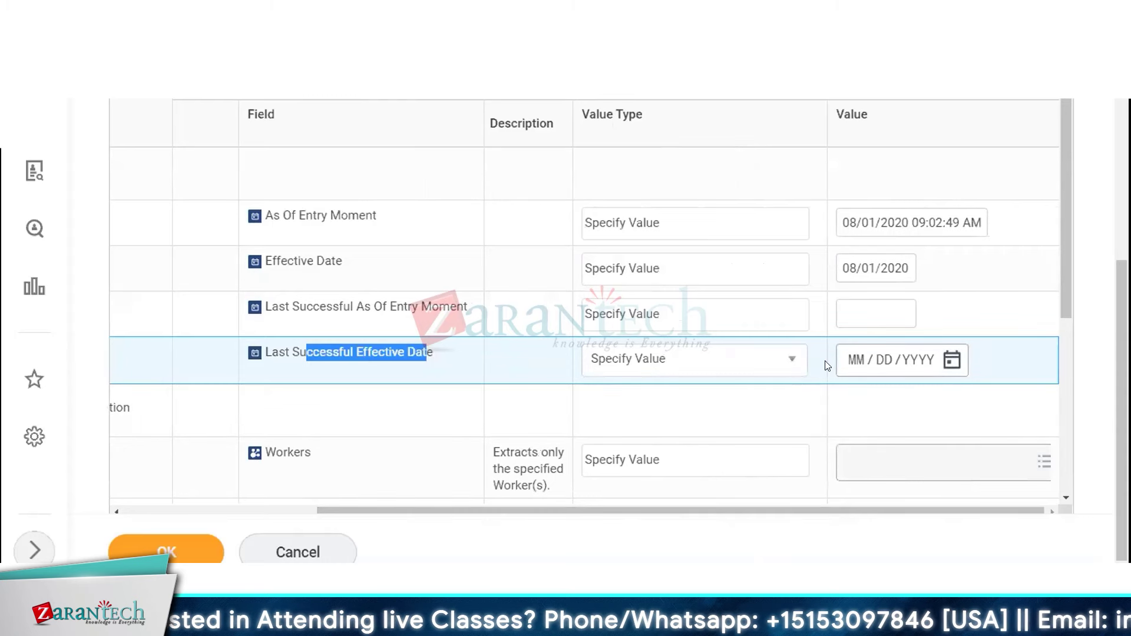
pyautogui.click(849, 364)
pyautogui.write('0')
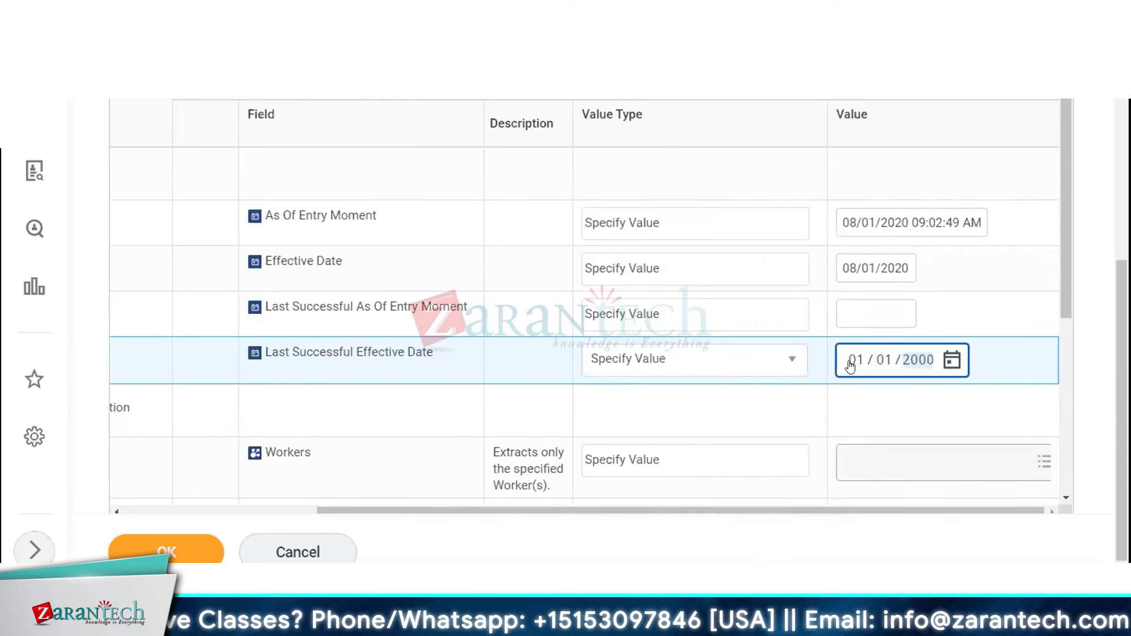
pyautogui.write('101200020')
pyautogui.click(877, 317)
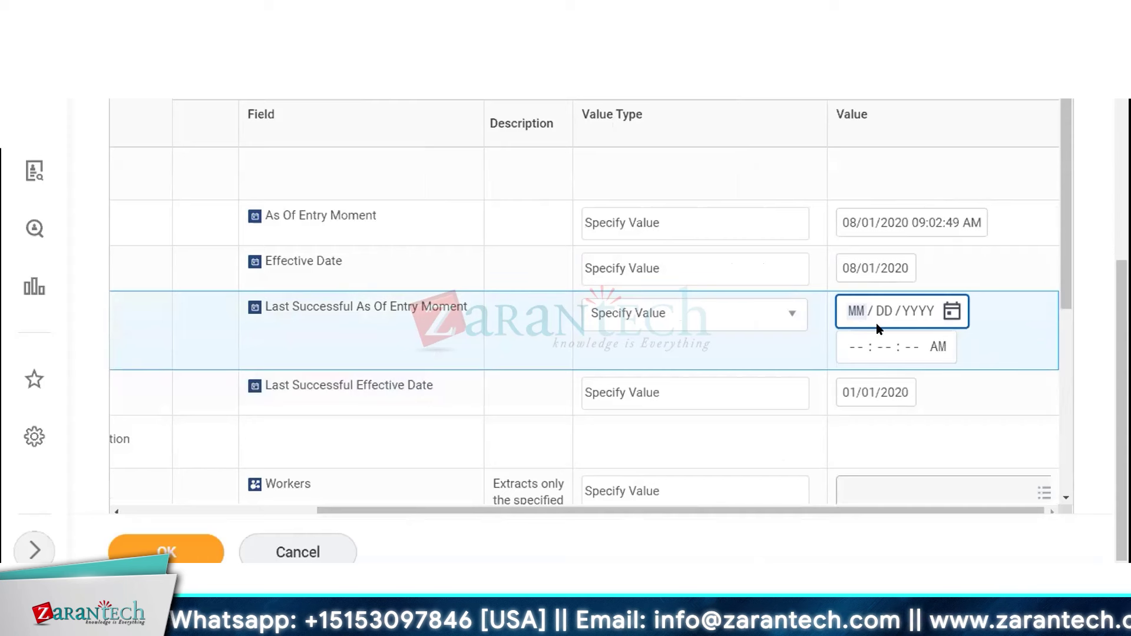
pyautogui.write('01012020')
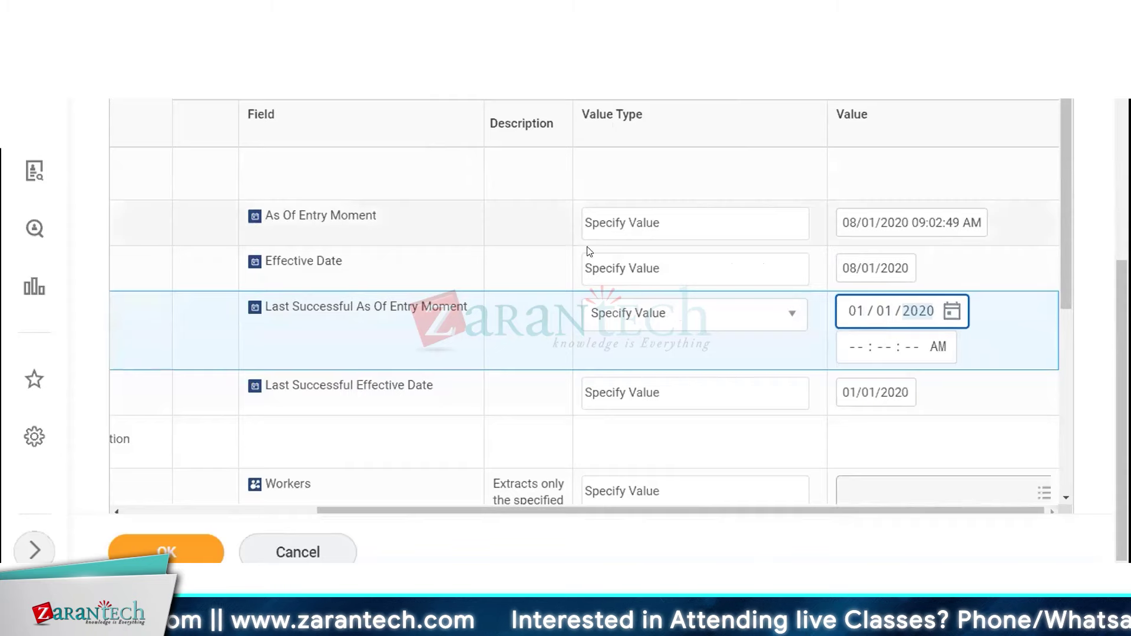
# - Read the Full File parameter's description and enable Full File for this launch
pyautogui.scroll(-2, 1014, 336)
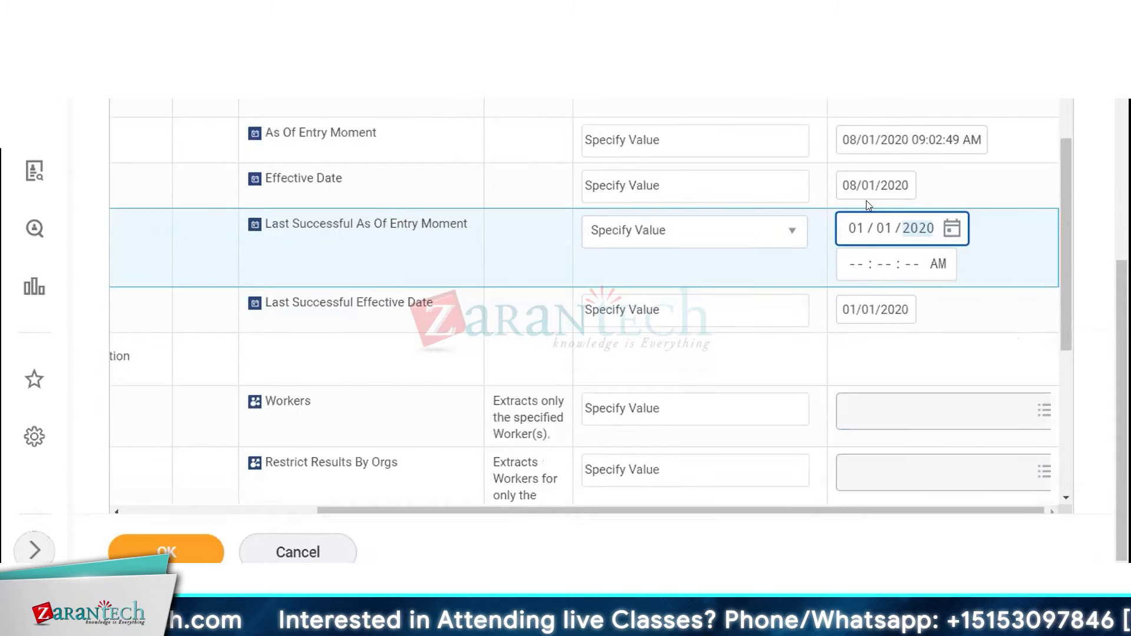
pyautogui.scroll(-6, 744, 285)
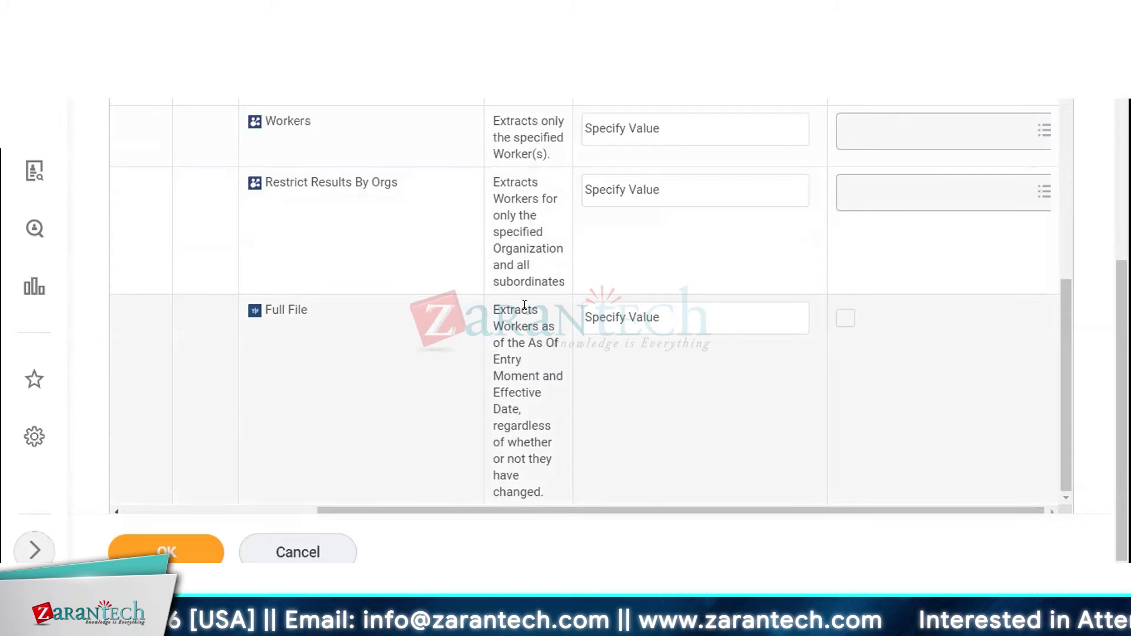
pyautogui.moveTo(525, 306); pyautogui.dragTo(560, 482)
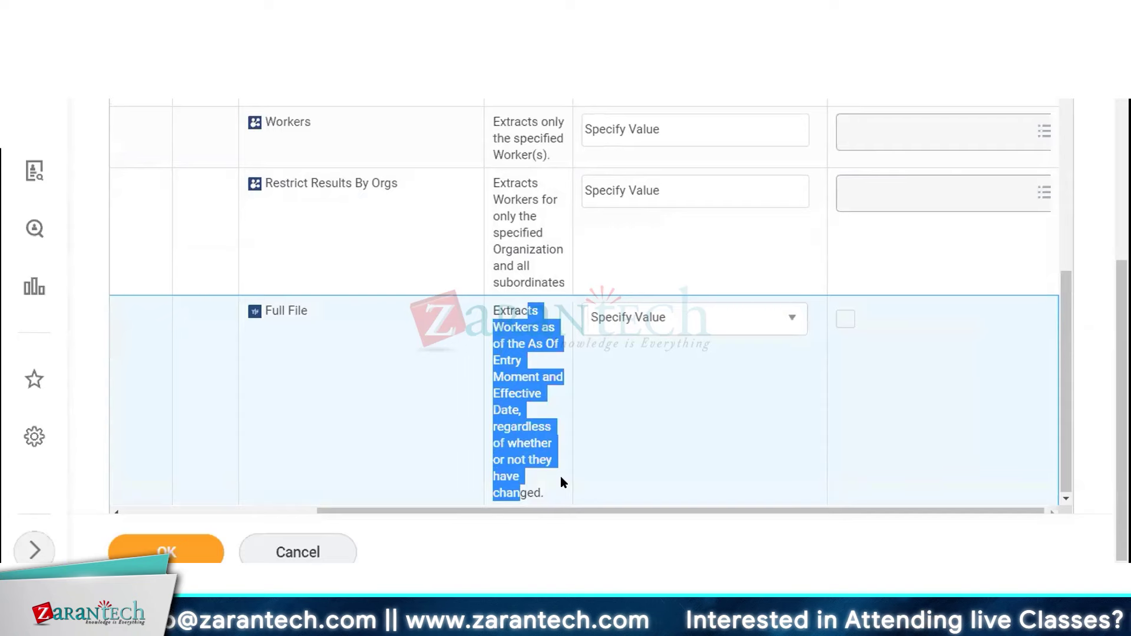
pyautogui.scroll(-1, 560, 478)
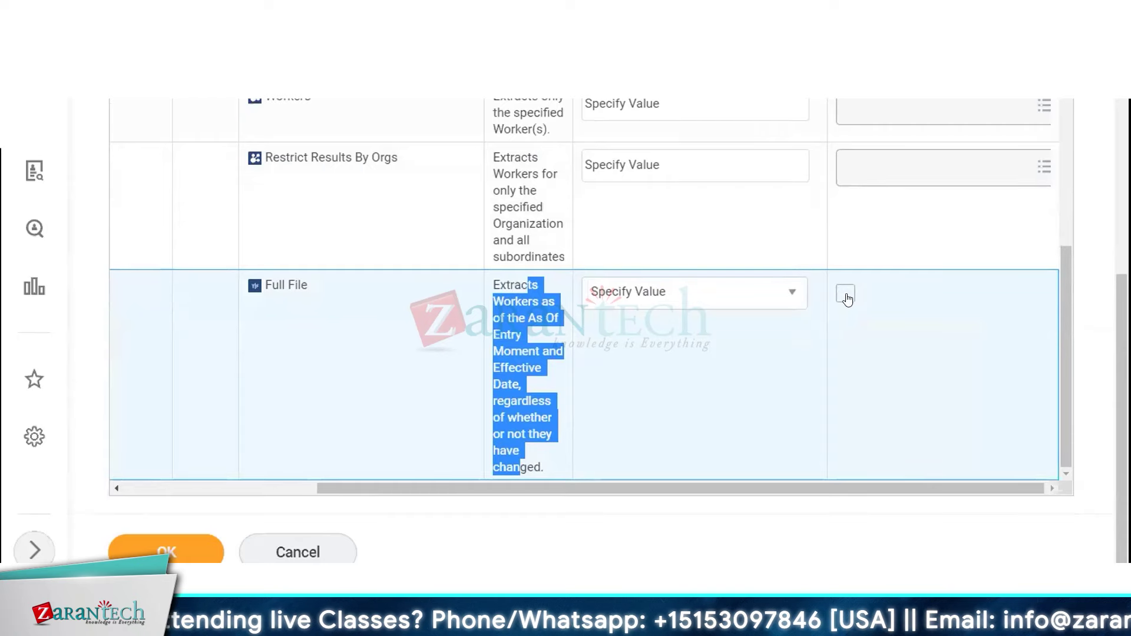
pyautogui.click(845, 295)
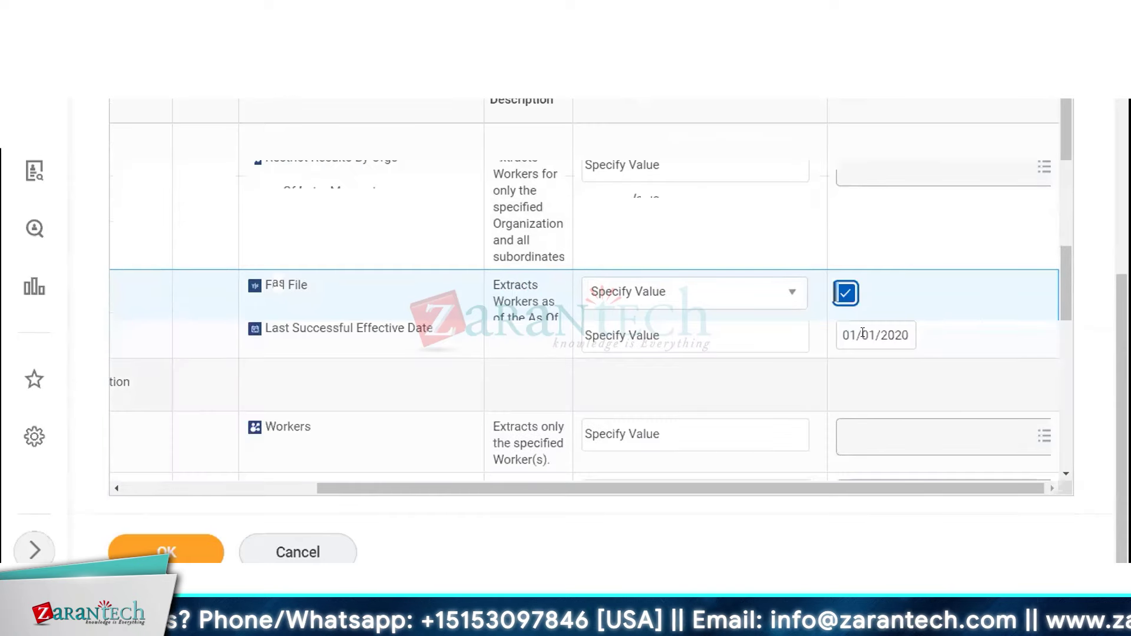
# - Clear the Last Successful Effective Date value and launch the [AS] Worker System integration
pyautogui.click(845, 335)
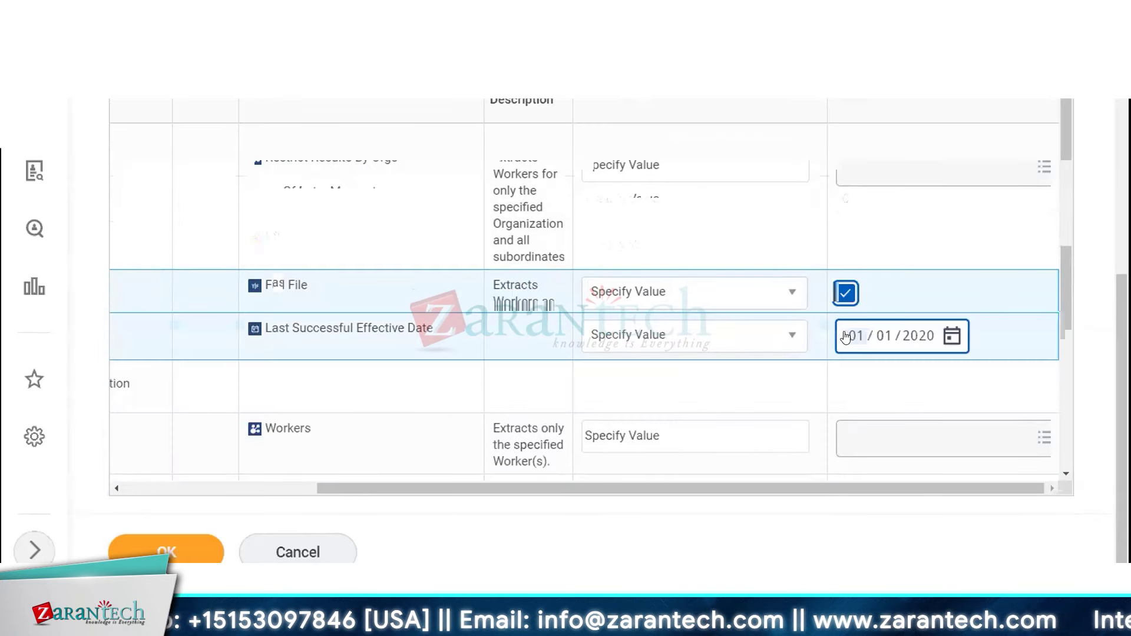
pyautogui.press('BackSpace')
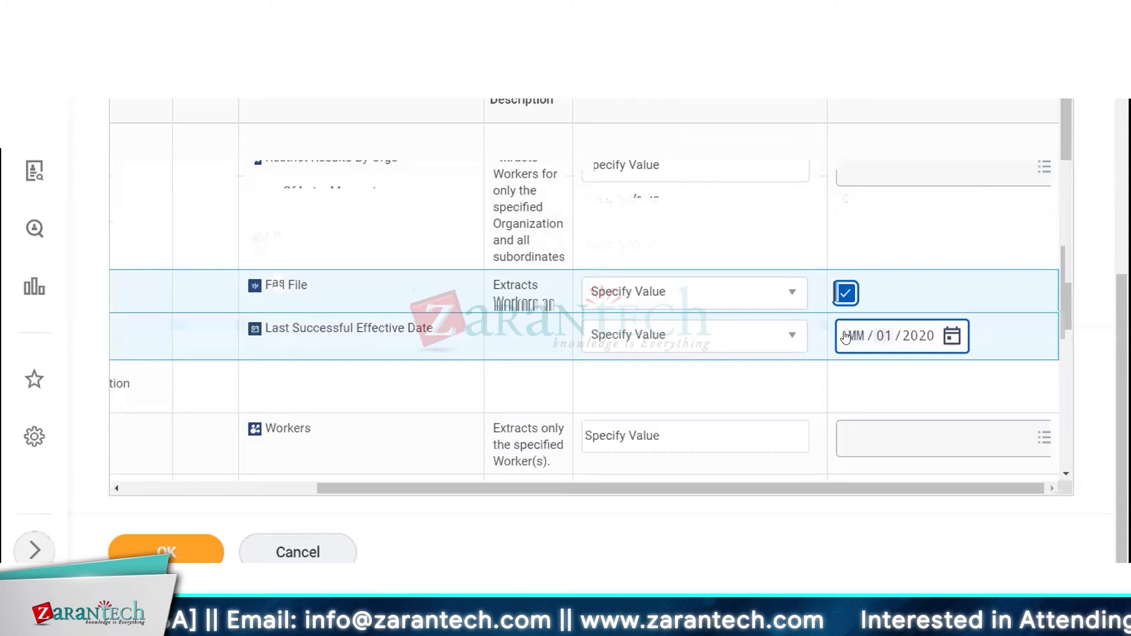
pyautogui.press('Tab')
pyautogui.press('BackSpace')
pyautogui.press('Tab')
pyautogui.press('BackSpace')
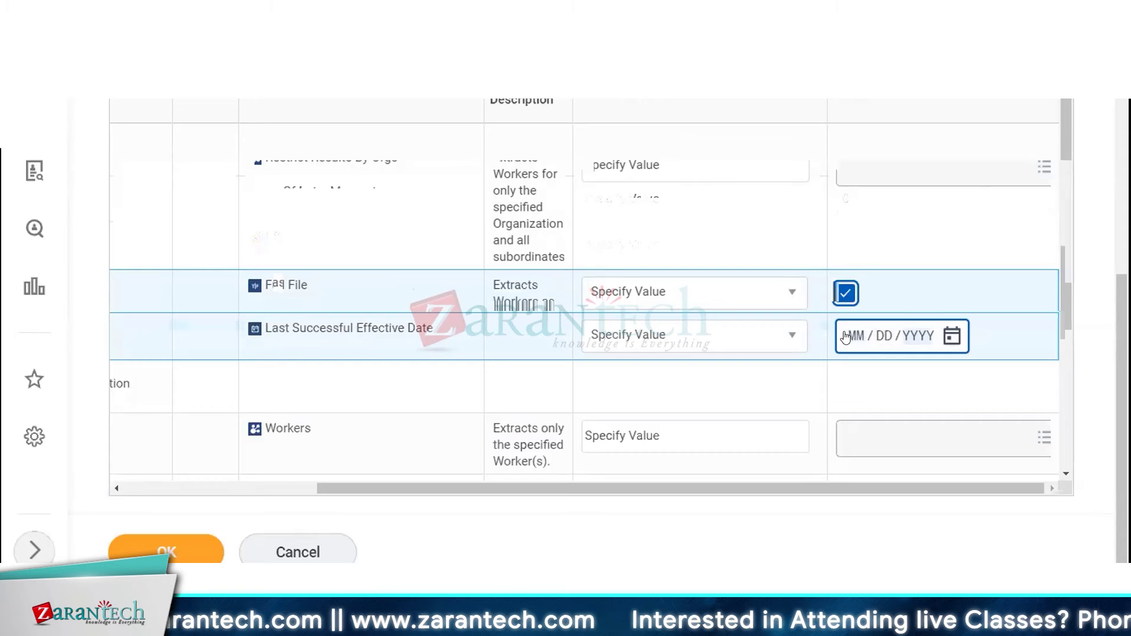
pyautogui.click(855, 443)
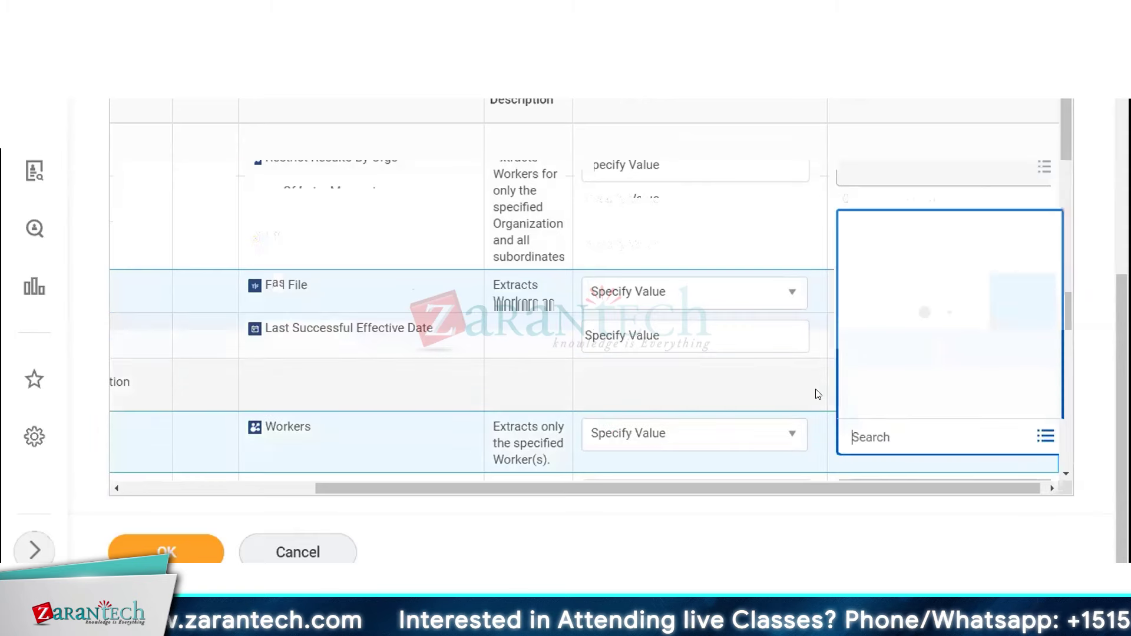
pyautogui.click(773, 384)
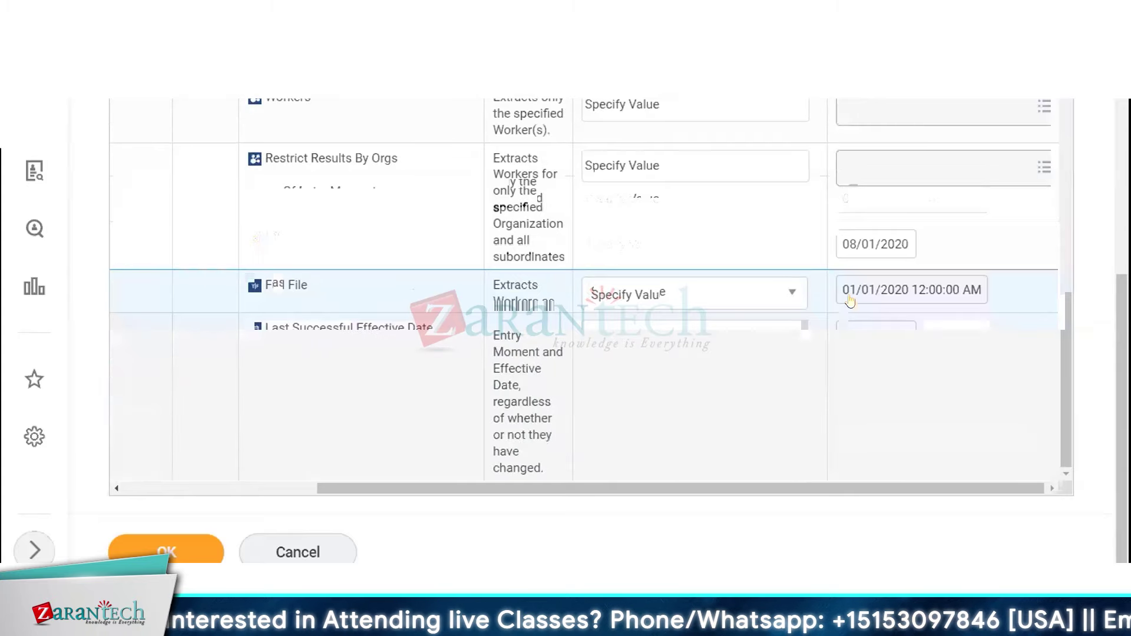
pyautogui.click(152, 554)
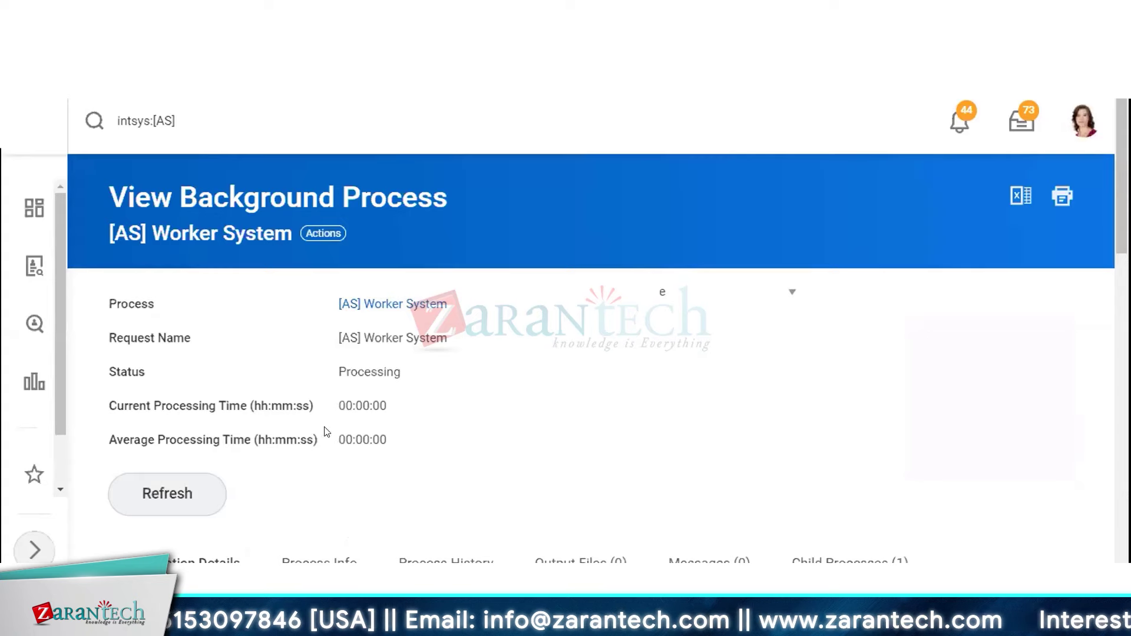
# - Check the background process's integration details, including the effective and entry date parameters and the child processes
pyautogui.scroll(-4, 829, 404)
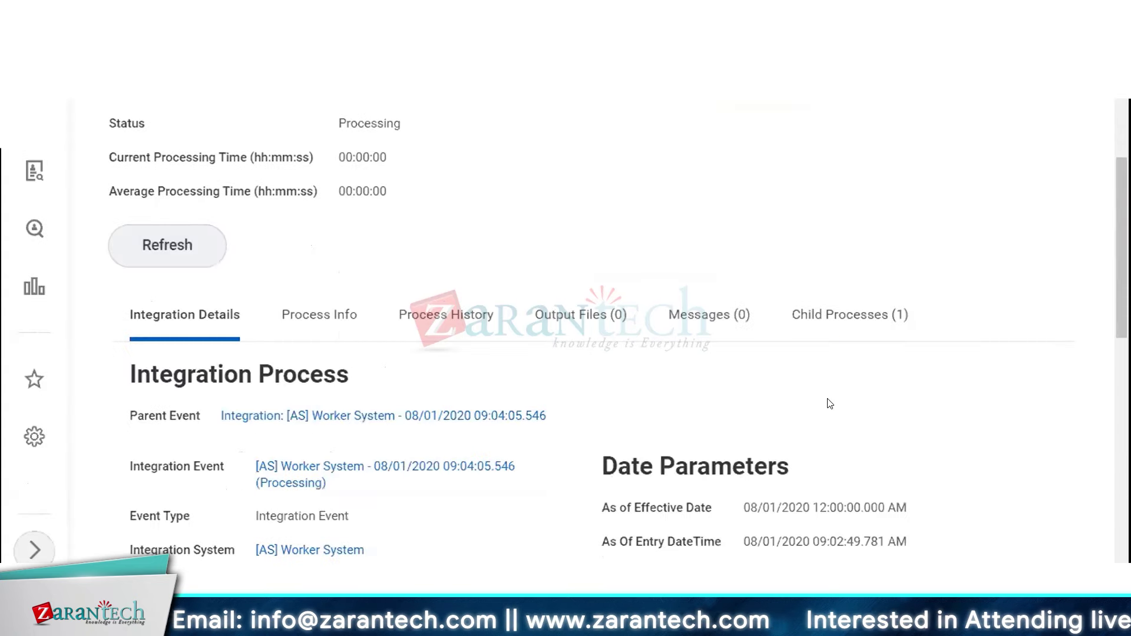
pyautogui.scroll(-4, 830, 403)
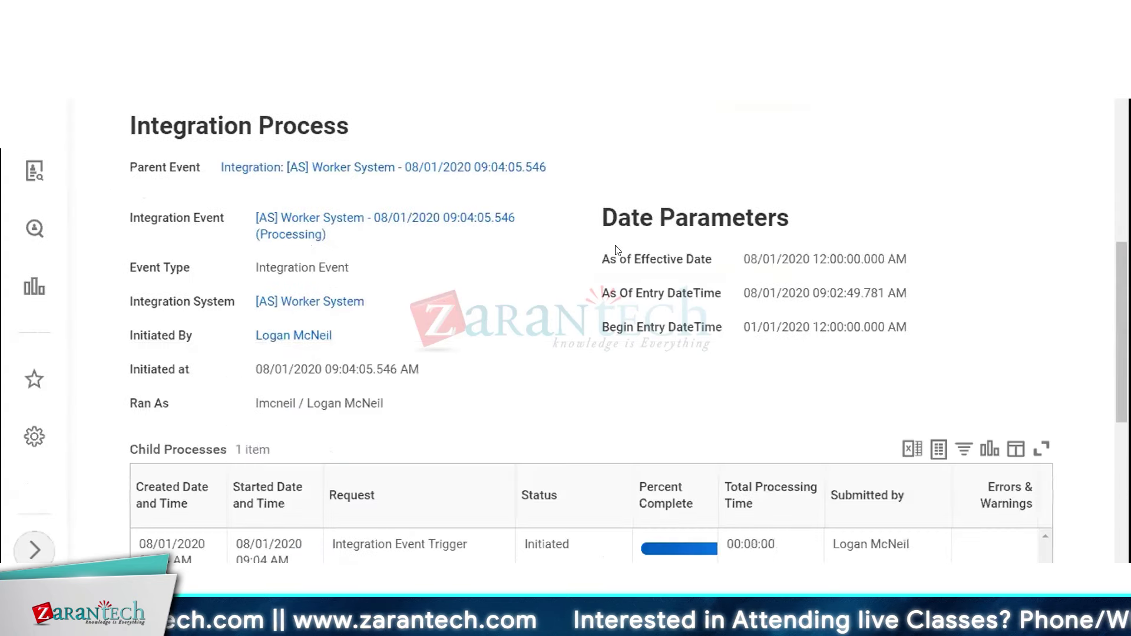
pyautogui.moveTo(742, 260); pyautogui.dragTo(770, 259)
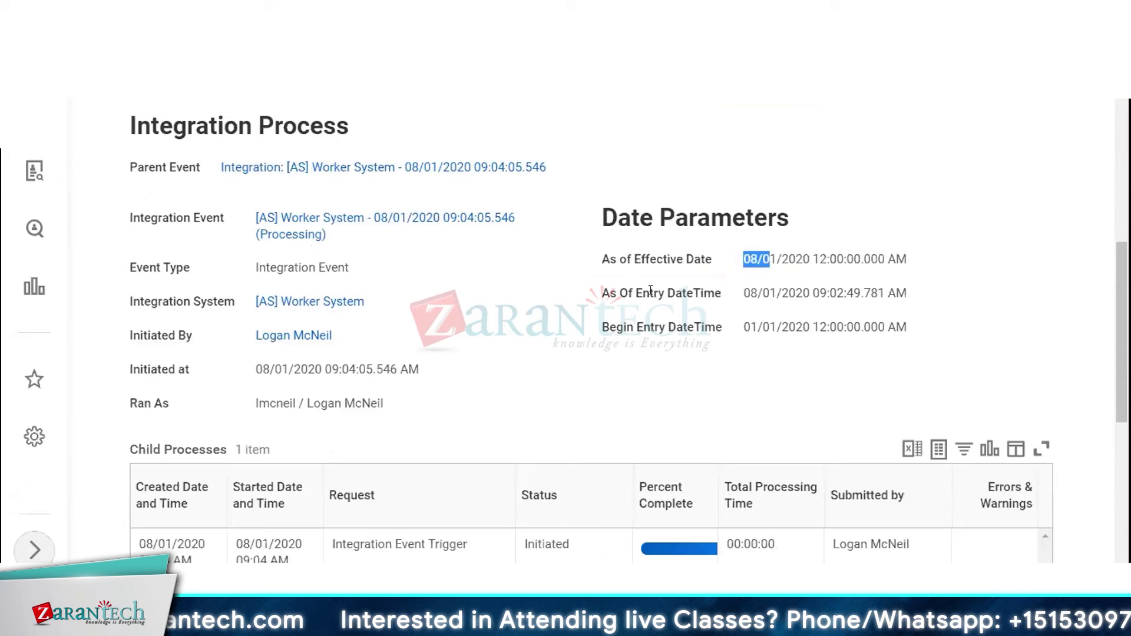
pyautogui.moveTo(654, 293); pyautogui.dragTo(749, 294)
pyautogui.tripleClick(818, 335)
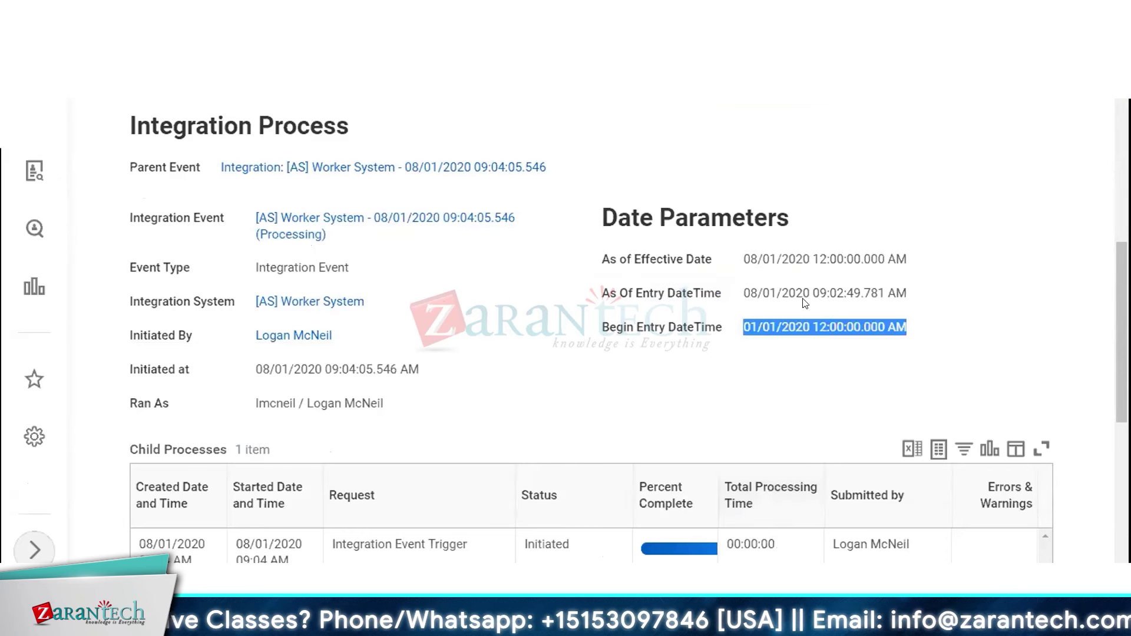
pyautogui.scroll(-3, 803, 338)
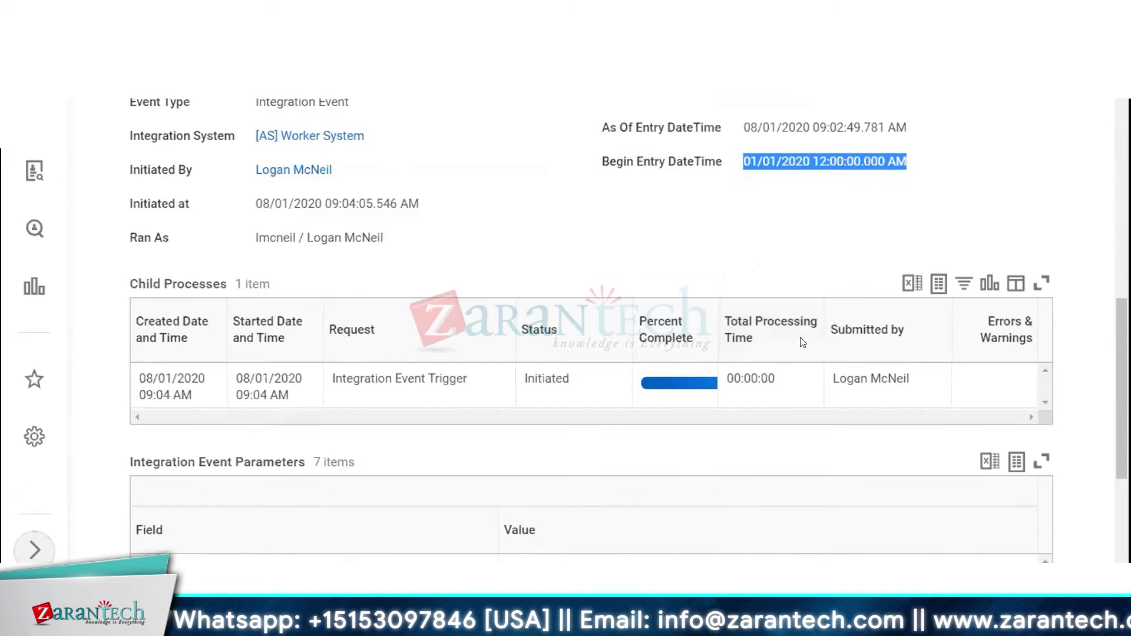
# - Refresh the background process to update its processing status
pyautogui.scroll(3, 802, 339)
pyautogui.click(513, 229)
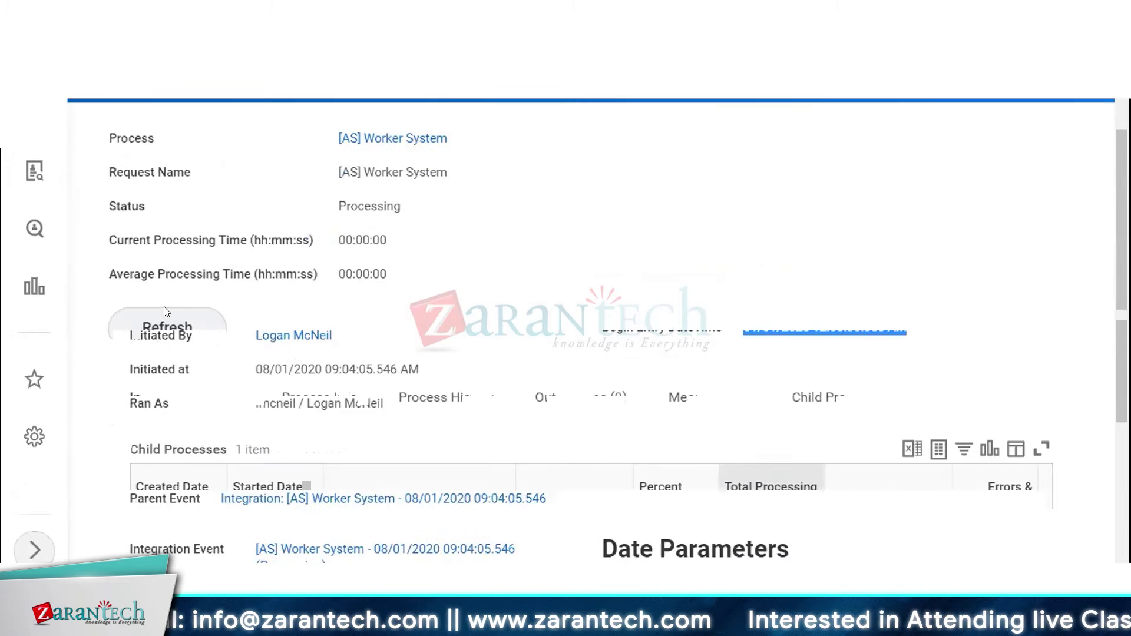
pyautogui.click(143, 343)
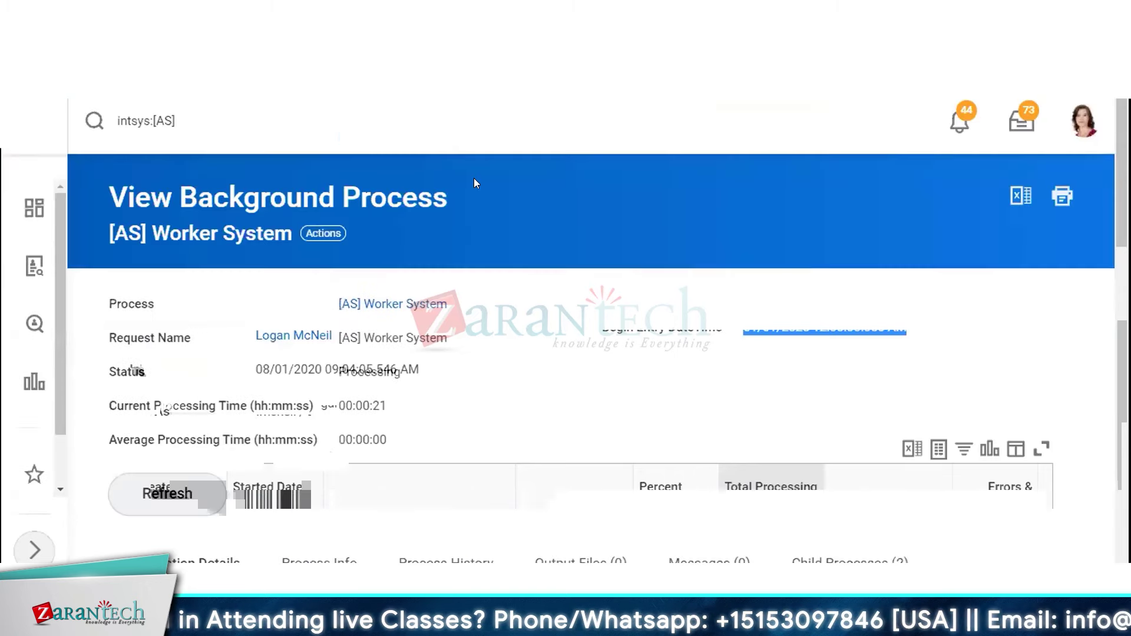
# - Abort the running [AS] Worker System background process and start a new launch of the same integration
pyautogui.click(328, 234)
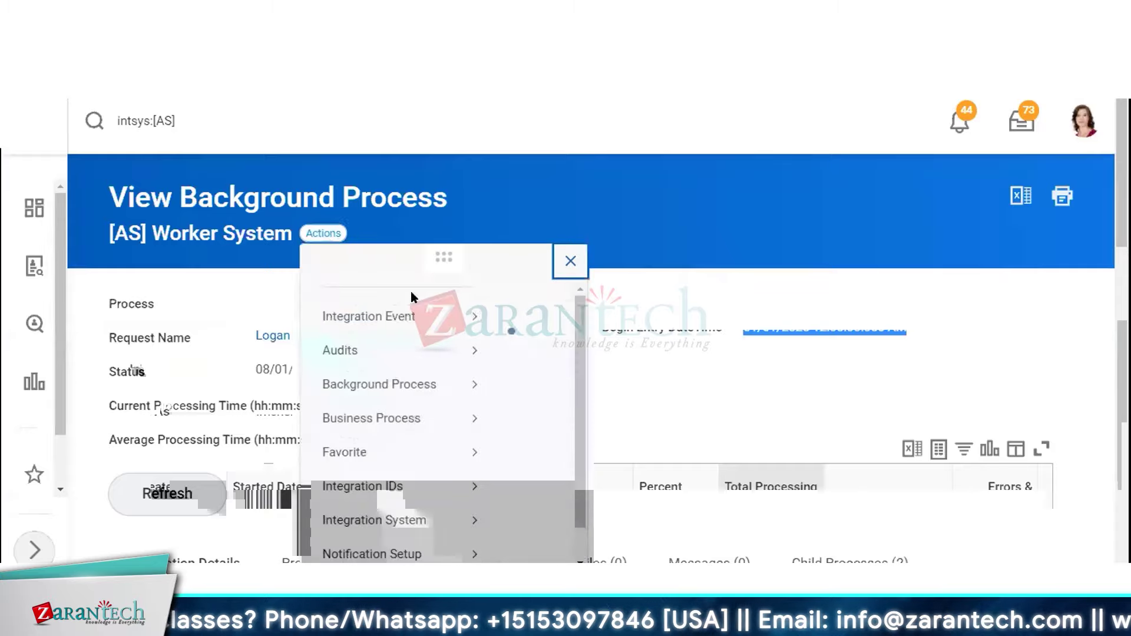
pyautogui.moveTo(377, 438)
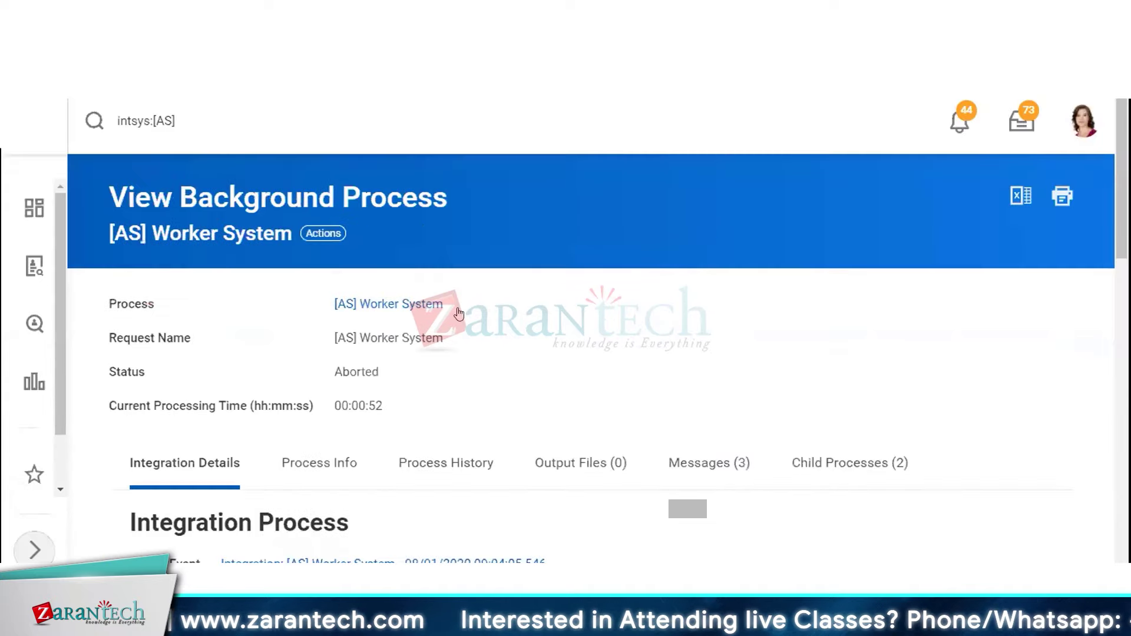
pyautogui.click(459, 306)
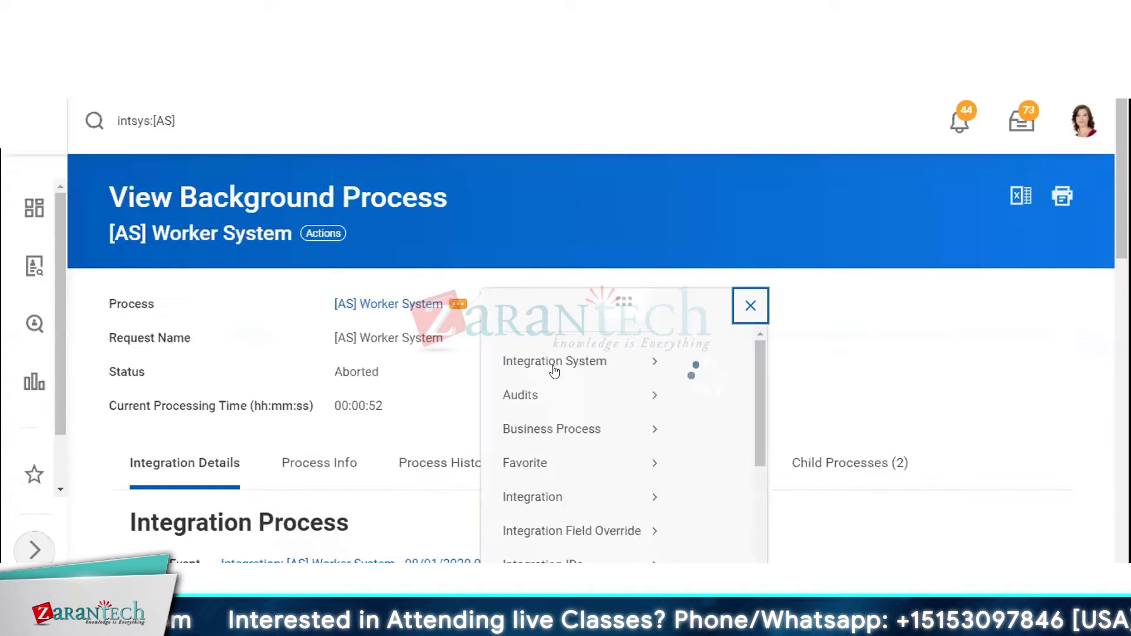
pyautogui.moveTo(554, 383)
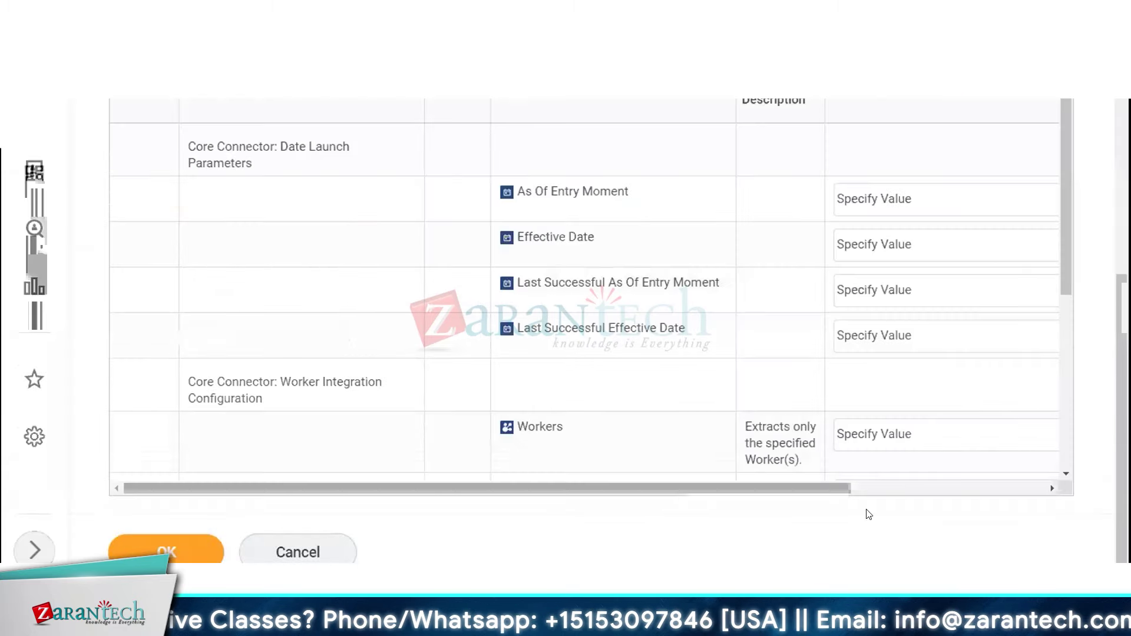
# - Limit the launch to one named worker in the Workers parameter and enable Full File
pyautogui.hscroll(5, 865, 514)
pyautogui.click(902, 423)
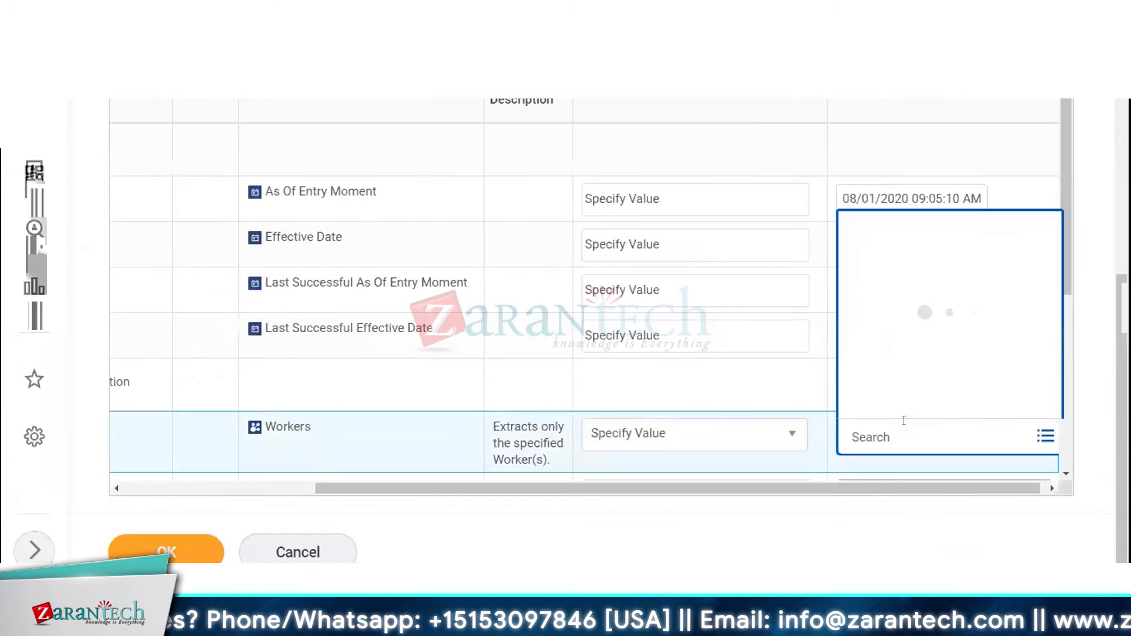
pyautogui.write('logan mc')
pyautogui.press('Return')
pyautogui.scroll(-4, 795, 388)
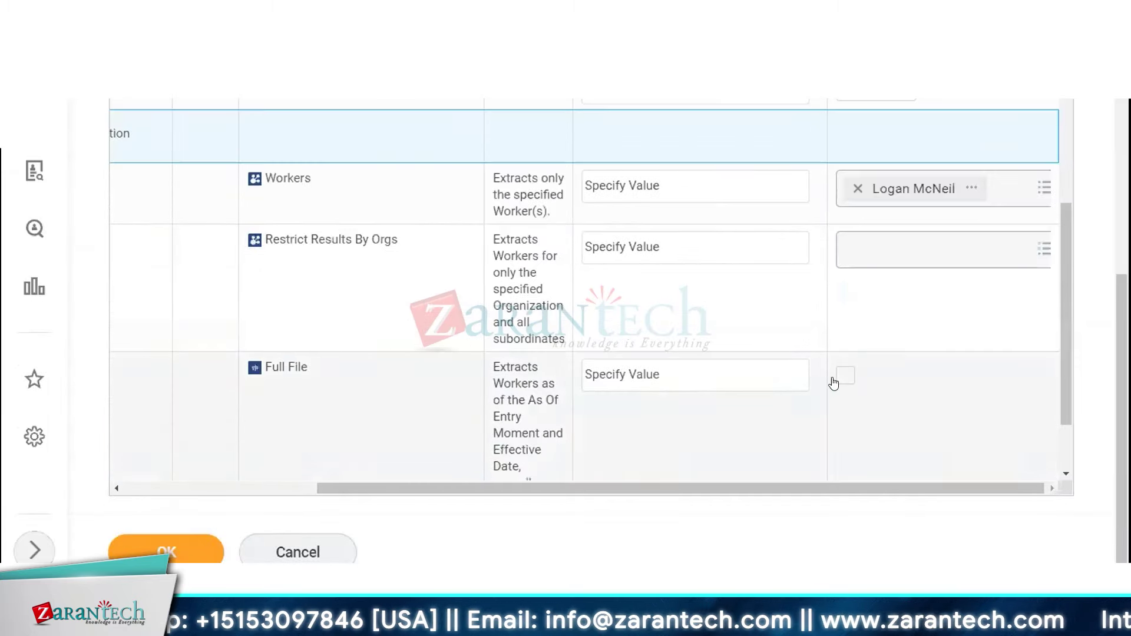
pyautogui.click(845, 374)
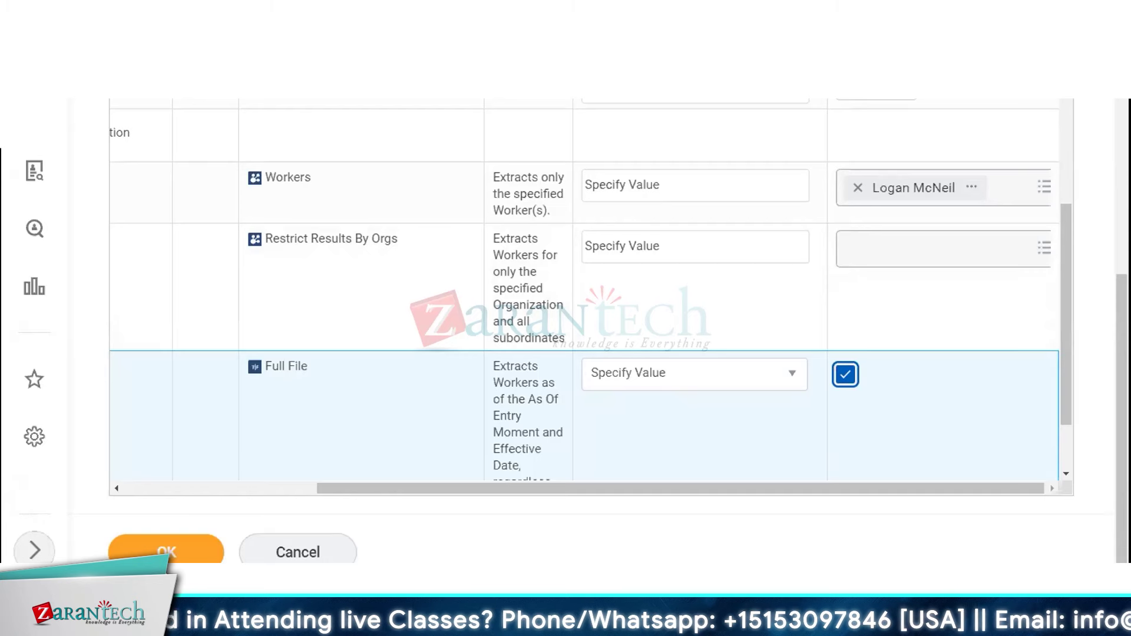
# - Look through the value options and favorite organizations offered for the Restrict Results By Orgs parameter
pyautogui.tripleClick(318, 236)
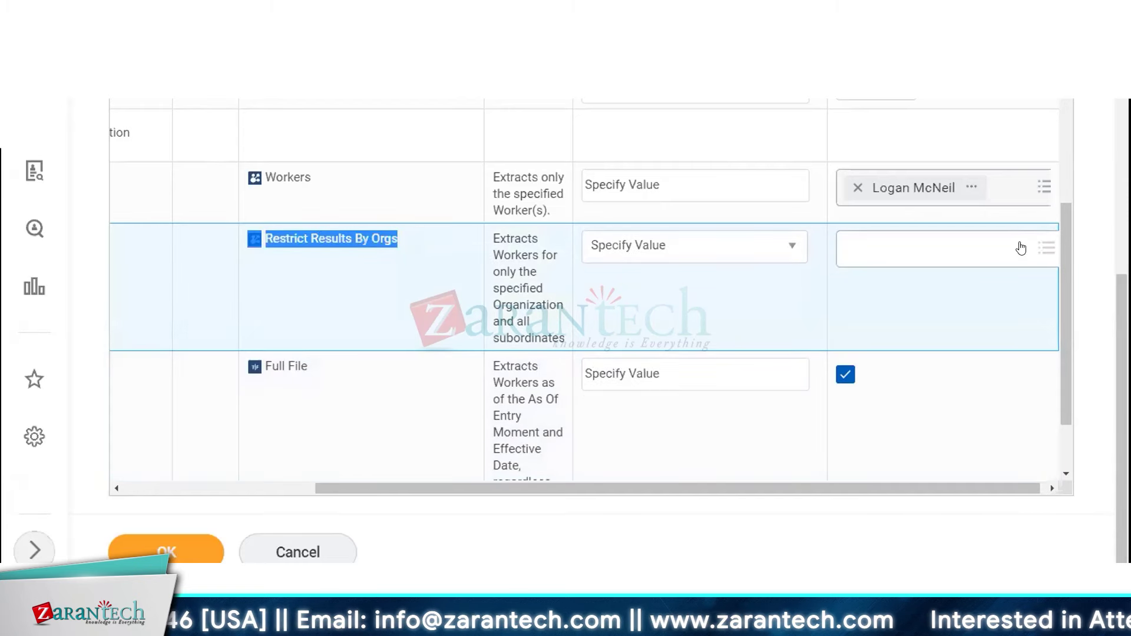
pyautogui.click(1021, 247)
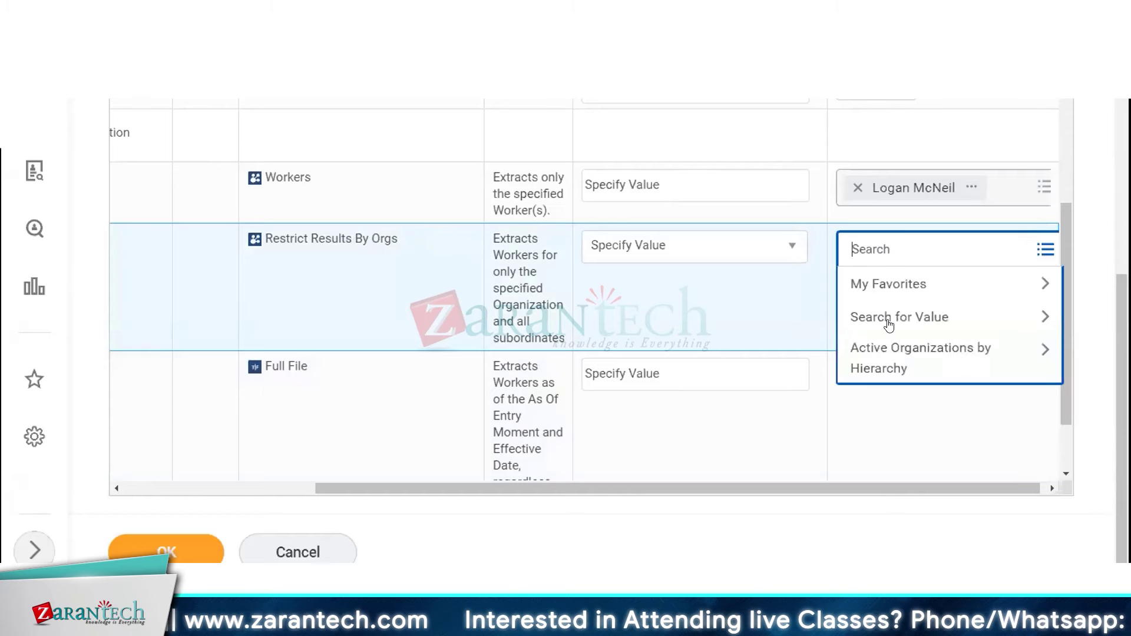
pyautogui.click(869, 327)
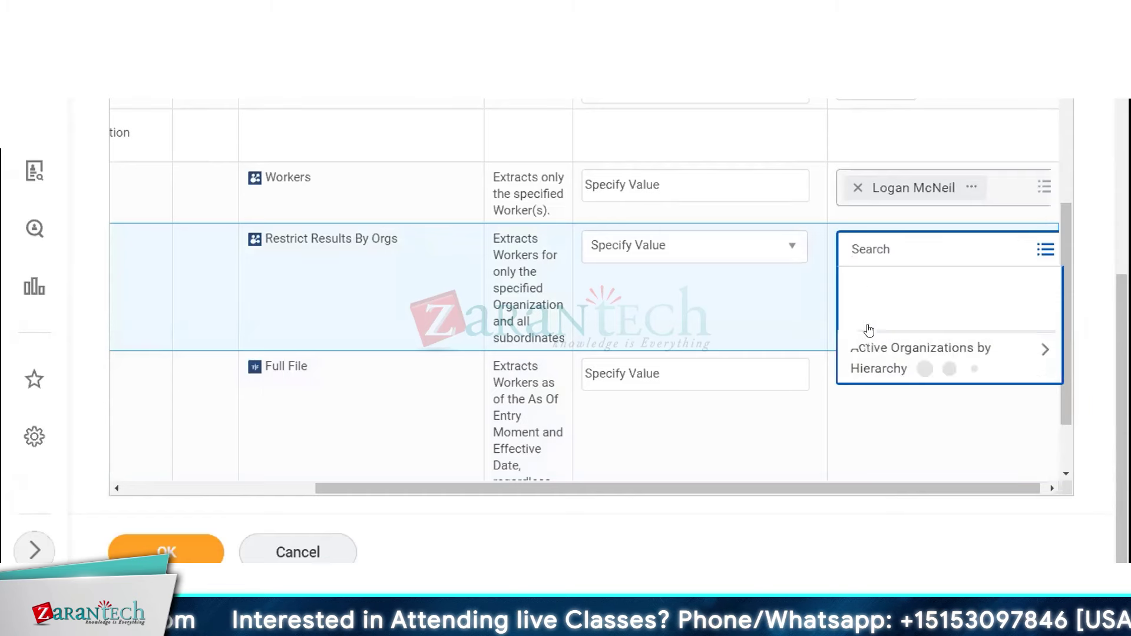
pyautogui.click(858, 287)
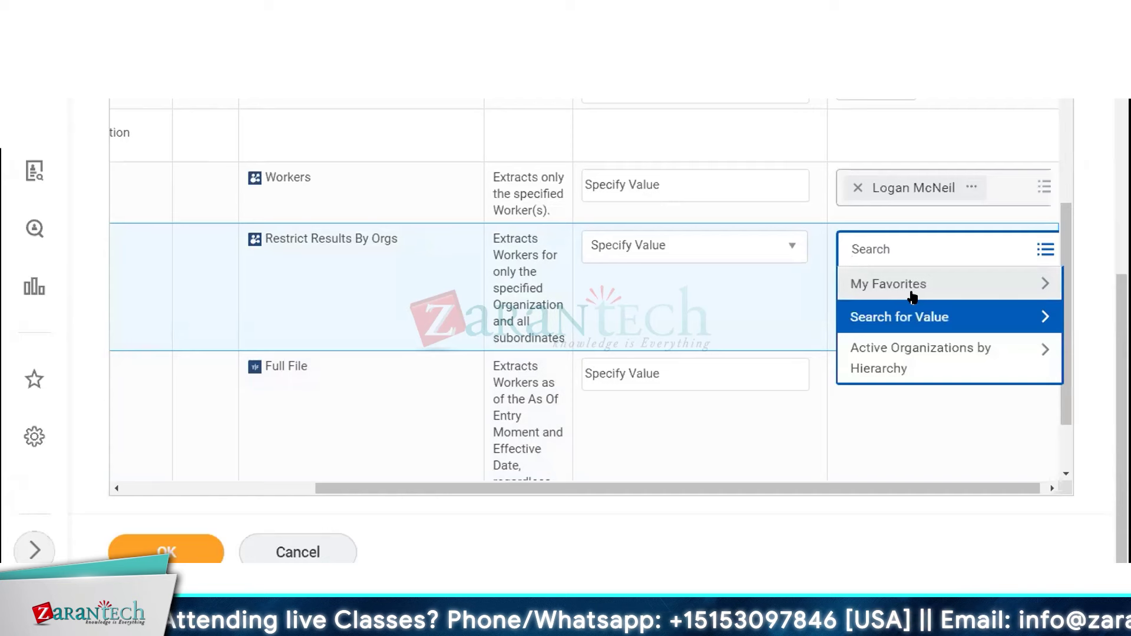
pyautogui.click(912, 288)
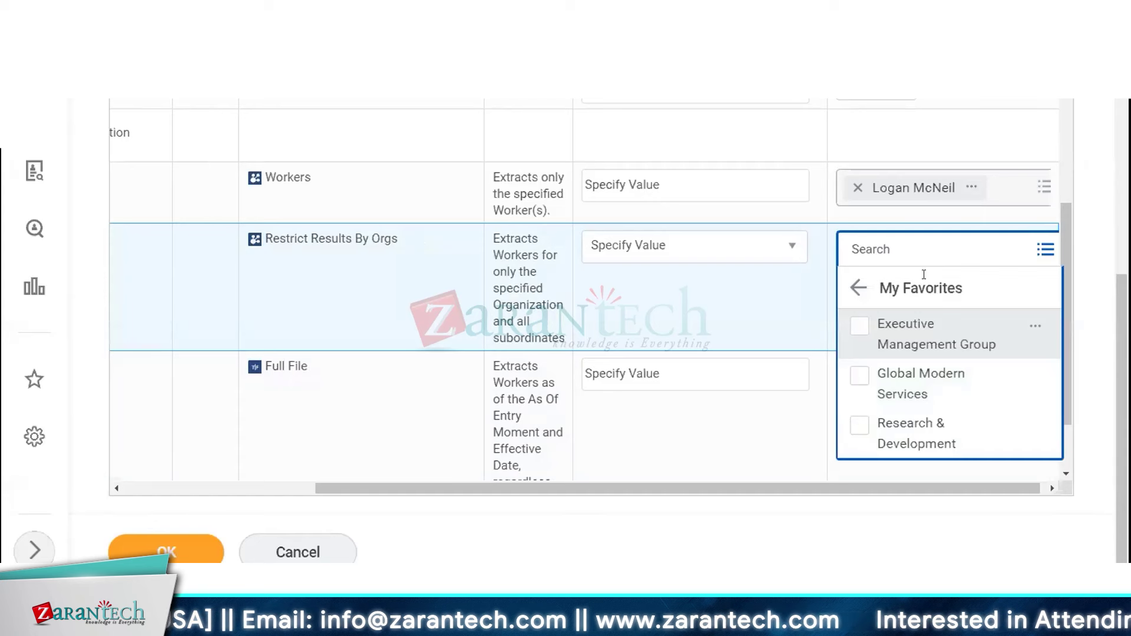
pyautogui.click(921, 250)
pyautogui.write('lo')
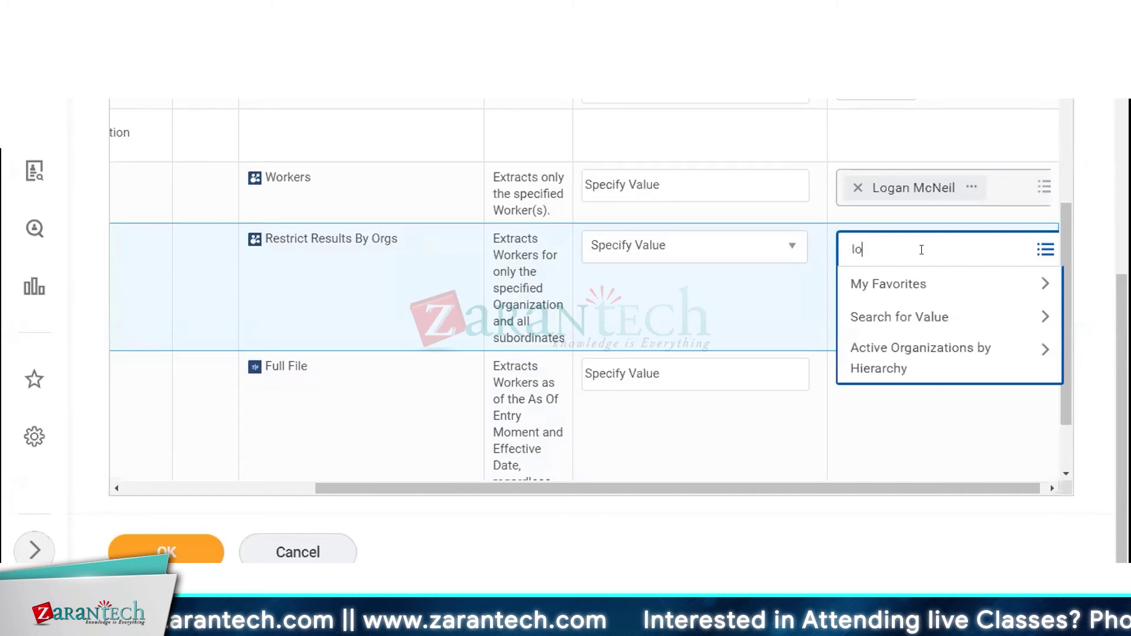
pyautogui.press('BackSpace')
pyautogui.press('BackSpace')
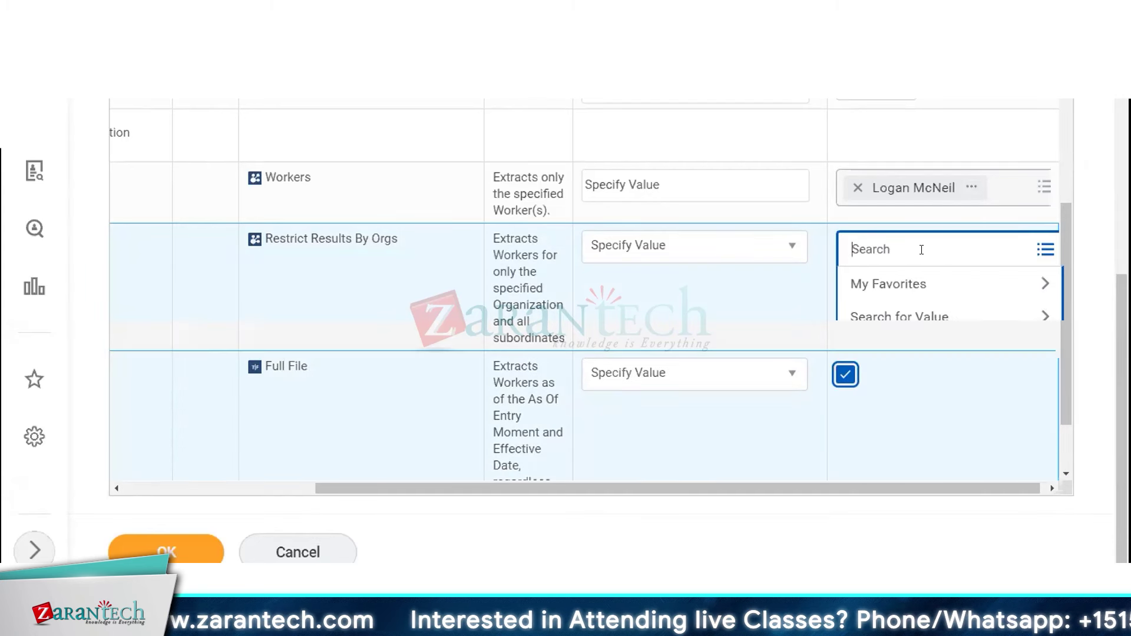
pyautogui.click(934, 288)
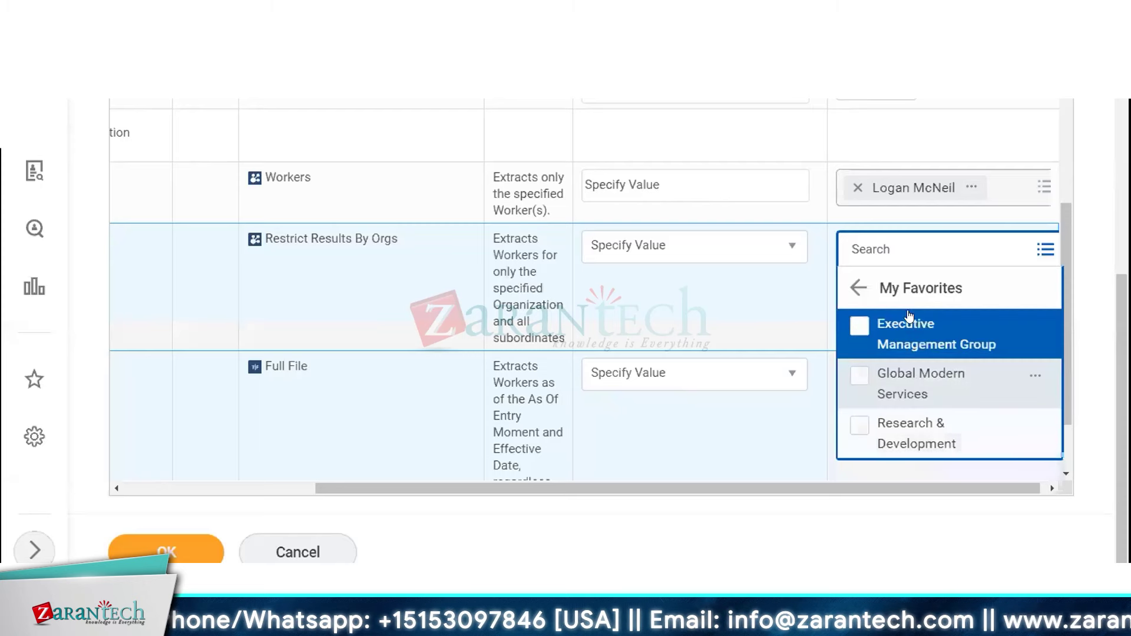
# - Search Restrict Results By Orgs for "human res", look through the matching organizations, and clear the search without selecting any
pyautogui.click(901, 239)
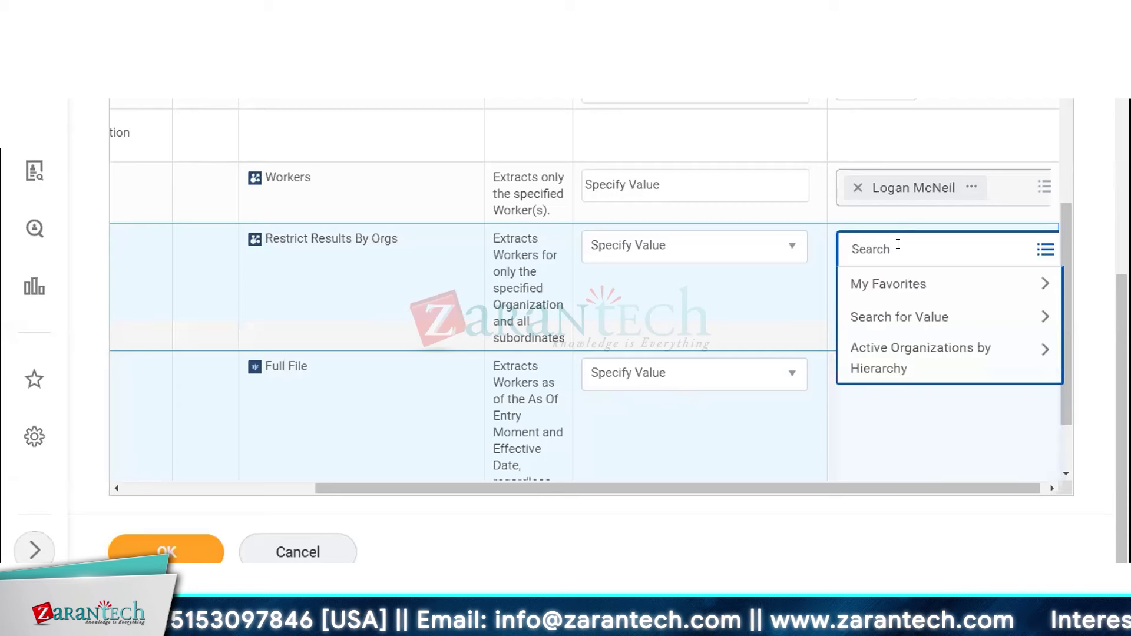
pyautogui.write('human')
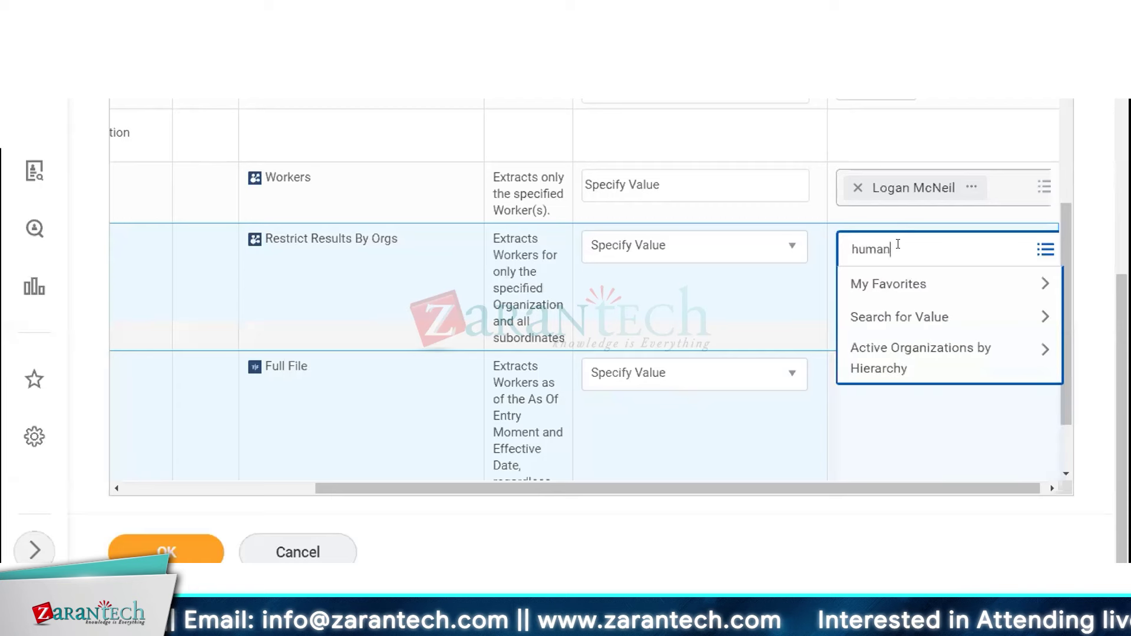
pyautogui.write(' res')
pyautogui.press('Return')
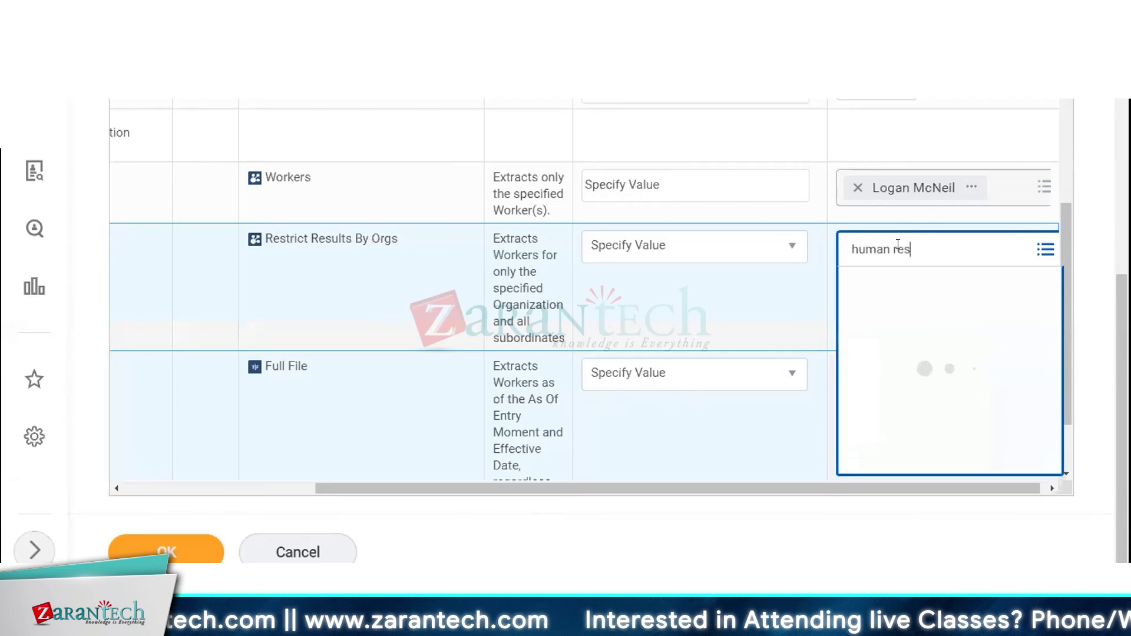
pyautogui.press('Down')
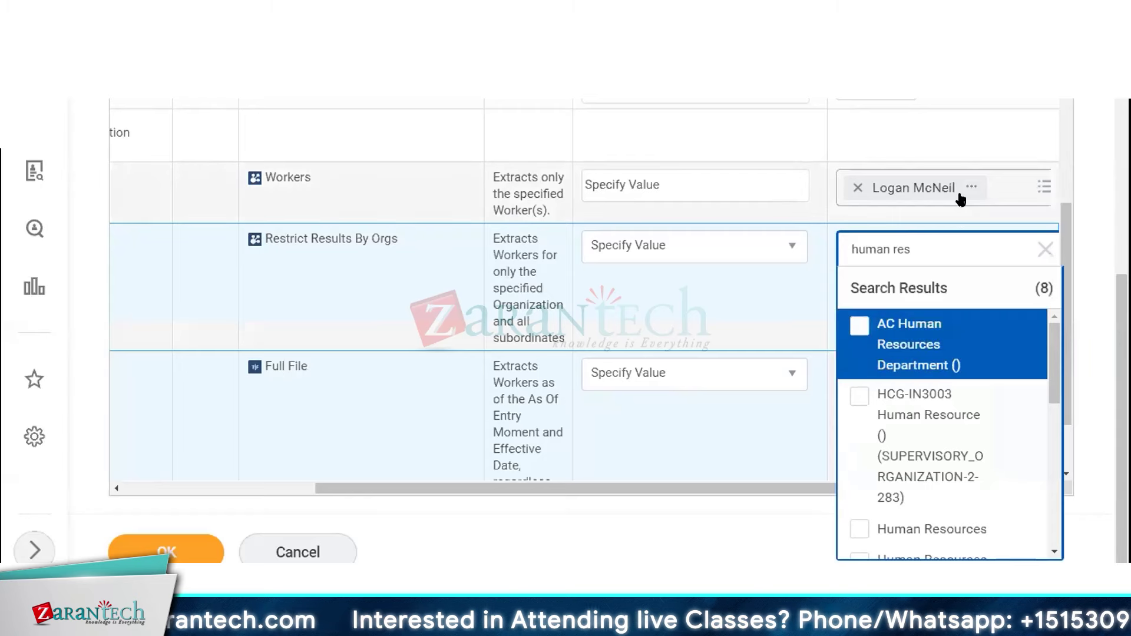
pyautogui.scroll(-1, 979, 432)
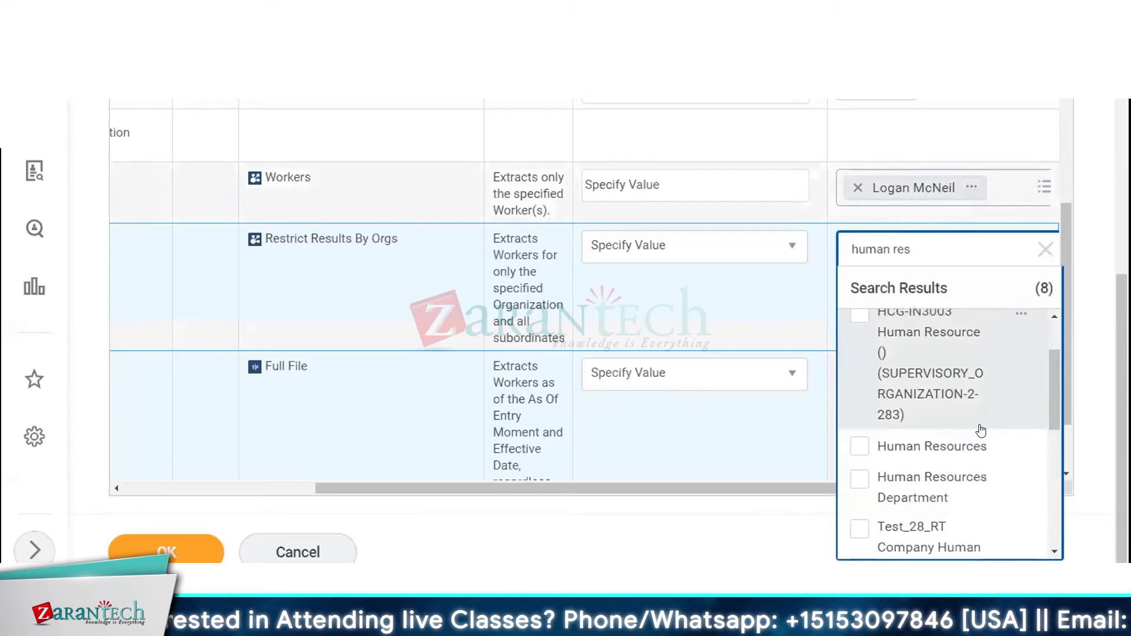
pyautogui.scroll(-5, 978, 460)
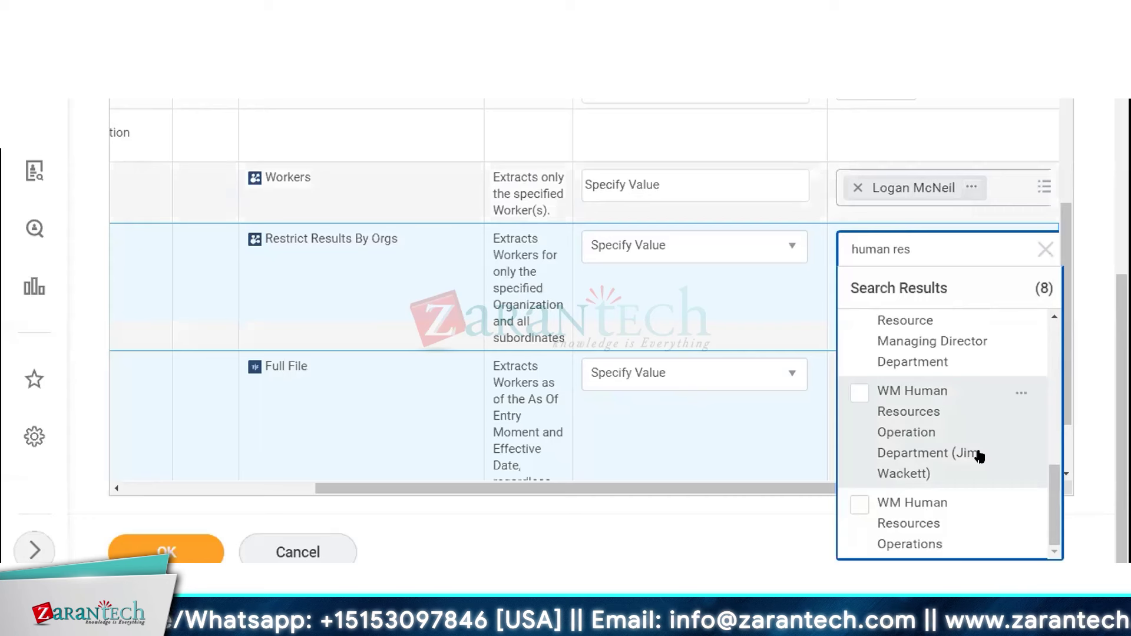
pyautogui.scroll(6, 977, 451)
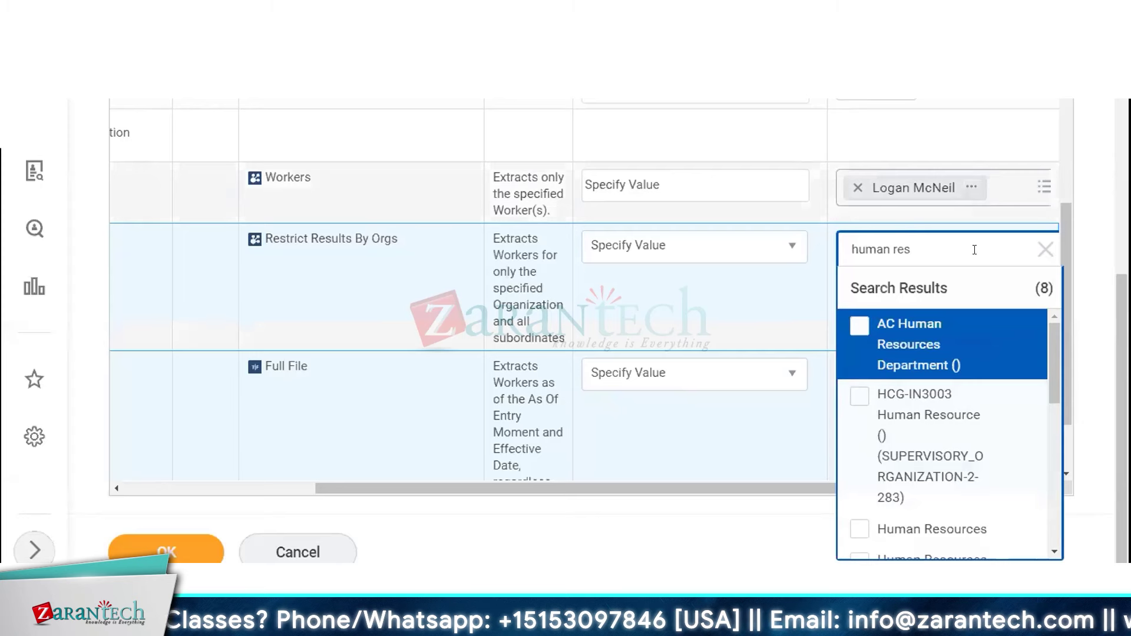
pyautogui.click(1045, 250)
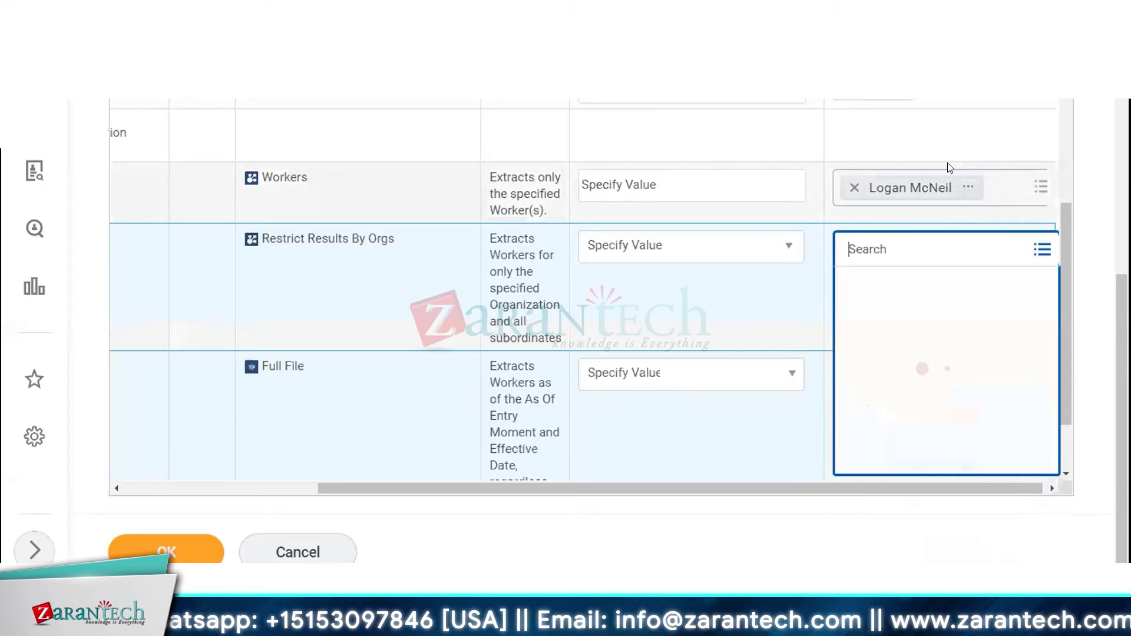
pyautogui.click(598, 530)
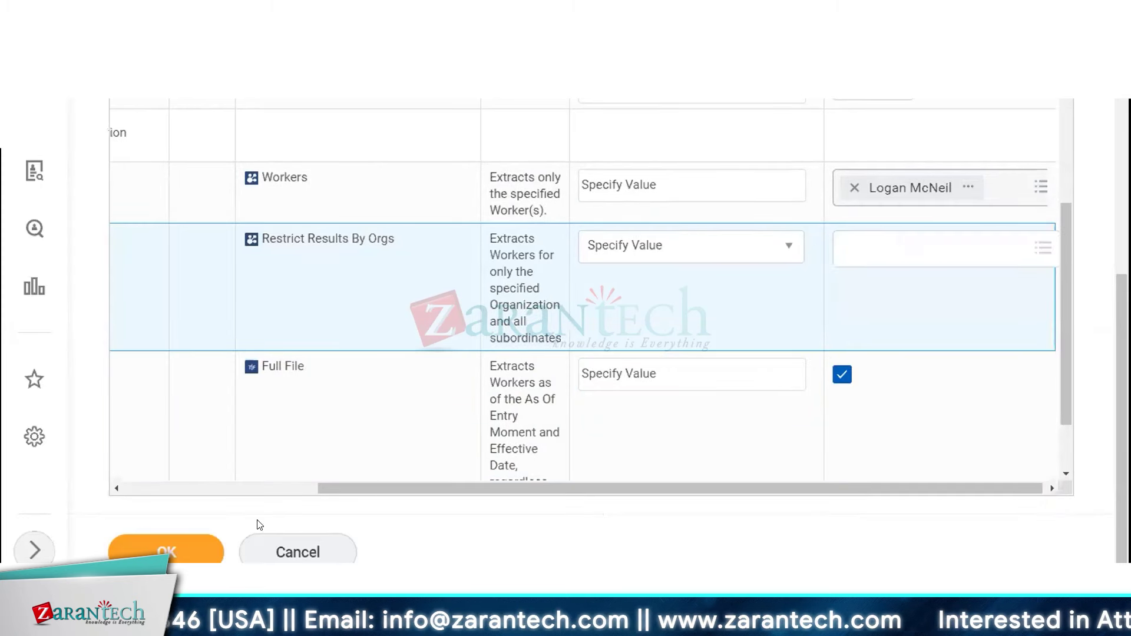
# - Launch the [AS] Worker System integration with these parameters and refresh its background process status
pyautogui.click(166, 551)
pyautogui.scroll(-3, 162, 336)
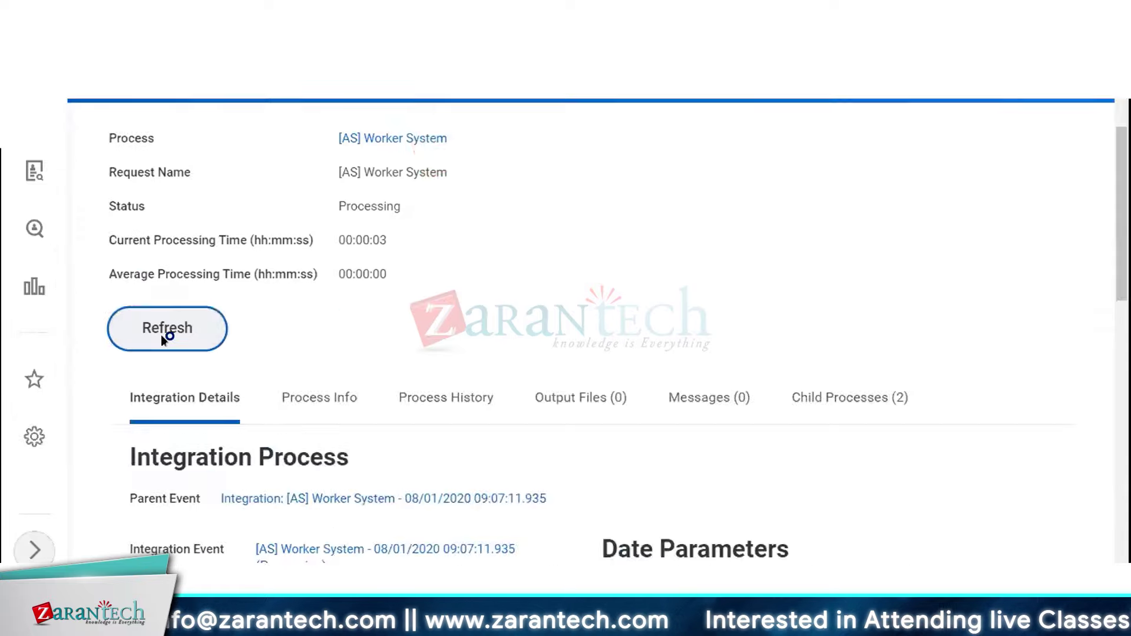
pyautogui.click(162, 333)
# - Open output.xml from the background process's reports and output files
pyautogui.click(586, 348)
pyautogui.scroll(-4, 311, 324)
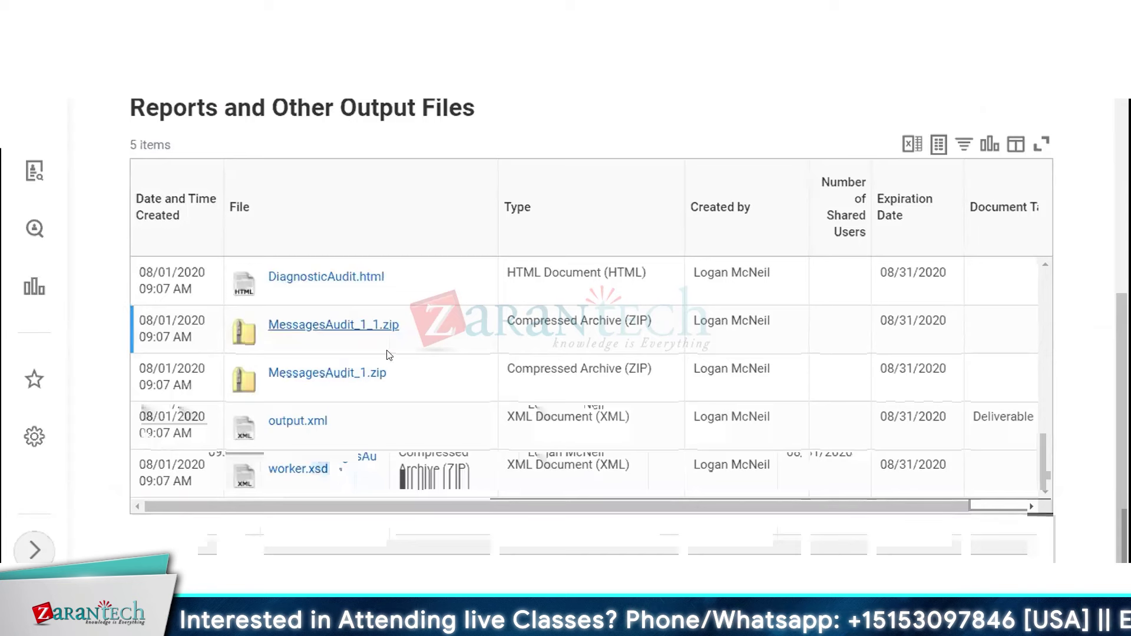
pyautogui.click(306, 428)
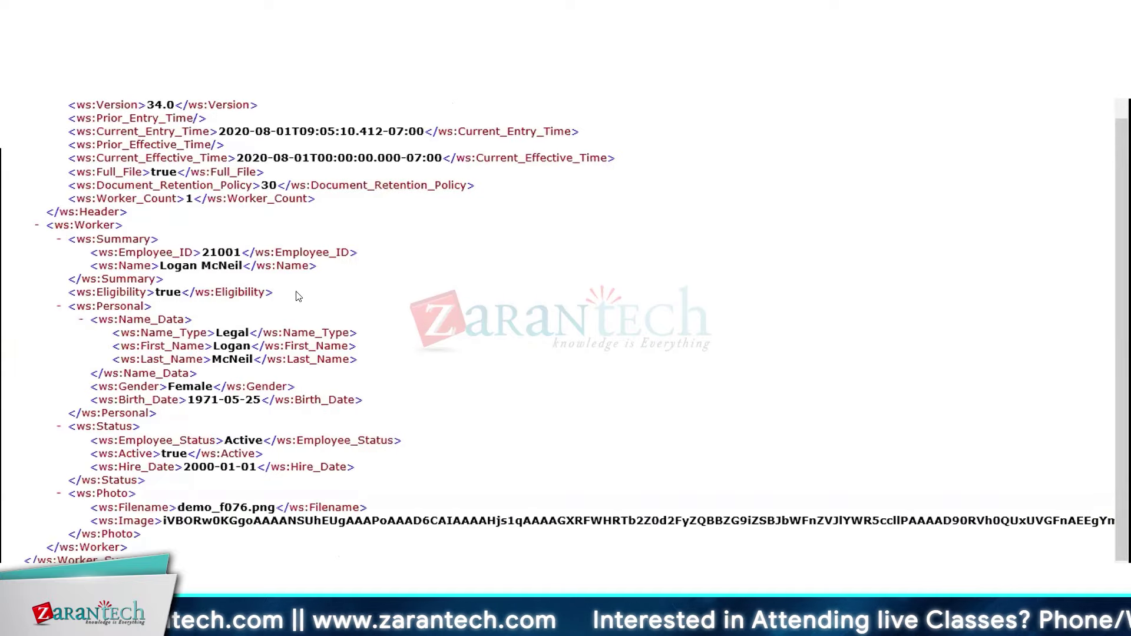
# - Collapse the worker's Summary element and examine the eligibility, name data, gender, birth date, employee status, active flag and hire date in the XML
pyautogui.click(59, 239)
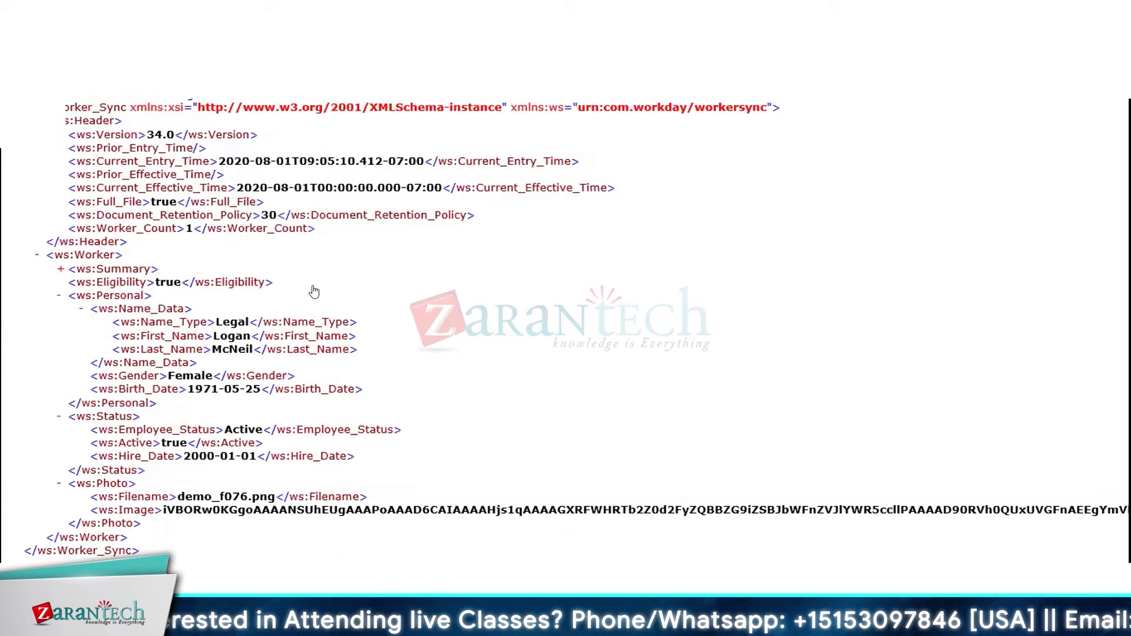
pyautogui.moveTo(297, 284); pyautogui.dragTo(31, 264)
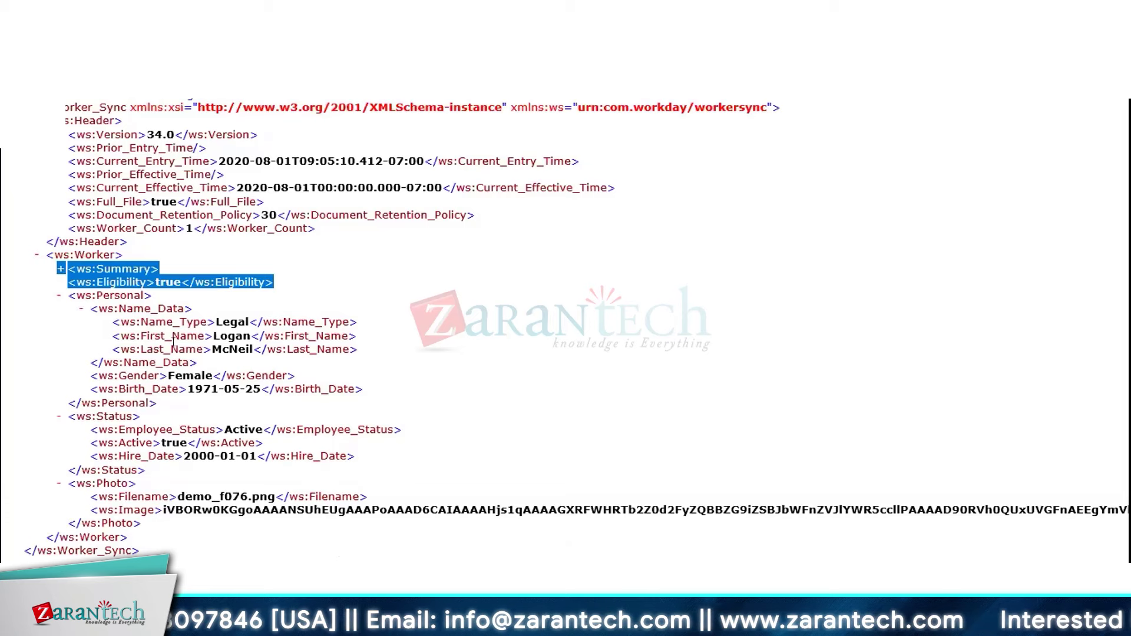
pyautogui.moveTo(196, 365); pyautogui.dragTo(81, 309)
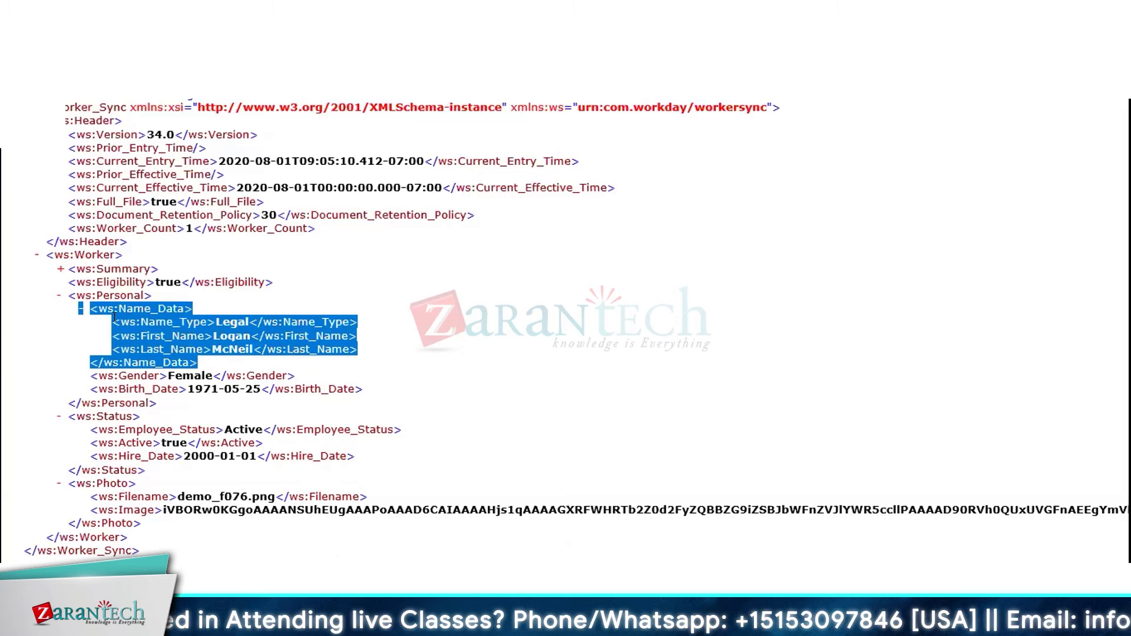
pyautogui.moveTo(90, 375); pyautogui.dragTo(294, 376)
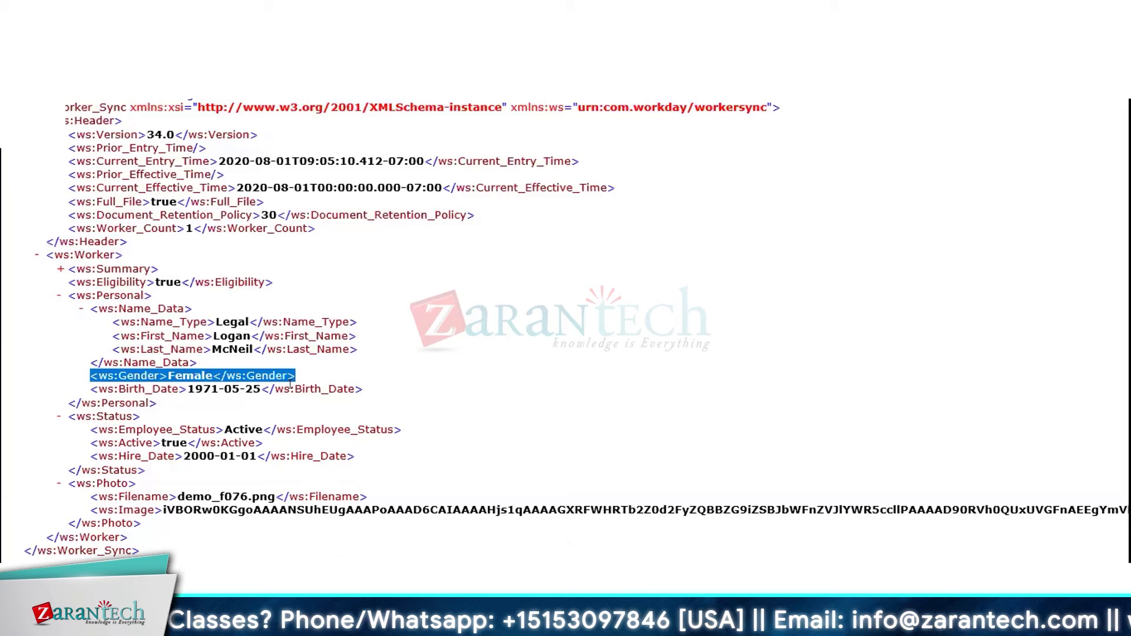
pyautogui.tripleClick(291, 387)
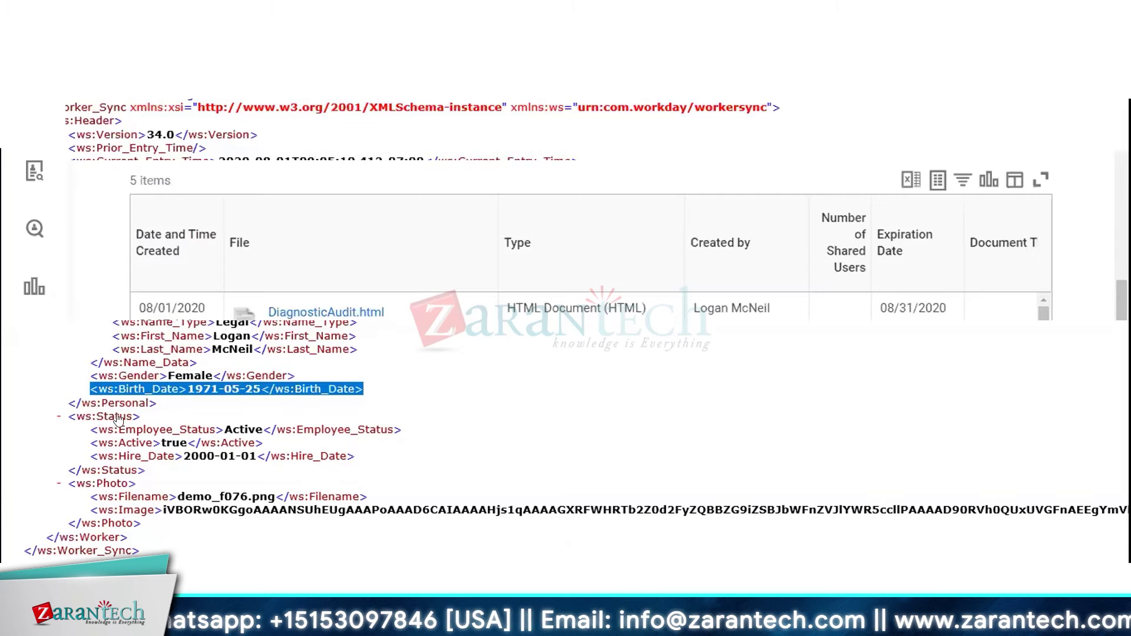
pyautogui.tripleClick(128, 429)
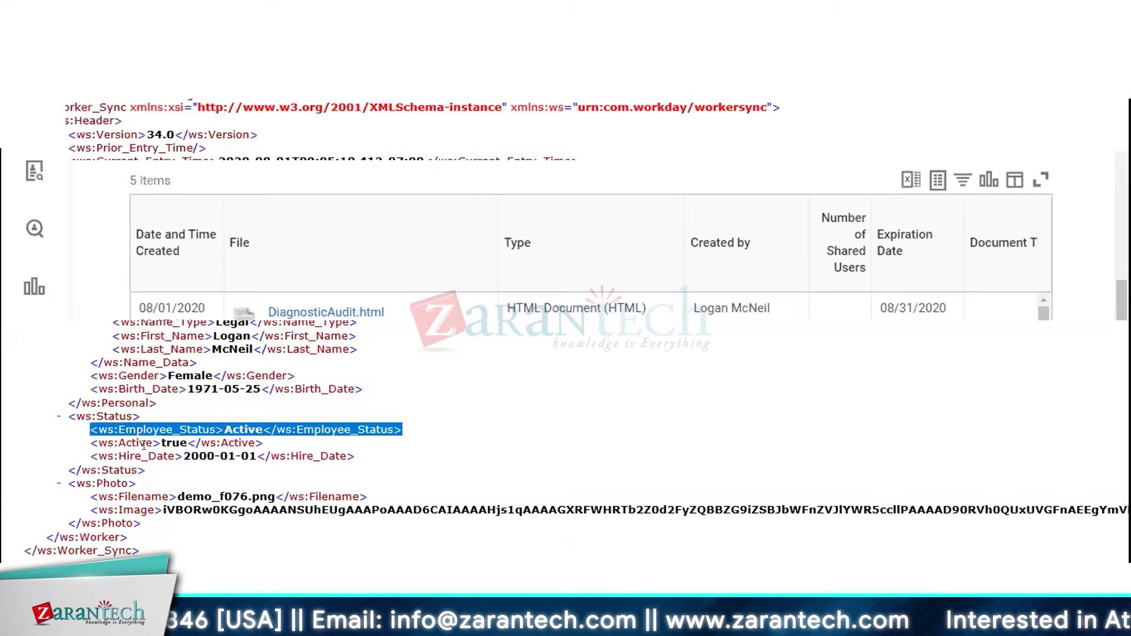
pyautogui.tripleClick(131, 444)
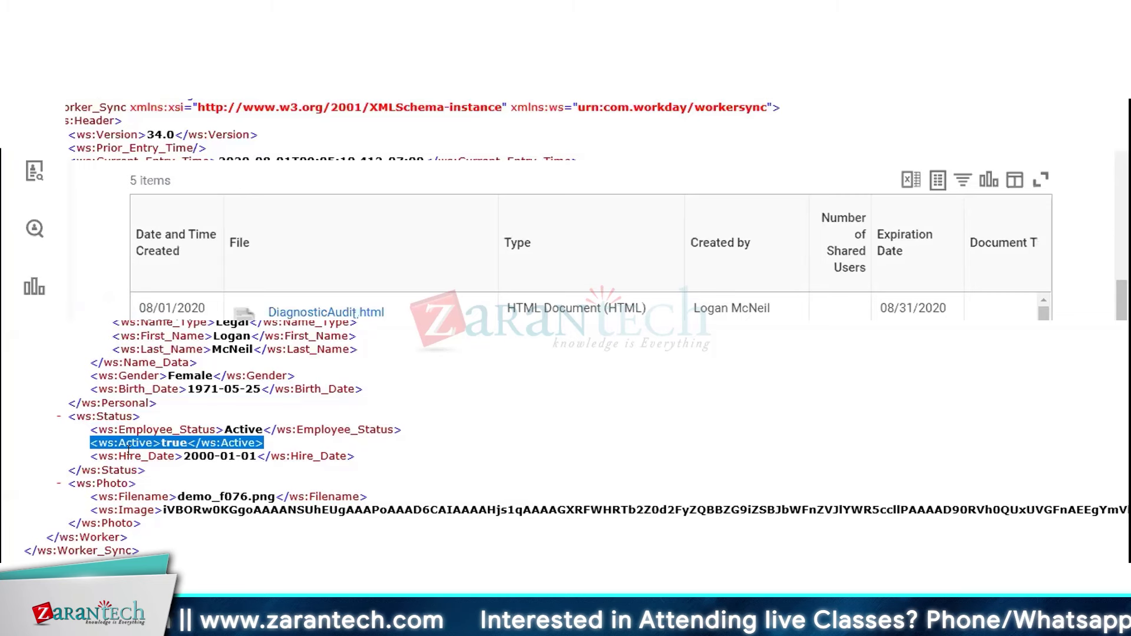
pyautogui.tripleClick(130, 457)
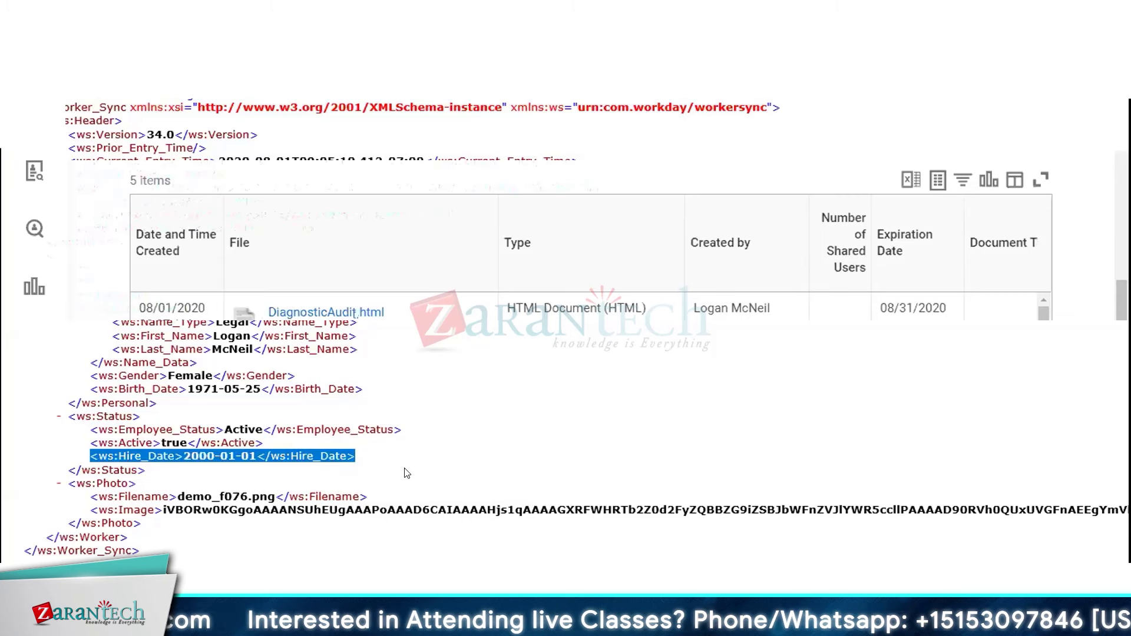
# - Examine the photo's base64 image data in the worker's output XML
pyautogui.tripleClick(183, 510)
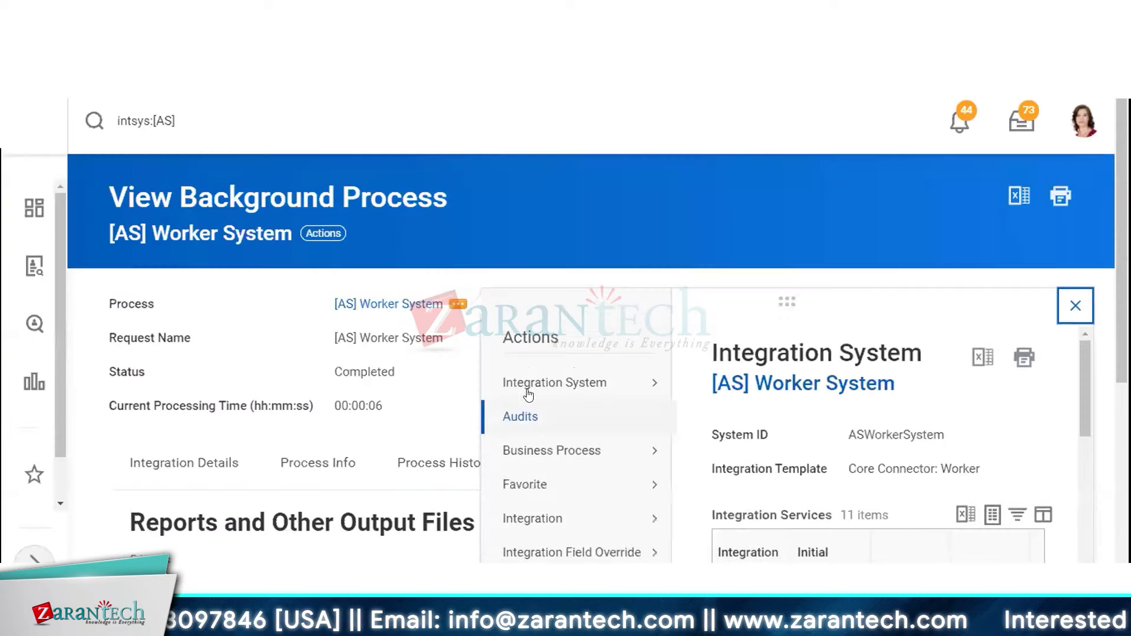
# - Review the Worker Status, Personal Data and Profile Photo sections in the [AS] Worker System field attributes, and return to the integration system
pyautogui.moveTo(522, 383)
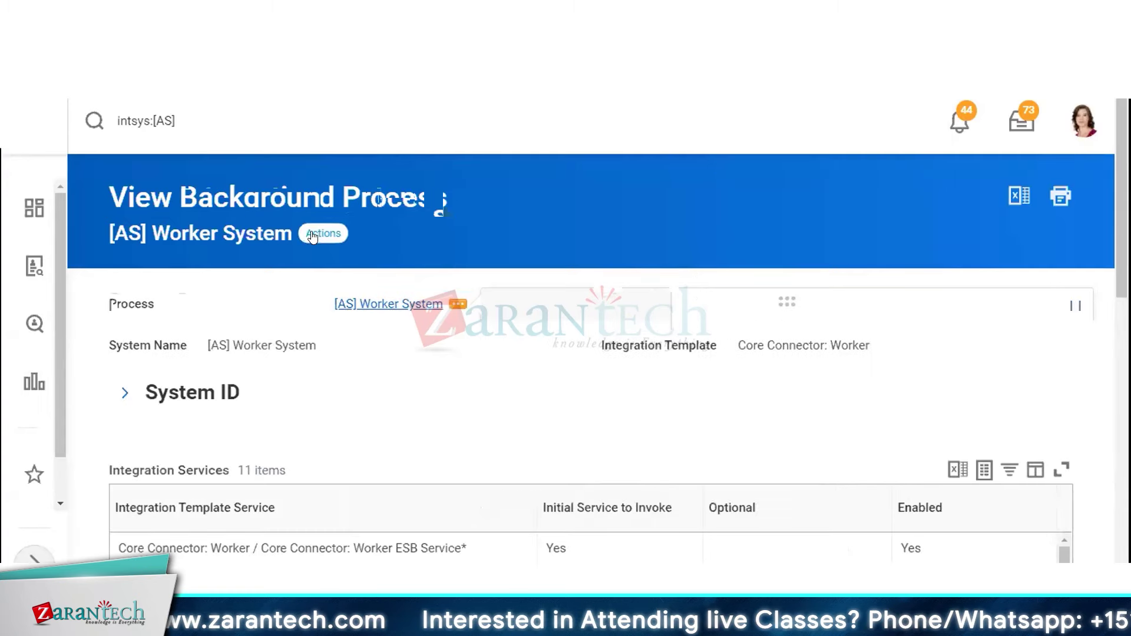
pyautogui.moveTo(442, 338)
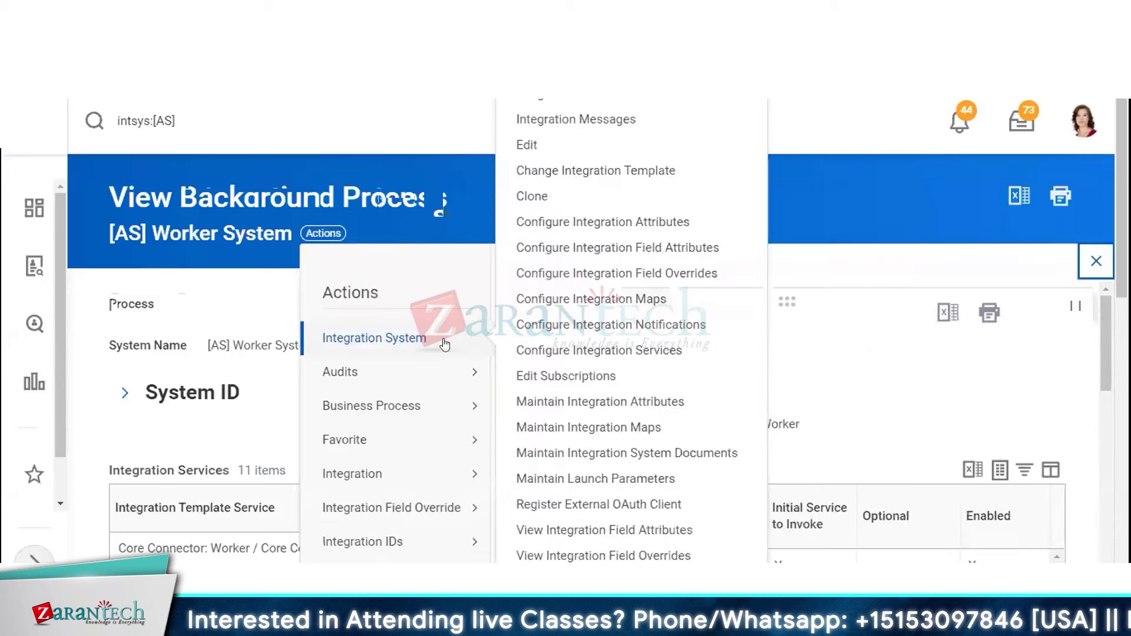
pyautogui.click(651, 248)
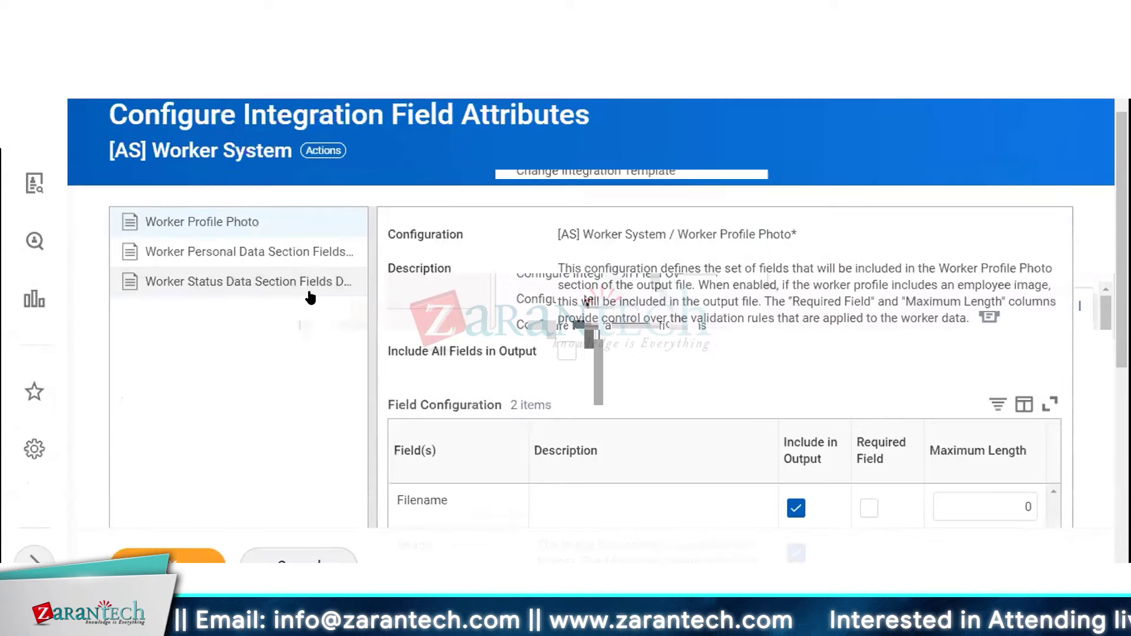
pyautogui.click(307, 290)
pyautogui.click(244, 261)
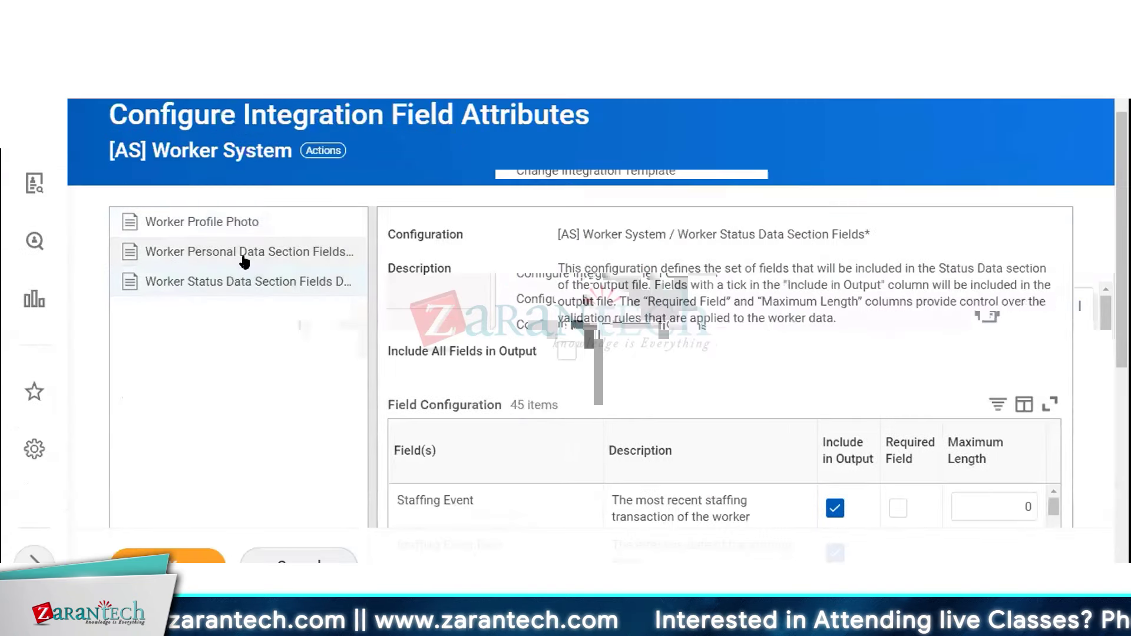
pyautogui.click(222, 227)
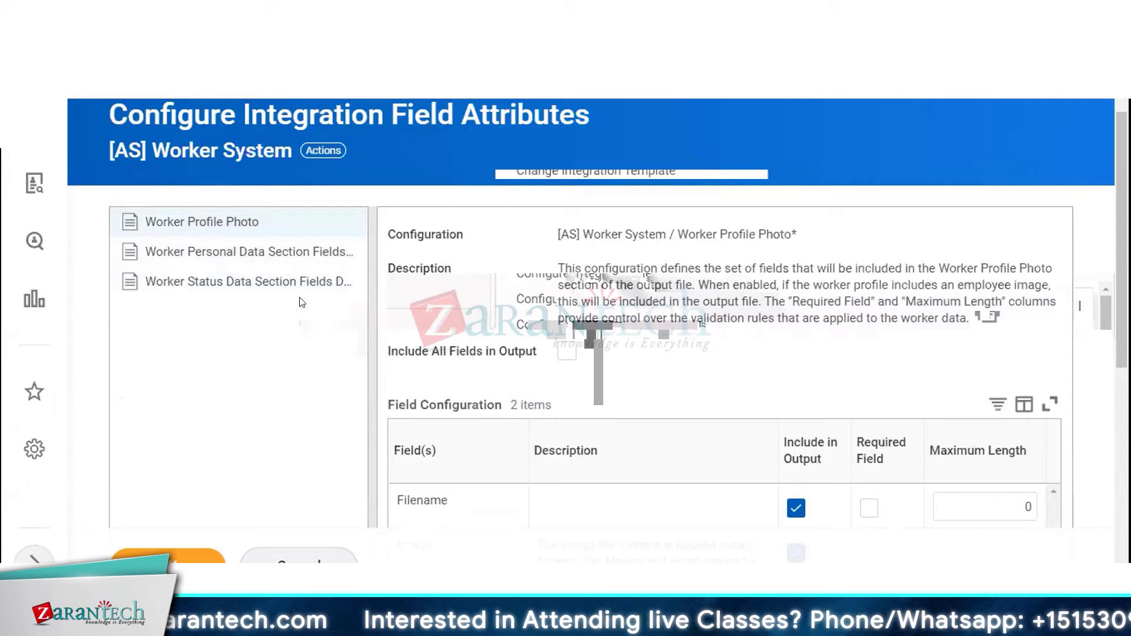
pyautogui.click(325, 153)
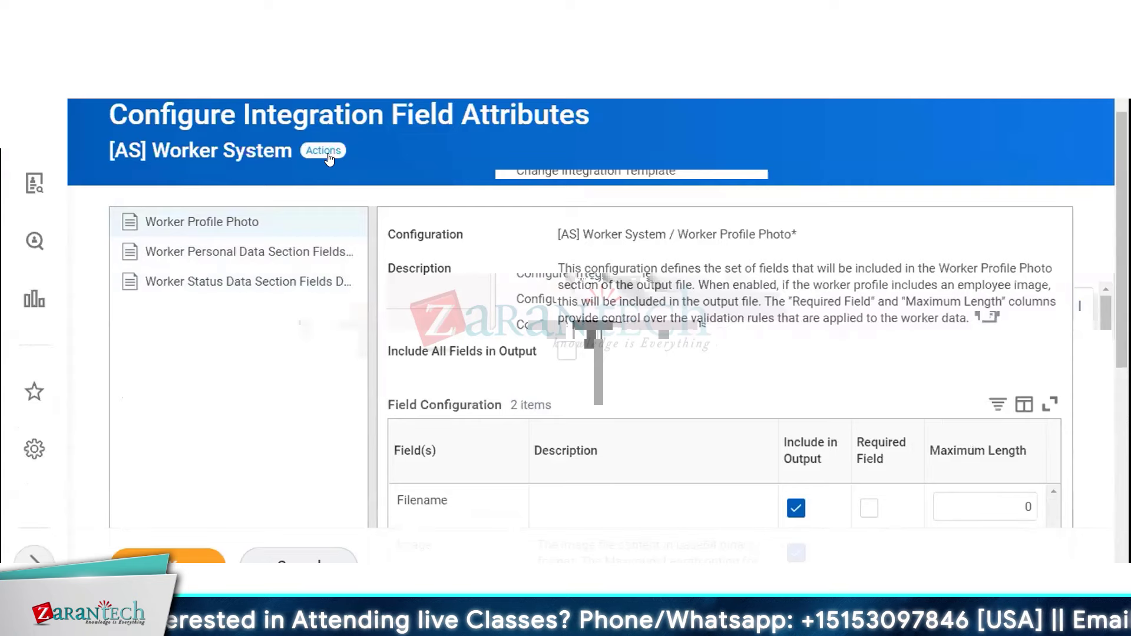
pyautogui.click(462, 263)
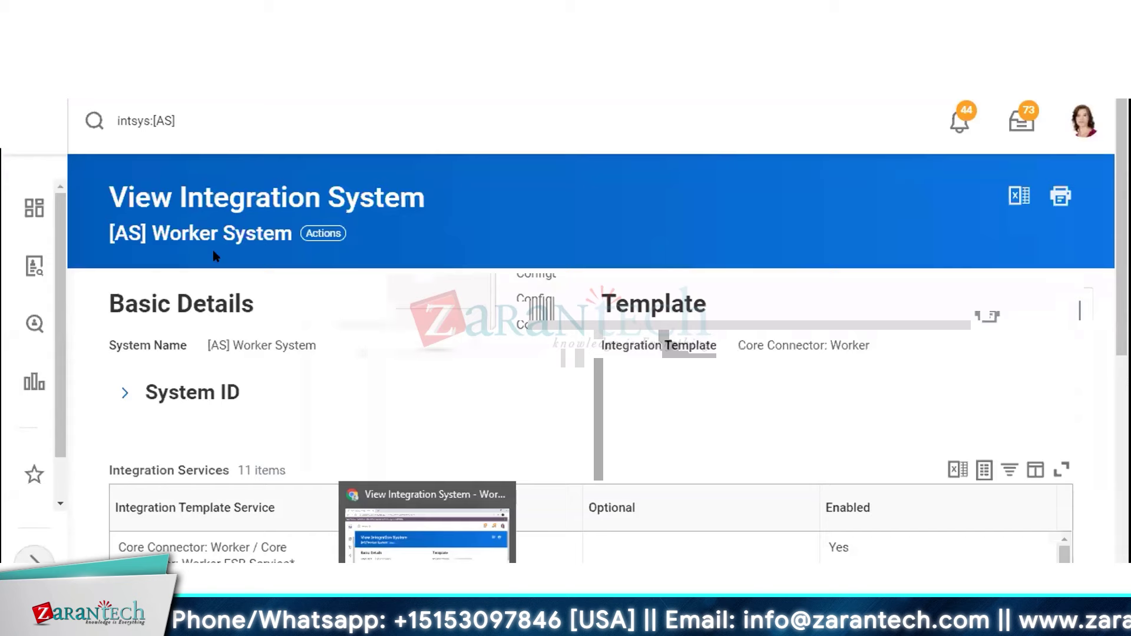
# - Enable the Worker Position Data Section Fields service in the [AS] Worker System integration services and save the configuration
pyautogui.click(340, 231)
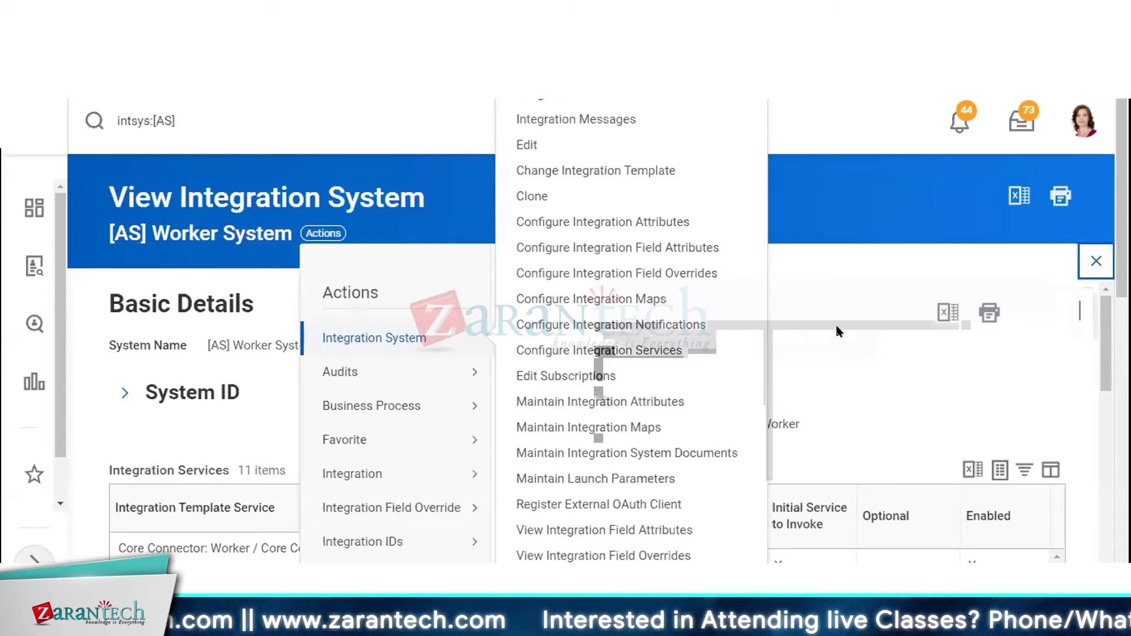
pyautogui.moveTo(450, 343)
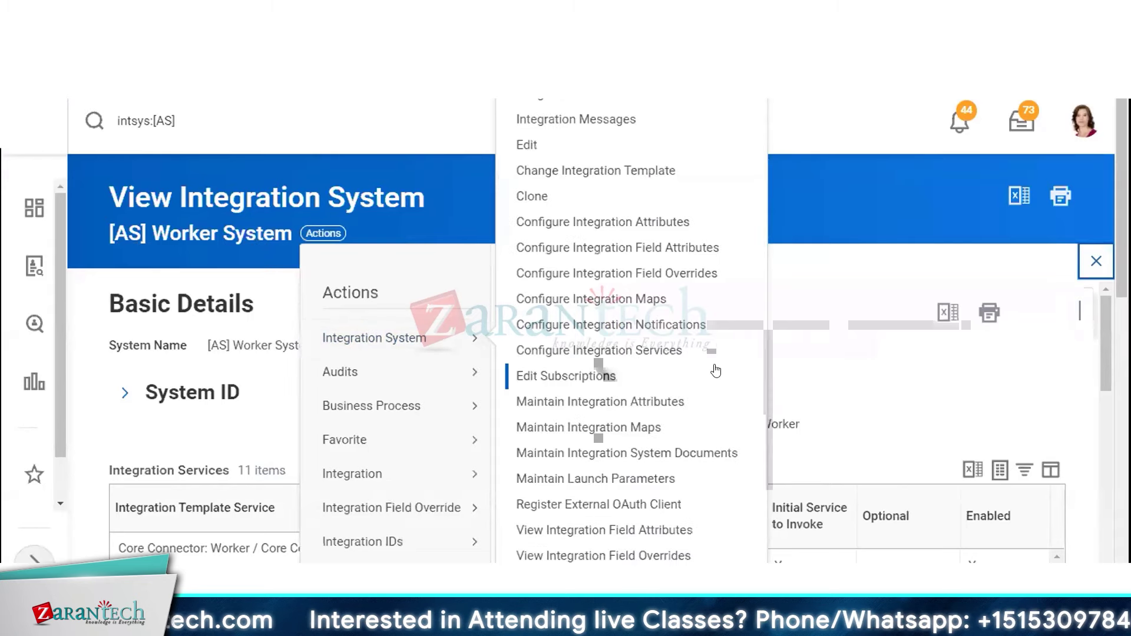
pyautogui.click(635, 354)
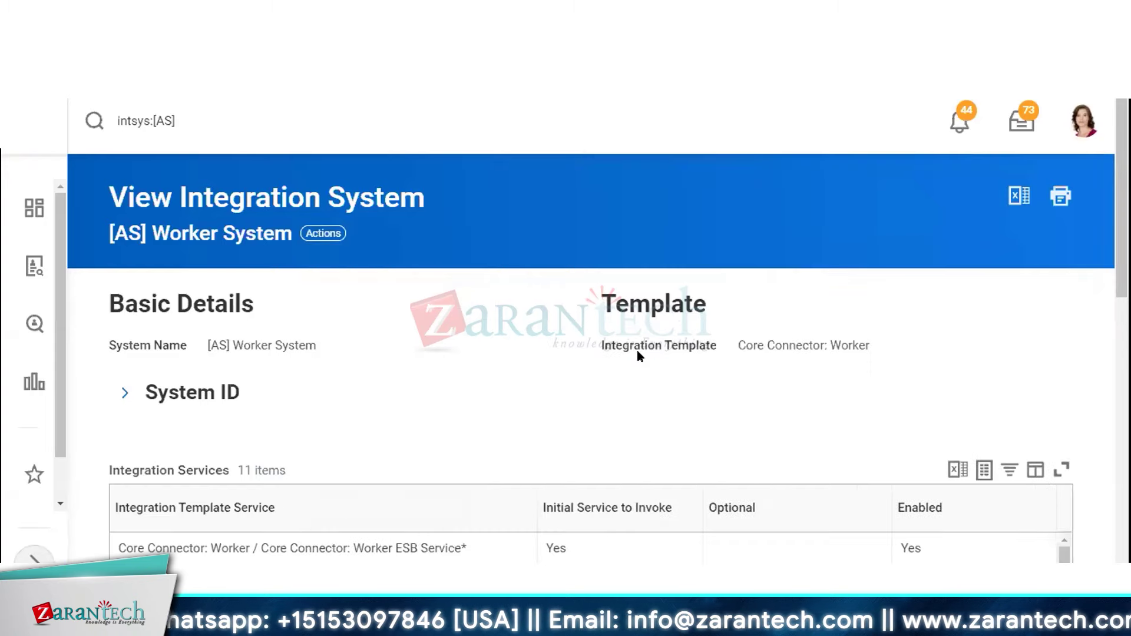
pyautogui.scroll(-4, 633, 342)
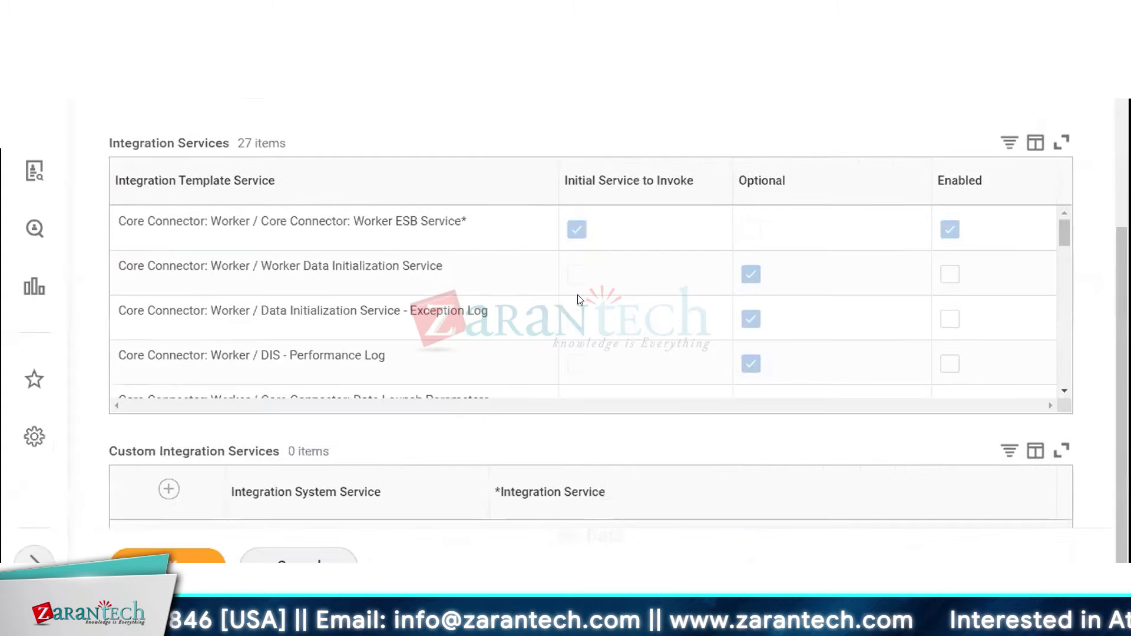
pyautogui.scroll(-10, 578, 299)
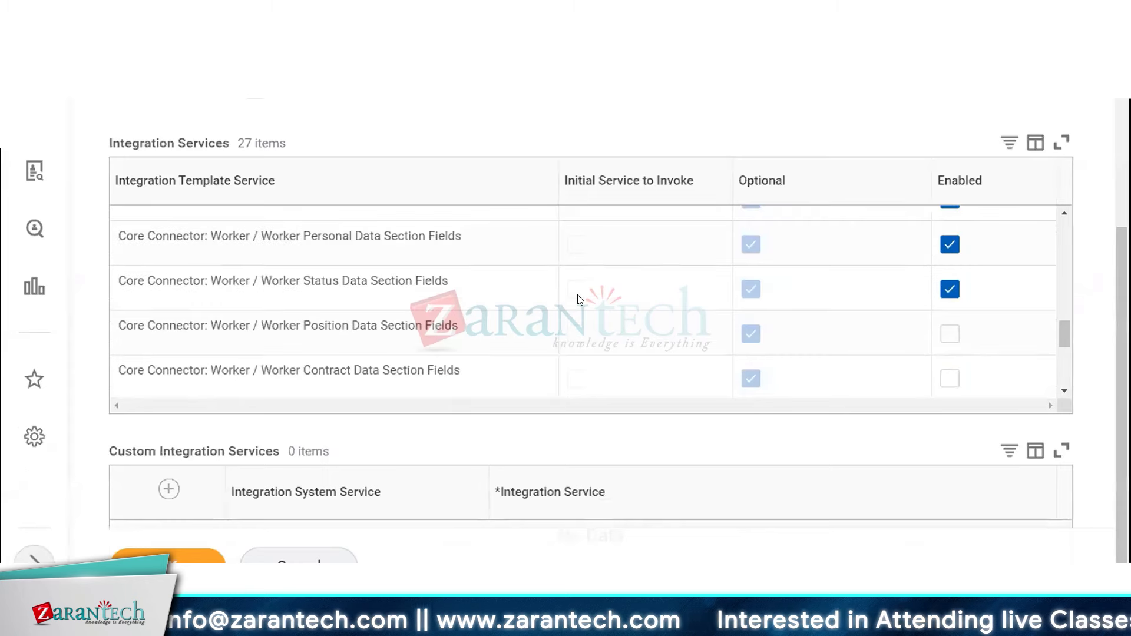
pyautogui.scroll(-2, 579, 299)
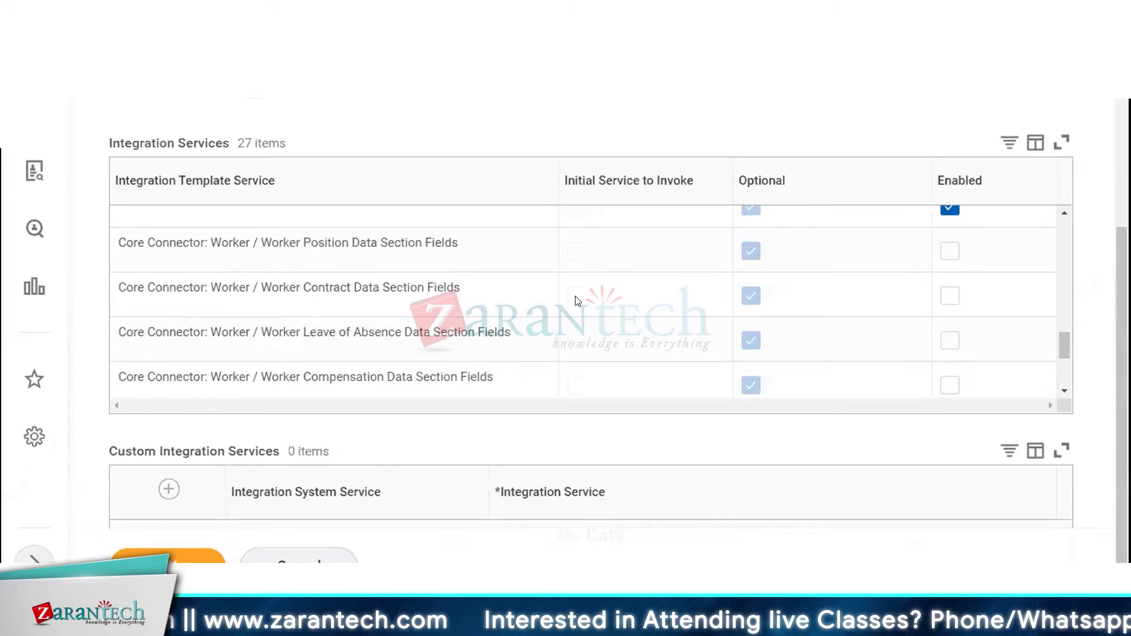
pyautogui.scroll(-5, 433, 317)
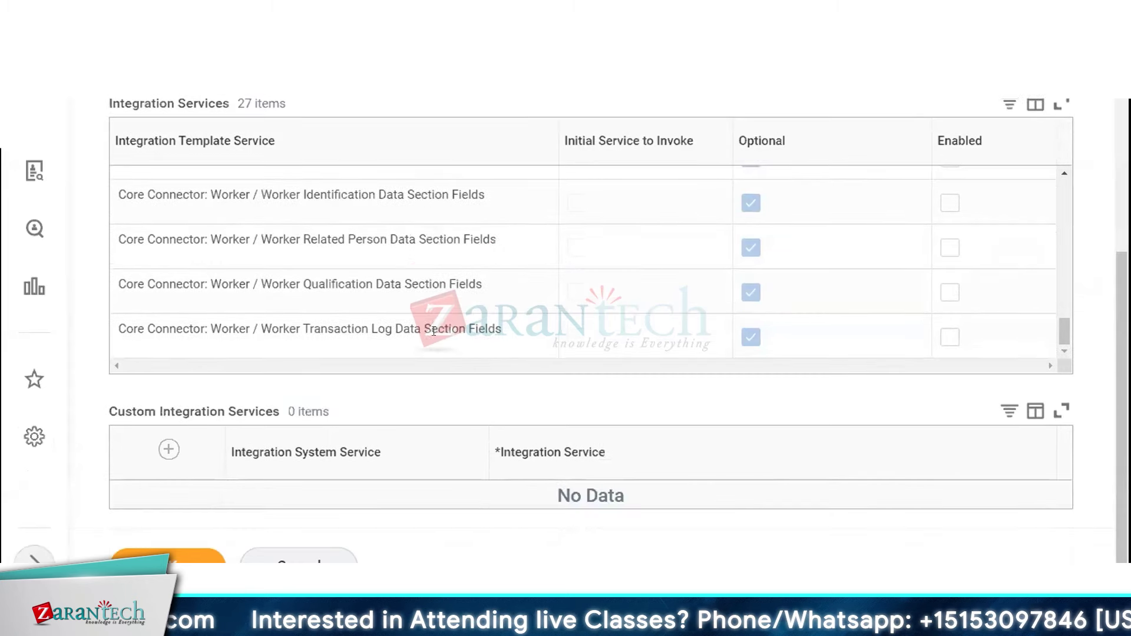
pyautogui.scroll(4, 433, 324)
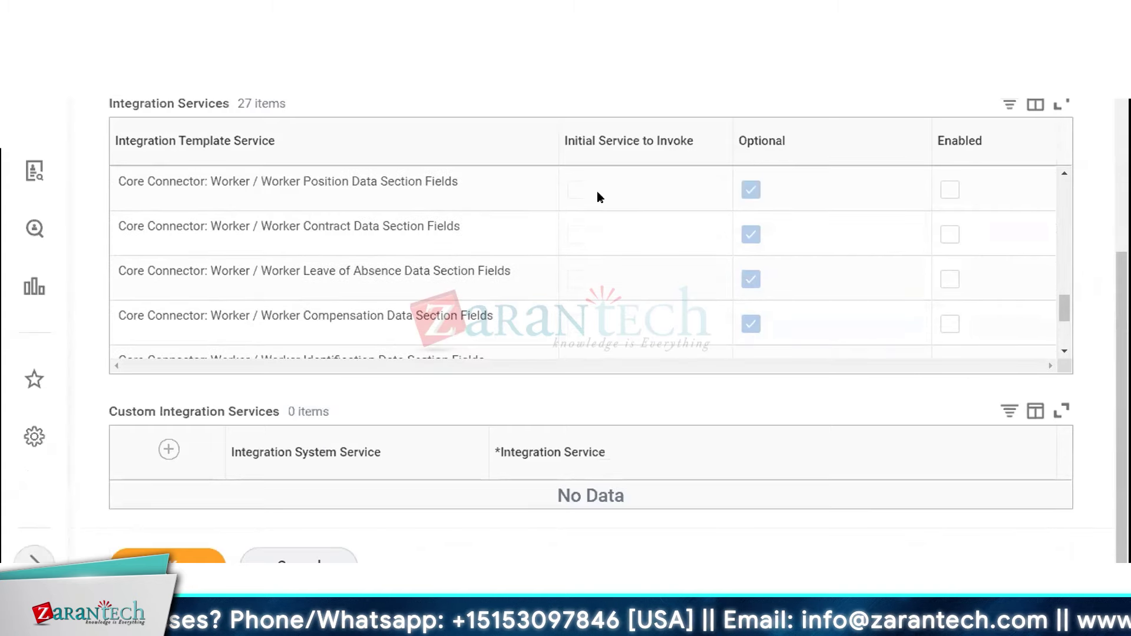
pyautogui.click(941, 191)
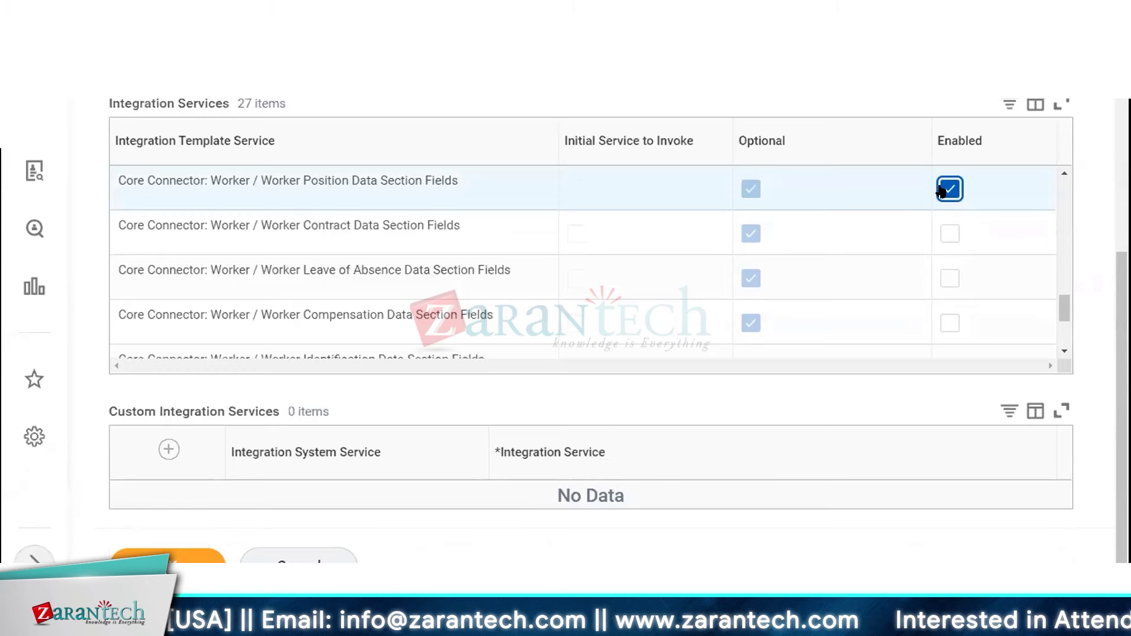
pyautogui.click(180, 558)
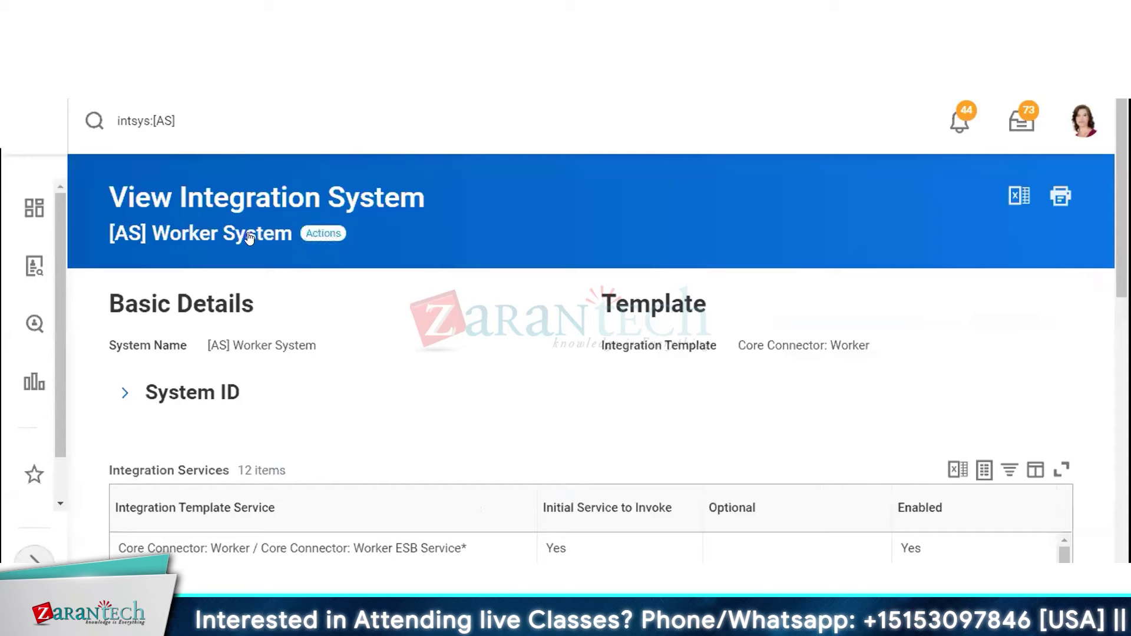
# - In the [AS] Worker System field attributes, include Position Title and Business Title from the Worker Position Data section in the output
pyautogui.click(315, 236)
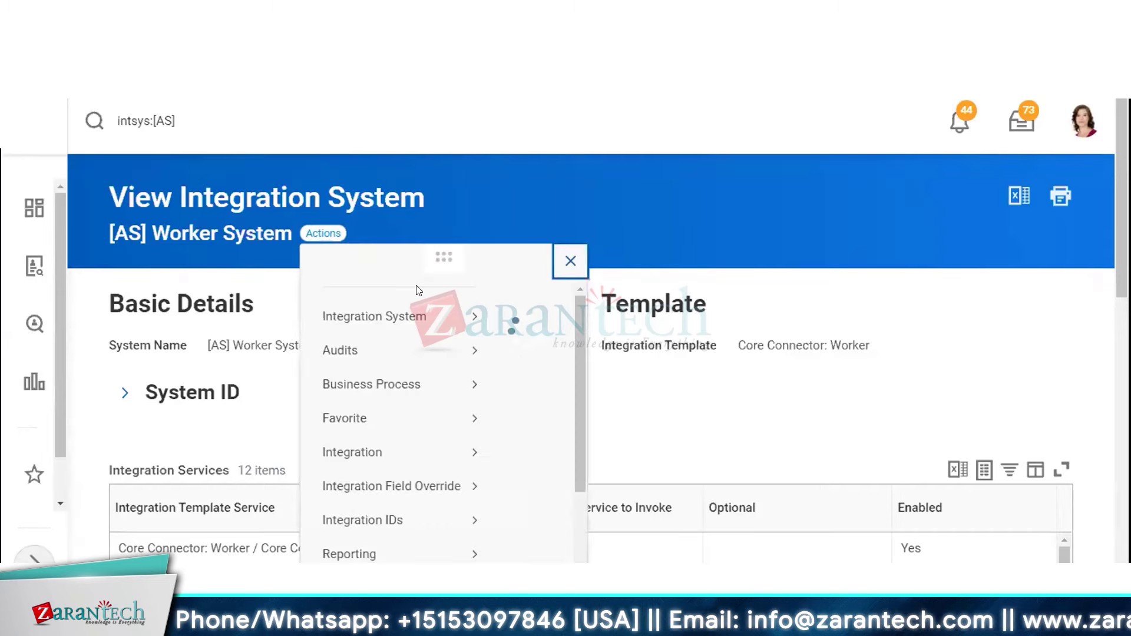
pyautogui.moveTo(433, 332)
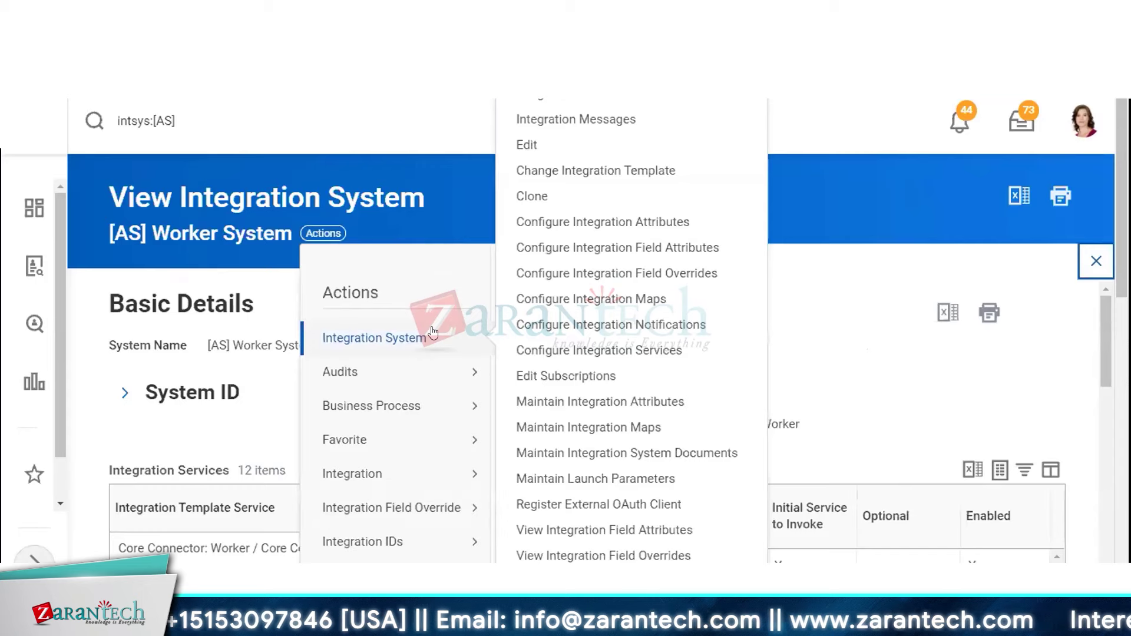
pyautogui.click(640, 249)
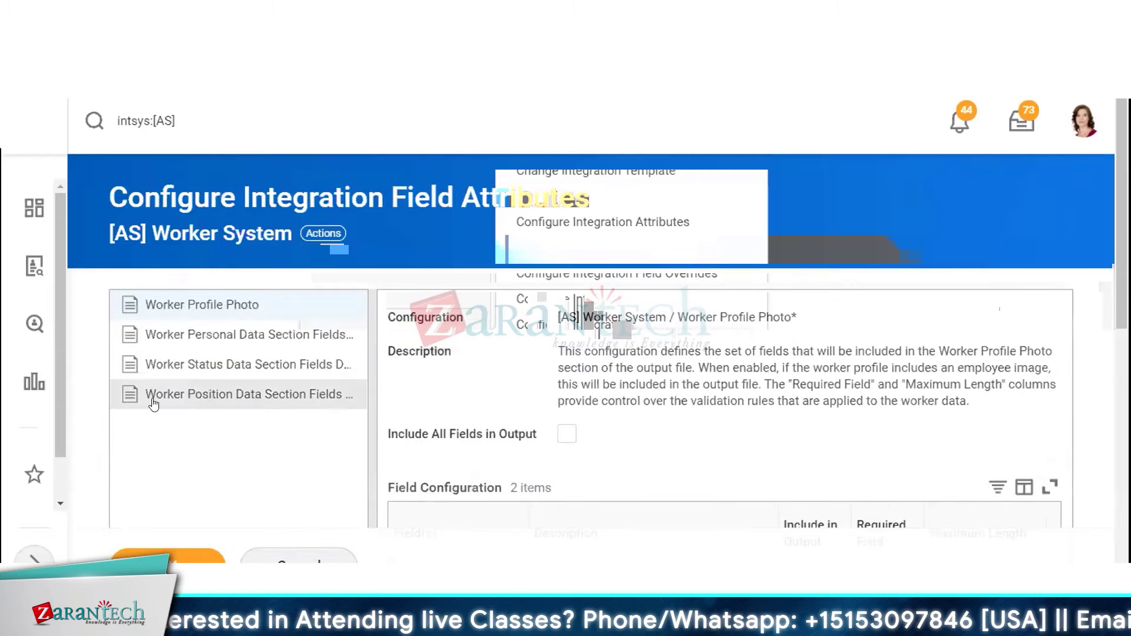
pyautogui.click(250, 394)
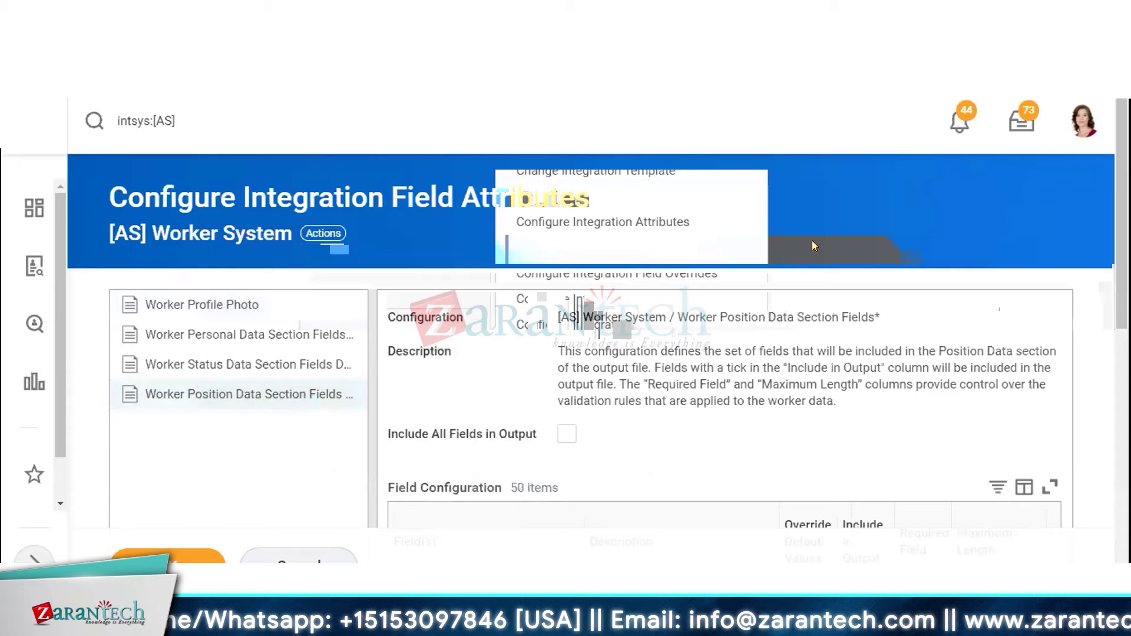
pyautogui.scroll(-4, 813, 245)
pyautogui.scroll(-3, 814, 245)
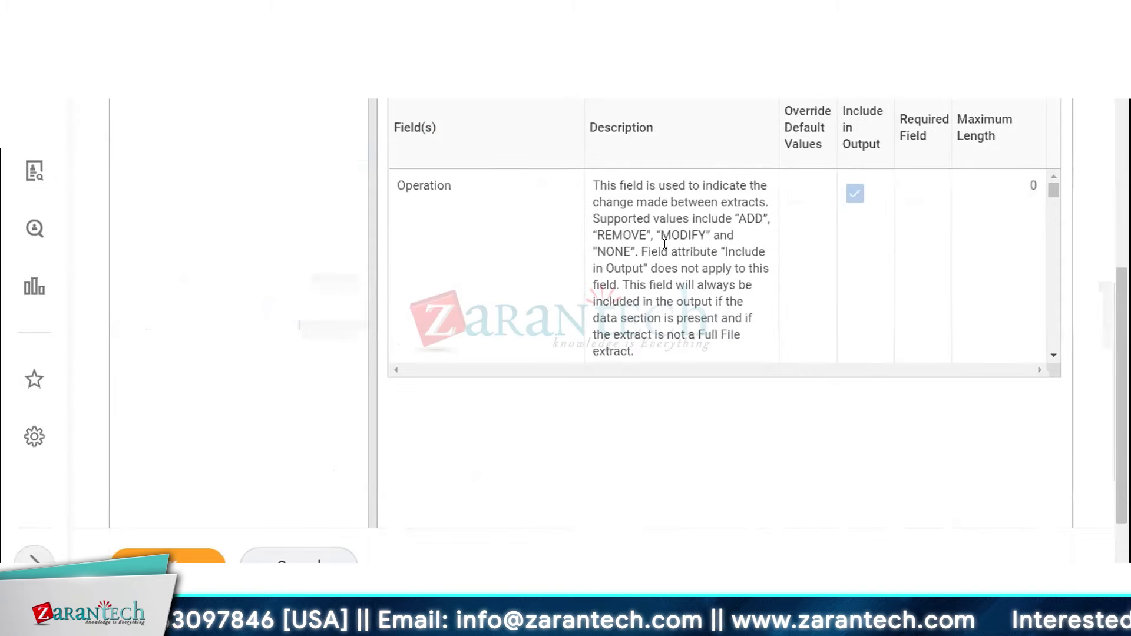
pyautogui.scroll(-3, 664, 243)
pyautogui.scroll(3, 664, 244)
pyautogui.scroll(-5, 665, 243)
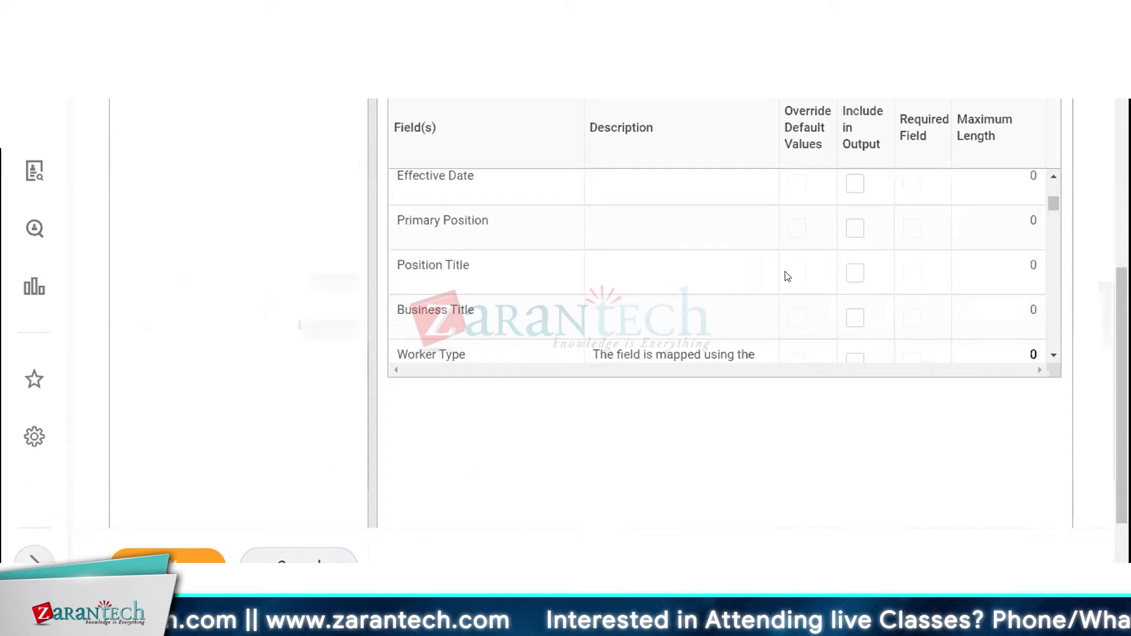
pyautogui.click(854, 273)
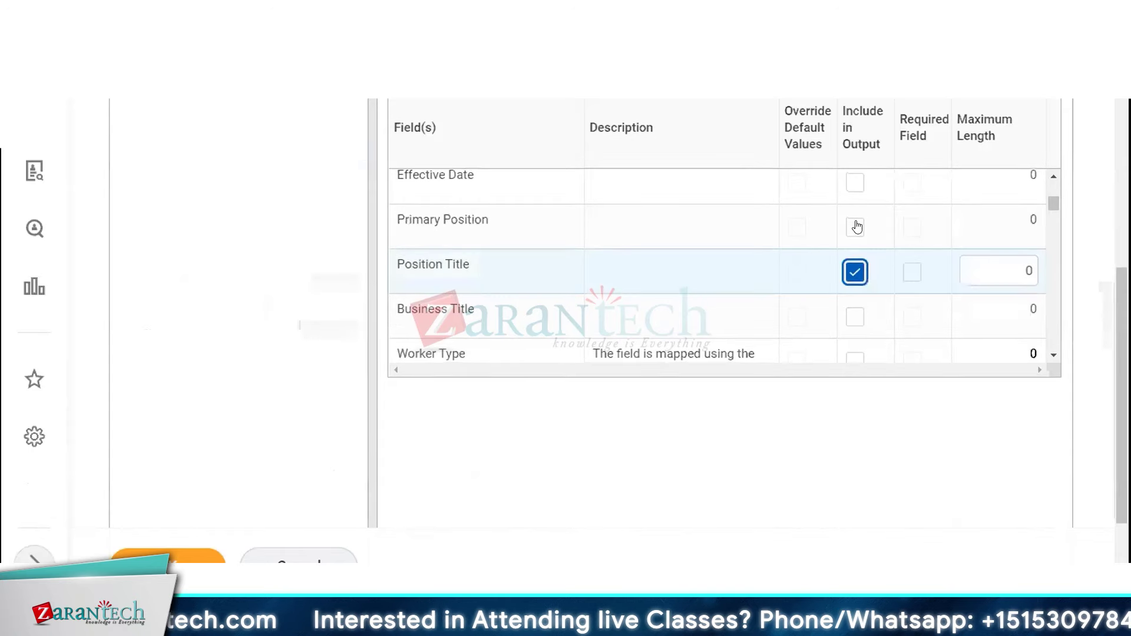
pyautogui.click(855, 183)
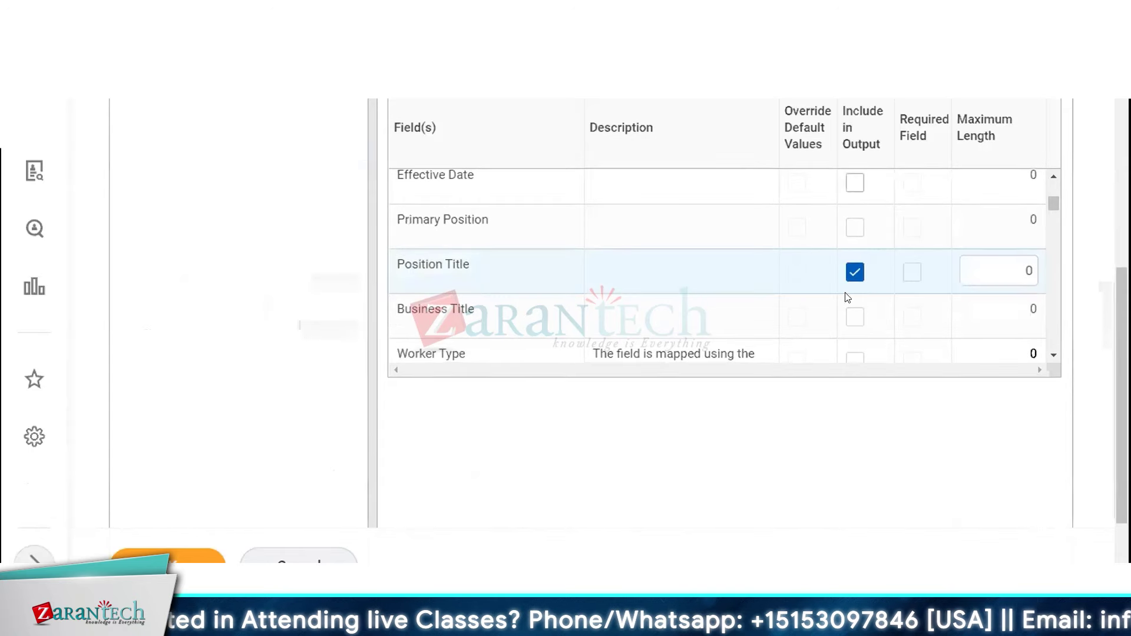
pyautogui.click(849, 316)
# - Include the Supervisor field of the Worker Position Data section in the output and save the field attributes
pyautogui.scroll(-3, 519, 276)
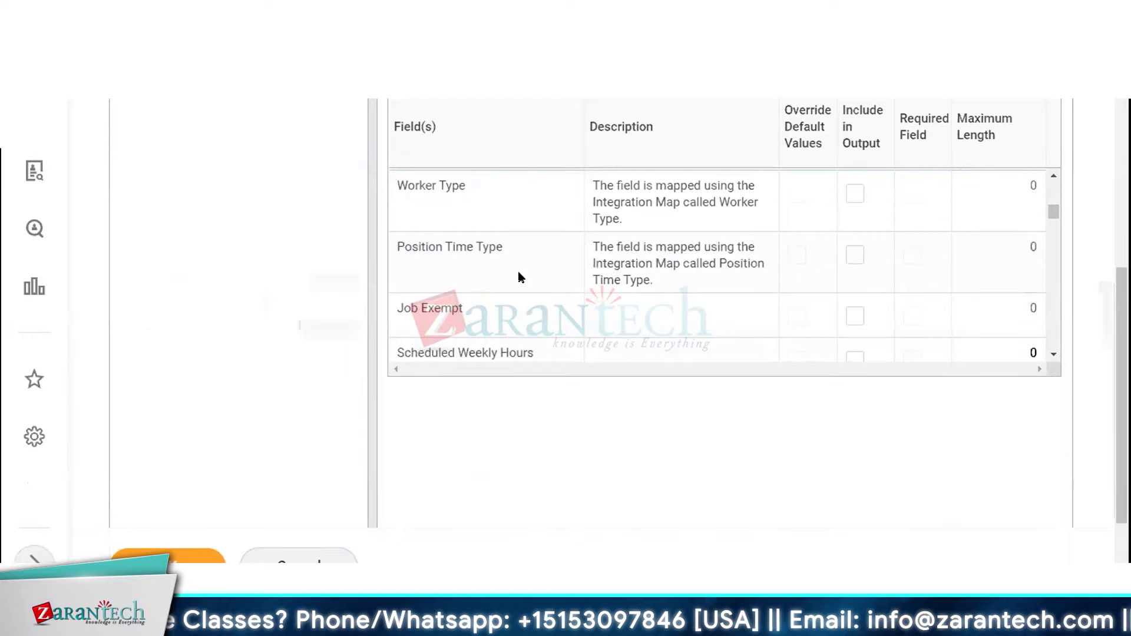
pyautogui.scroll(-10, 520, 277)
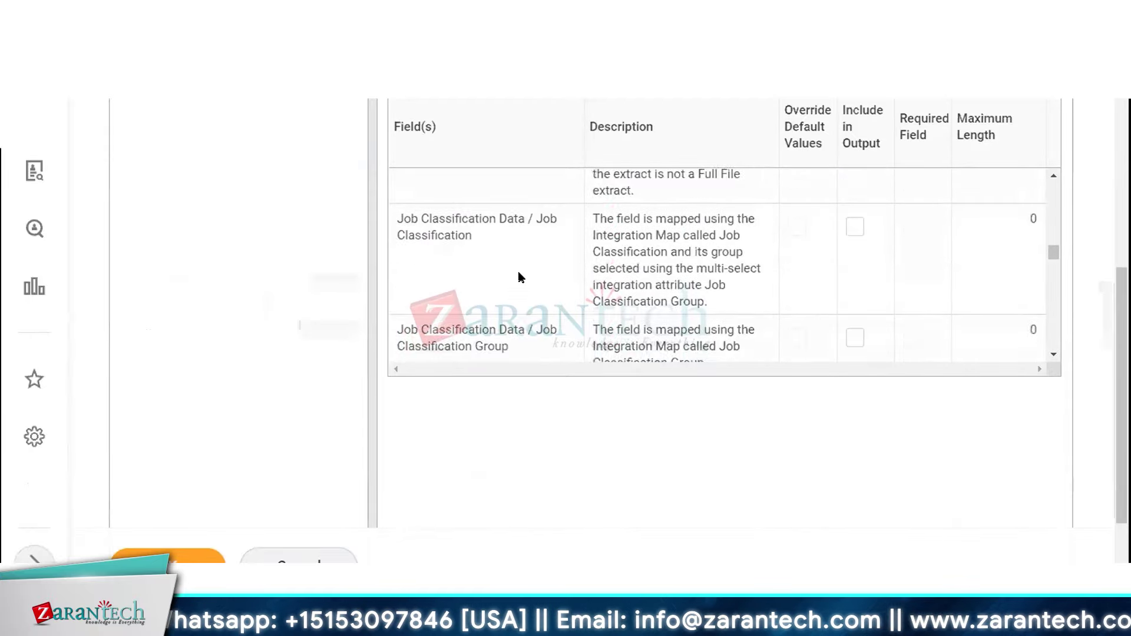
pyautogui.scroll(-10, 519, 276)
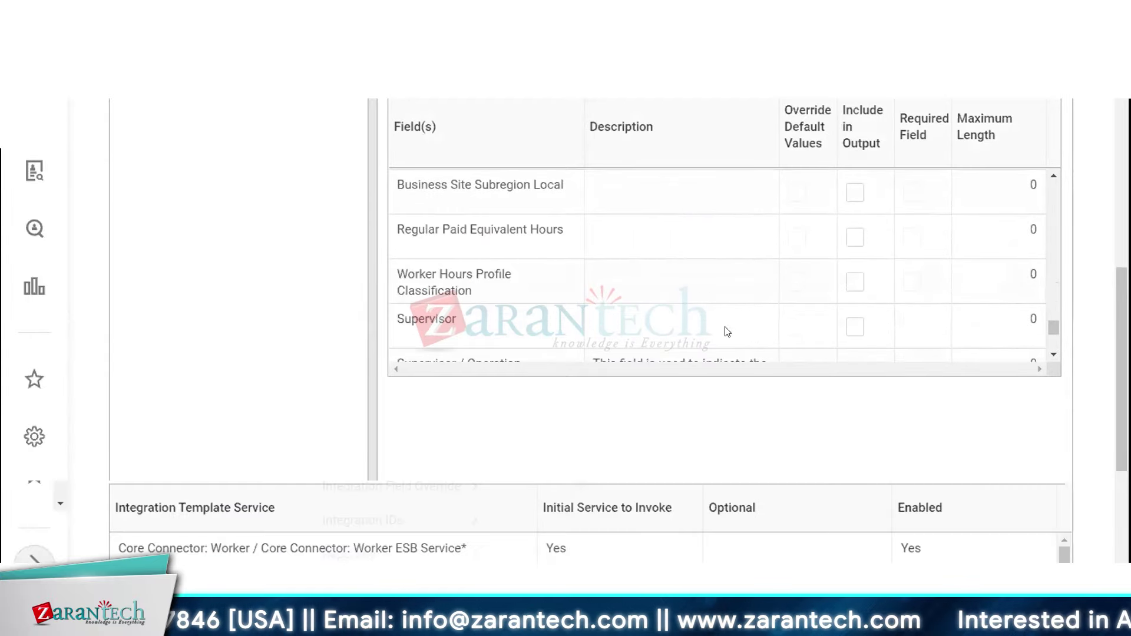
pyautogui.doubleClick(446, 318)
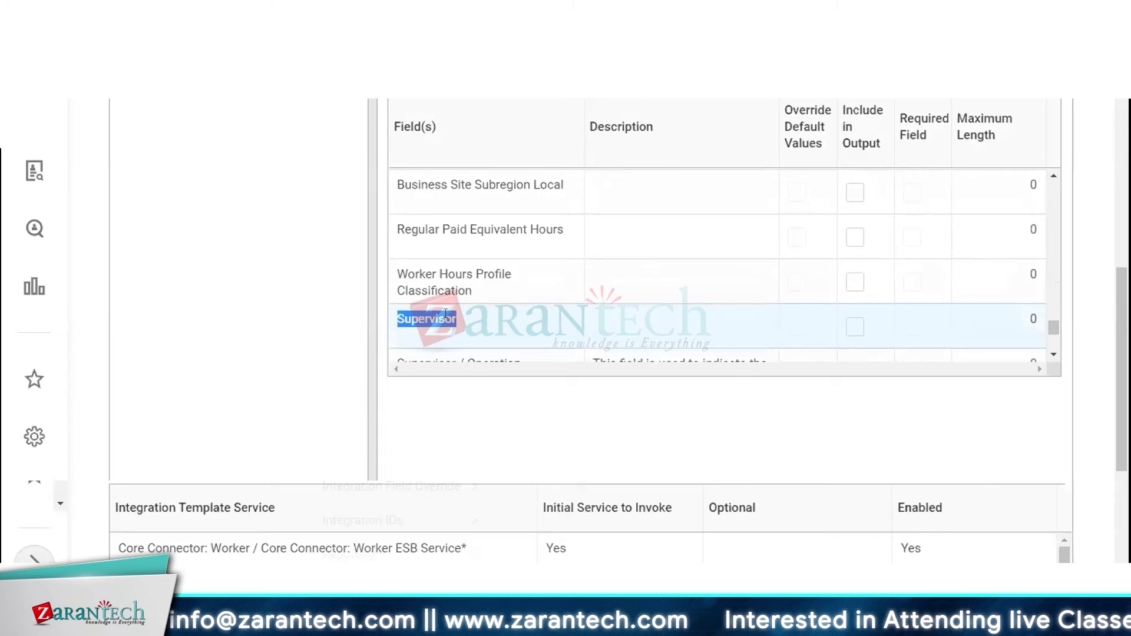
pyautogui.click(853, 327)
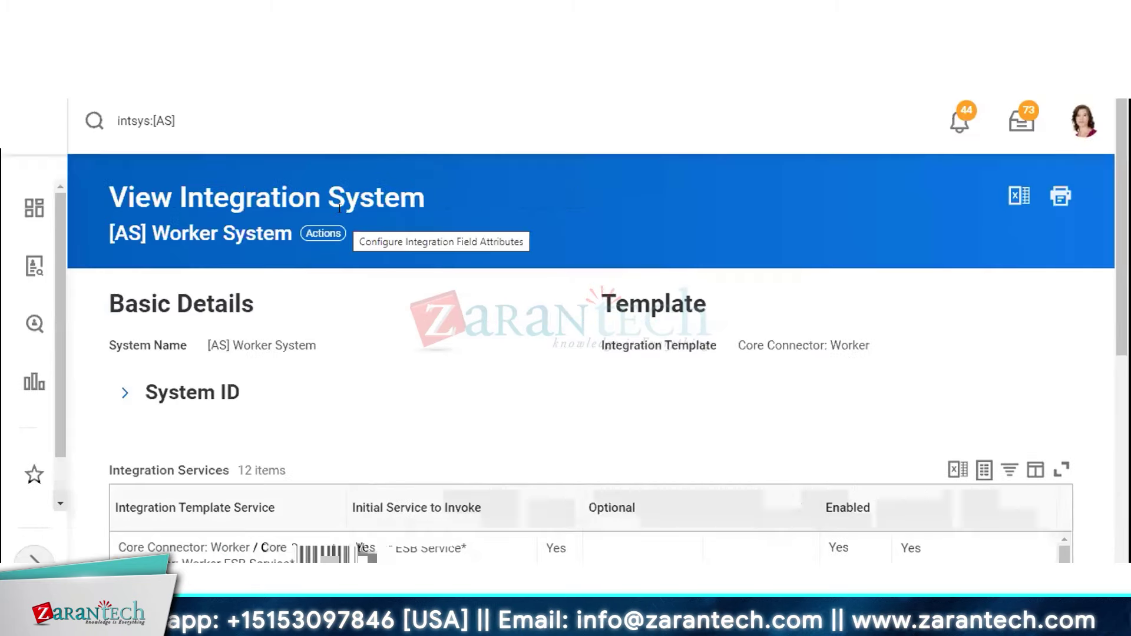
# - Launch the [AS] Worker System integration with Run Now, specifying one worker by name and enabling Full File
pyautogui.click(323, 233)
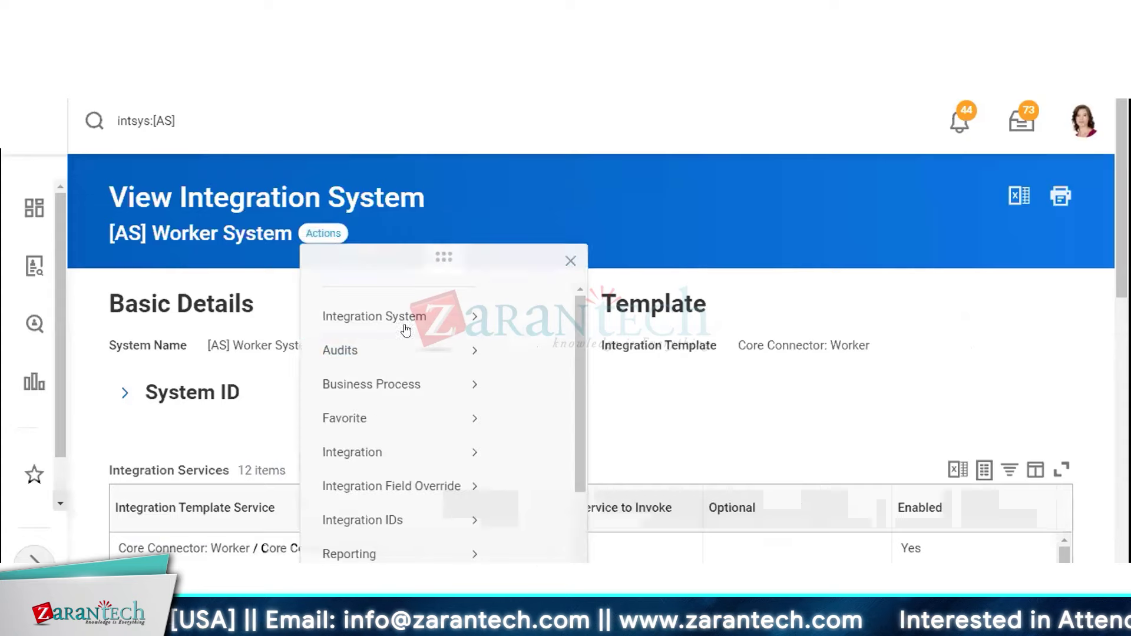
pyautogui.moveTo(390, 473)
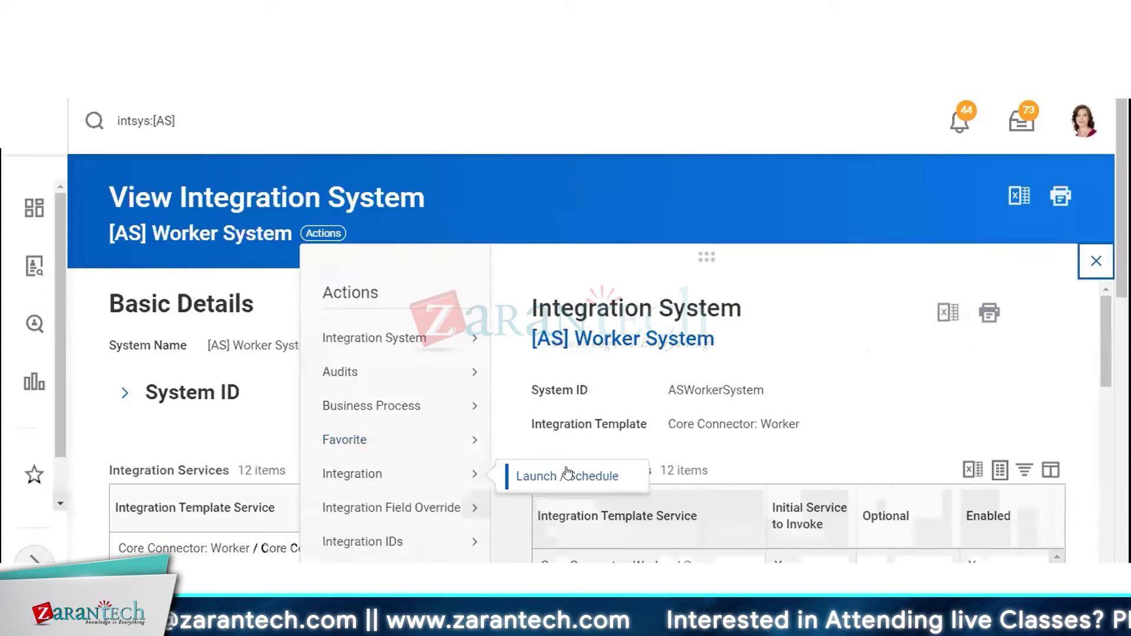
pyautogui.click(567, 471)
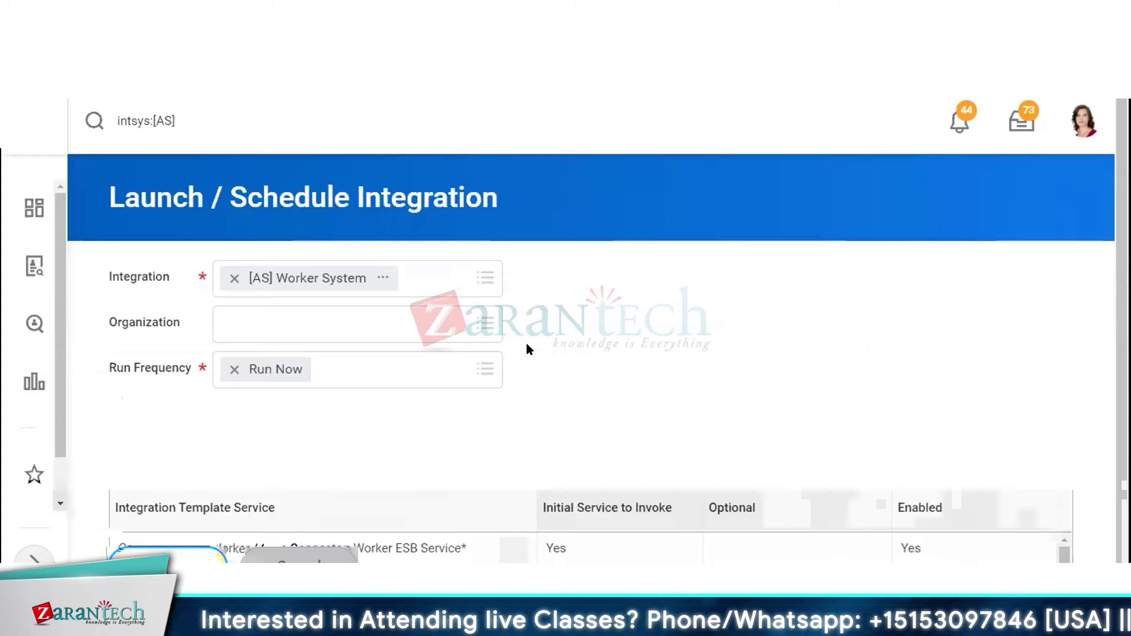
pyautogui.scroll(-5, 631, 383)
pyautogui.scroll(-4, 640, 382)
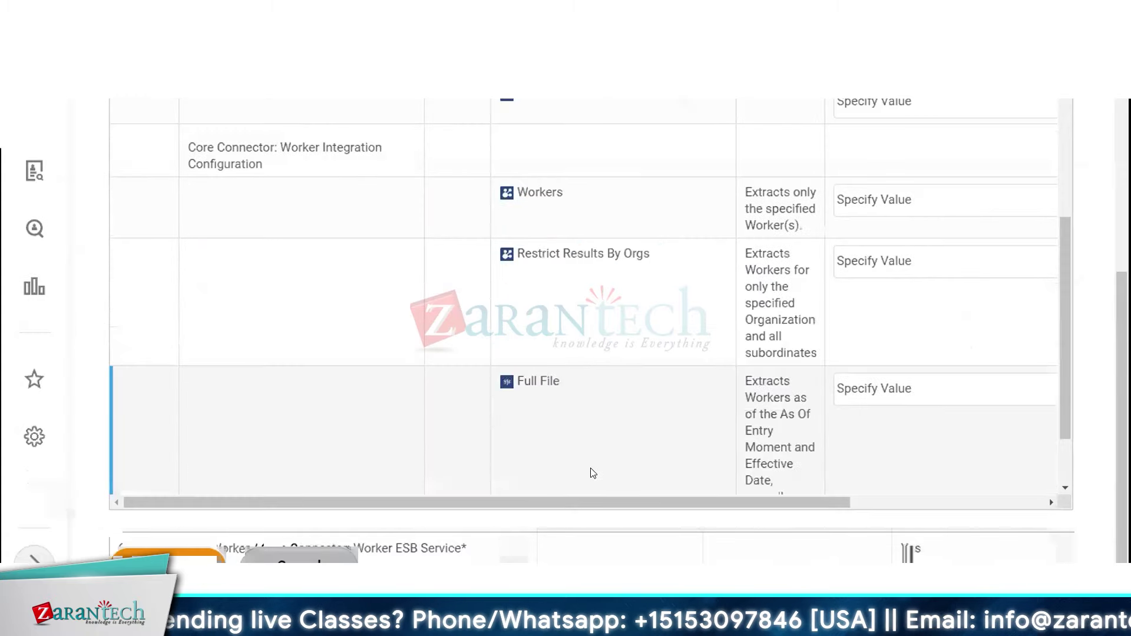
pyautogui.moveTo(586, 503); pyautogui.dragTo(969, 249)
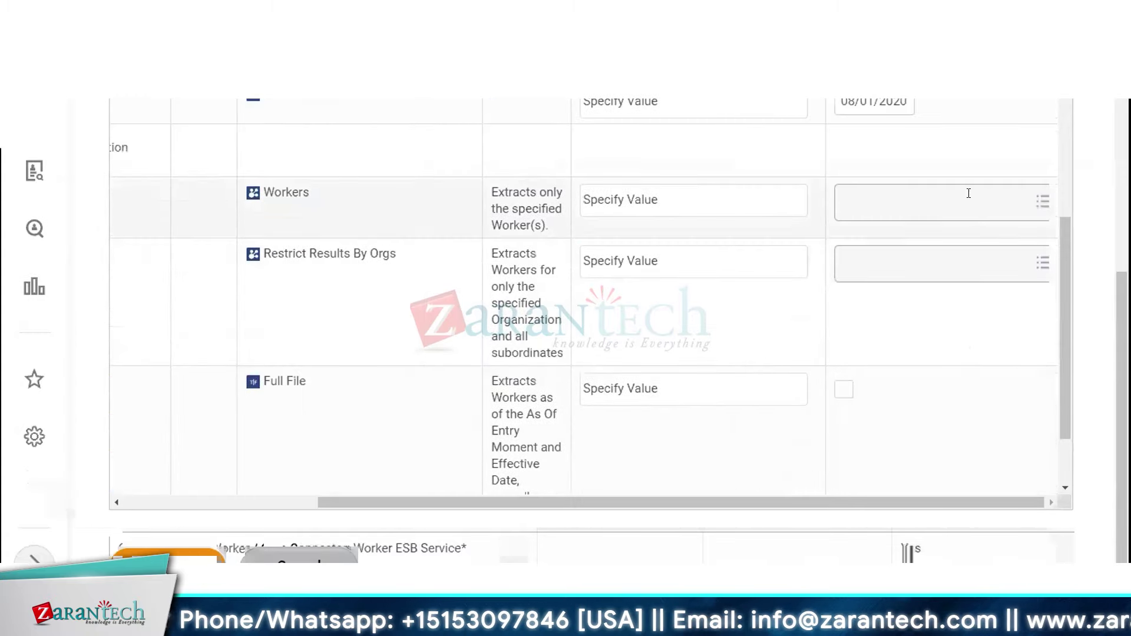
pyautogui.click(967, 194)
pyautogui.write('logan mc')
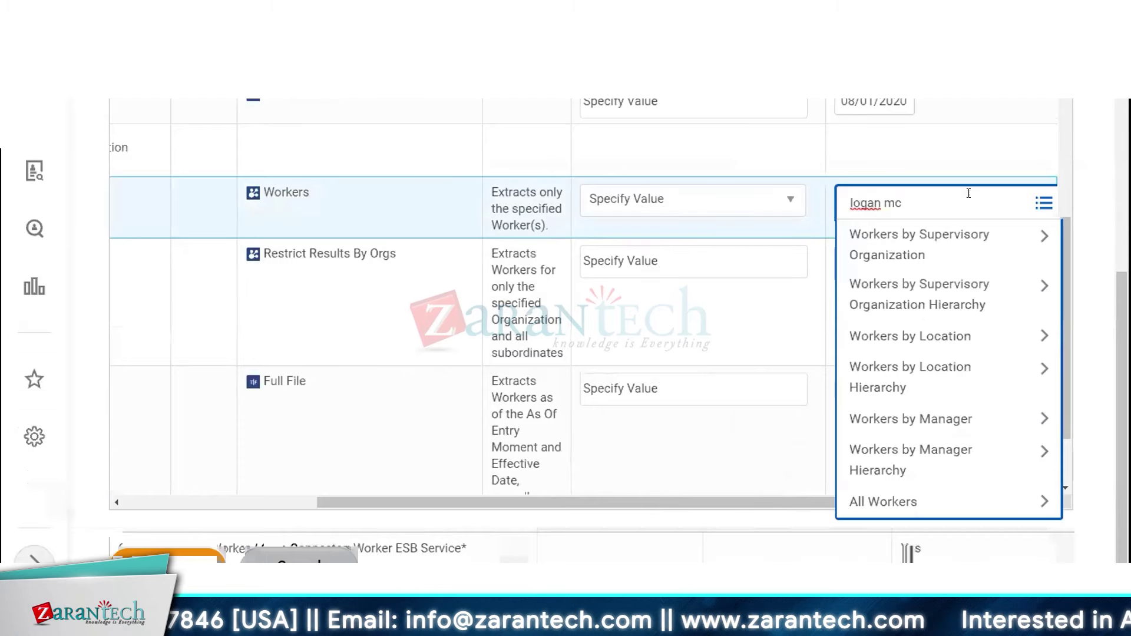
pyautogui.press('Return')
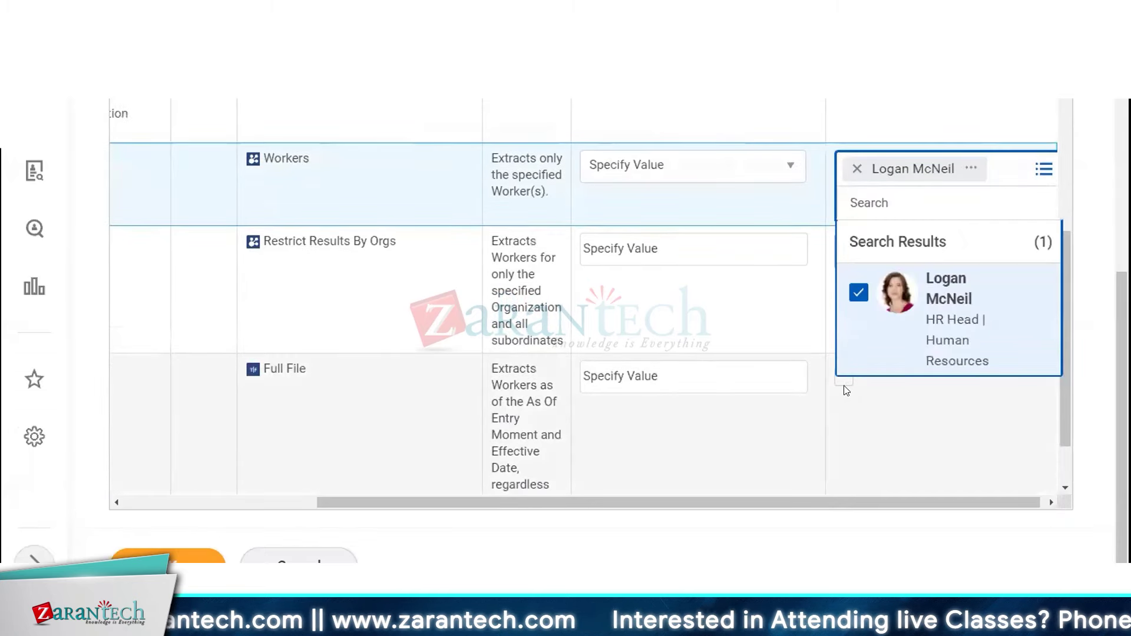
pyautogui.click(845, 384)
pyautogui.click(842, 396)
pyautogui.click(190, 549)
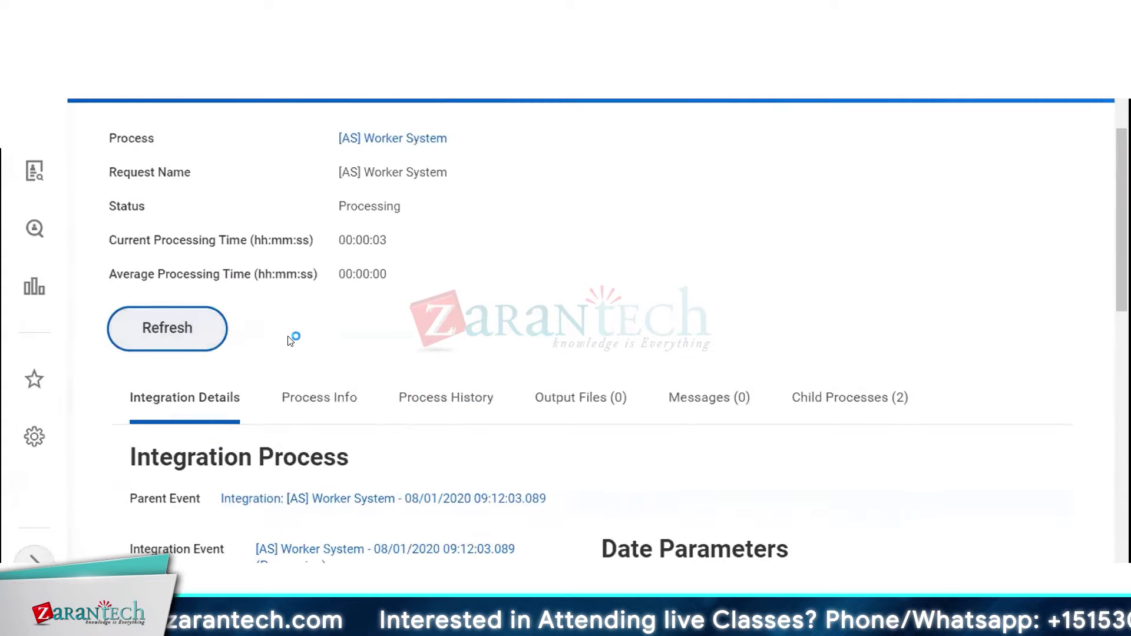
# - Refresh the [AS] Worker System background process and open output.xml from its output files
pyautogui.click(191, 339)
pyautogui.click(583, 431)
pyautogui.scroll(-3, 446, 362)
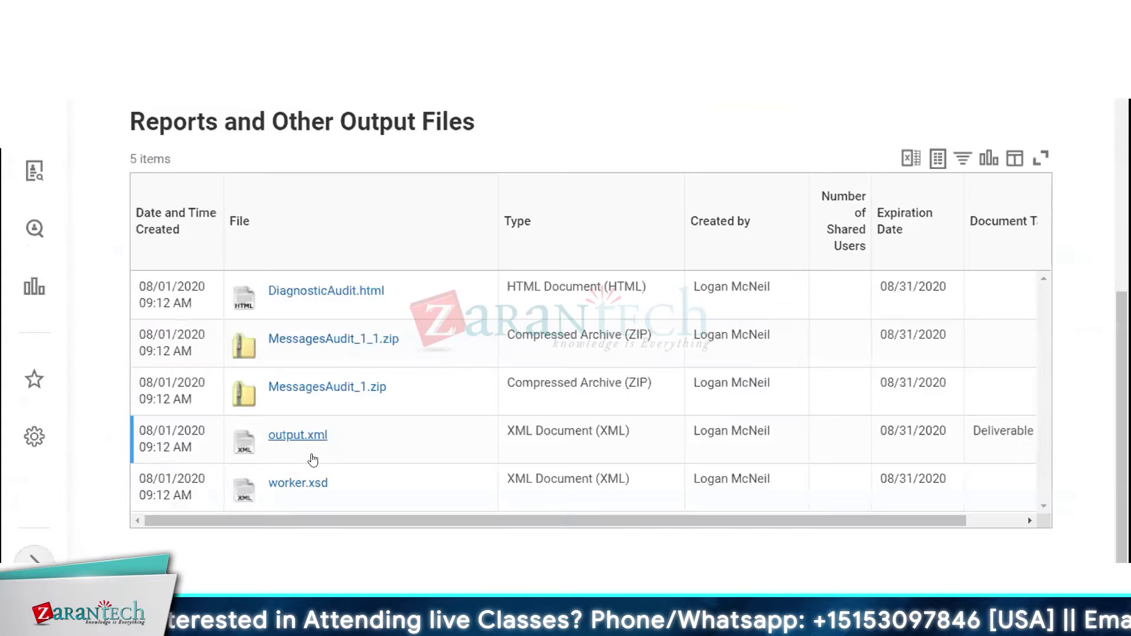
pyautogui.click(291, 446)
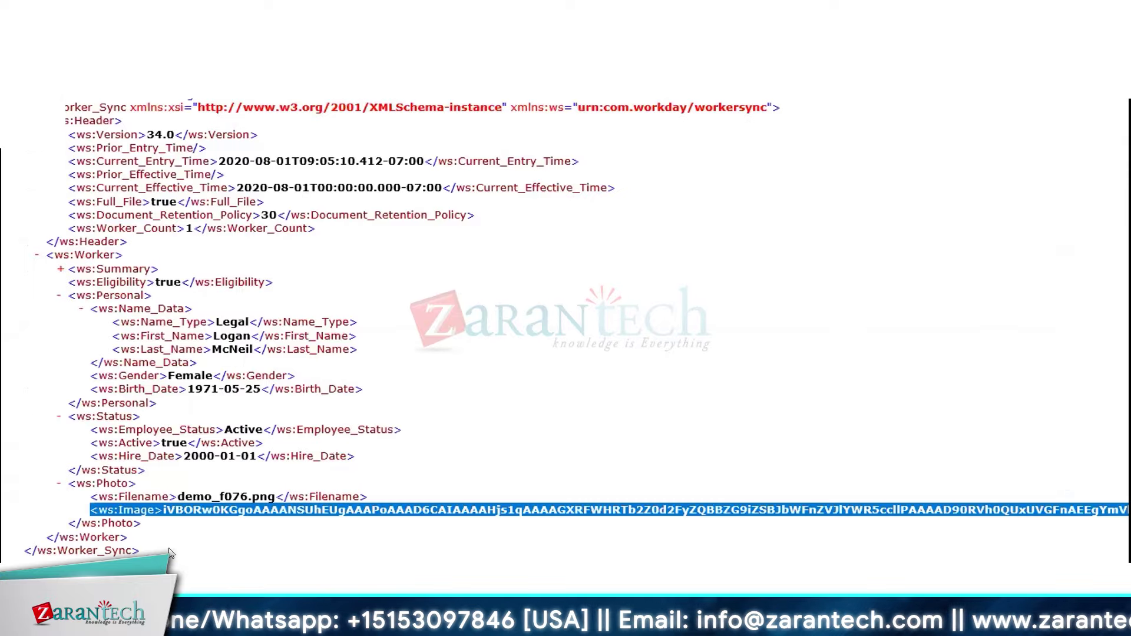
# - Review the Position section of the worker's output XML, including the position title and business title elements
pyautogui.scroll(-3, 380, 344)
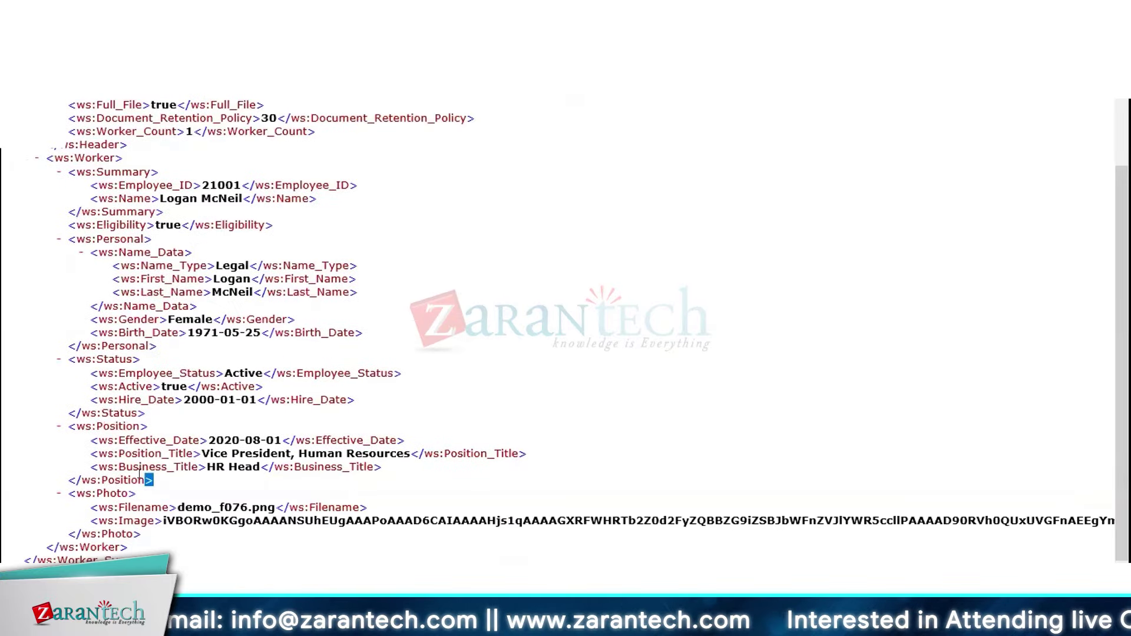
pyautogui.moveTo(152, 482); pyautogui.dragTo(58, 425)
pyautogui.click(204, 492)
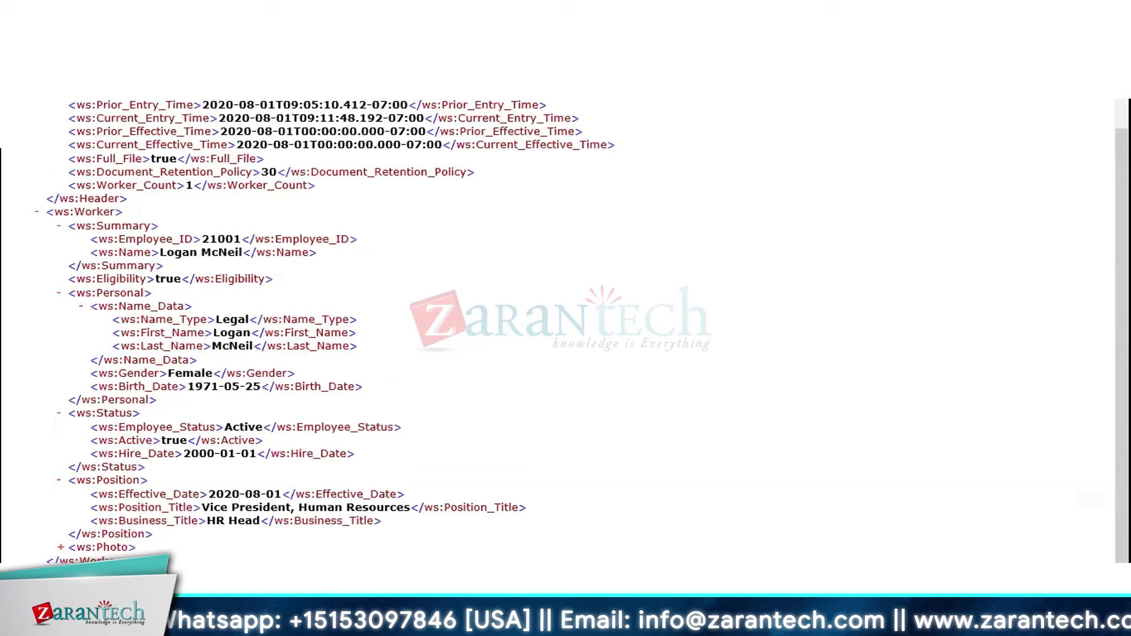
pyautogui.click(60, 548)
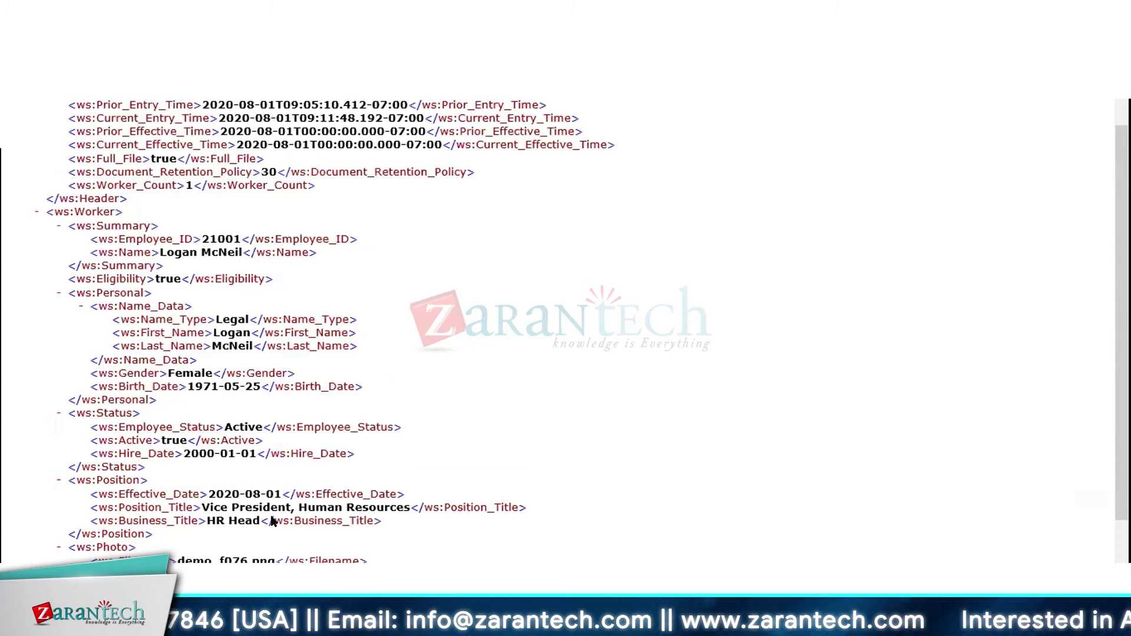
pyautogui.scroll(-2, 282, 521)
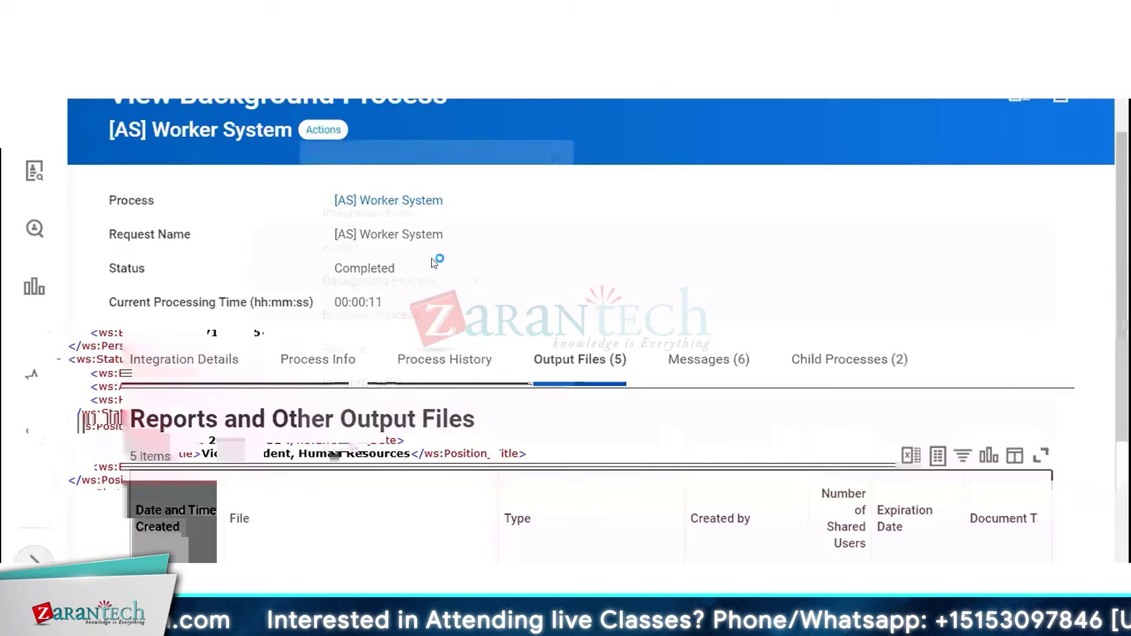
# - In the [AS] Worker System field attributes, include Supervisor ID and Supervisor Name from the position data in the output and save
pyautogui.click(143, 225)
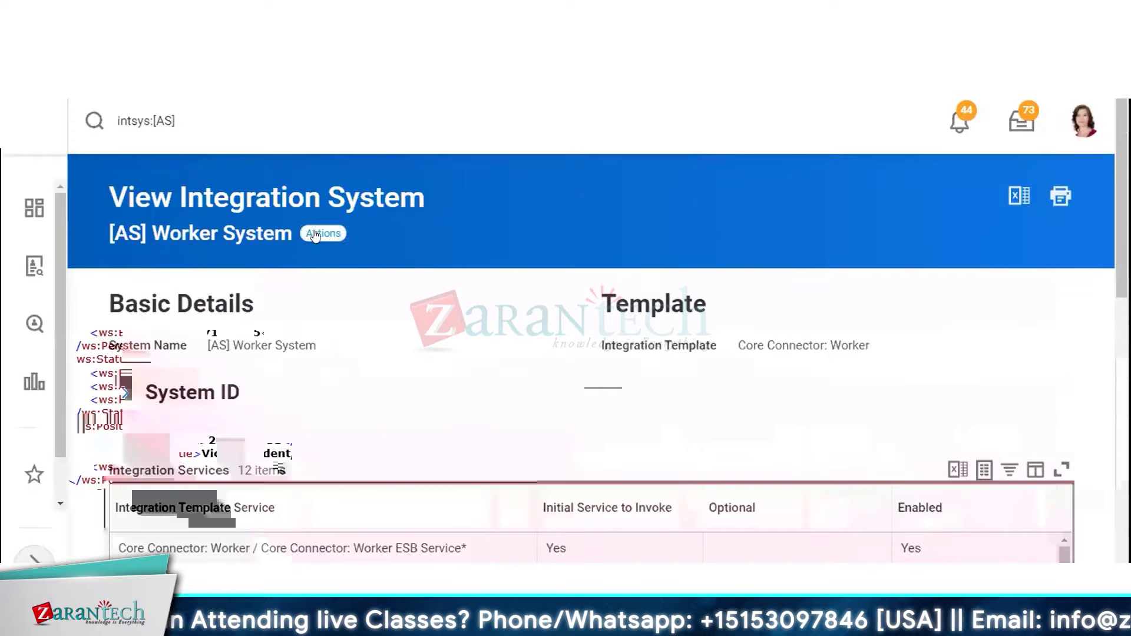
pyautogui.click(324, 233)
pyautogui.moveTo(374, 336)
pyautogui.click(625, 250)
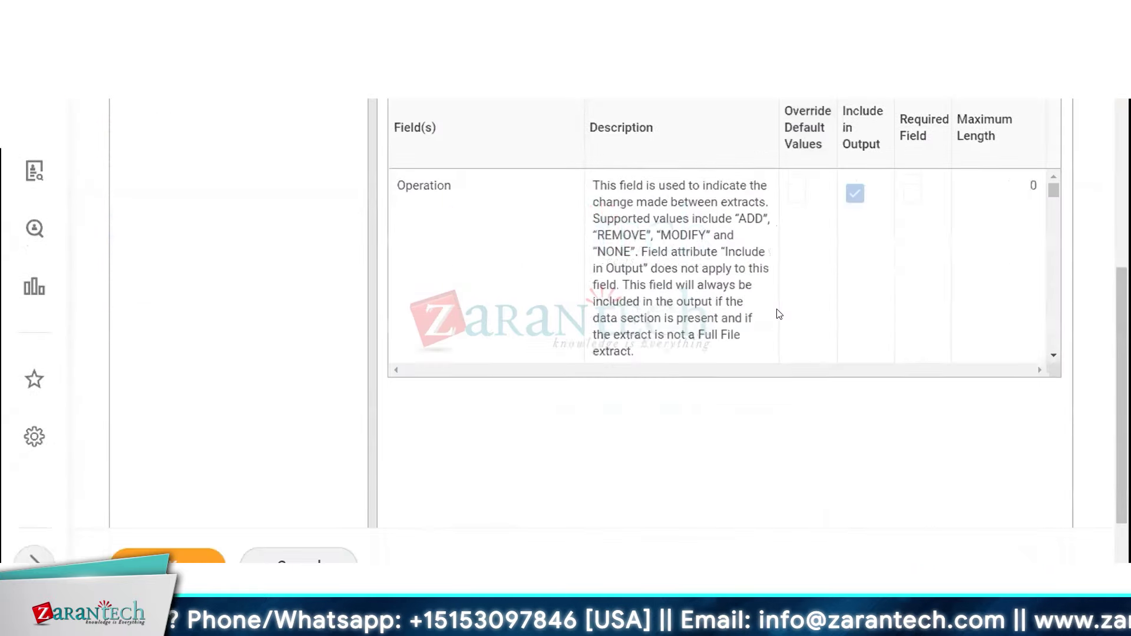
pyautogui.scroll(-10, 762, 300)
pyautogui.scroll(-15, 764, 296)
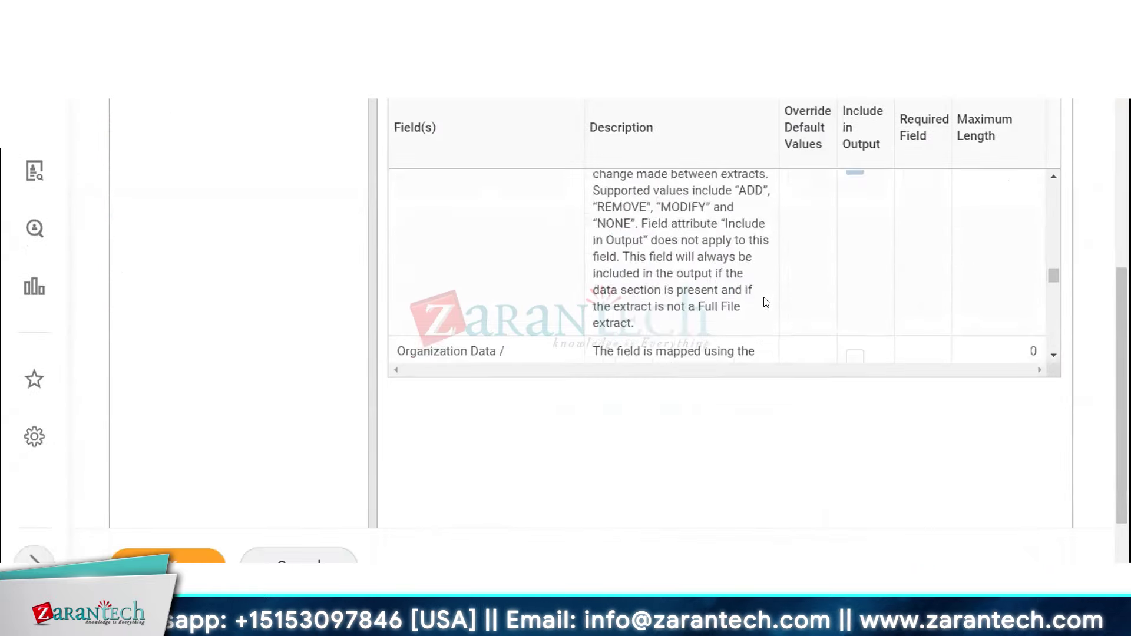
pyautogui.scroll(-2, 766, 302)
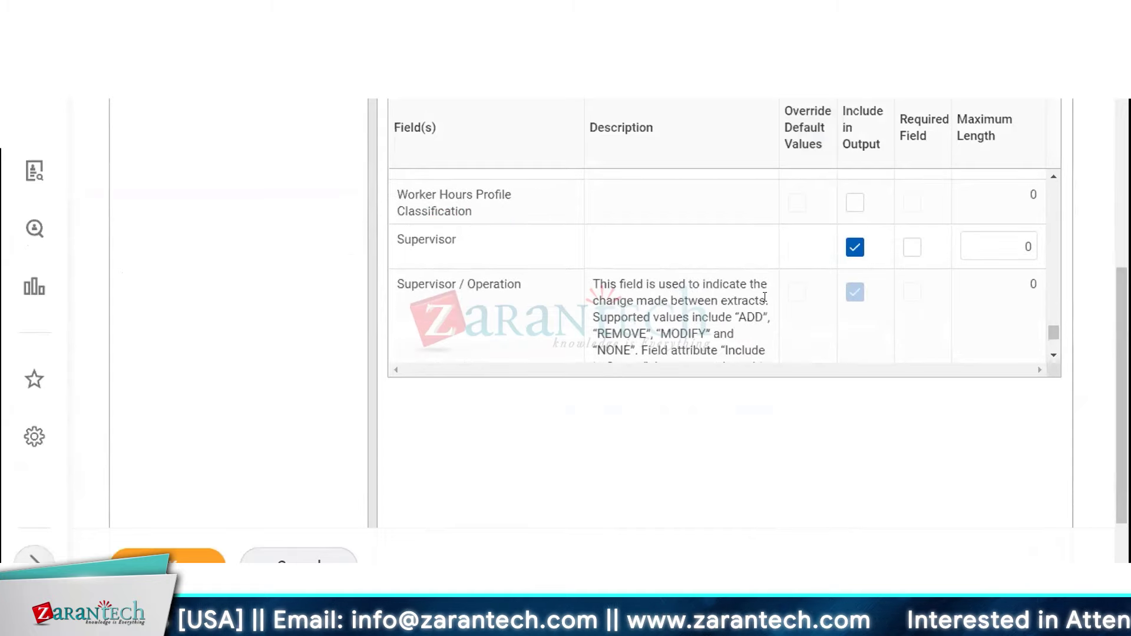
pyautogui.scroll(-2, 765, 296)
pyautogui.scroll(2, 764, 297)
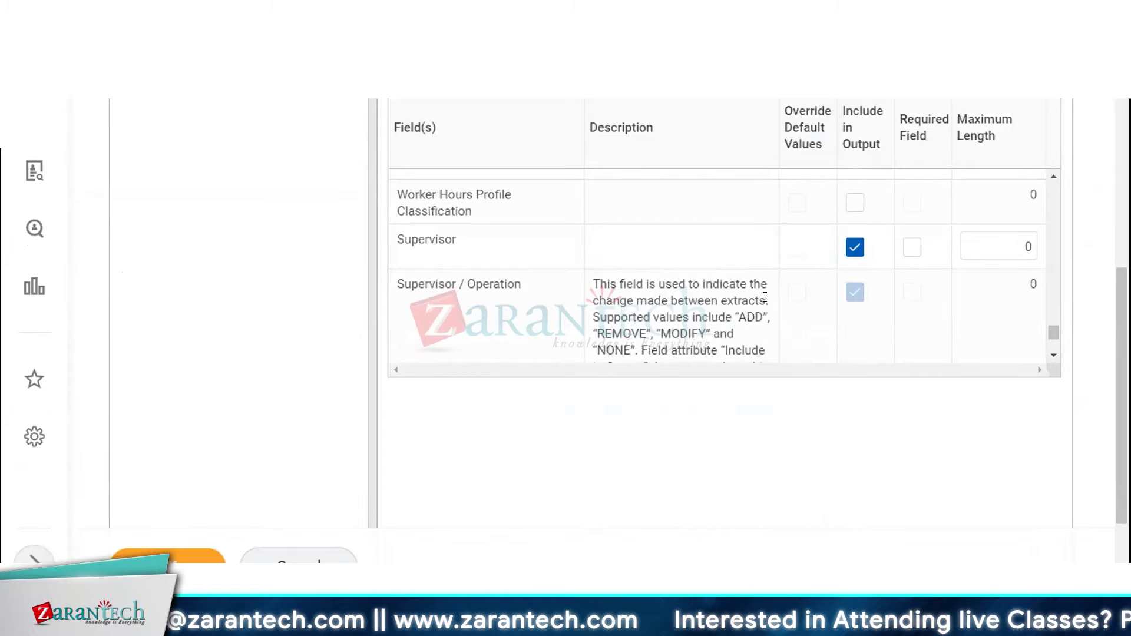
pyautogui.scroll(-3, 765, 296)
pyautogui.click(853, 331)
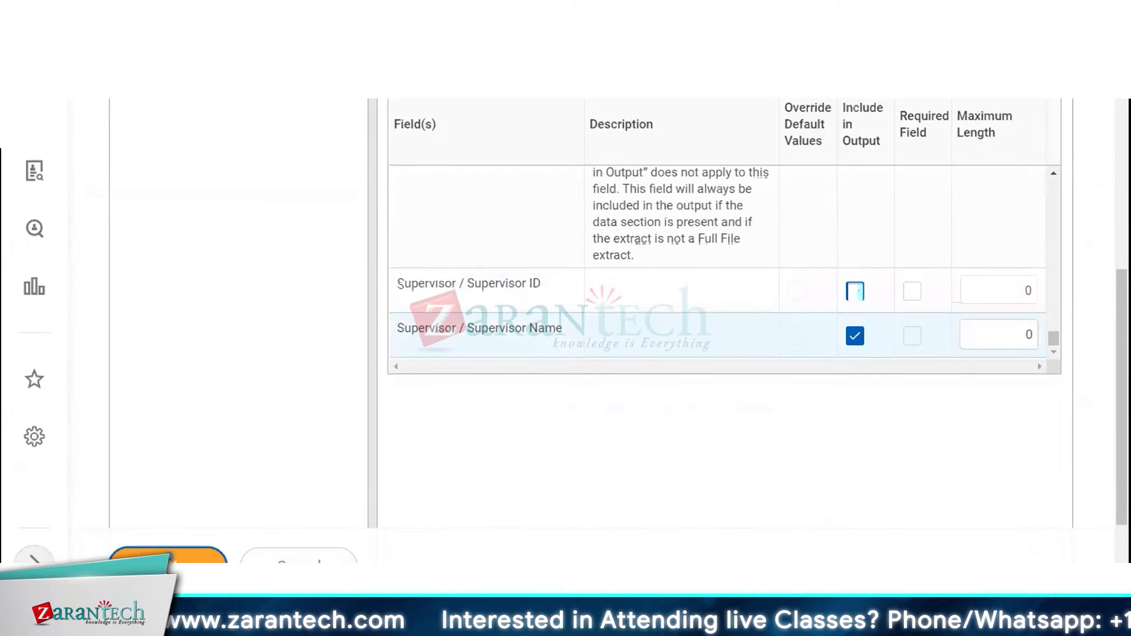
pyautogui.click(159, 555)
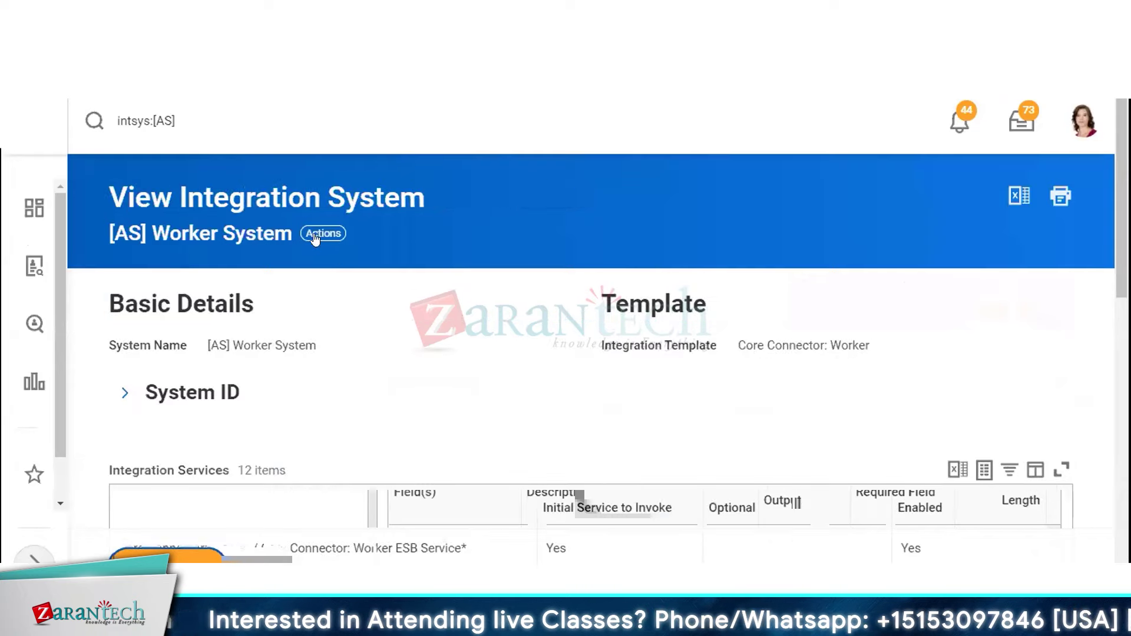
# - Relaunch the [AS] Worker System integration with Run Now for the same named worker
pyautogui.click(322, 233)
pyautogui.moveTo(347, 472)
pyautogui.click(566, 475)
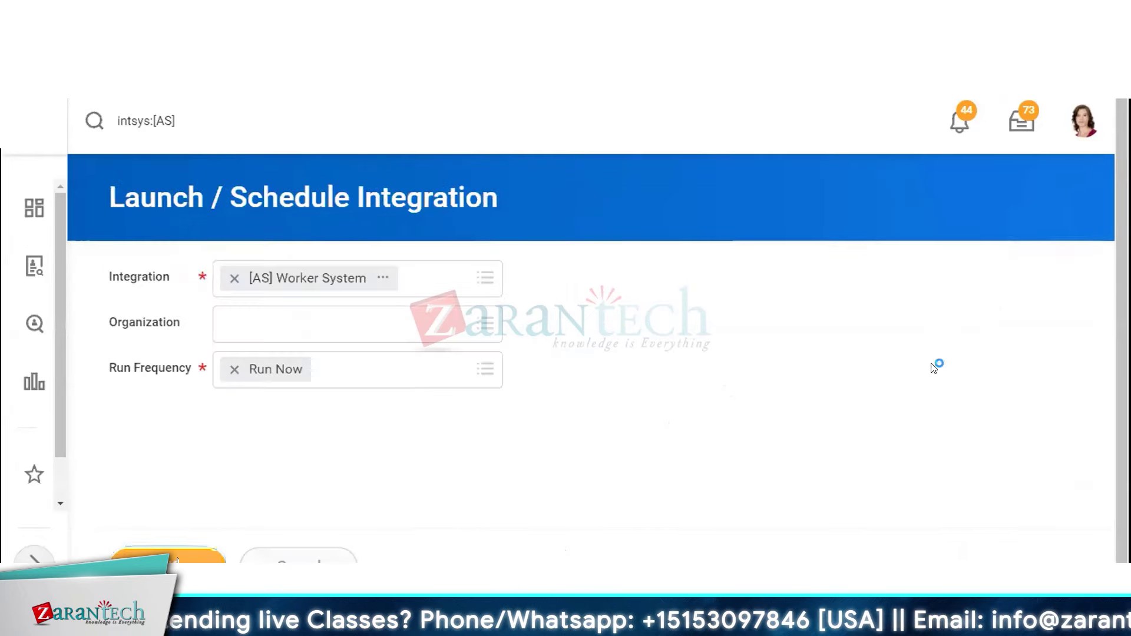
pyautogui.scroll(-5, 718, 520)
pyautogui.moveTo(710, 507); pyautogui.dragTo(926, 504)
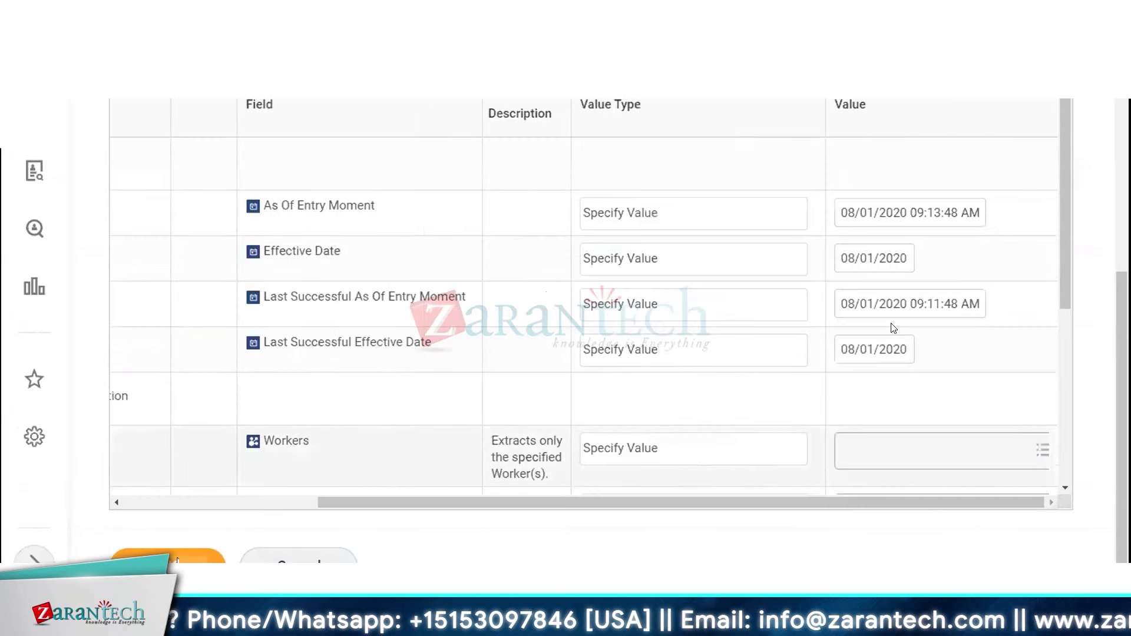
pyautogui.scroll(-3, 895, 303)
pyautogui.click(898, 299)
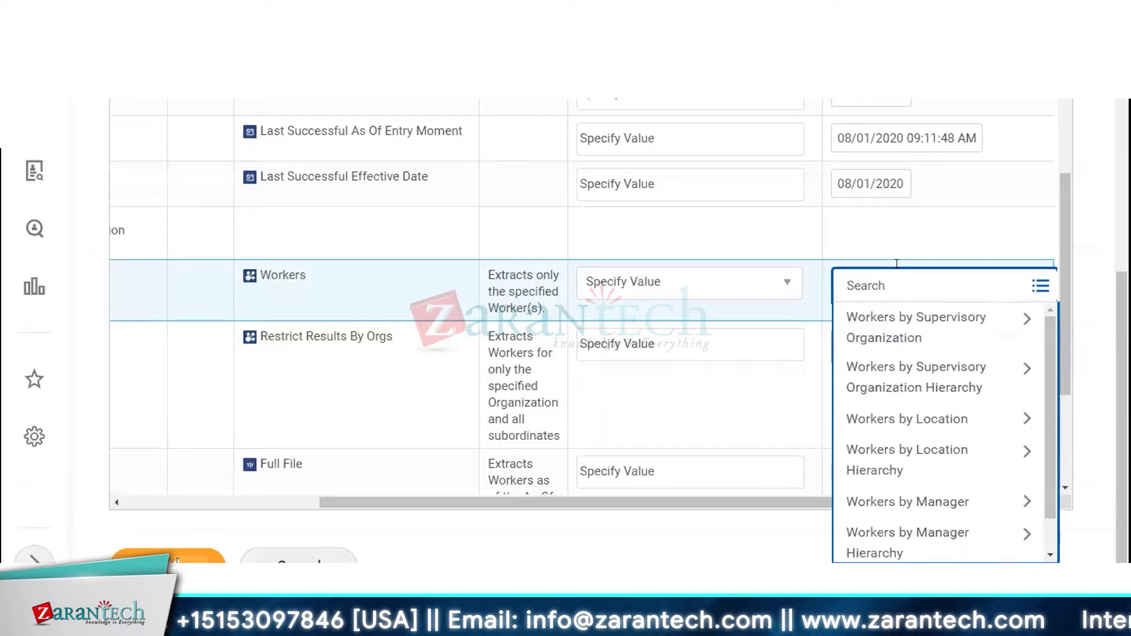
pyautogui.write('logan m')
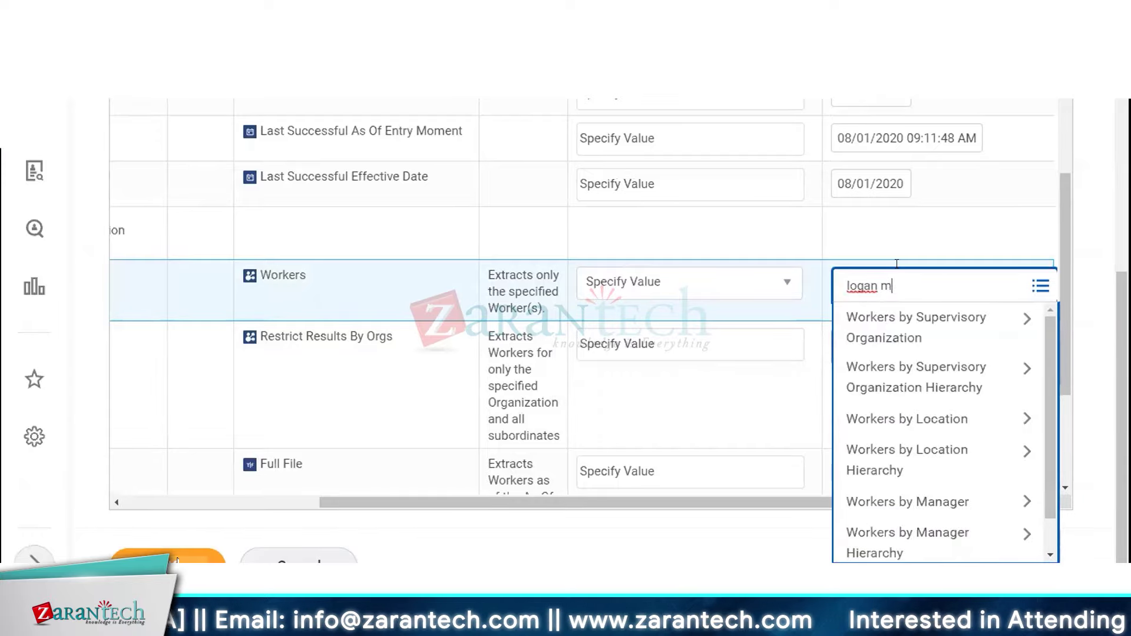
pyautogui.write('c')
pyautogui.press('Return')
pyautogui.click(168, 556)
# - Refresh the new background process, open its output XML and examine the Supervisor block under Position
pyautogui.click(193, 528)
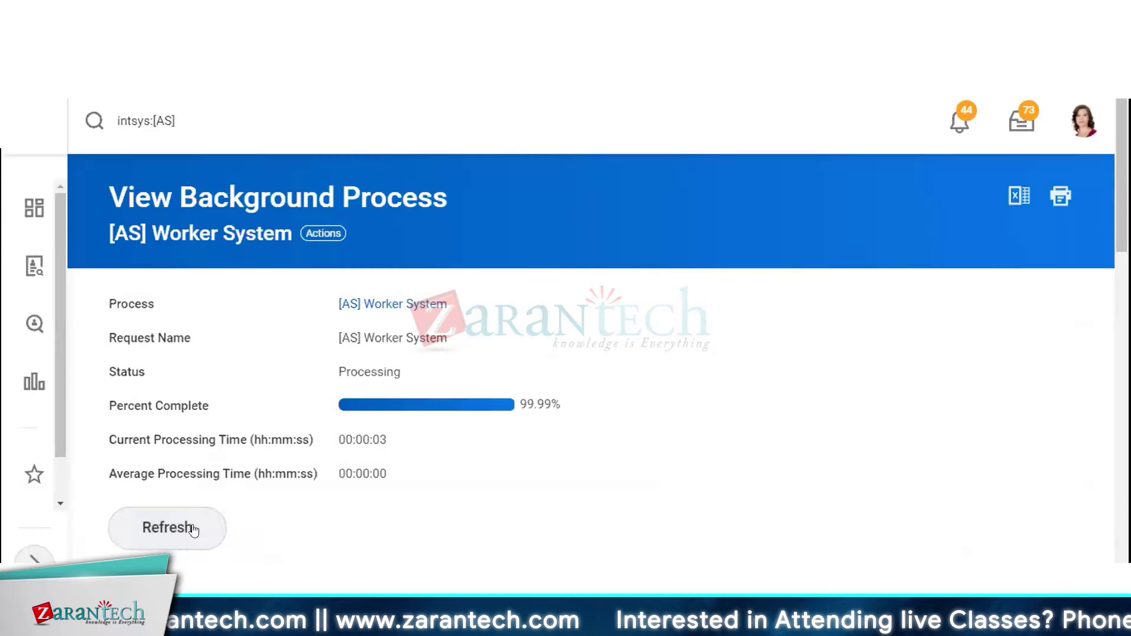
pyautogui.click(299, 505)
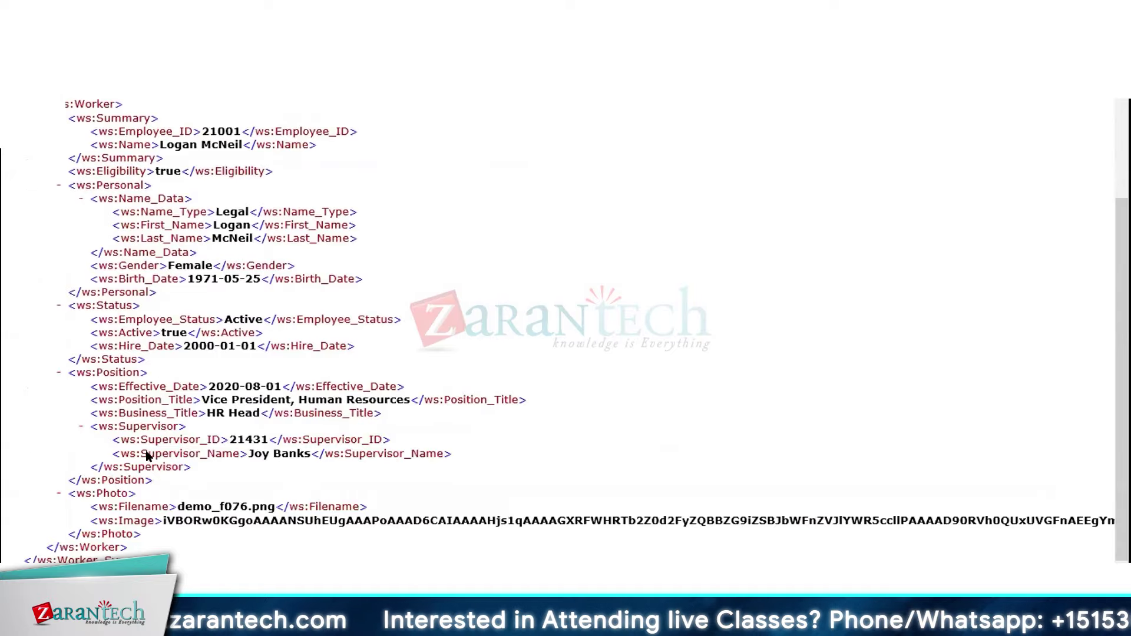
pyautogui.moveTo(386, 453); pyautogui.dragTo(90, 434)
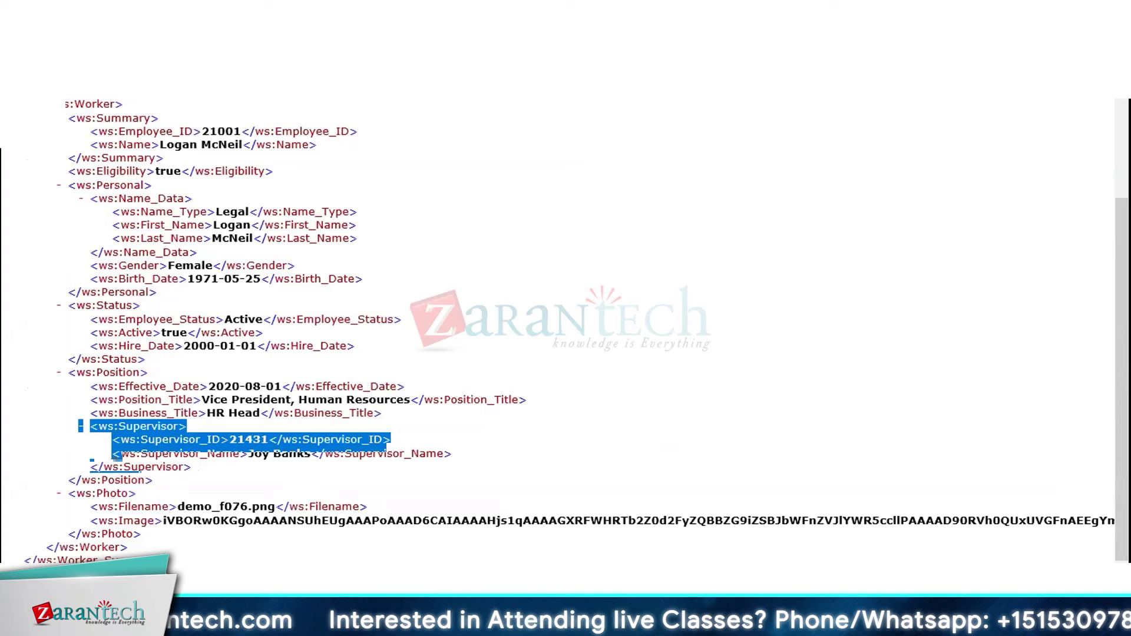
# - Reopen the [AS] Worker System field attributes and examine the Supervisor fields in the position data
pyautogui.hotkey('ctrl', 'w')
pyautogui.scroll(6, 315, 239)
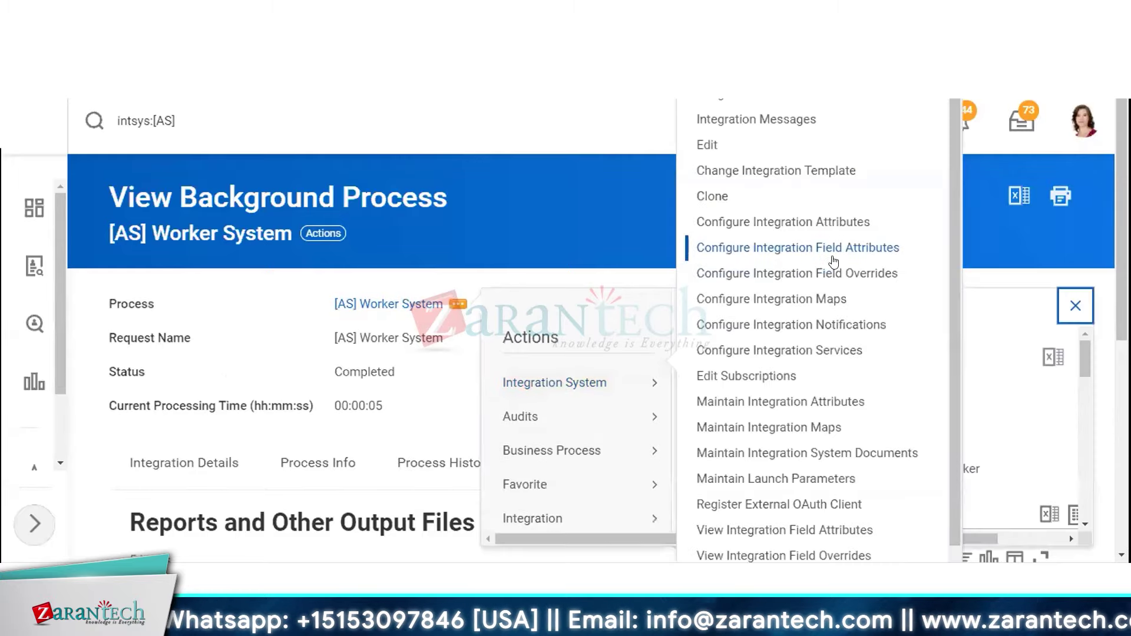
pyautogui.click(834, 261)
pyautogui.scroll(-10, 773, 153)
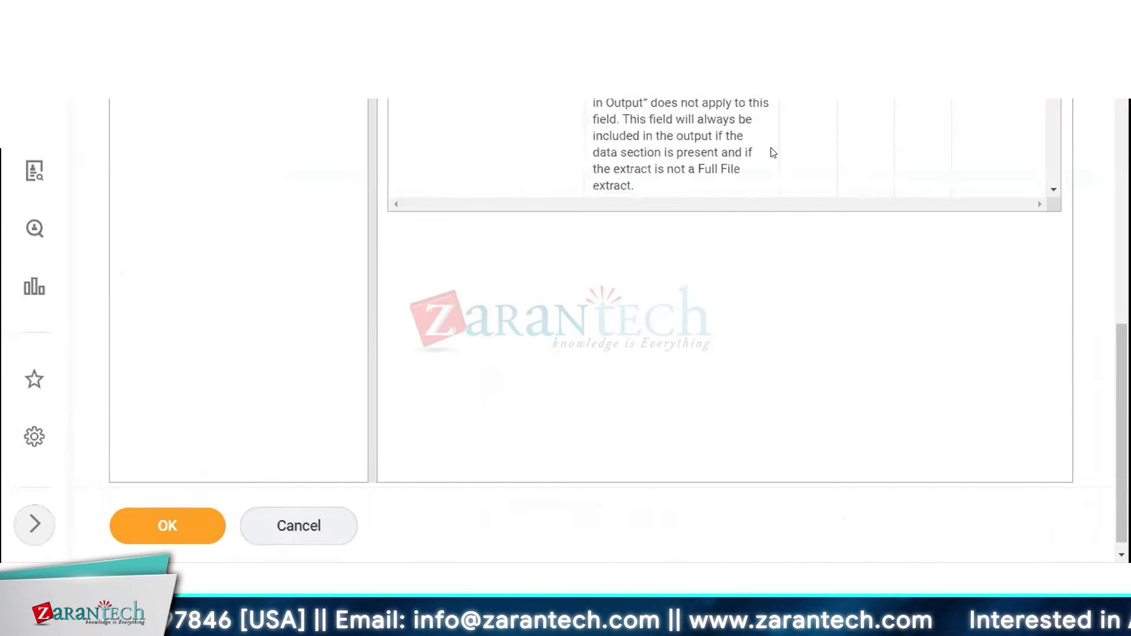
pyautogui.scroll(2, 771, 159)
pyautogui.scroll(2, 687, 310)
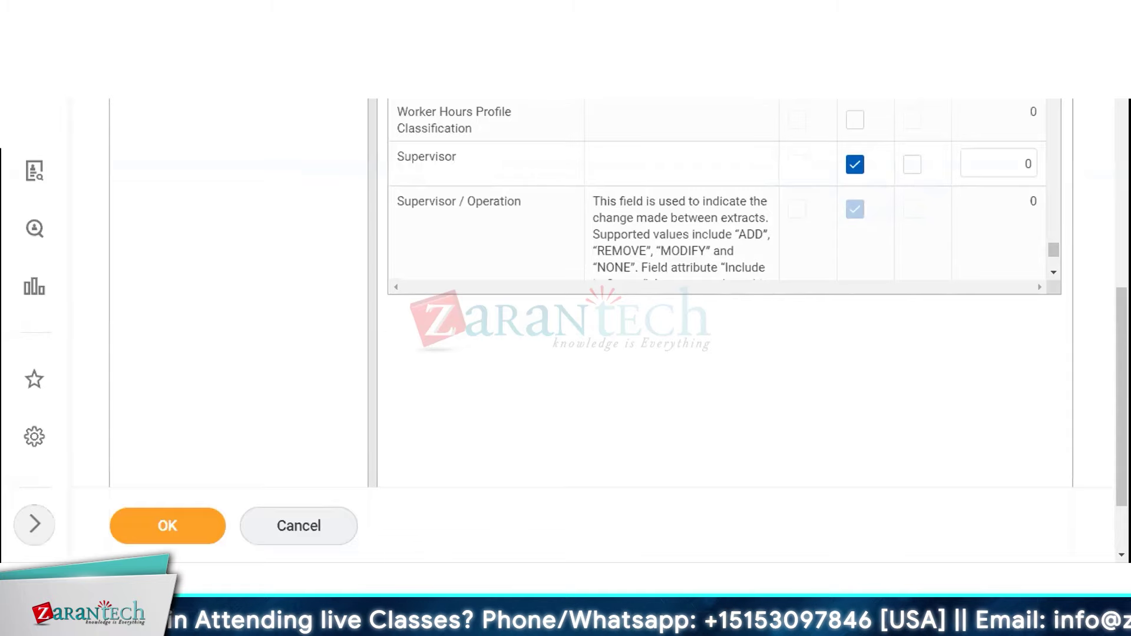
# - Return to the output XML, then collapse and expand the Supervisor element to compare its structure with the field attributes
pyautogui.click(683, 519)
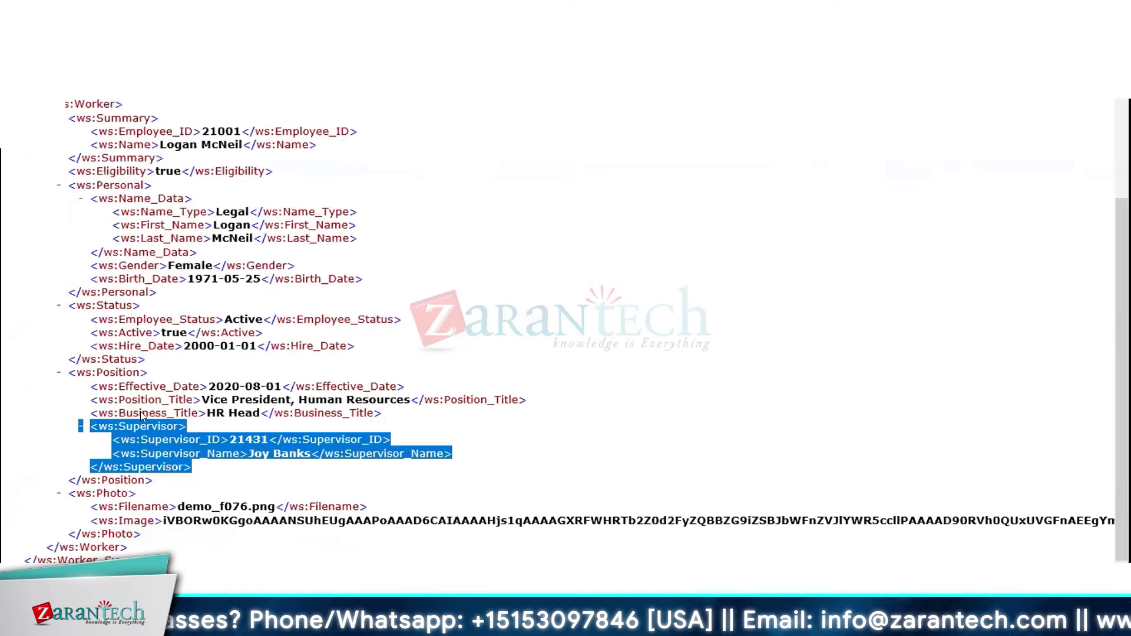
pyautogui.click(212, 428)
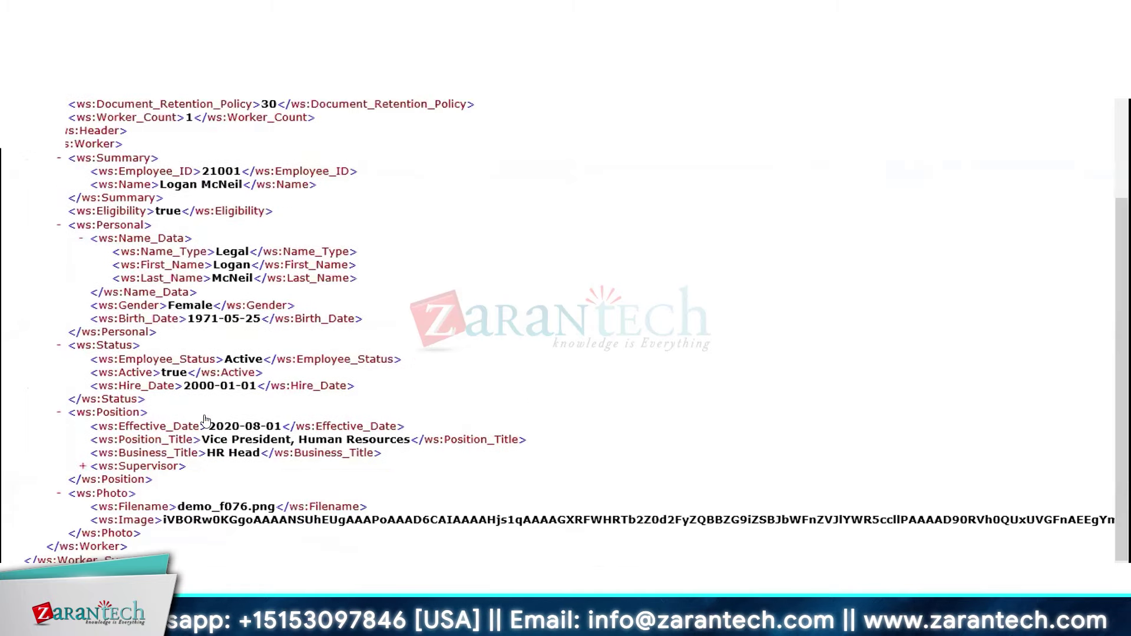
pyautogui.click(83, 465)
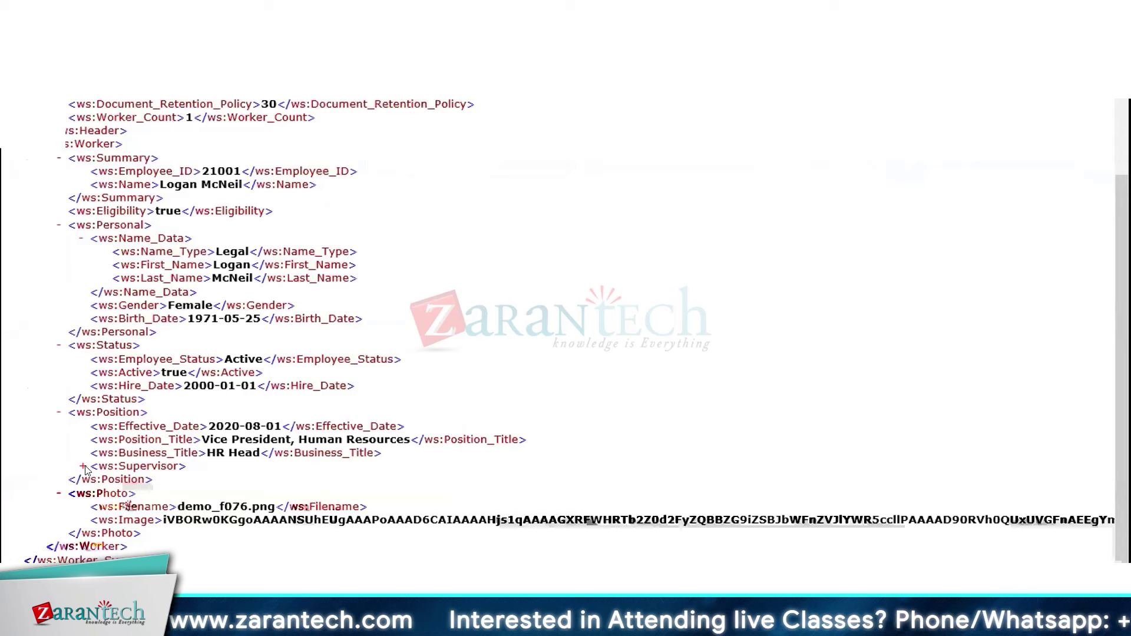
pyautogui.click(82, 465)
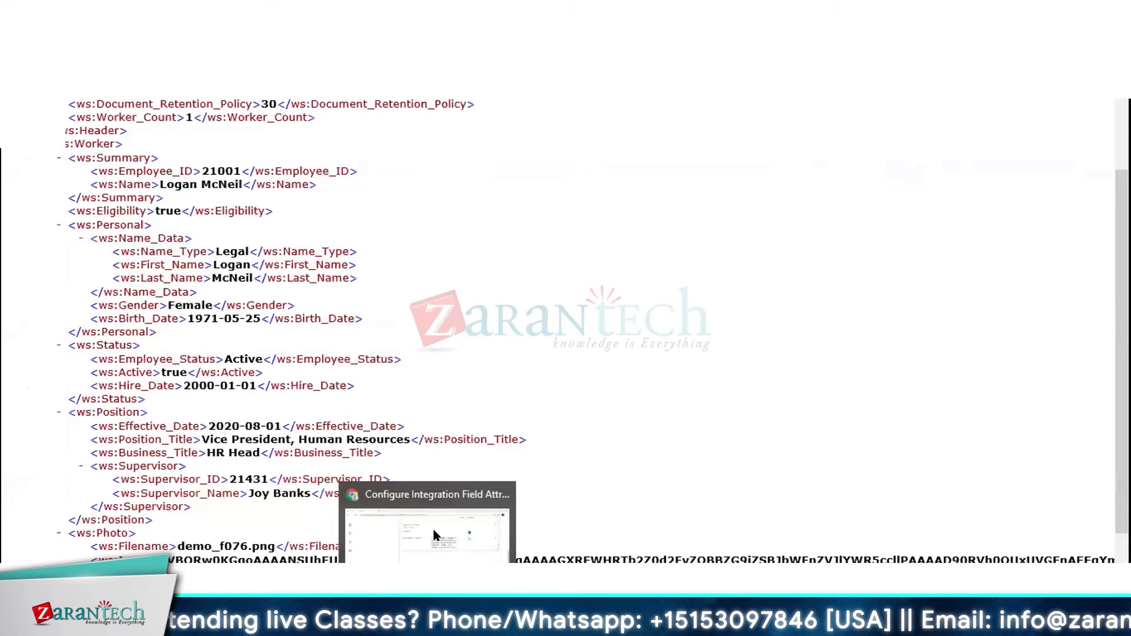
# - Save the [AS] Worker System field attributes from the Supervisor Name row and review the Worker Position Data Section Fields configuration
pyautogui.click(432, 529)
pyautogui.tripleClick(431, 246)
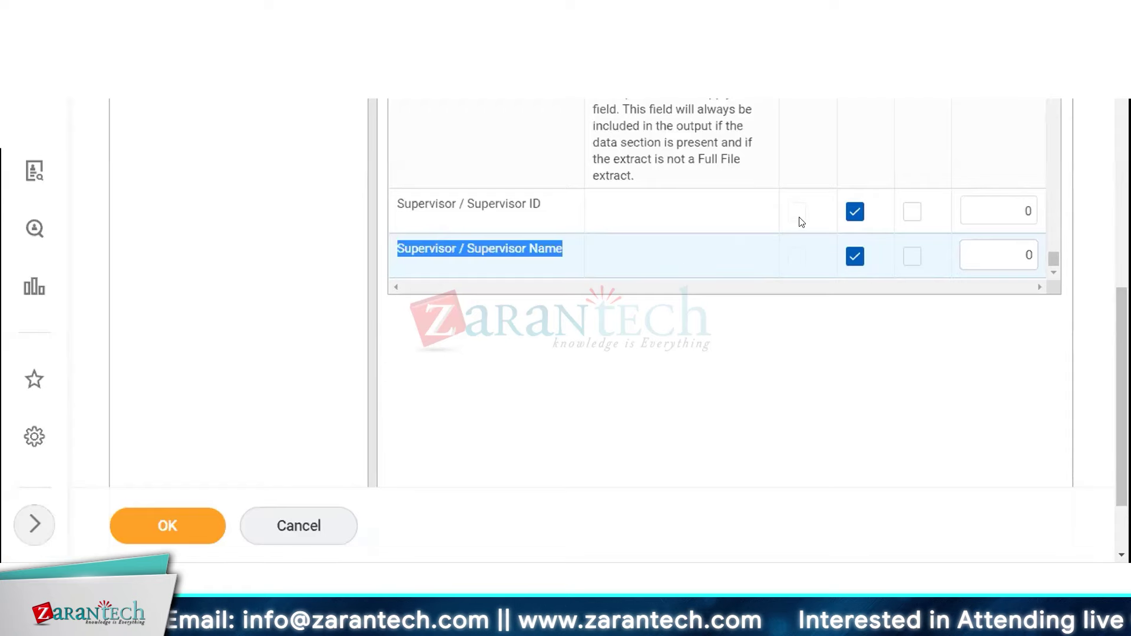
pyautogui.click(168, 525)
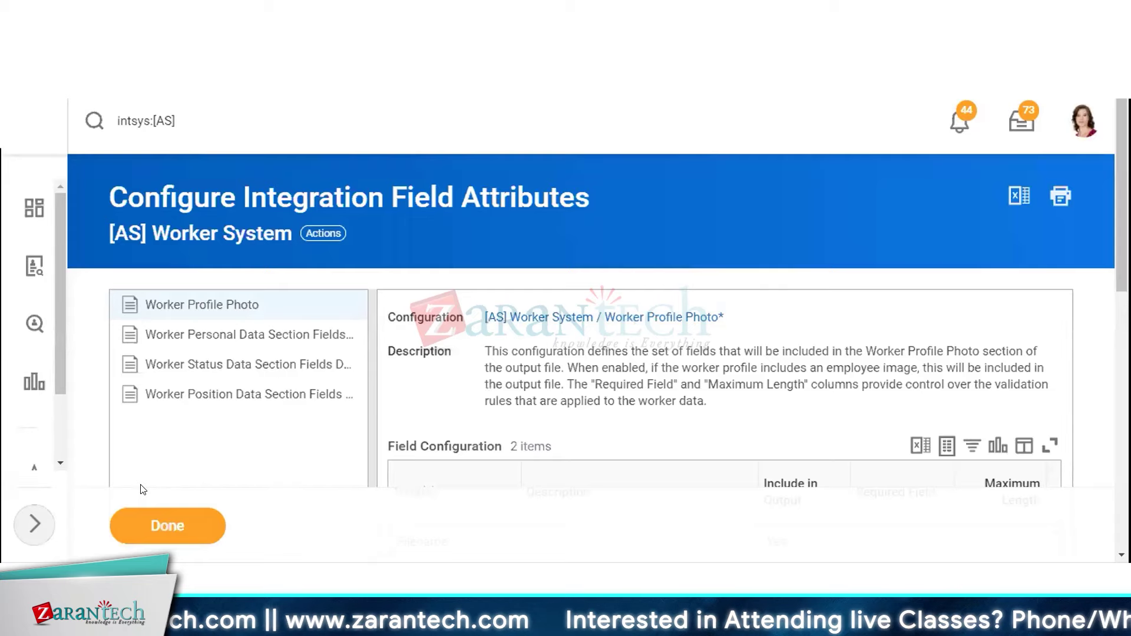
pyautogui.click(235, 394)
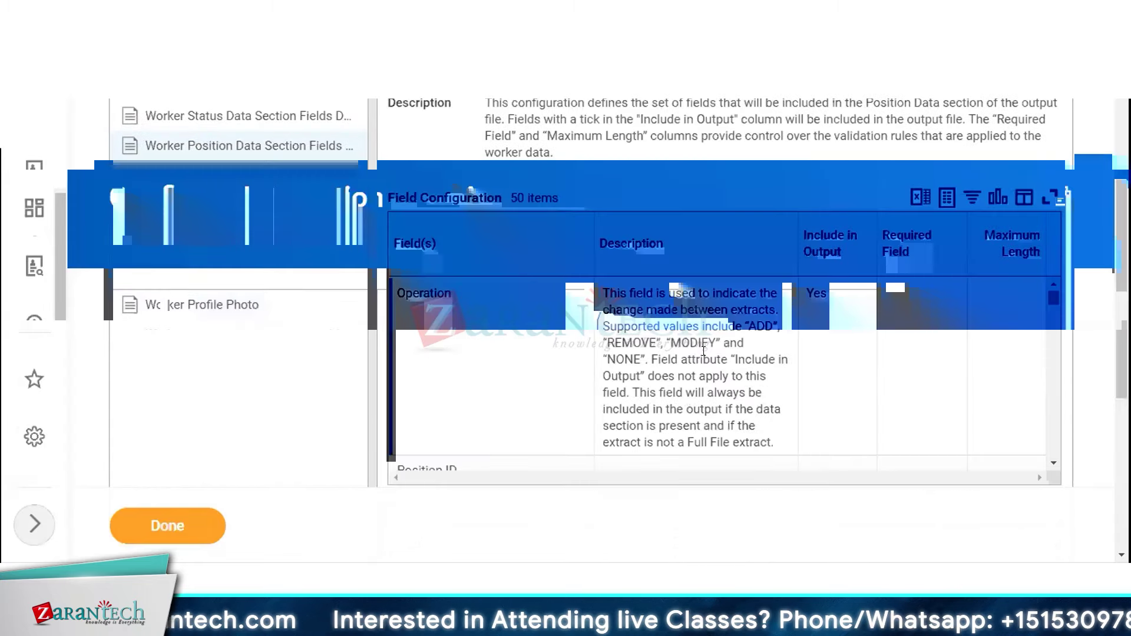
pyautogui.scroll(-10, 703, 351)
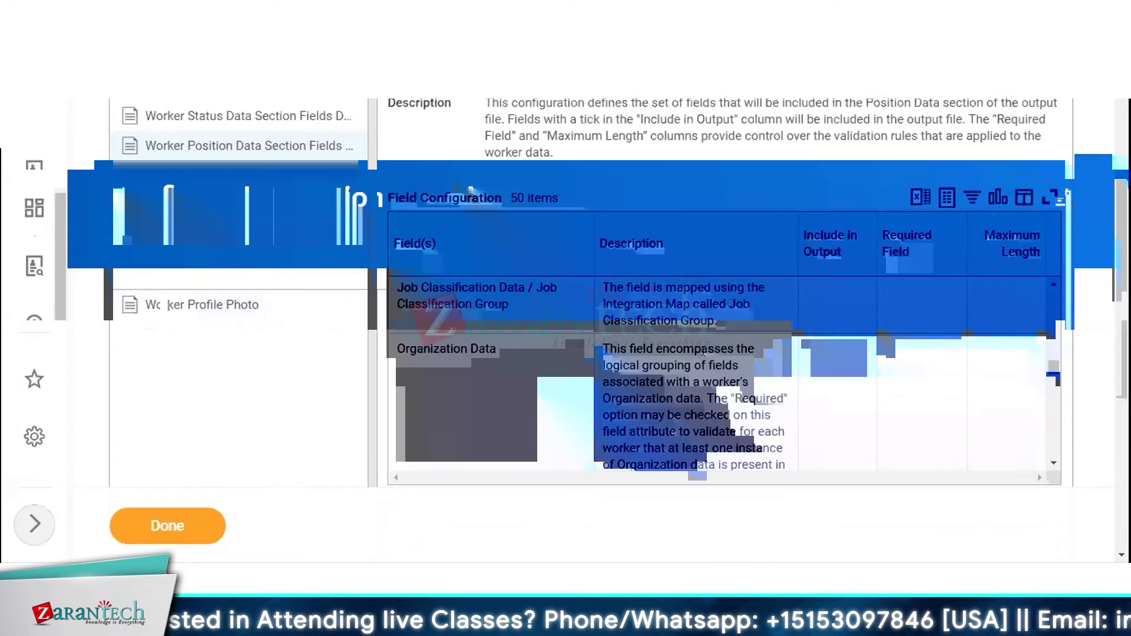
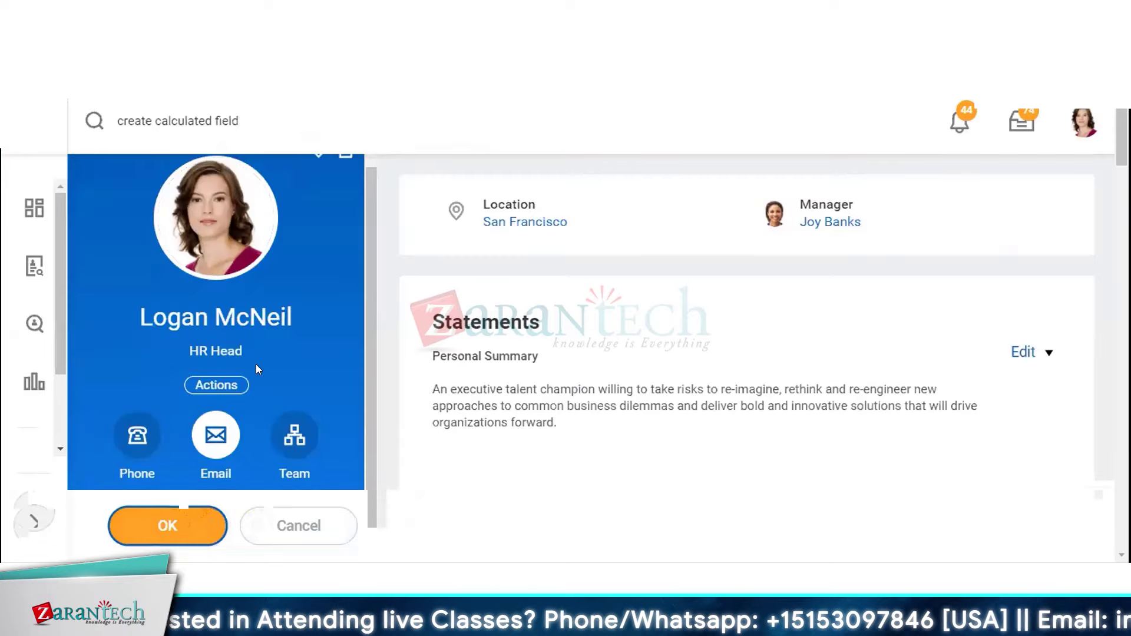
# - Open the organizations in the worker profile's job data and examine the worker's organization memberships and types
pyautogui.scroll(-3, 222, 460)
pyautogui.click(219, 464)
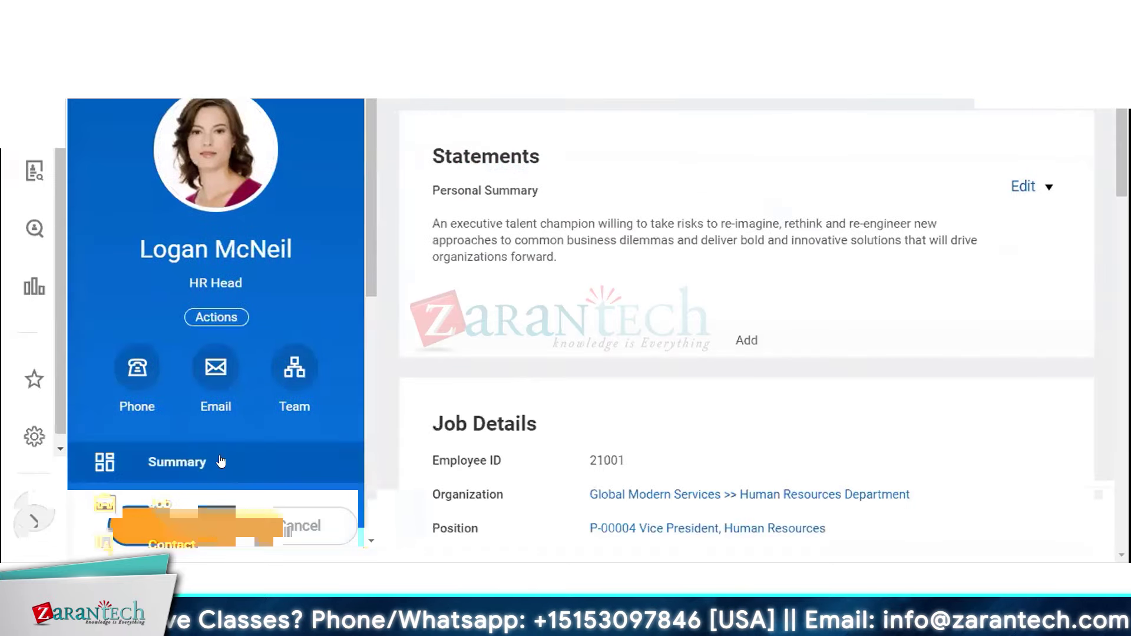
pyautogui.click(212, 491)
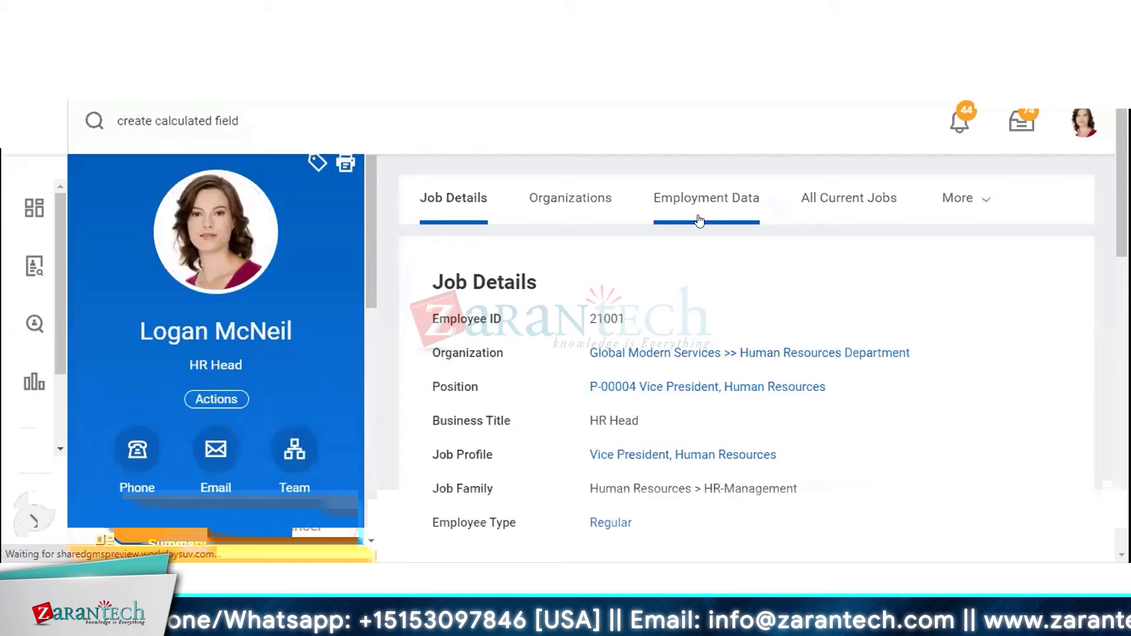
pyautogui.click(563, 216)
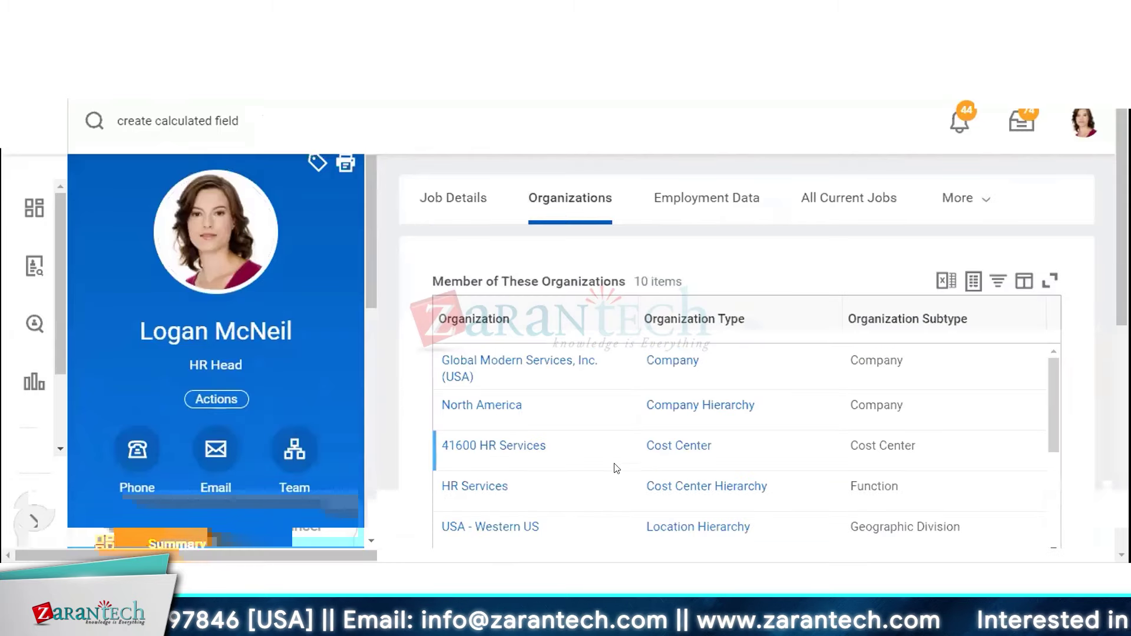
pyautogui.scroll(-3, 612, 442)
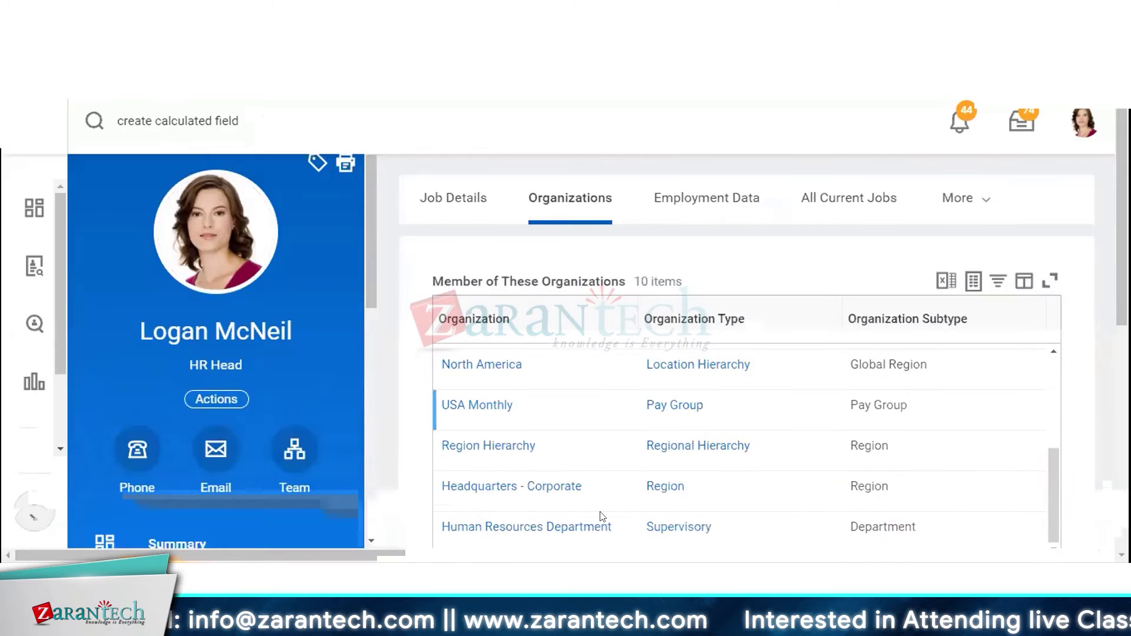
pyautogui.scroll(-5, 598, 517)
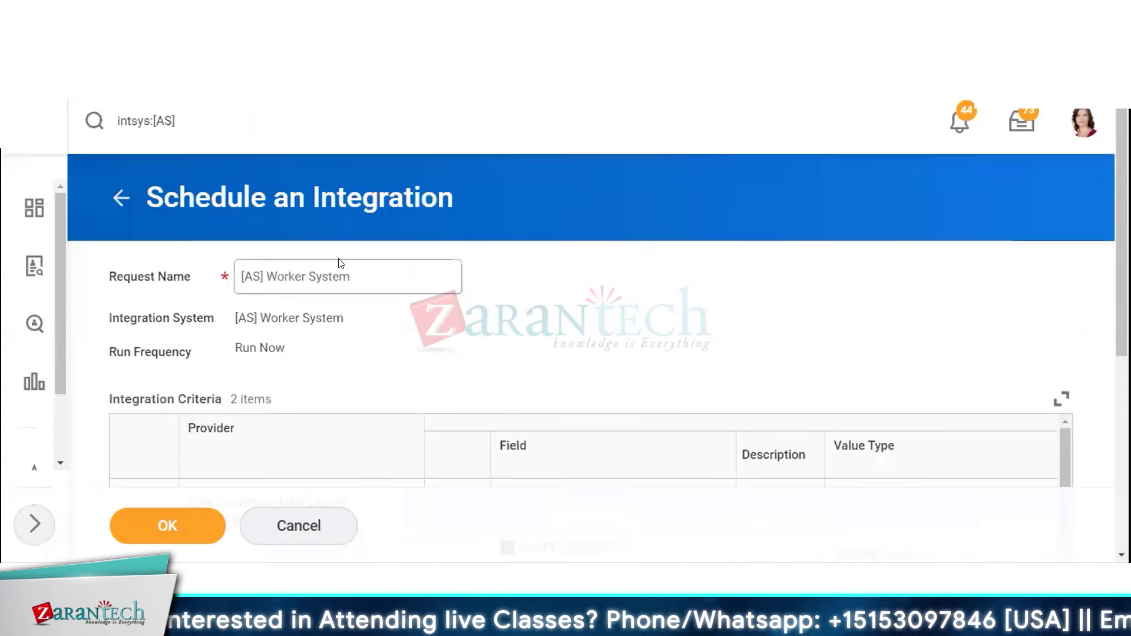
# - Set the dates of Last Successful As Of Entry Moment and Last Successful Effective Date to 05/01/2020 in the integration's launch criteria
pyautogui.scroll(-5, 709, 390)
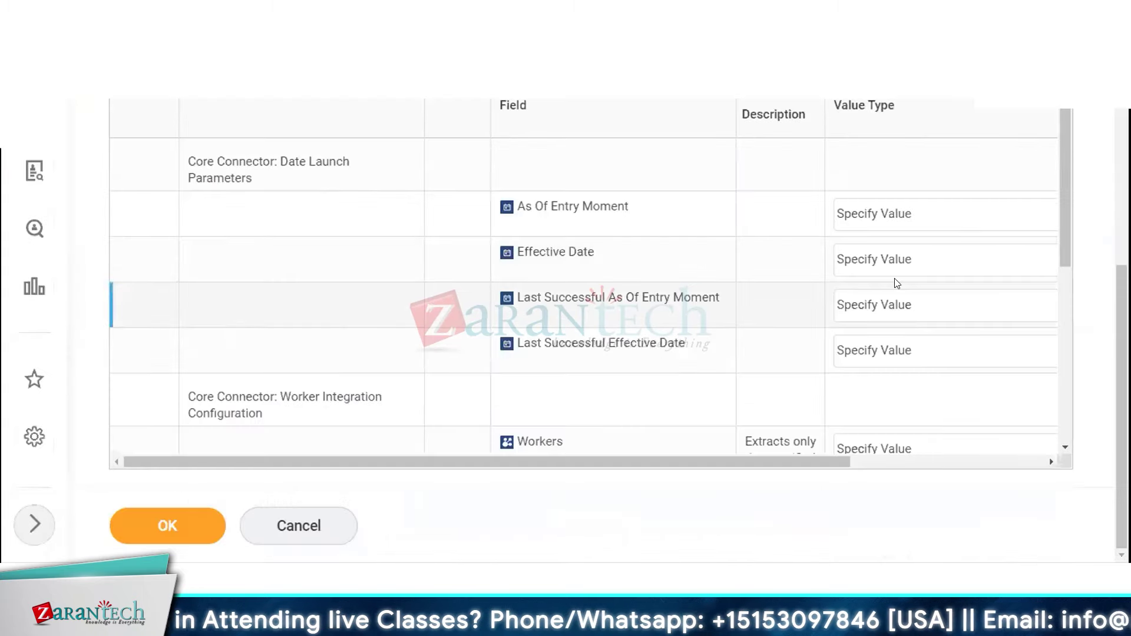
pyautogui.moveTo(656, 463); pyautogui.dragTo(850, 462)
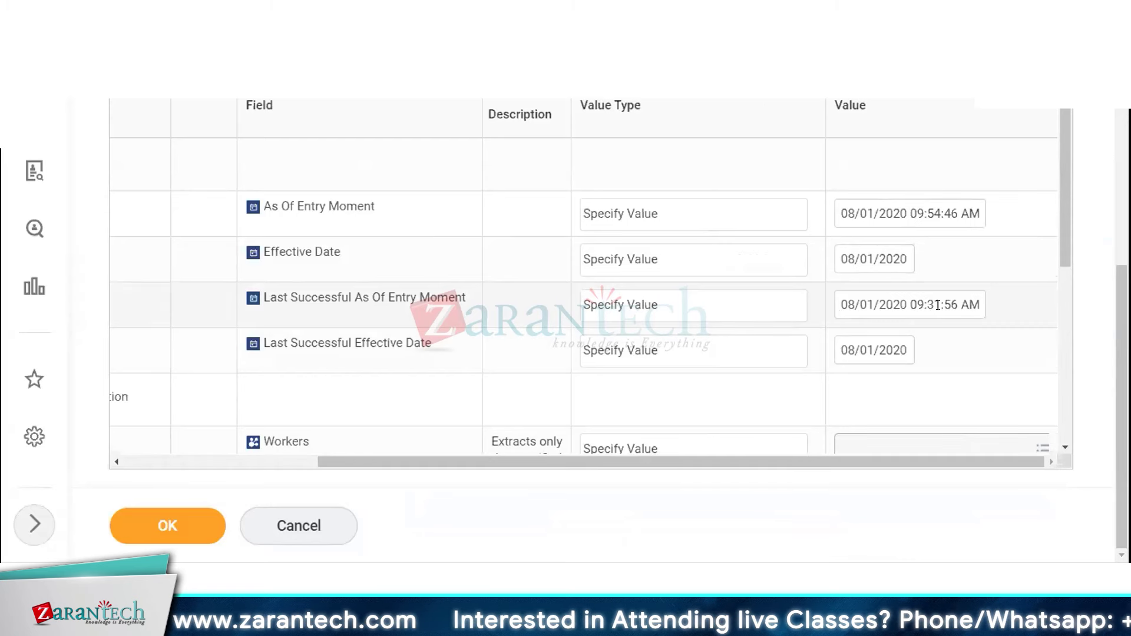
pyautogui.click(845, 298)
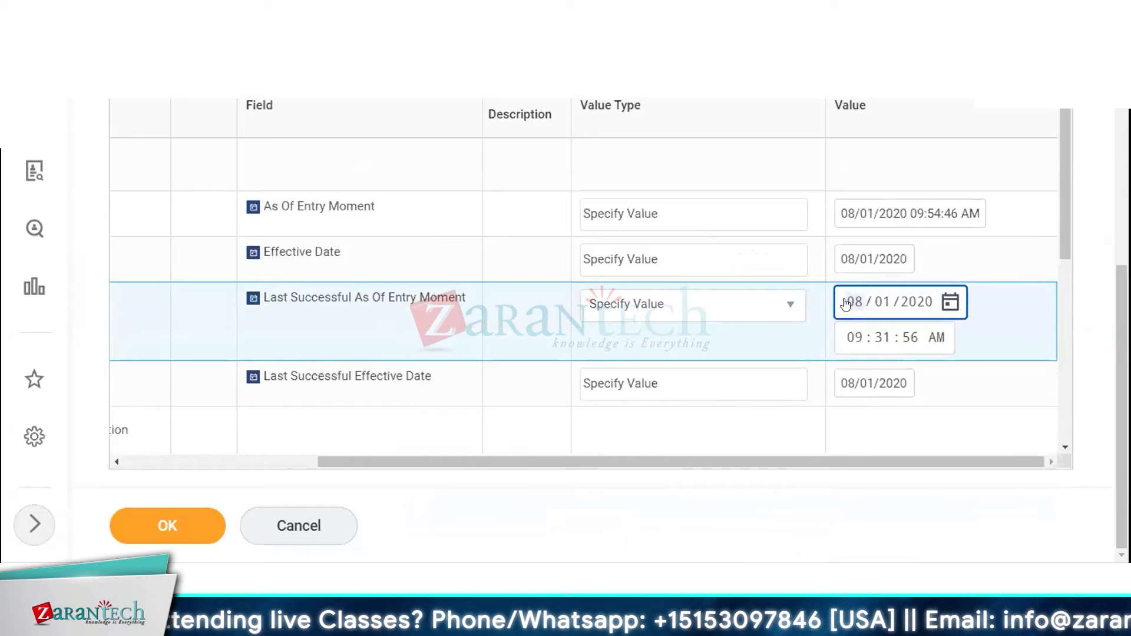
pyautogui.write('0')
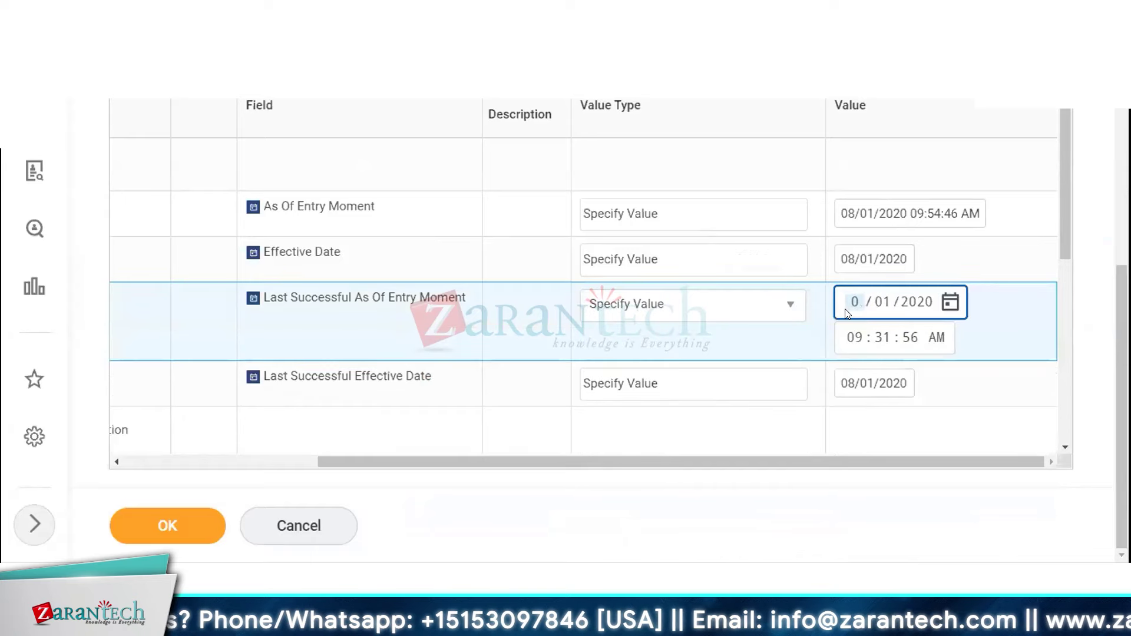
pyautogui.write('5')
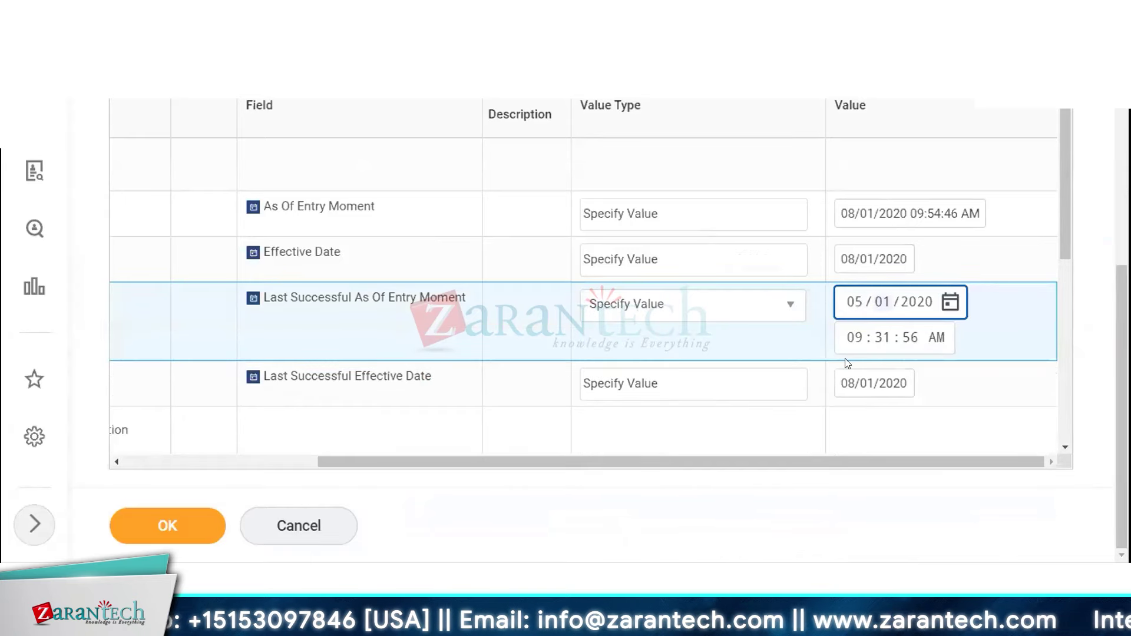
pyautogui.click(836, 380)
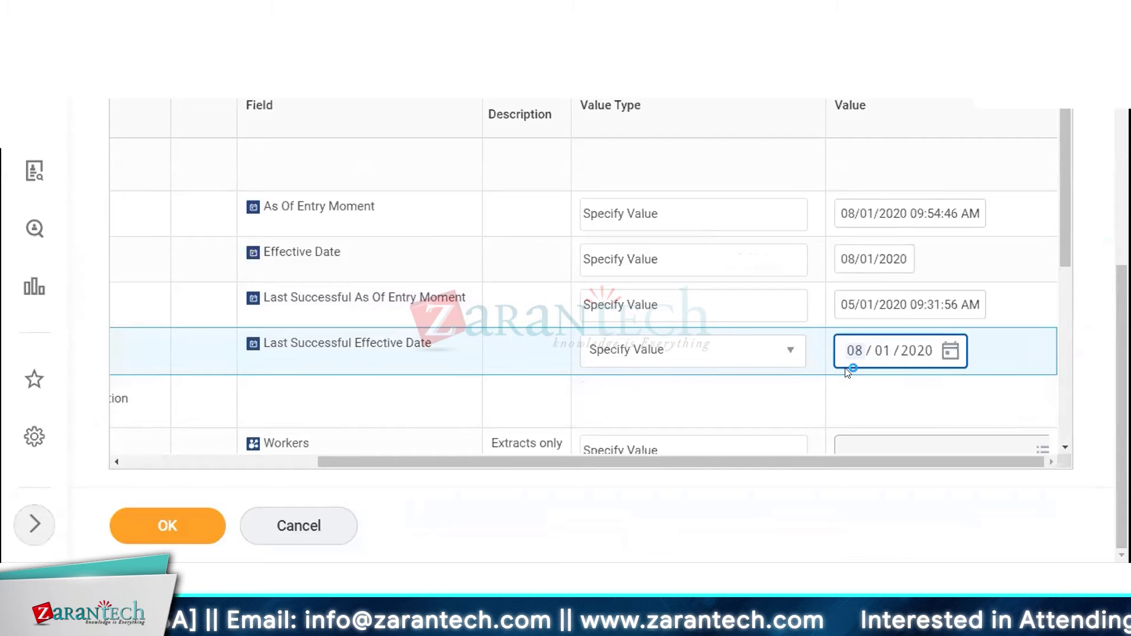
pyautogui.write('05')
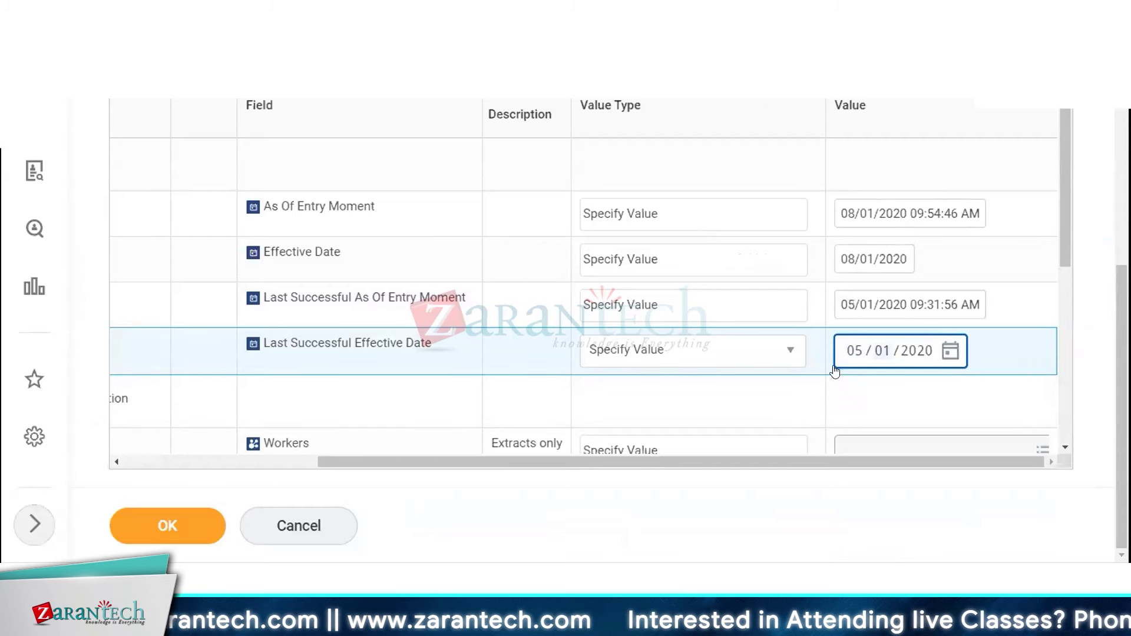
# - Restrict the results by organization to Human Resources Department, leaving Full File off, and launch the [AS] Worker System integration
pyautogui.scroll(-5, 837, 368)
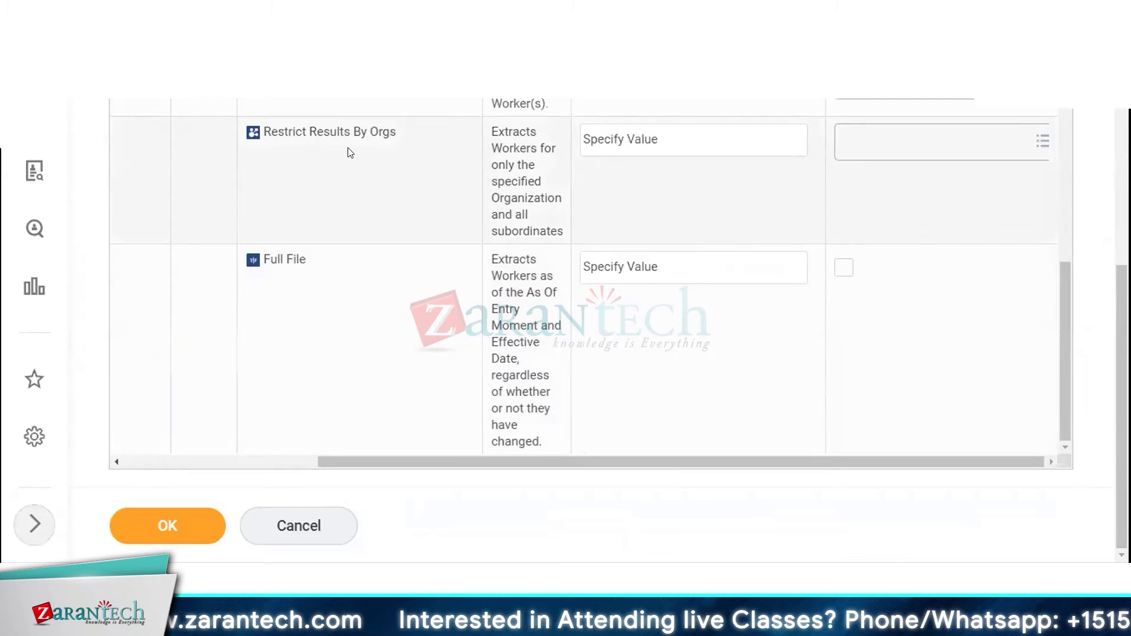
pyautogui.click(915, 145)
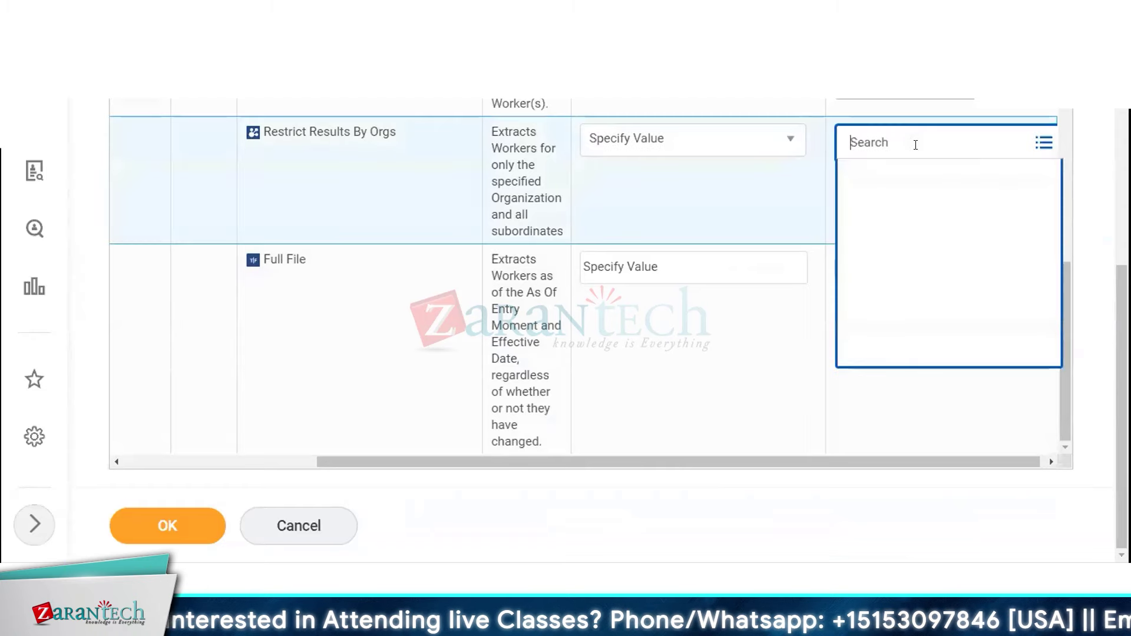
pyautogui.write('human dep')
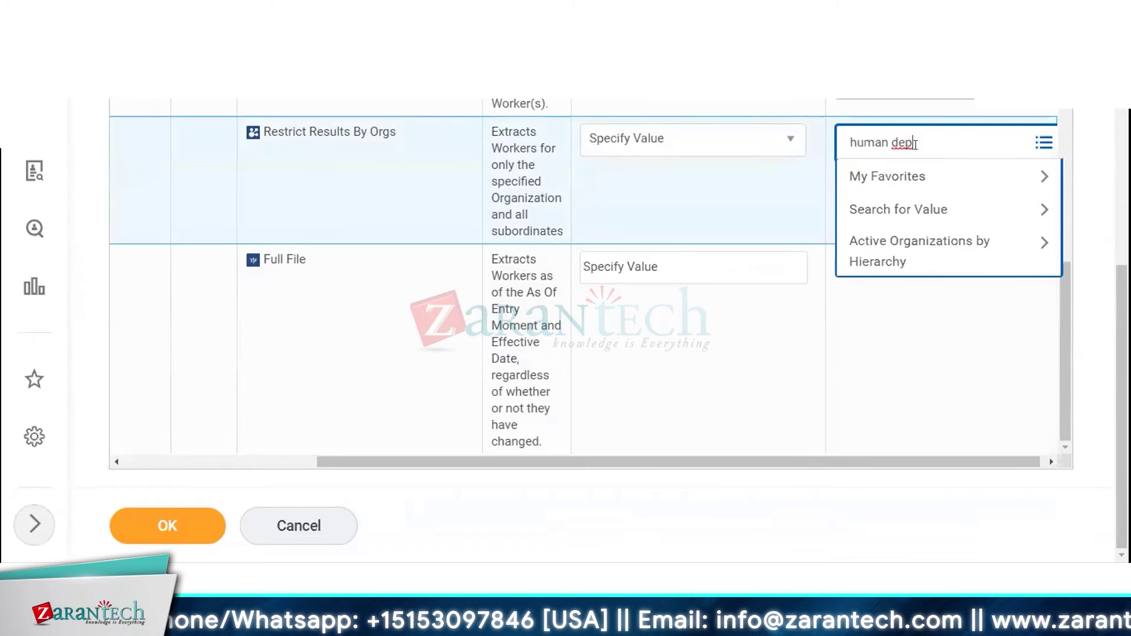
pyautogui.press('Return')
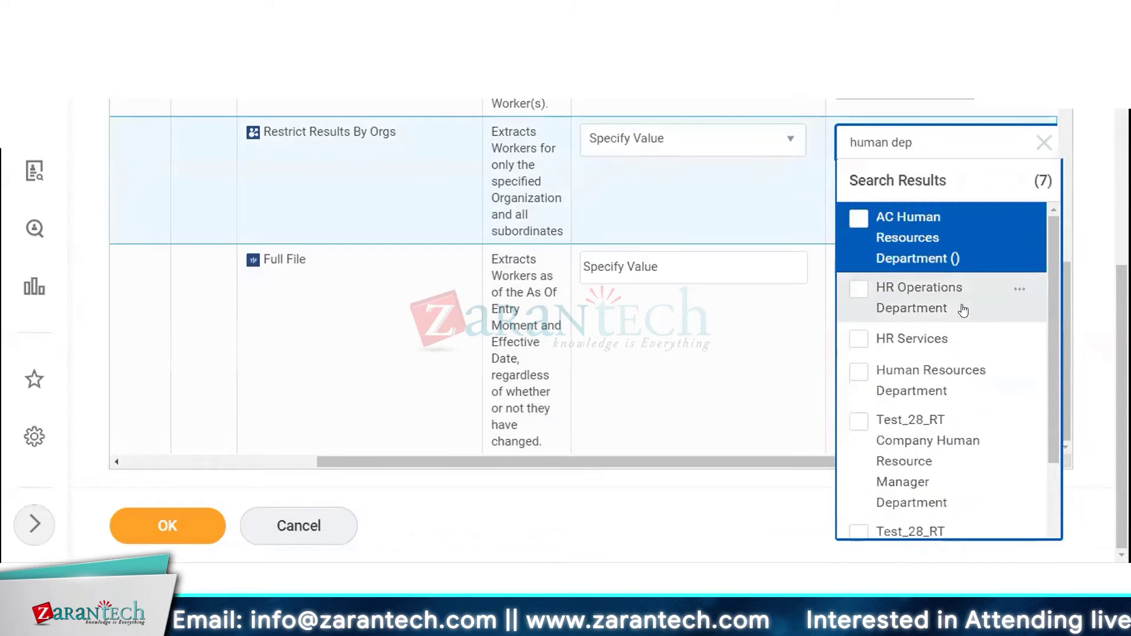
pyautogui.click(961, 378)
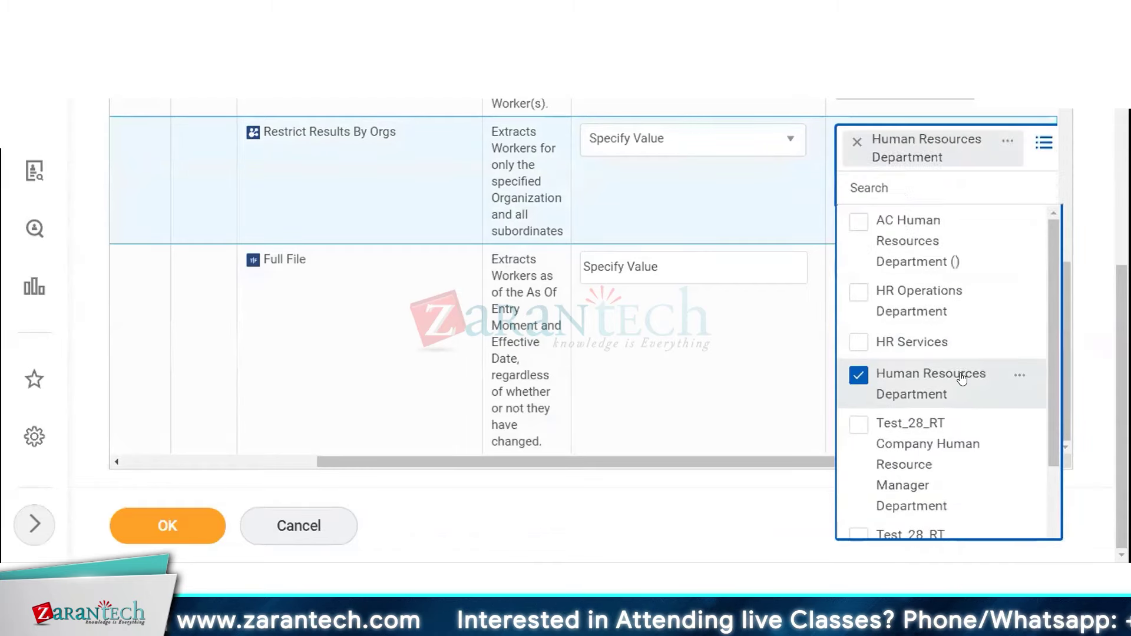
pyautogui.click(760, 477)
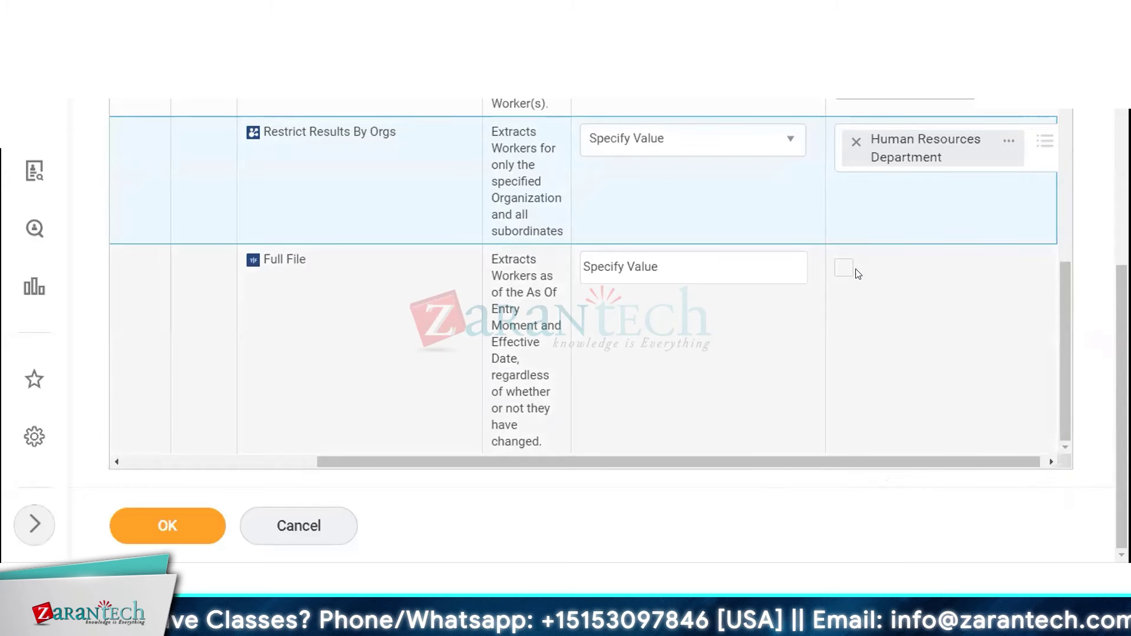
pyautogui.scroll(4, 902, 302)
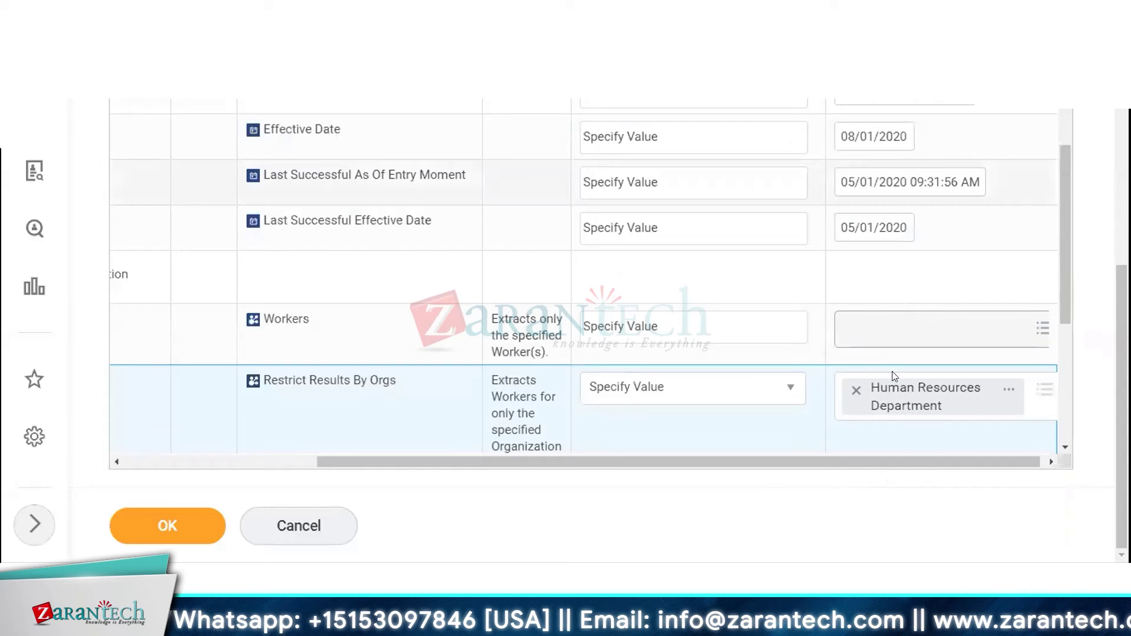
pyautogui.click(174, 532)
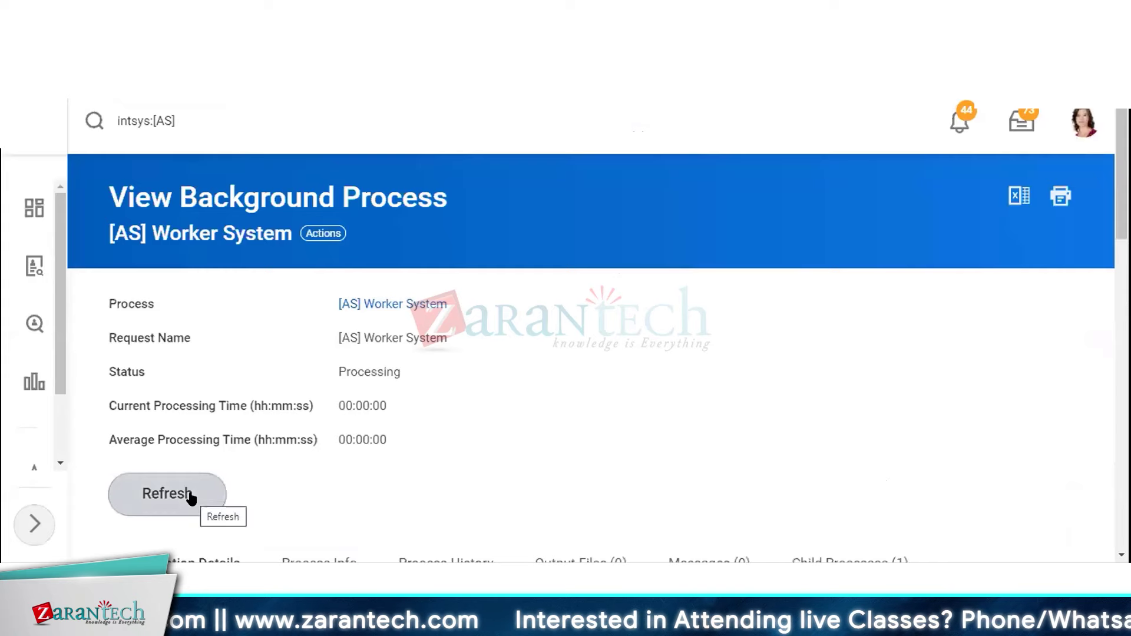
# - Refresh the [AS] Worker System background process until it finishes and display its output files
pyautogui.click(191, 497)
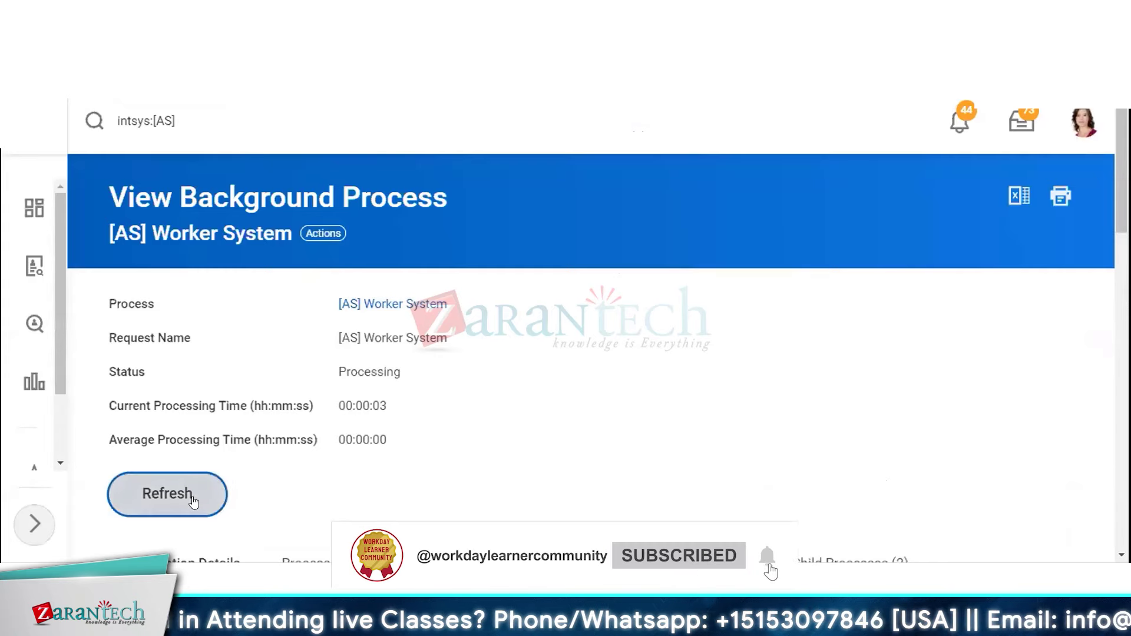
pyautogui.click(192, 499)
pyautogui.scroll(-3, 254, 488)
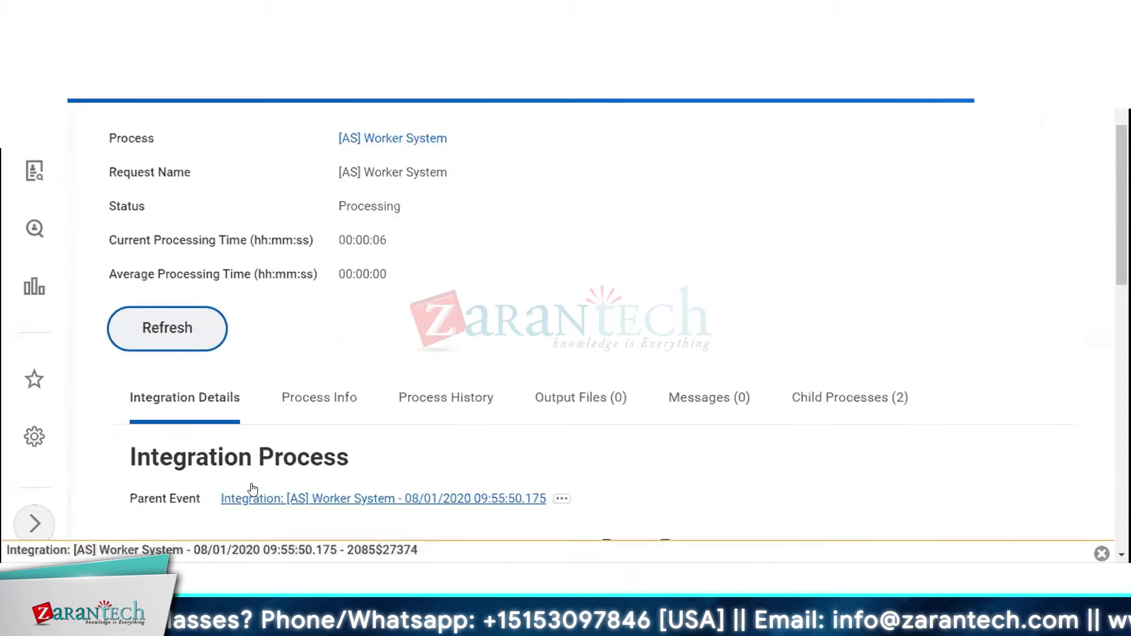
pyautogui.scroll(-3, 176, 434)
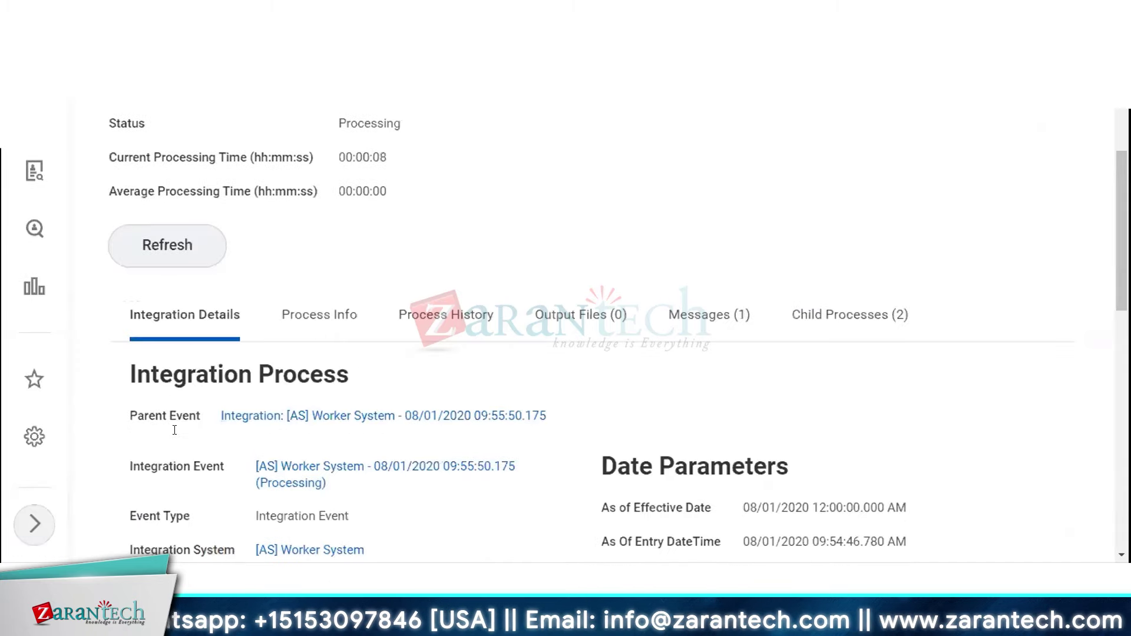
pyautogui.click(177, 248)
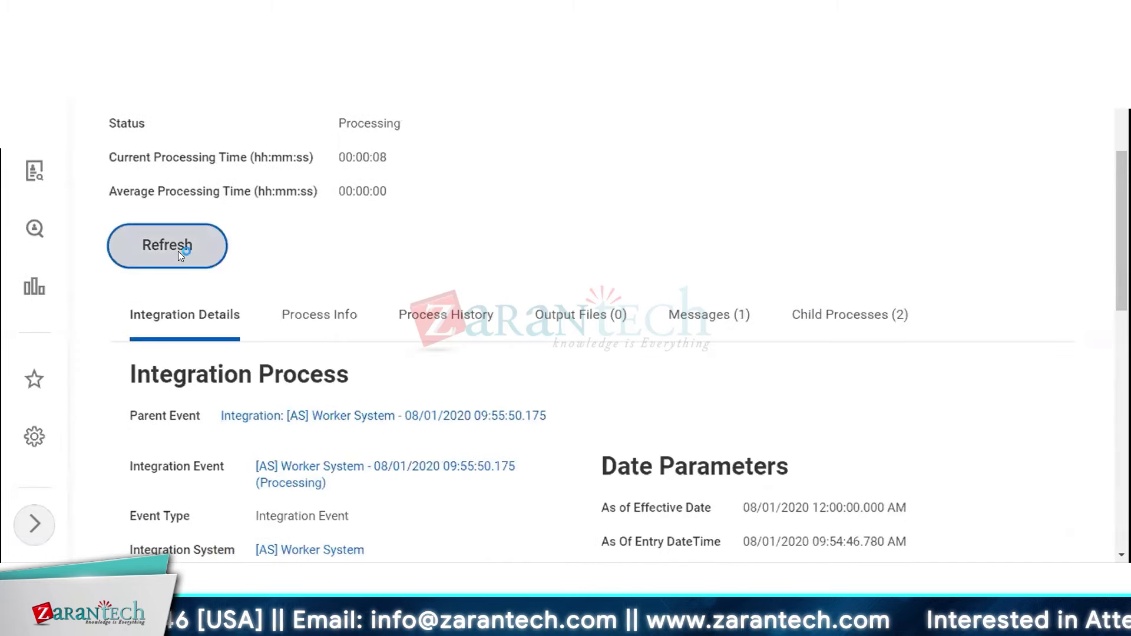
pyautogui.scroll(-3, 206, 436)
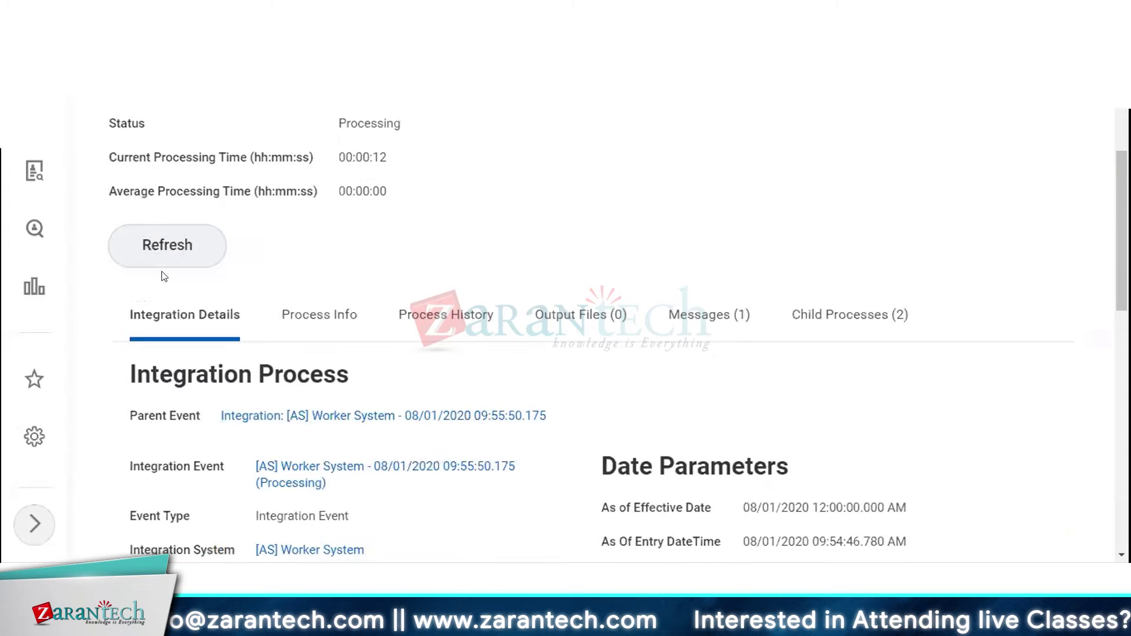
pyautogui.click(158, 245)
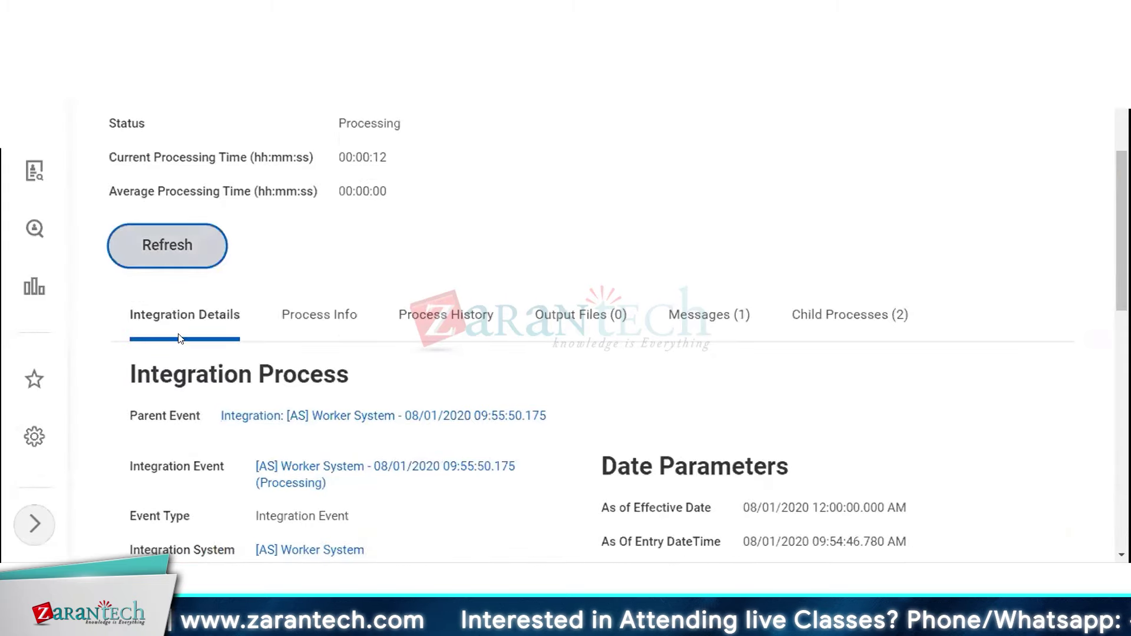
pyautogui.scroll(-3, 222, 377)
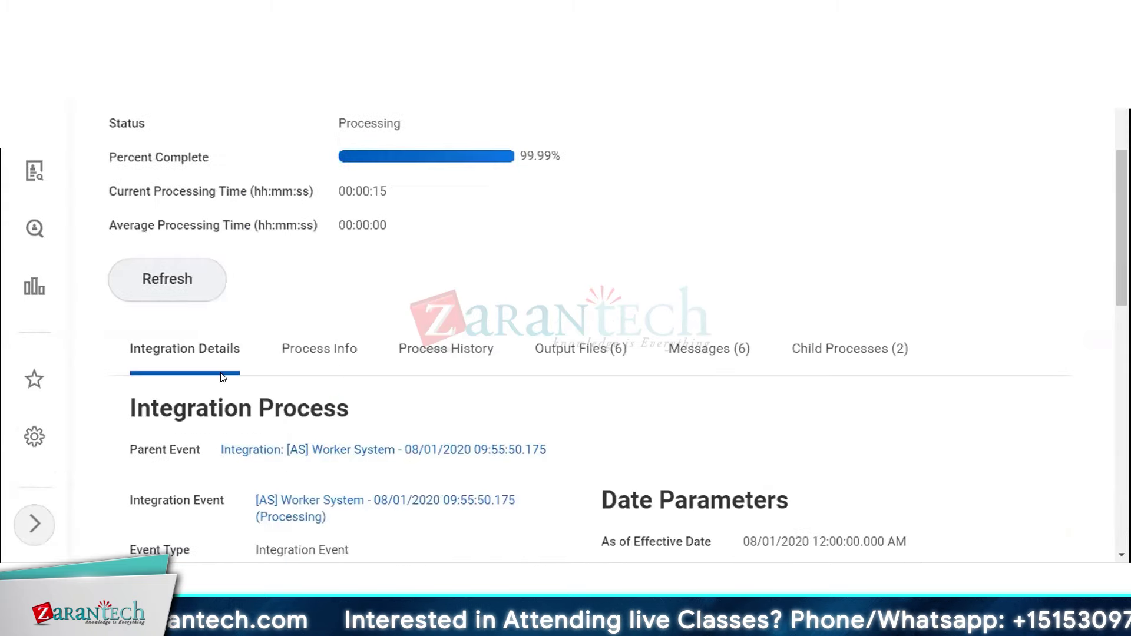
pyautogui.click(132, 278)
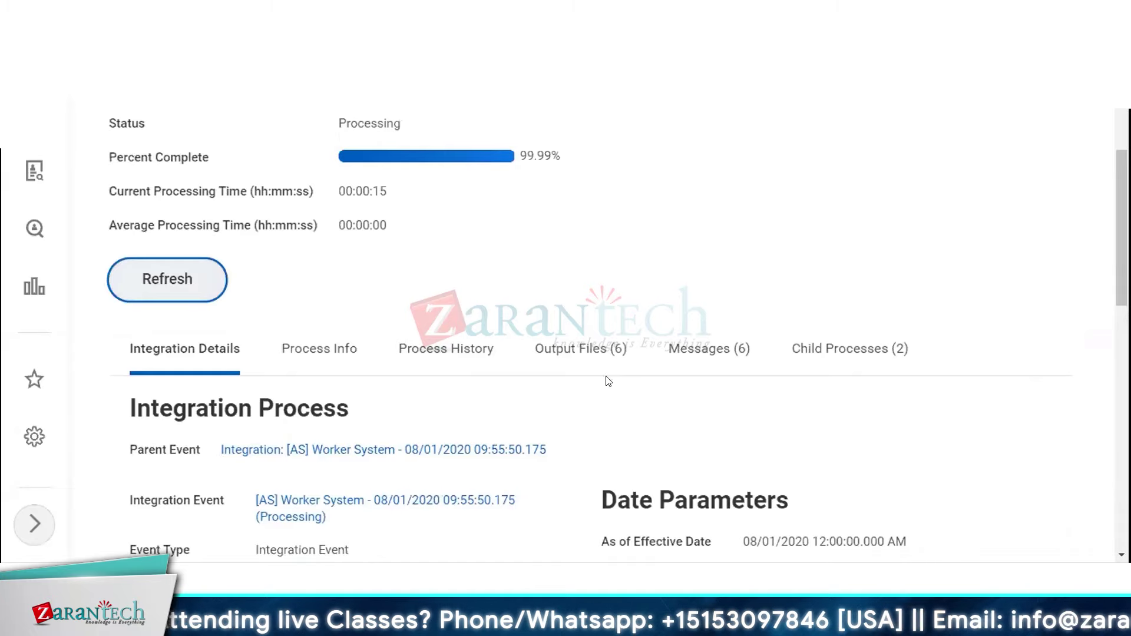
pyautogui.scroll(-3, 588, 434)
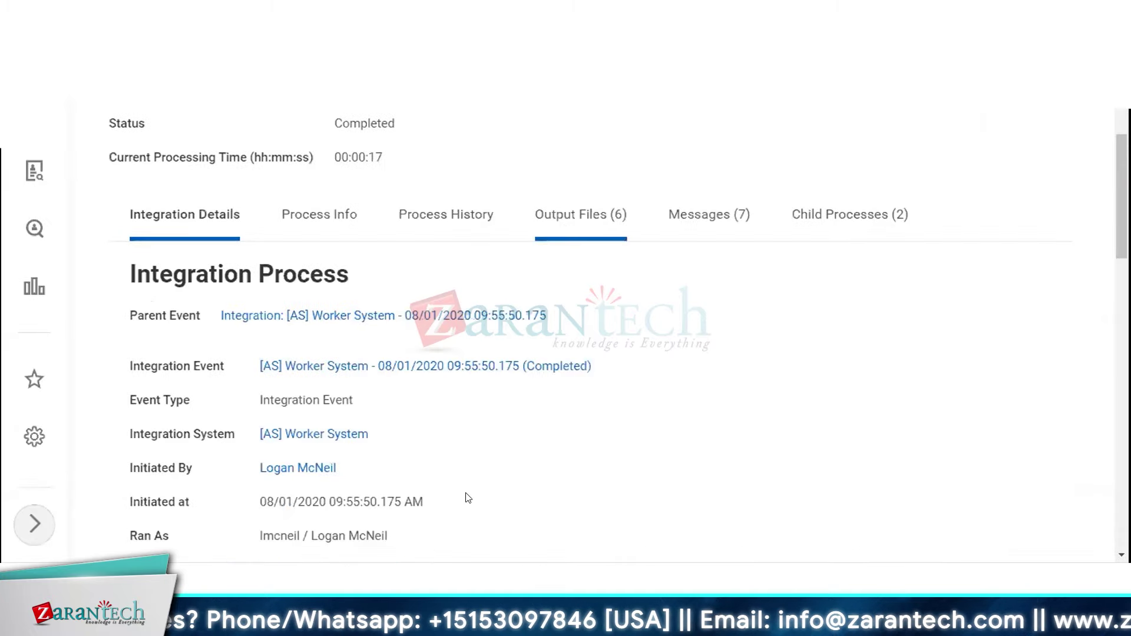
pyautogui.scroll(-1, 467, 497)
pyautogui.scroll(5, 1002, 385)
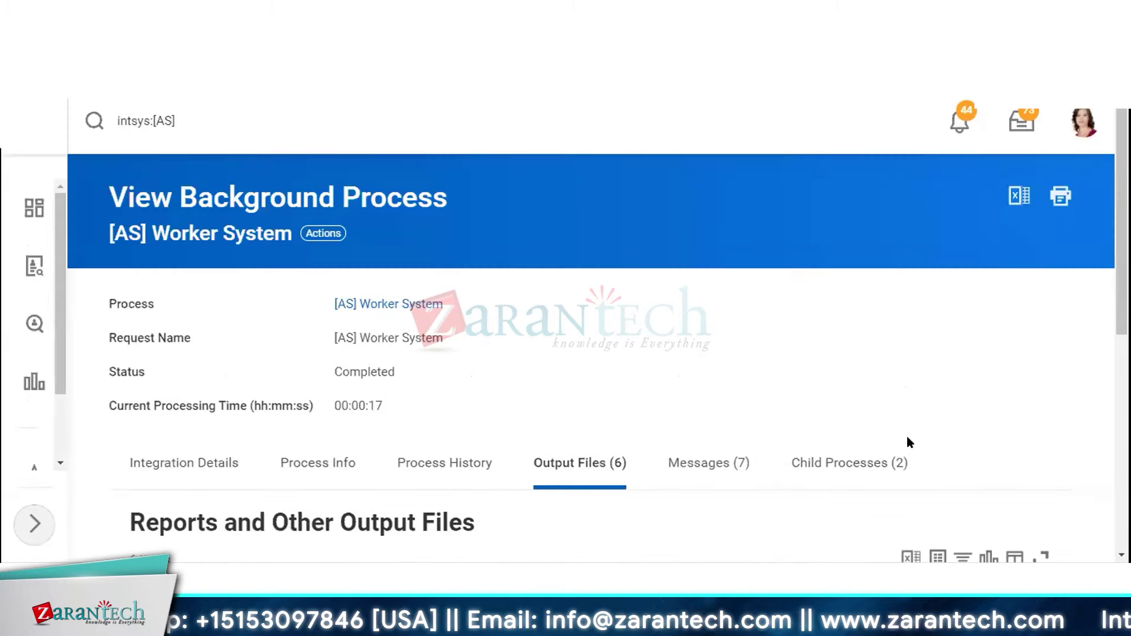
# - Open DataChangesAudit.html from the output files and expand the details of all workers
pyautogui.scroll(-5, 910, 438)
pyautogui.scroll(2, 522, 405)
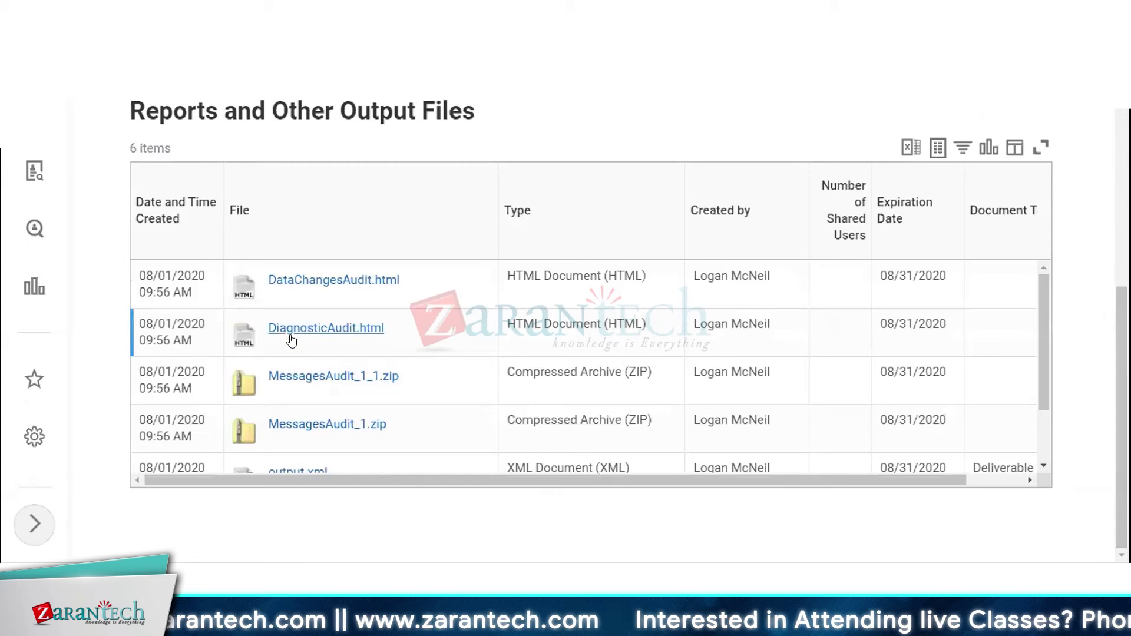
pyautogui.click(339, 287)
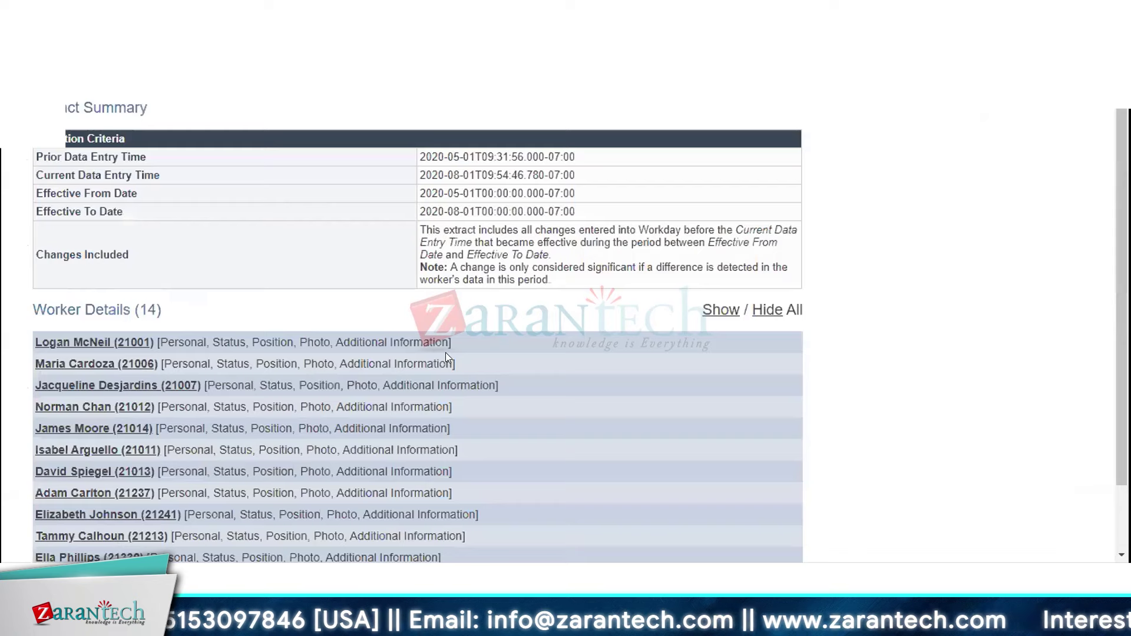
pyautogui.scroll(-1, 445, 352)
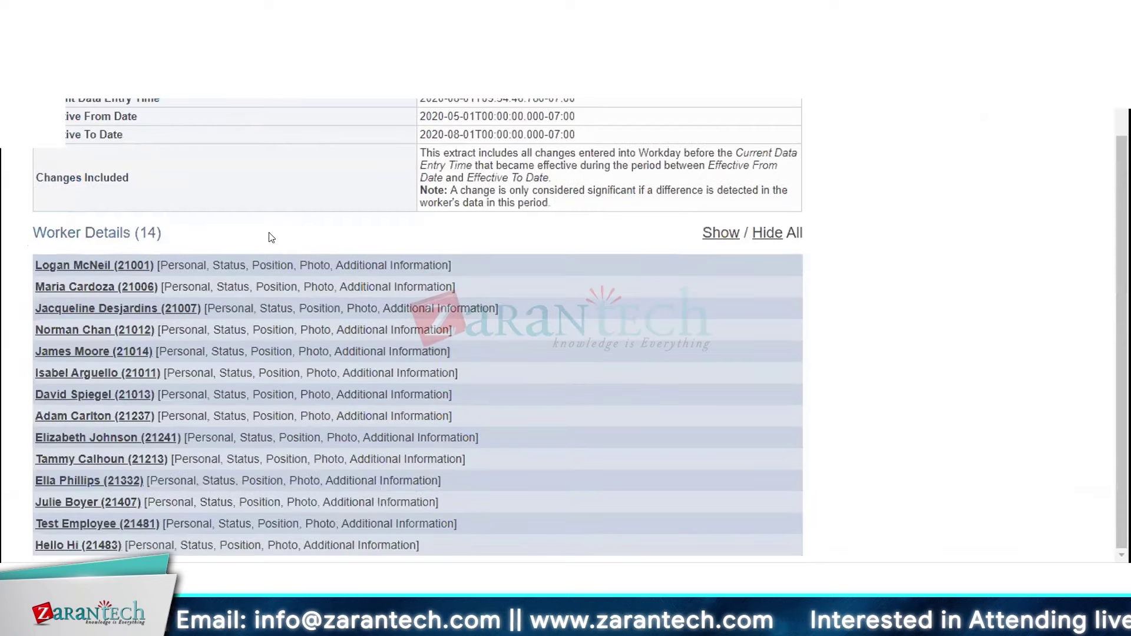
pyautogui.click(715, 233)
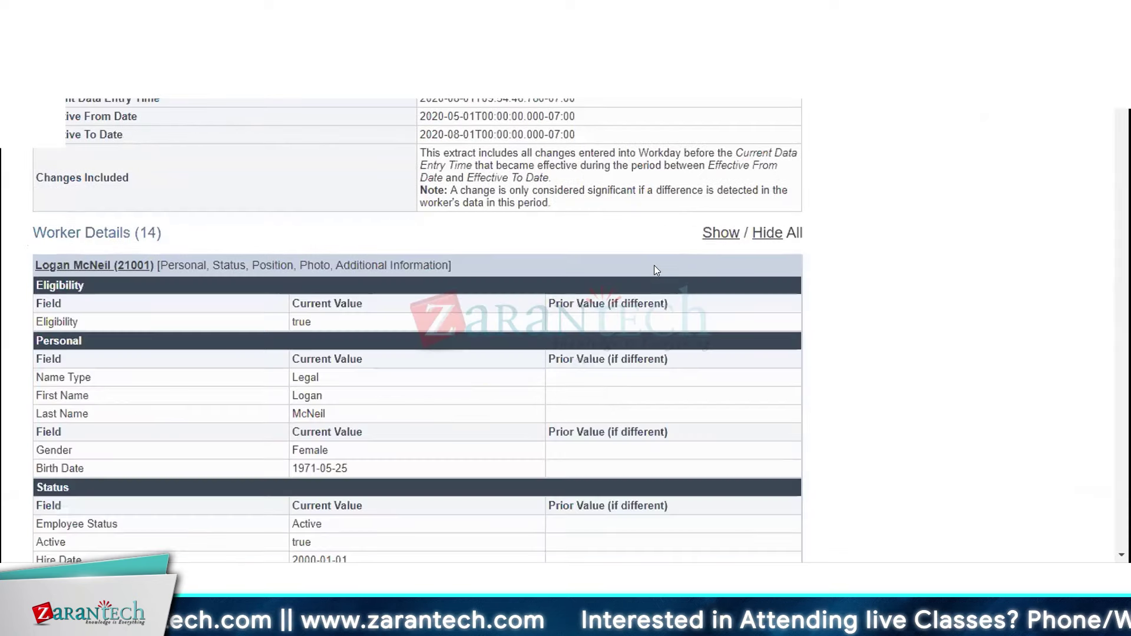
# - Compare the current and prior values in the workers' position, supervisor and manager email data
pyautogui.scroll(-3, 655, 269)
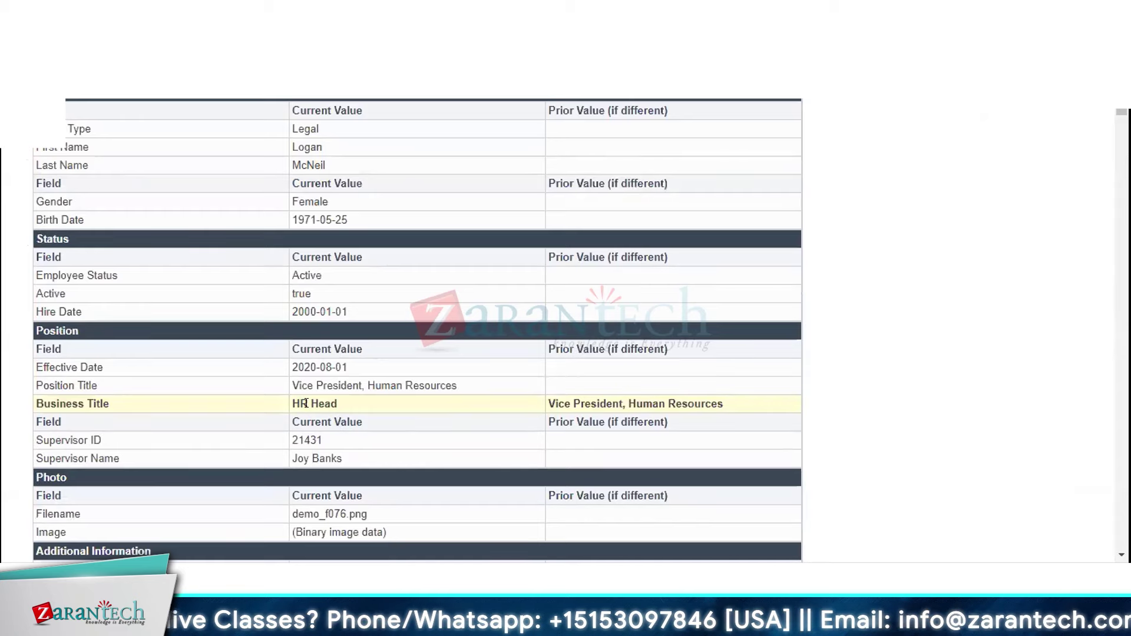
pyautogui.scroll(-7, 305, 403)
pyautogui.scroll(-15, 306, 403)
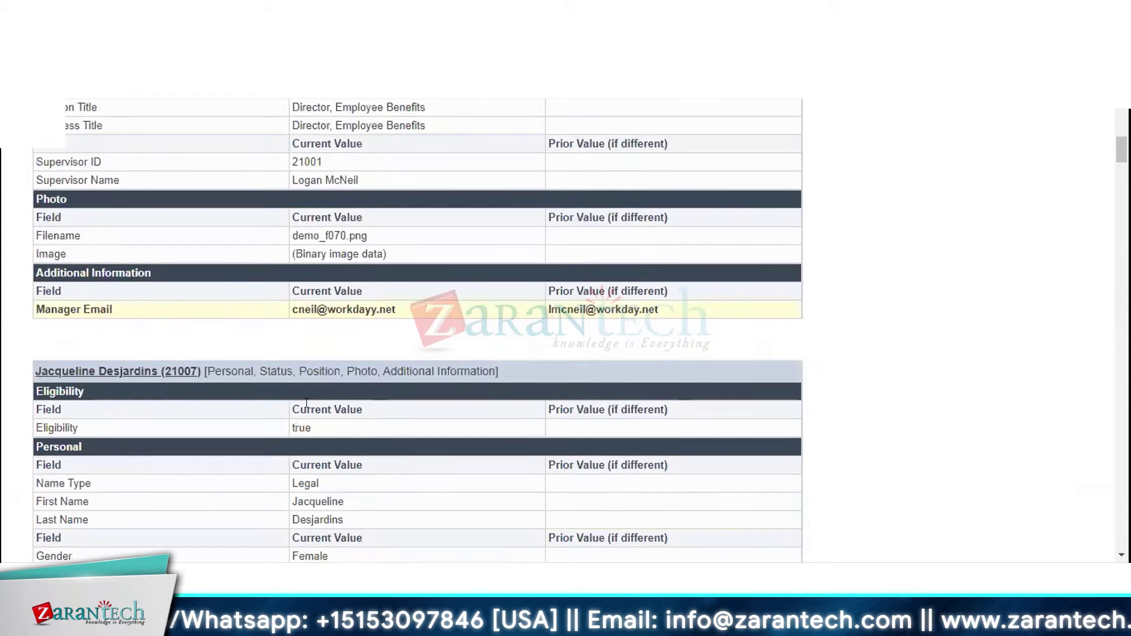
pyautogui.scroll(-4, 309, 405)
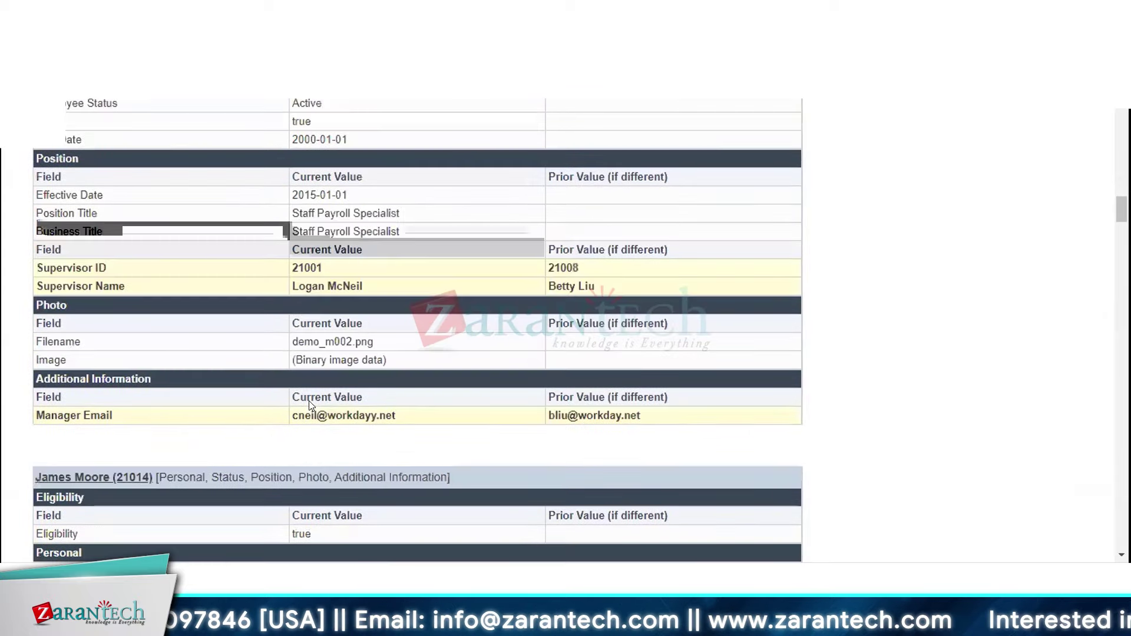
pyautogui.scroll(-6, 306, 397)
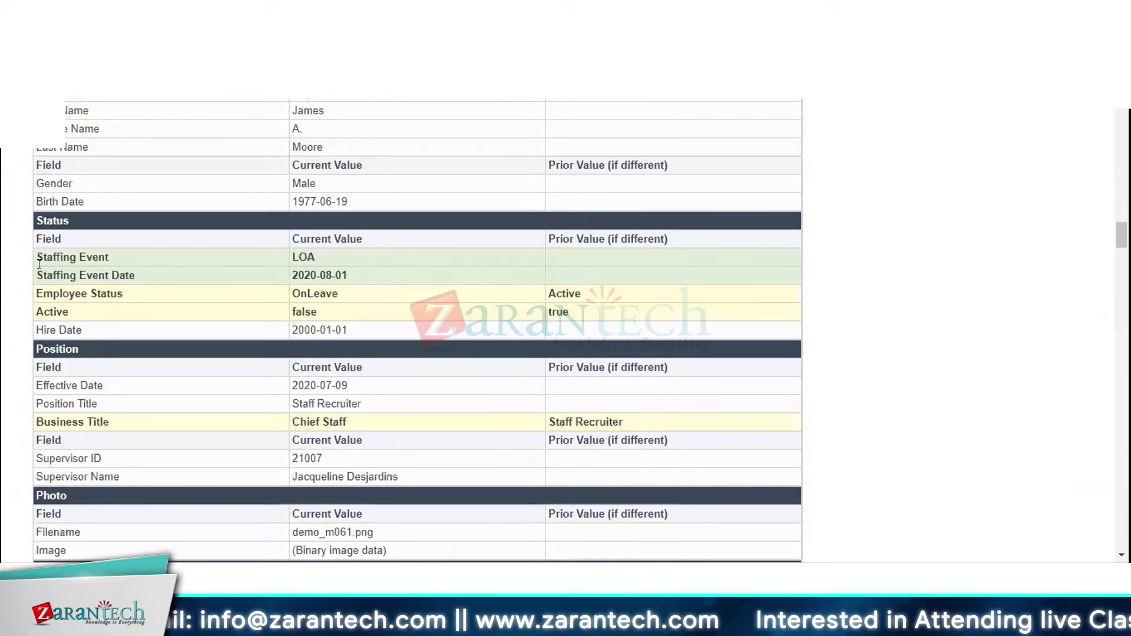
# - Examine the LOA worker's staffing event, employee status and business title changes, check the following workers, and close the audit file
pyautogui.moveTo(46, 259); pyautogui.dragTo(577, 271)
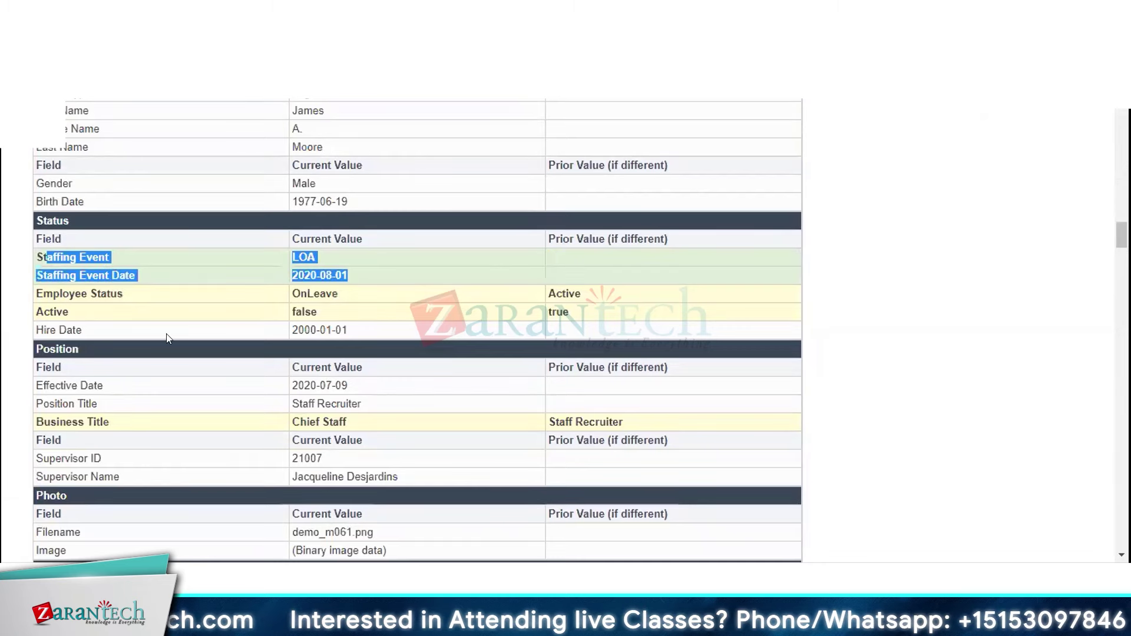
pyautogui.click(47, 288)
pyautogui.moveTo(47, 289); pyautogui.dragTo(446, 302)
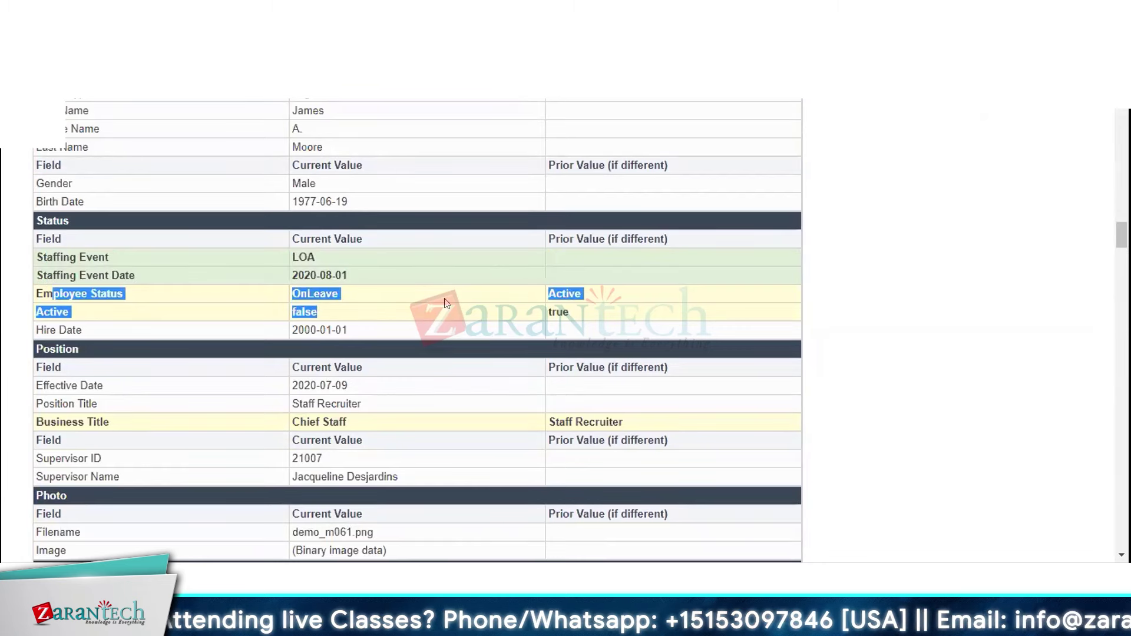
pyautogui.click(552, 292)
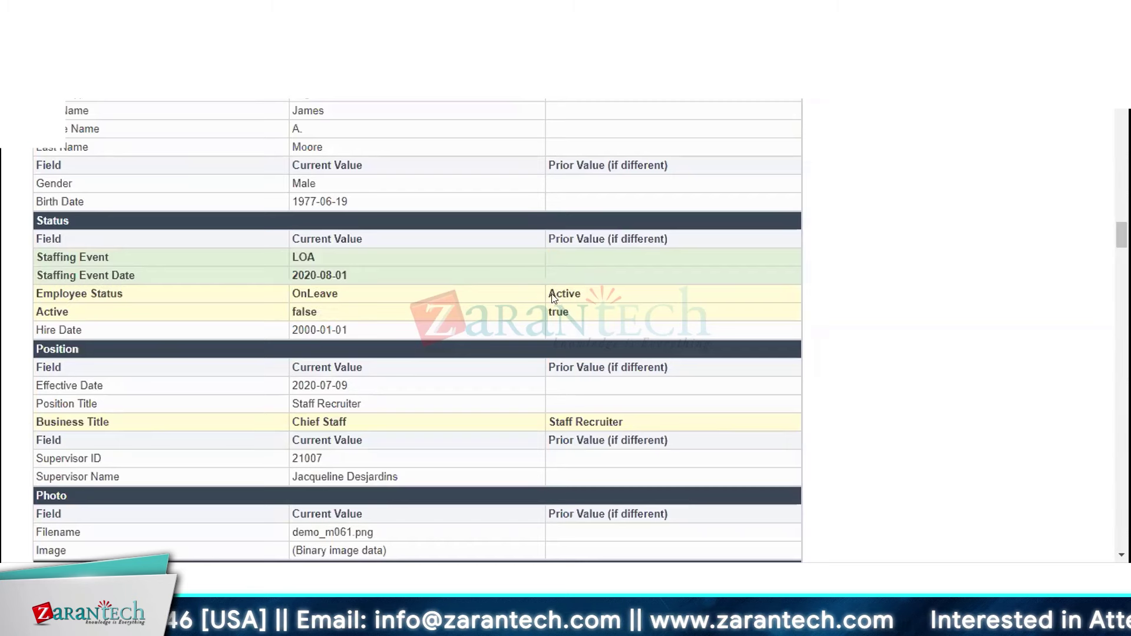
pyautogui.doubleClick(315, 290)
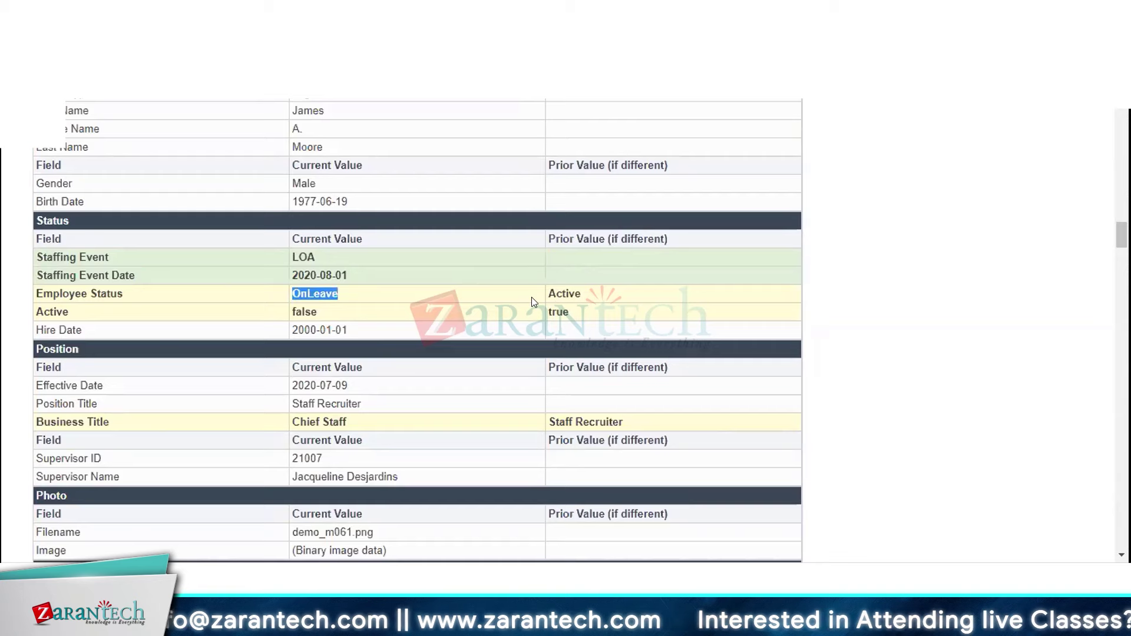
pyautogui.scroll(-3, 394, 392)
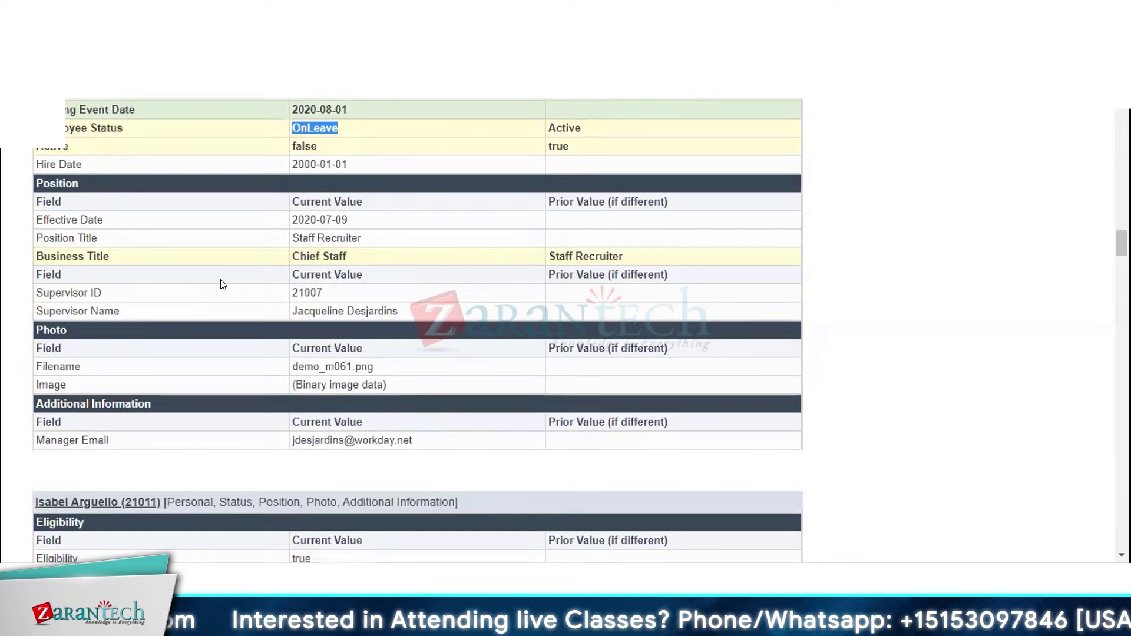
pyautogui.tripleClick(591, 254)
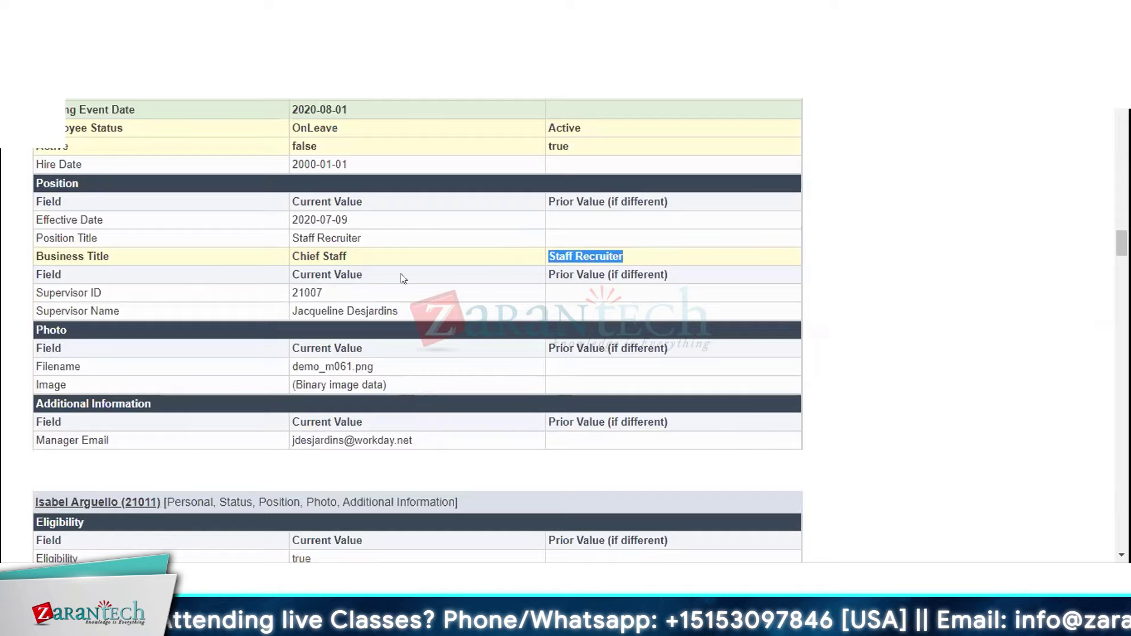
pyautogui.scroll(-15, 469, 340)
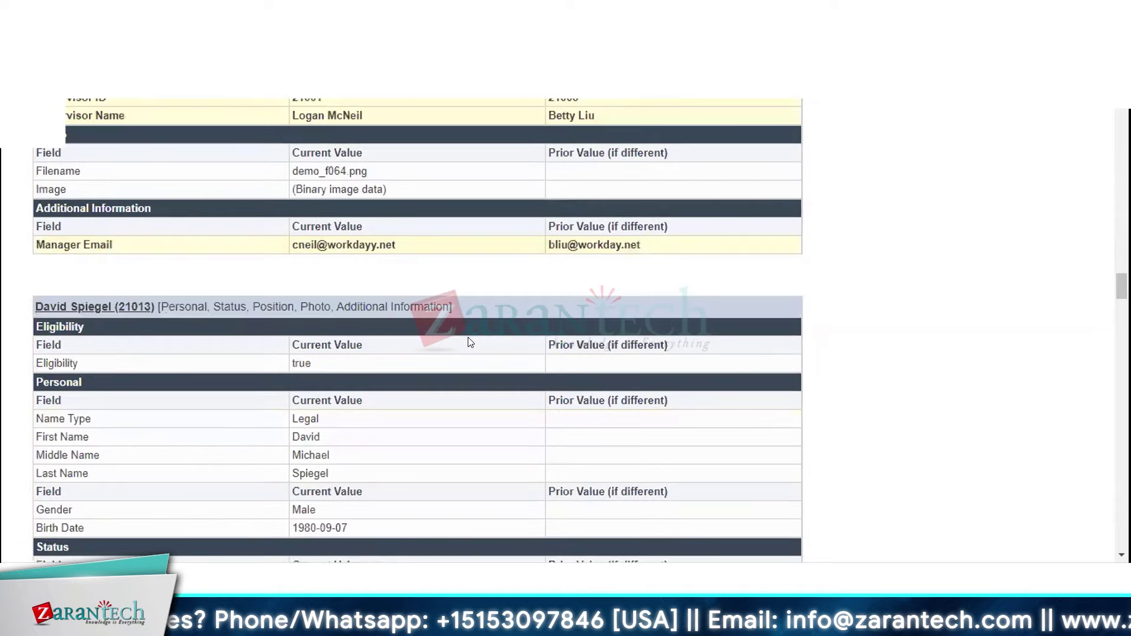
pyautogui.scroll(3, 471, 341)
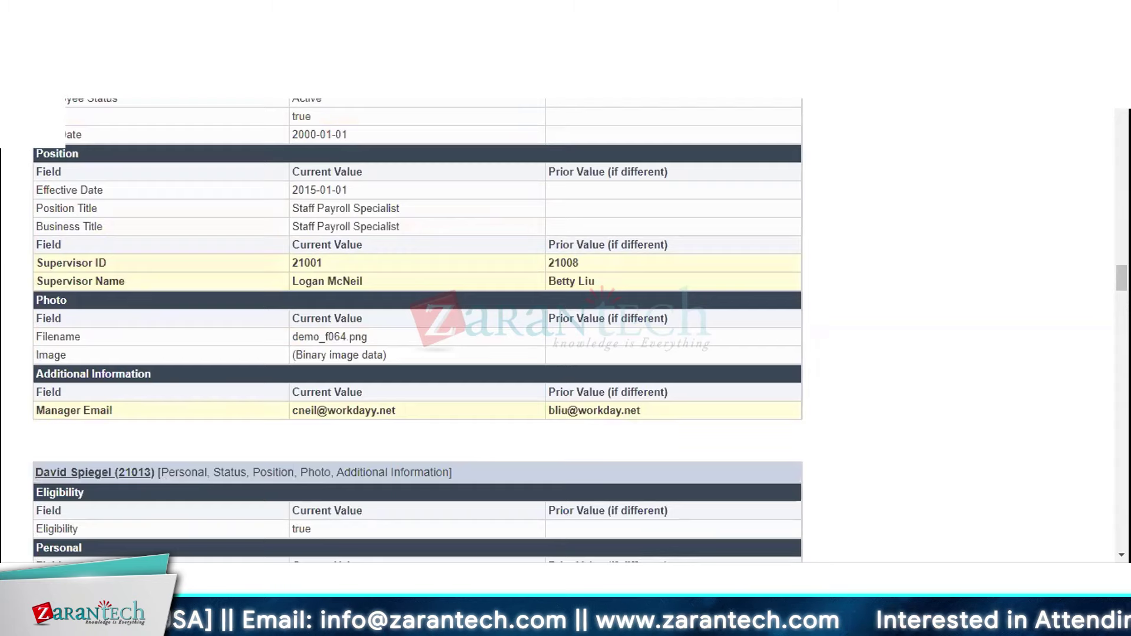
pyautogui.hotkey('ctrl', 'w')
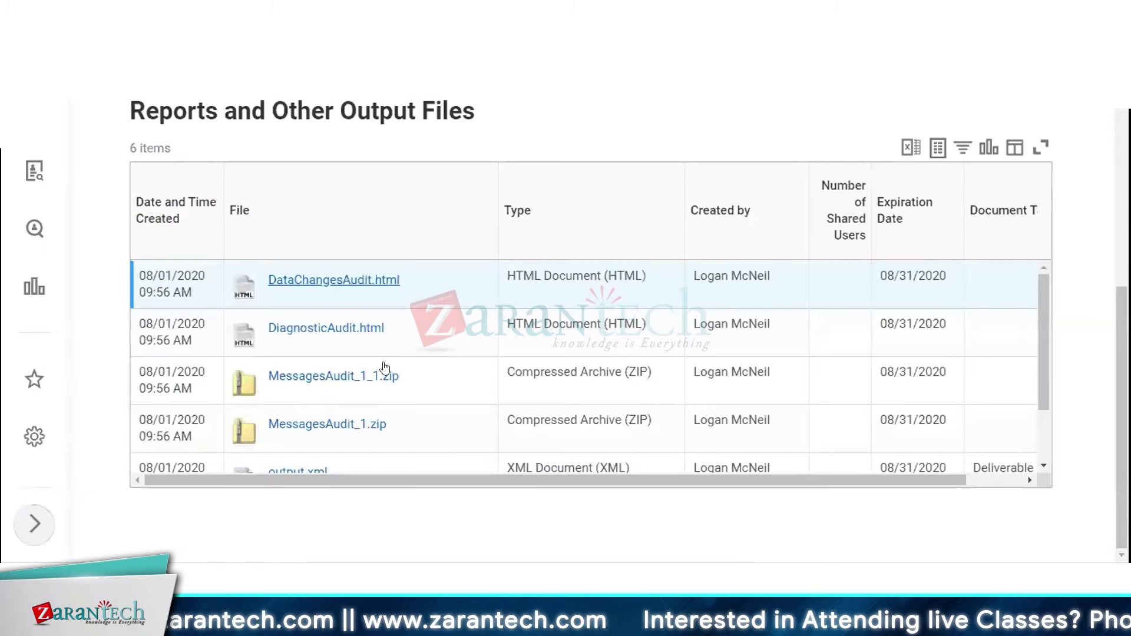
# - Open output.xml from the output files and examine the Operation element in the first worker's Position section
pyautogui.scroll(-2, 384, 367)
pyautogui.click(310, 397)
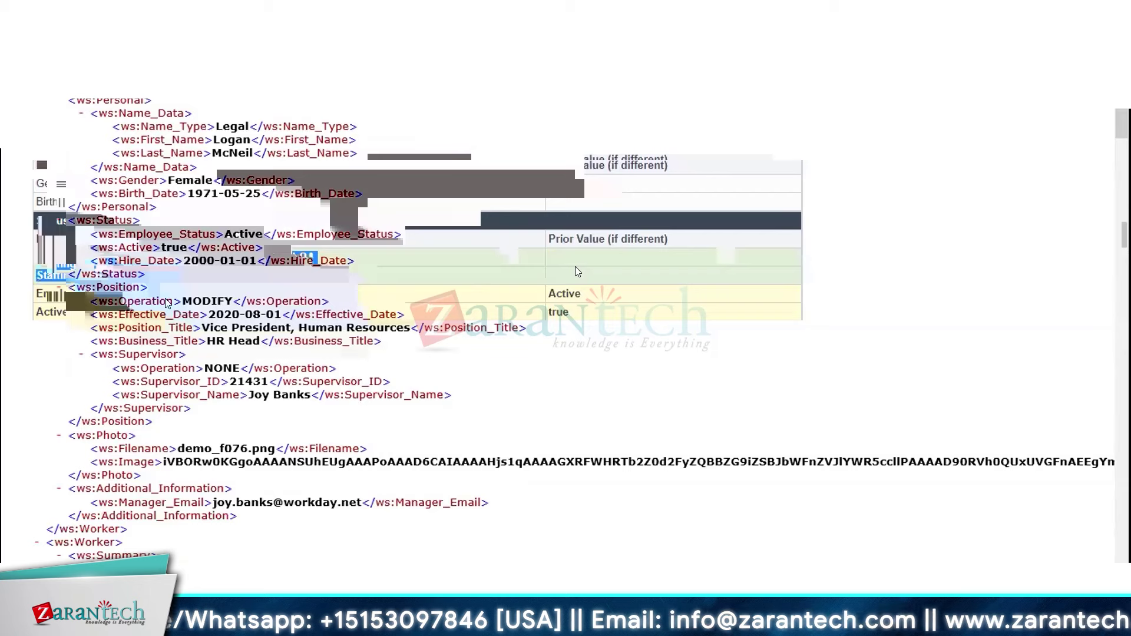
pyautogui.moveTo(119, 301); pyautogui.dragTo(271, 301)
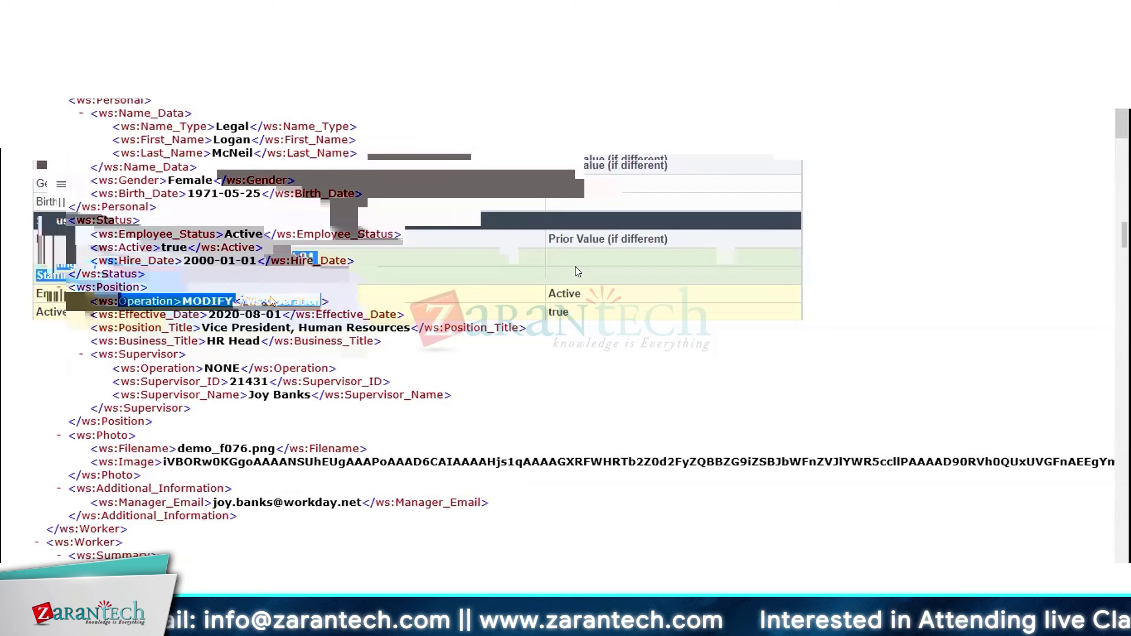
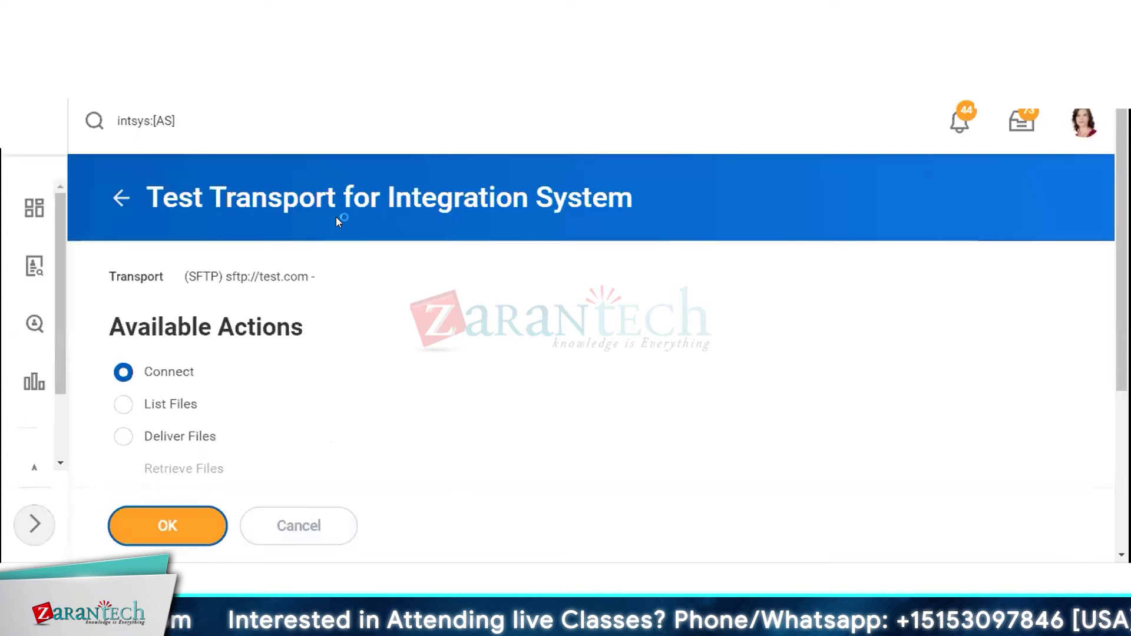
# - Open the [AS] Worker System integration event of 08/01/2020 09:55:50.175 and view its date parameters and logs
pyautogui.scroll(-2, 337, 218)
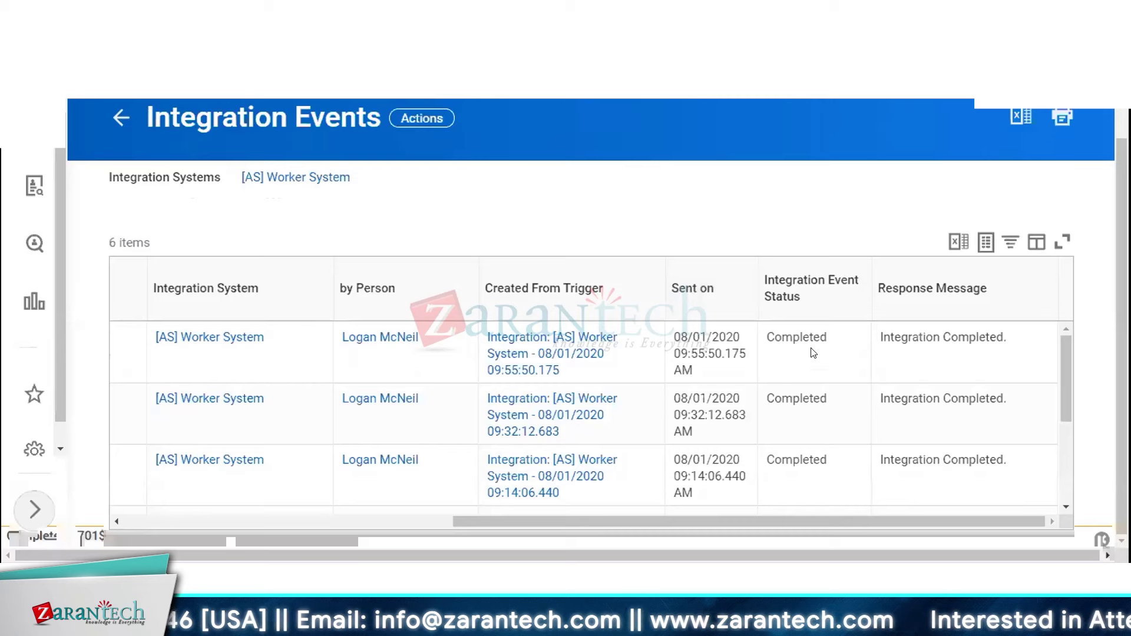
pyautogui.click(521, 360)
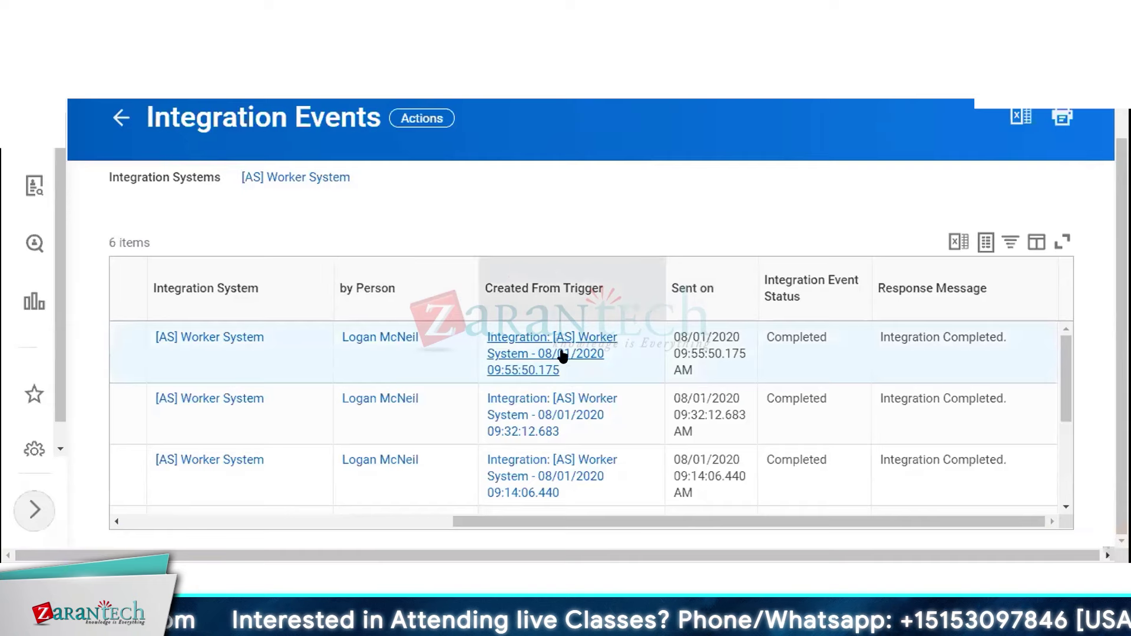
pyautogui.click(556, 350)
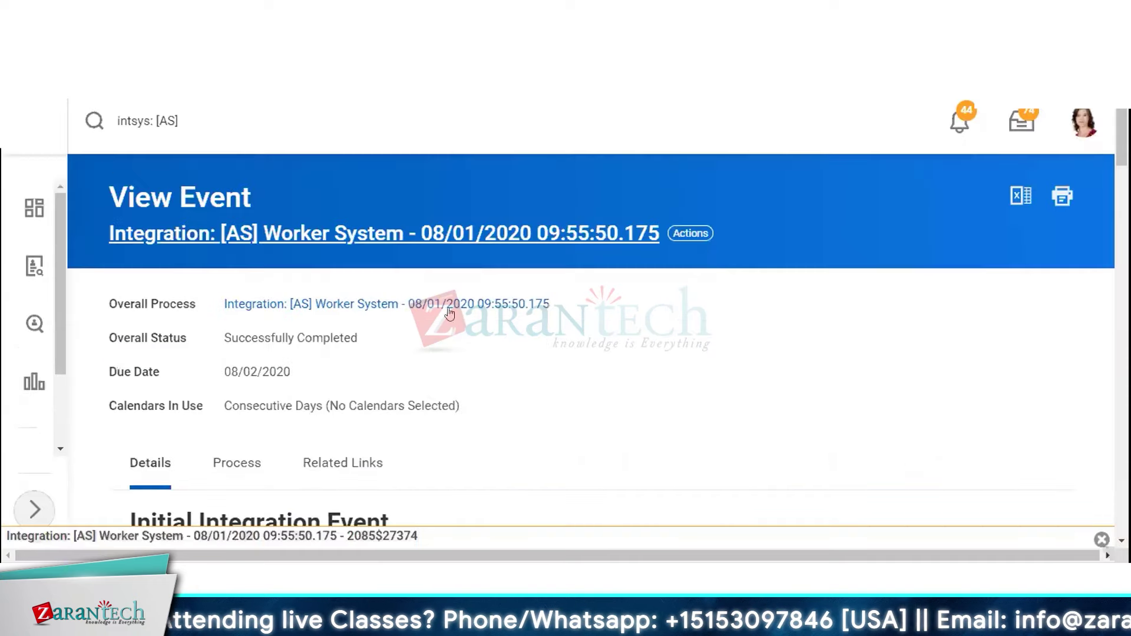
pyautogui.scroll(-4, 444, 318)
pyautogui.scroll(-5, 443, 318)
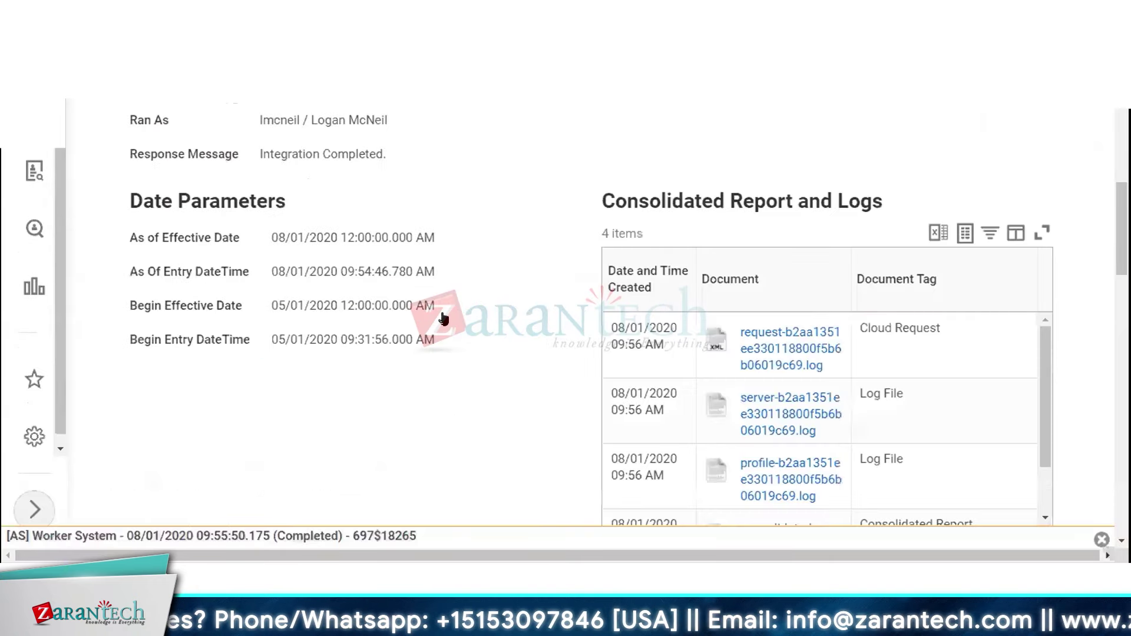
# - Open the Cloud Request log from Consolidated Report and Logs and apply an XML Tools command to it in Notepad++
pyautogui.moveTo(860, 328); pyautogui.dragTo(941, 328)
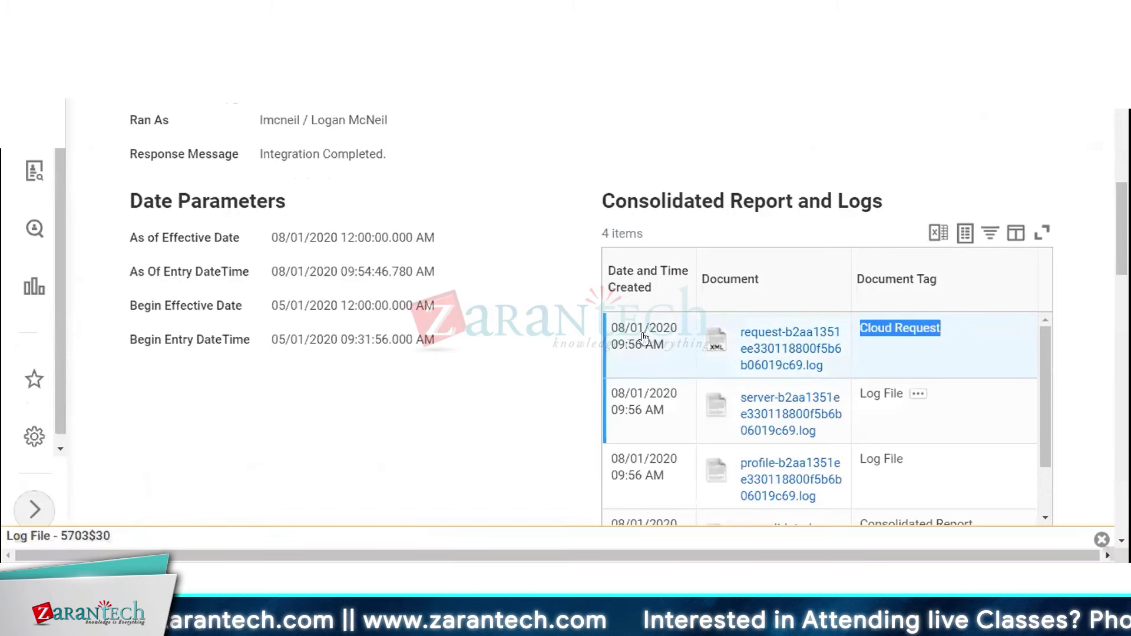
pyautogui.scroll(-4, 707, 290)
pyautogui.scroll(3, 1064, 194)
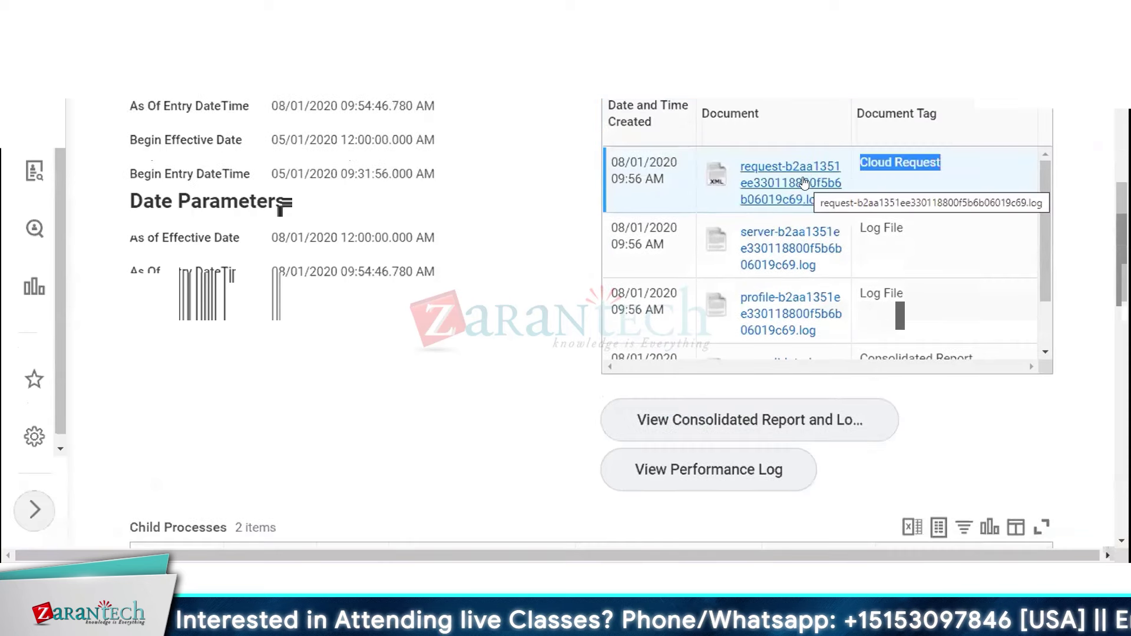
pyautogui.click(804, 183)
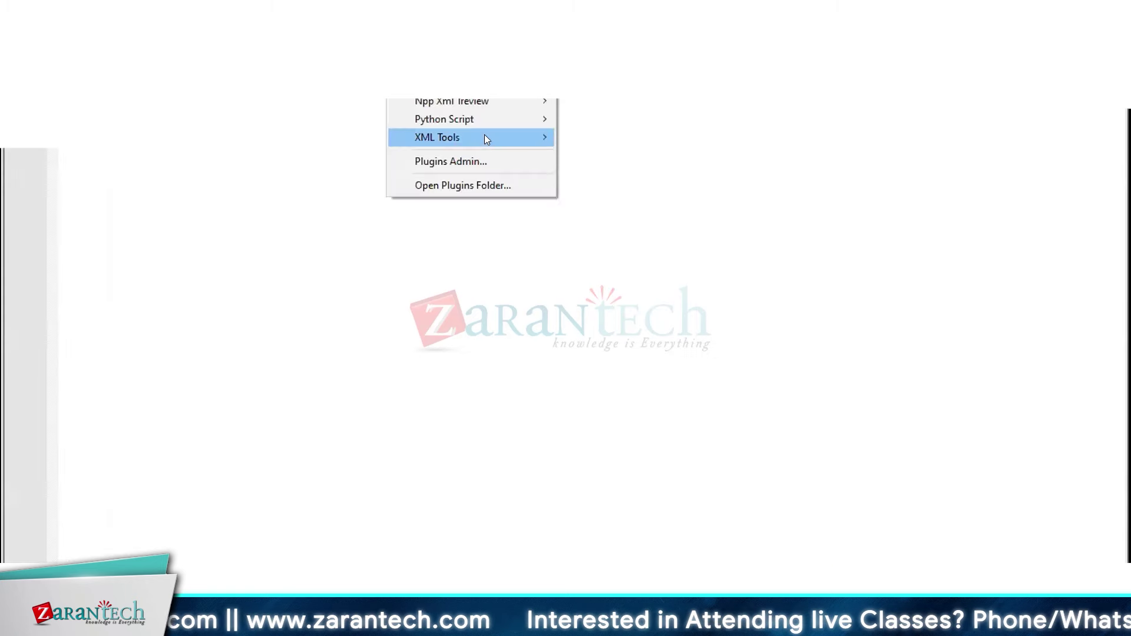
pyautogui.moveTo(484, 134)
pyautogui.click(671, 320)
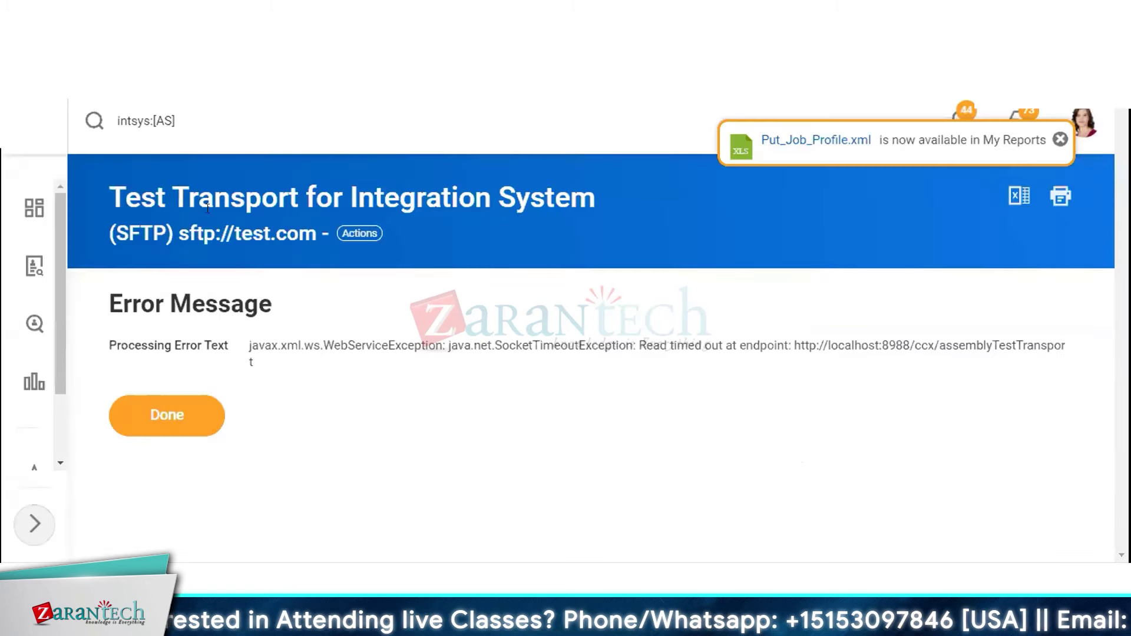
# - Examine the Processing Error Text of the transport test for sftp://test.com, including its exception and endpoint address
pyautogui.moveTo(252, 346); pyautogui.dragTo(948, 366)
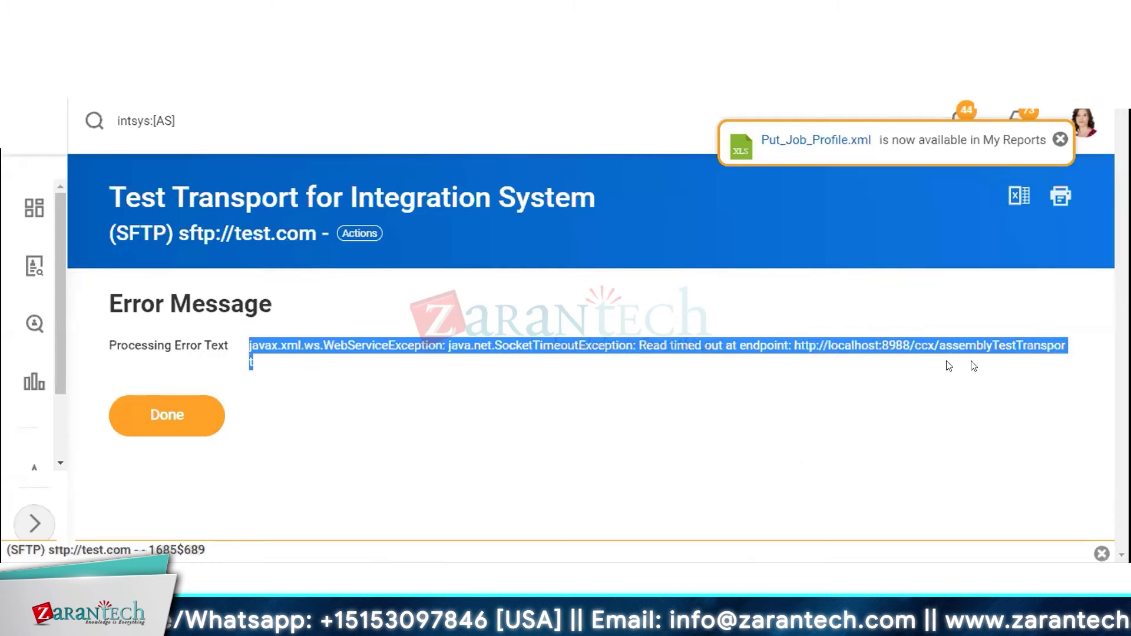
pyautogui.click(567, 379)
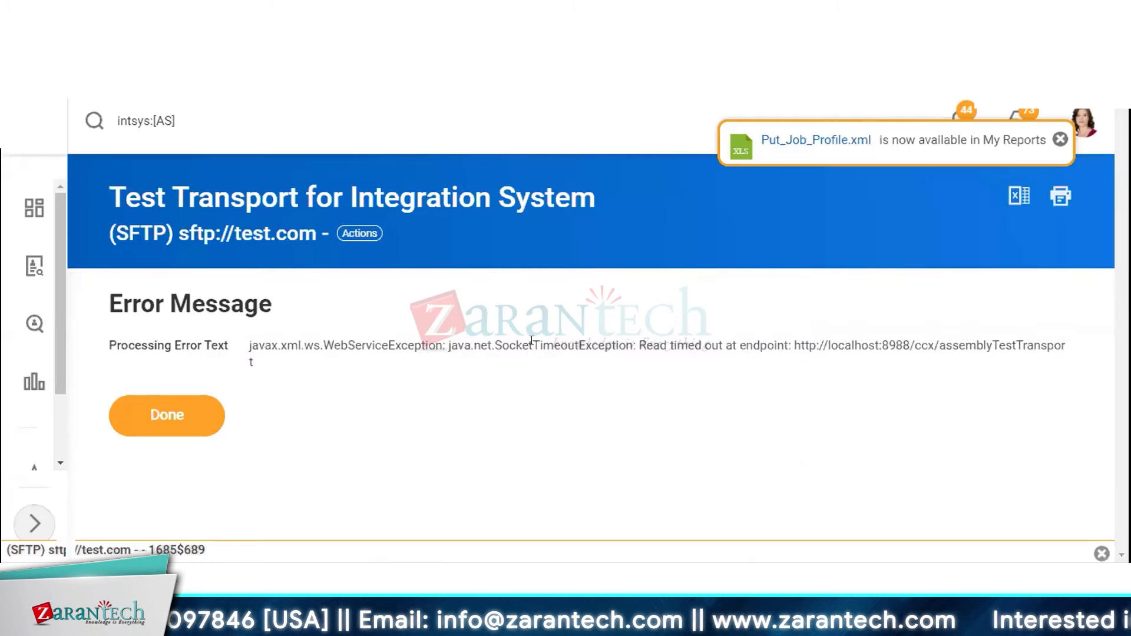
pyautogui.moveTo(508, 344); pyautogui.dragTo(749, 343)
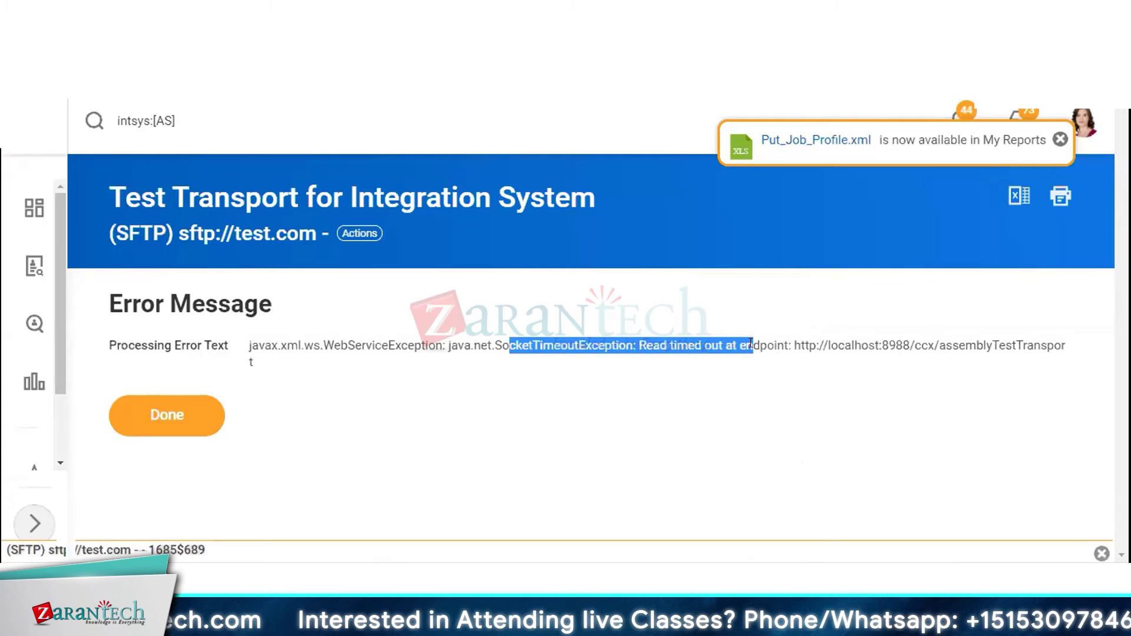
pyautogui.moveTo(752, 345); pyautogui.dragTo(824, 345)
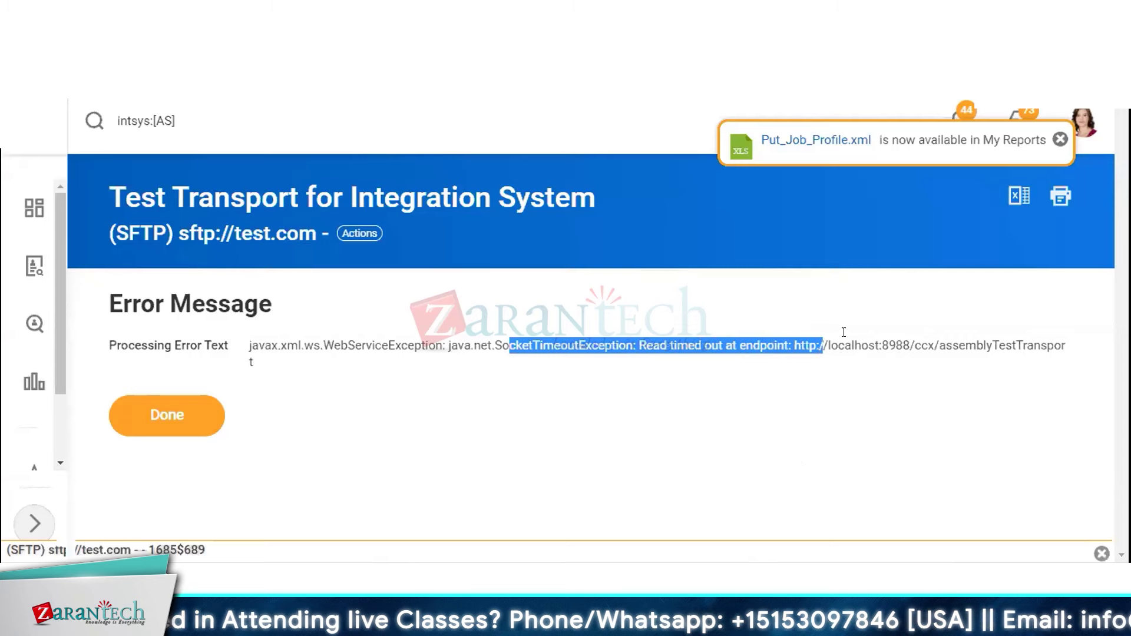
pyautogui.click(844, 331)
pyautogui.tripleClick(842, 345)
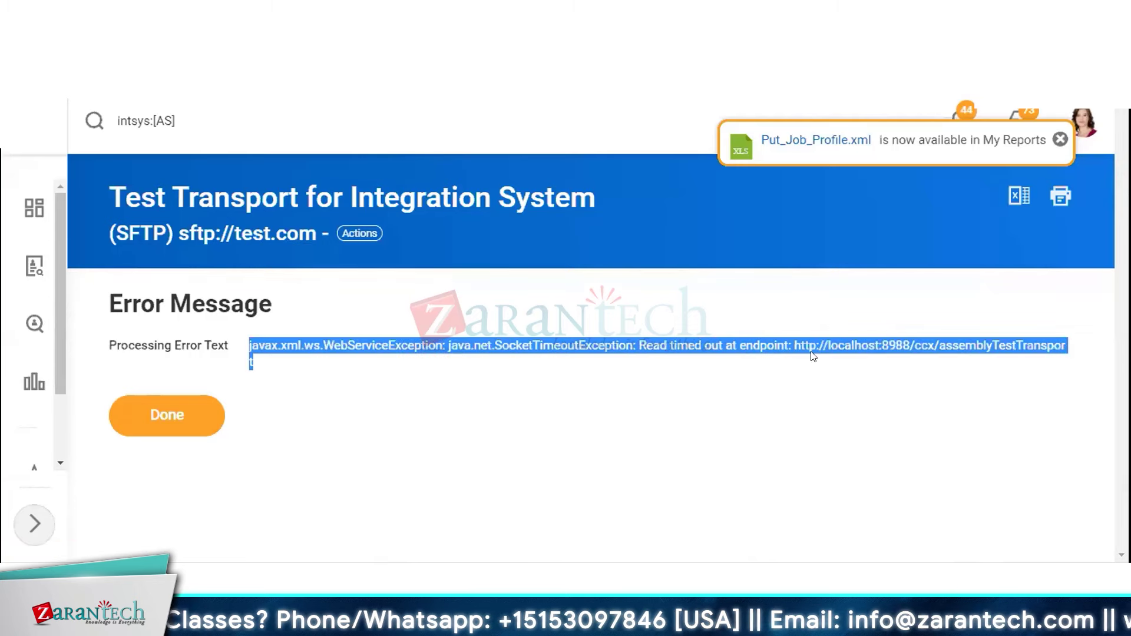
pyautogui.click(817, 344)
pyautogui.moveTo(820, 340); pyautogui.dragTo(889, 343)
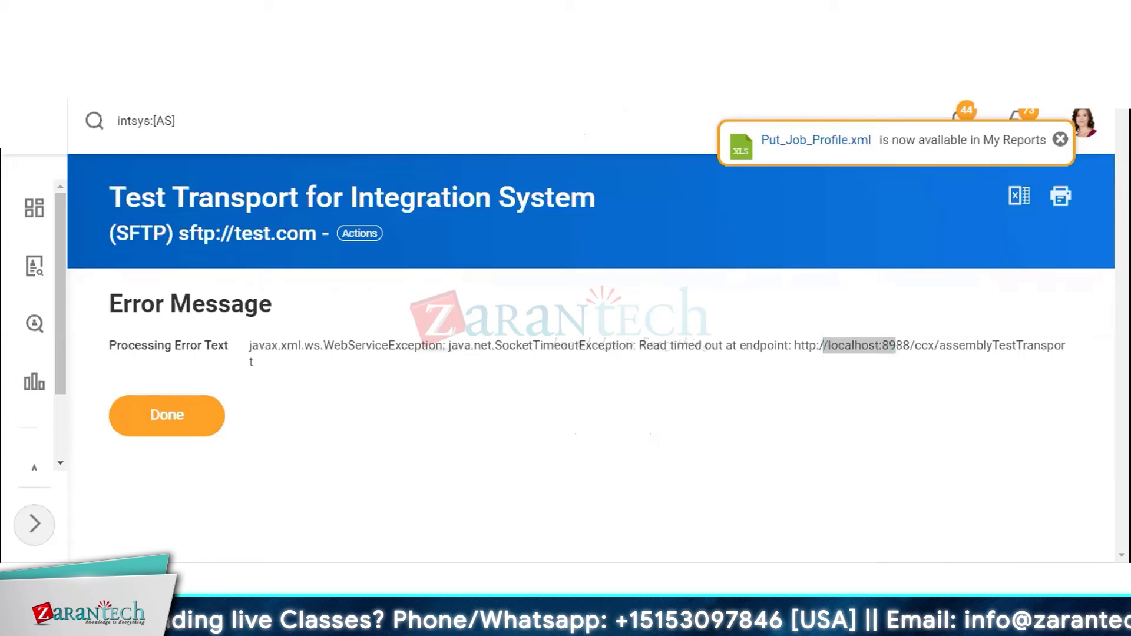
pyautogui.moveTo(126, 195); pyautogui.dragTo(642, 198)
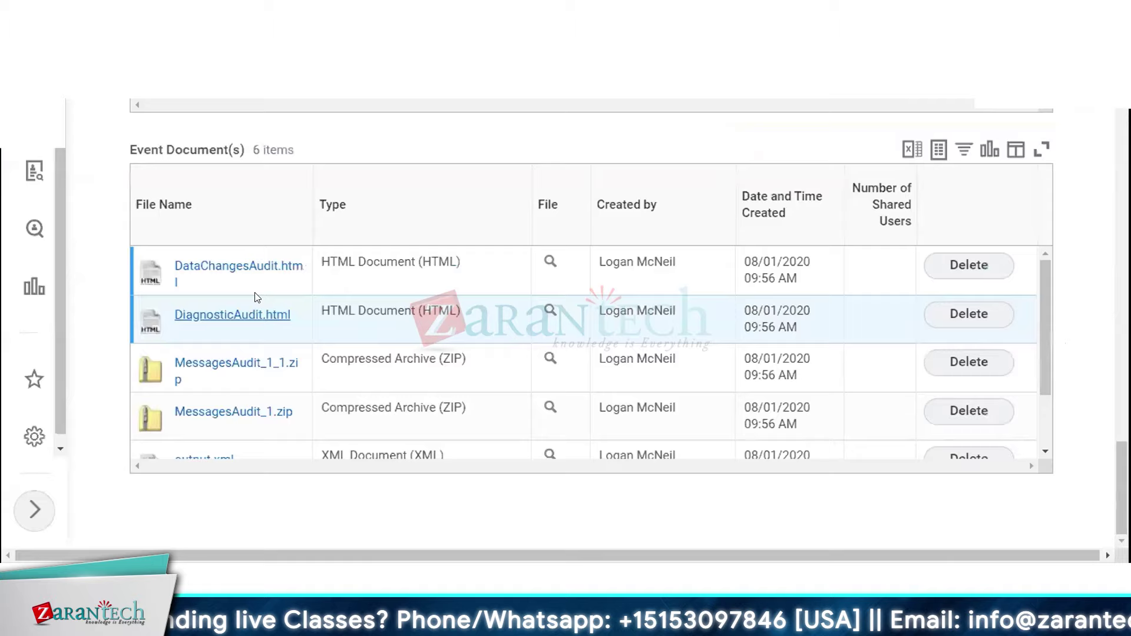
# - Leave the integration event's documents and find the Create Integration System task by searching for "create int sys"
pyautogui.scroll(5, 271, 259)
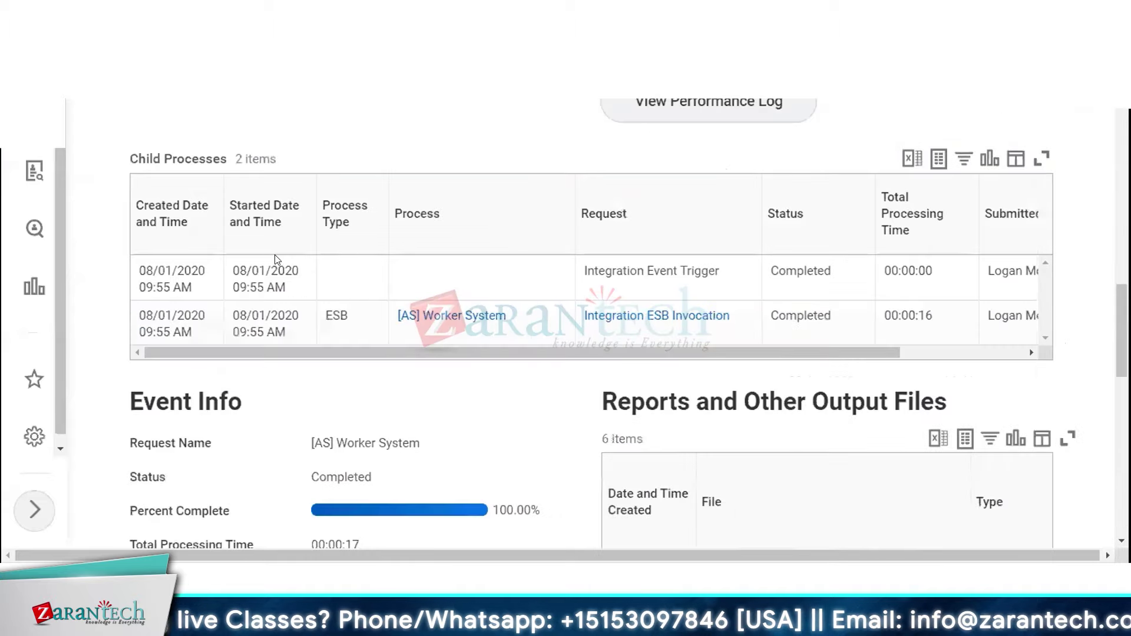
pyautogui.scroll(10, 454, 171)
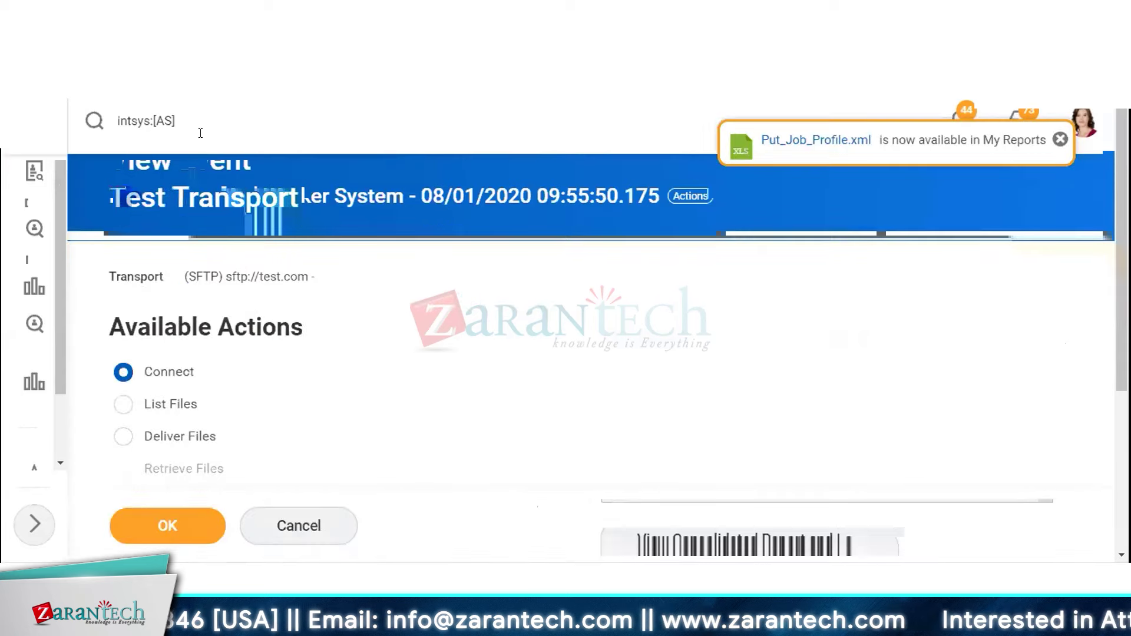
pyautogui.click(192, 112)
pyautogui.write('create')
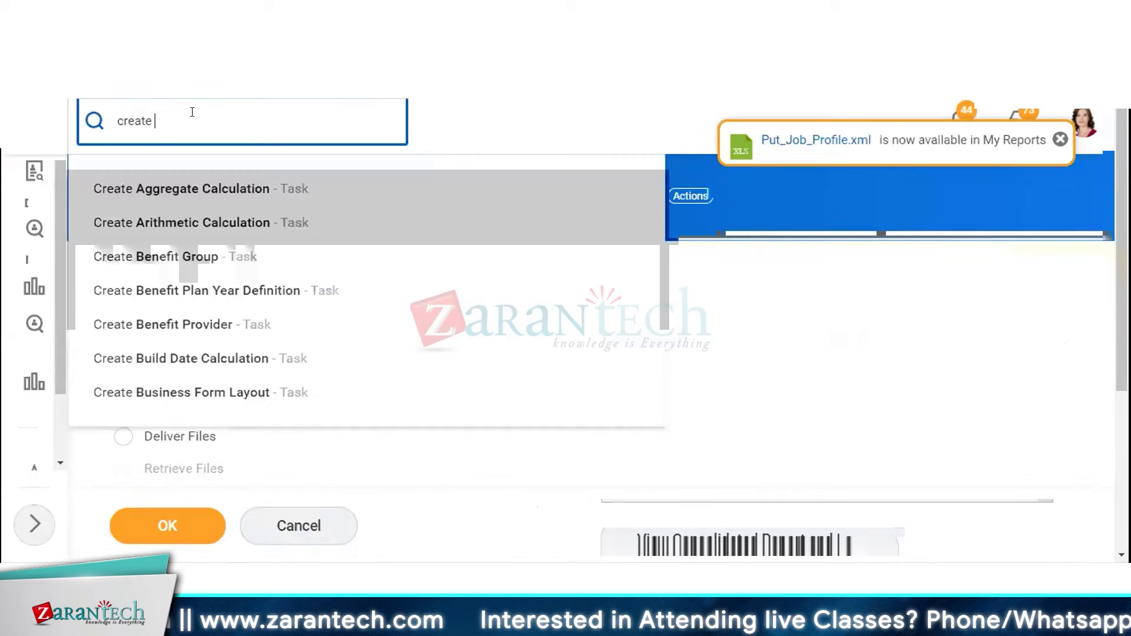
pyautogui.write(' int sys')
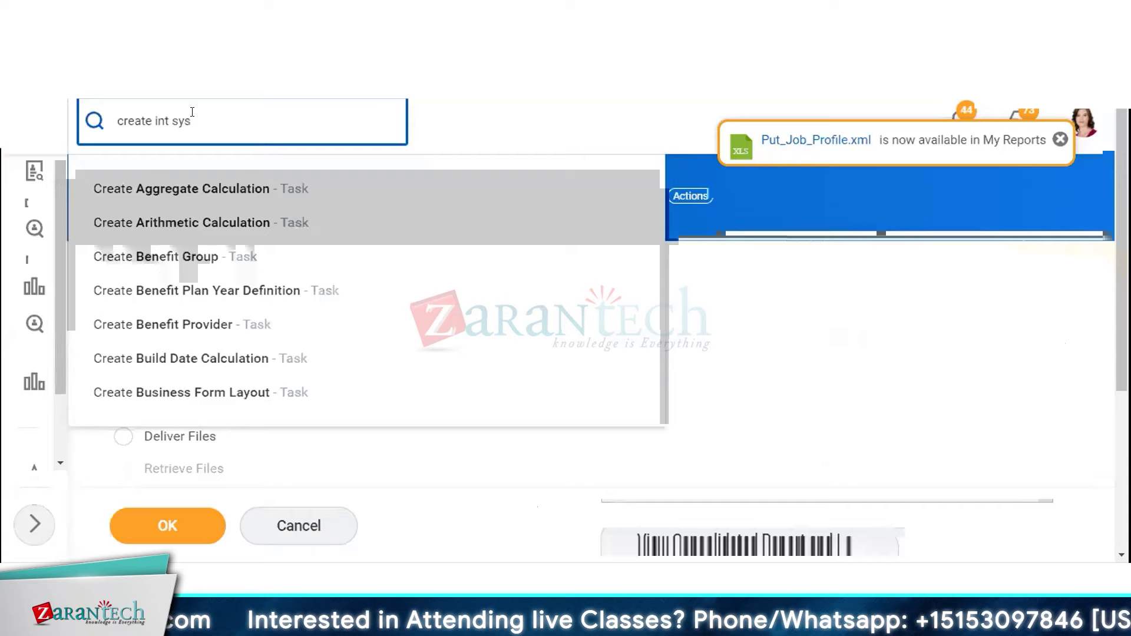
pyautogui.press('Return')
# - Name the new integration system "[AS] Worker Document Transformation"
pyautogui.write('[AS] Wpr')
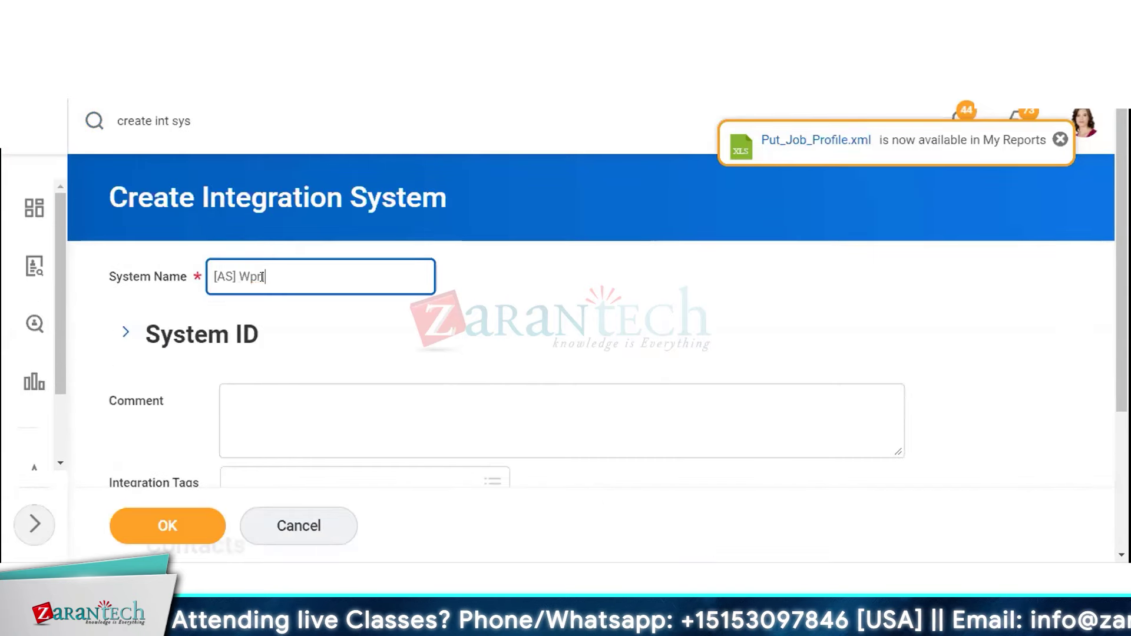
pyautogui.press('BackSpace')
pyautogui.press('BackSpace')
pyautogui.write('orker Document Transformation')
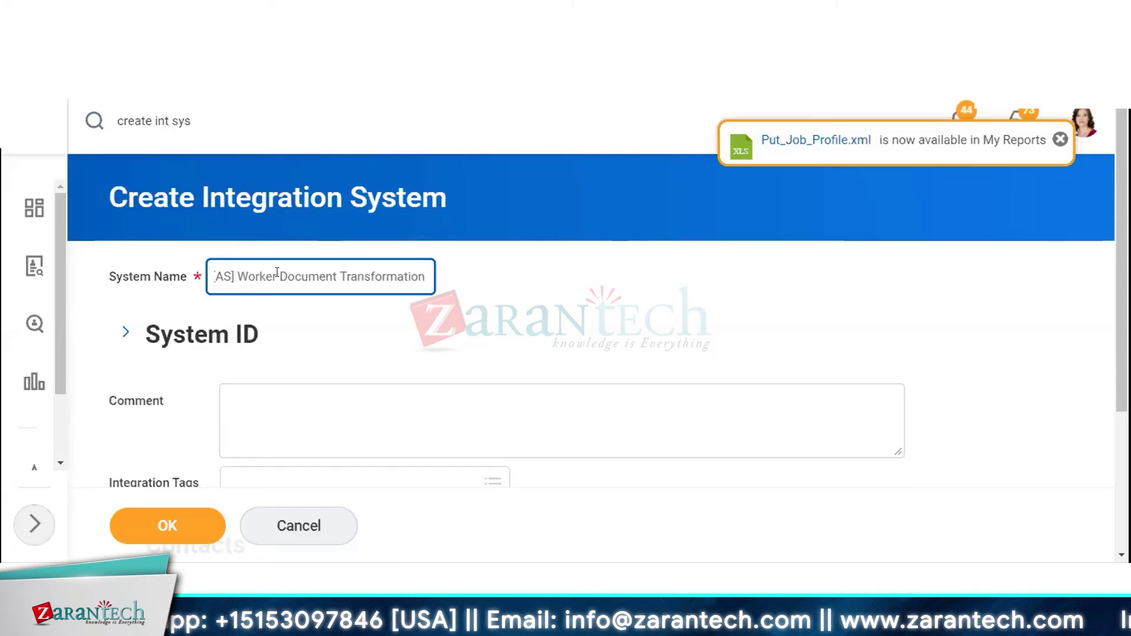
pyautogui.moveTo(277, 272); pyautogui.dragTo(457, 289)
# - Base the new integration system on the Document Transformation template, looking it up with "document"
pyautogui.scroll(-3, 507, 416)
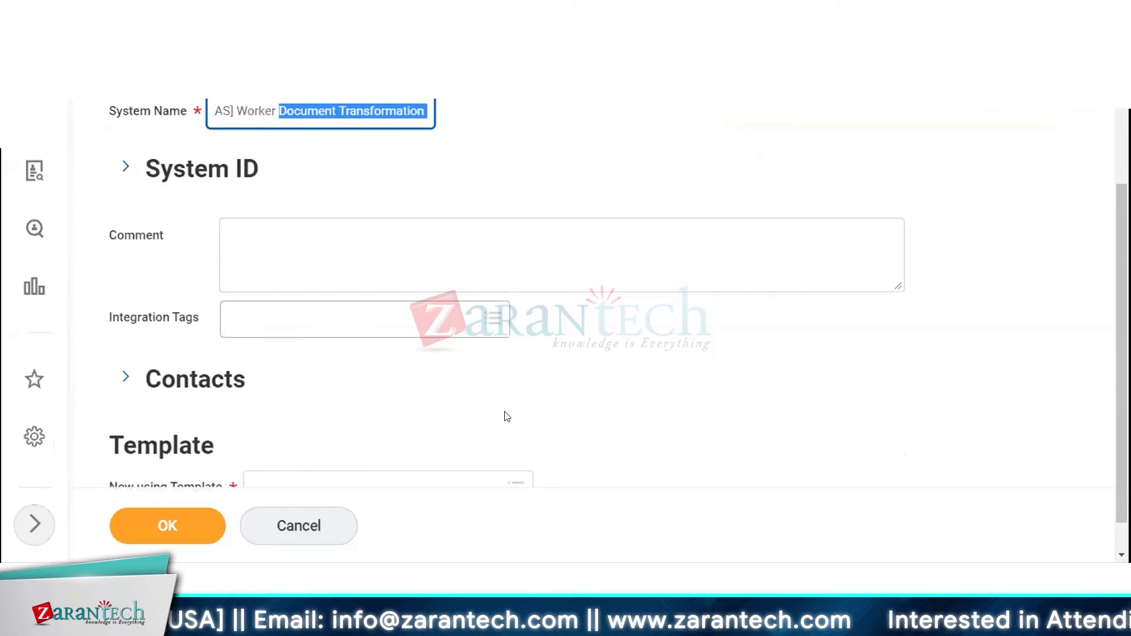
pyautogui.scroll(-1, 416, 451)
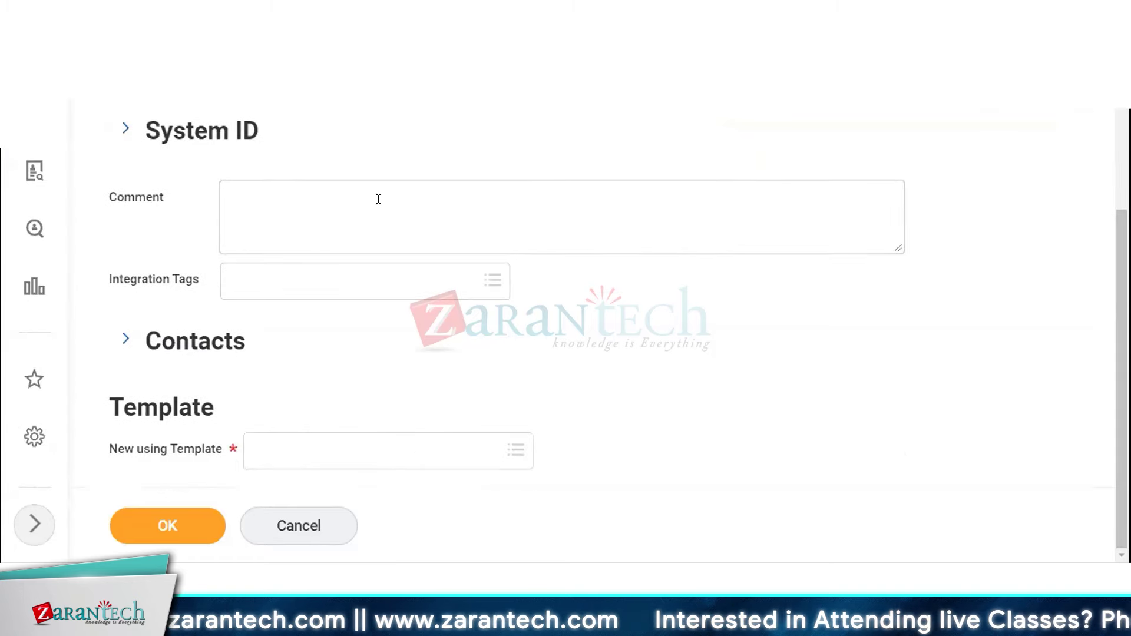
pyautogui.click(353, 453)
pyautogui.write('d')
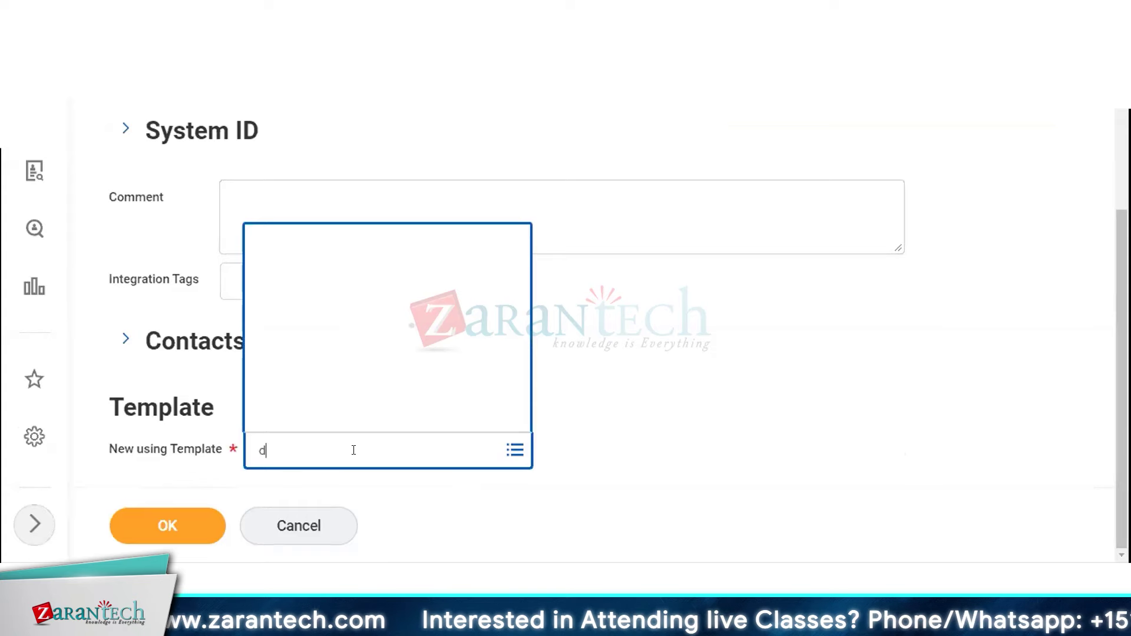
pyautogui.write('ocume')
pyautogui.press('BackSpace')
pyautogui.press('BackSpace')
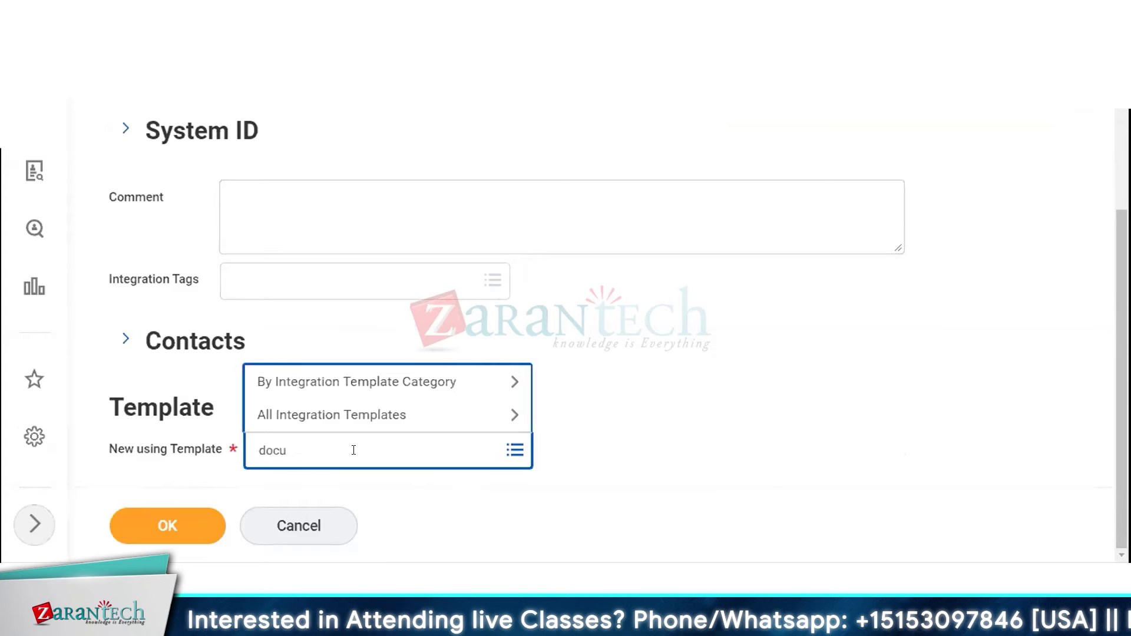
pyautogui.write('ment ]')
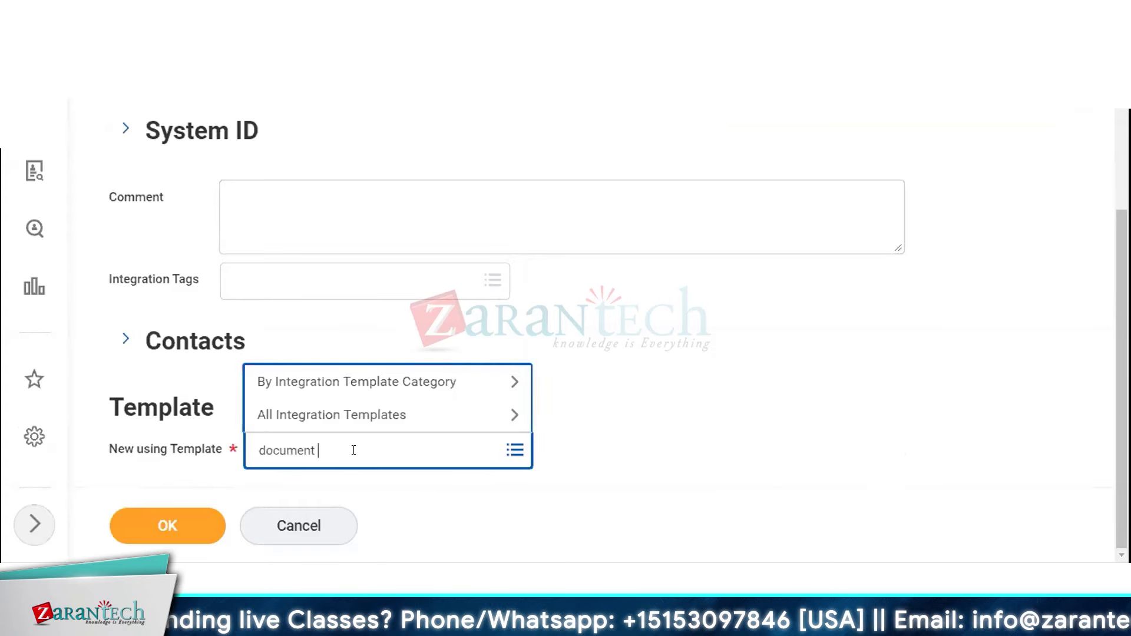
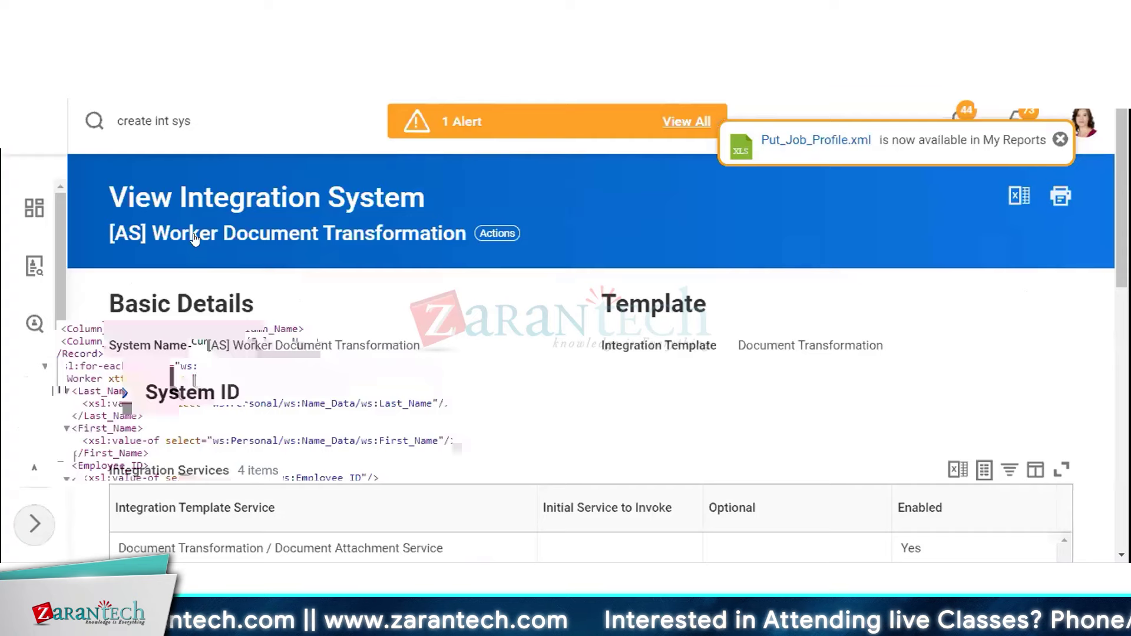
# - Review the basic details, template and integration services of [AS] Worker Document Transformation
pyautogui.scroll(-2, 460, 309)
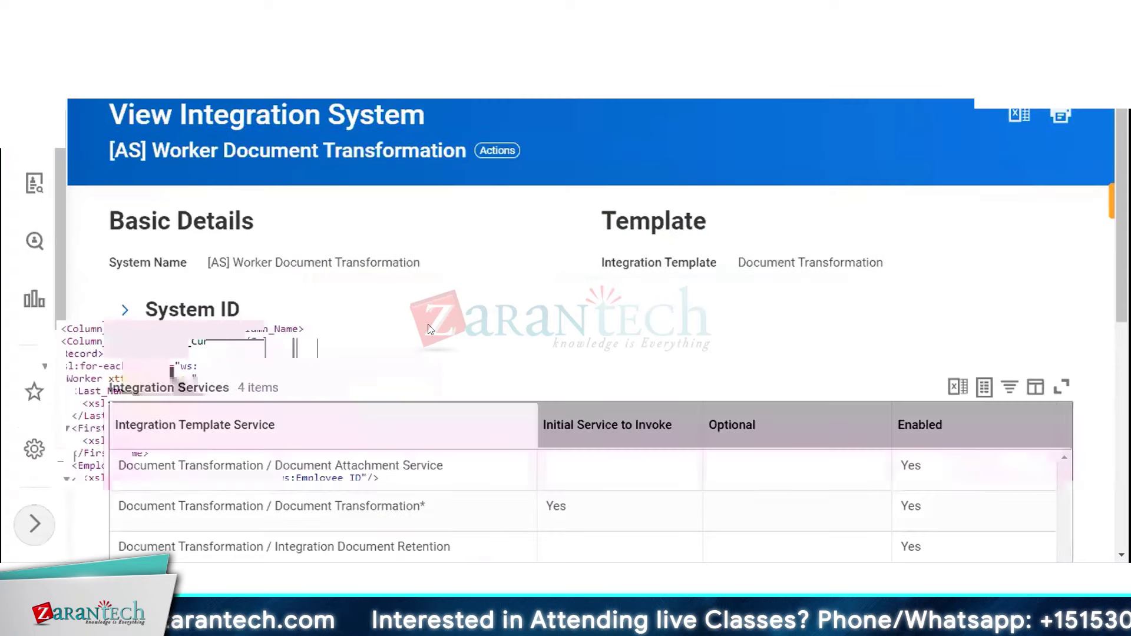
pyautogui.scroll(-6, 433, 341)
pyautogui.scroll(8, 433, 341)
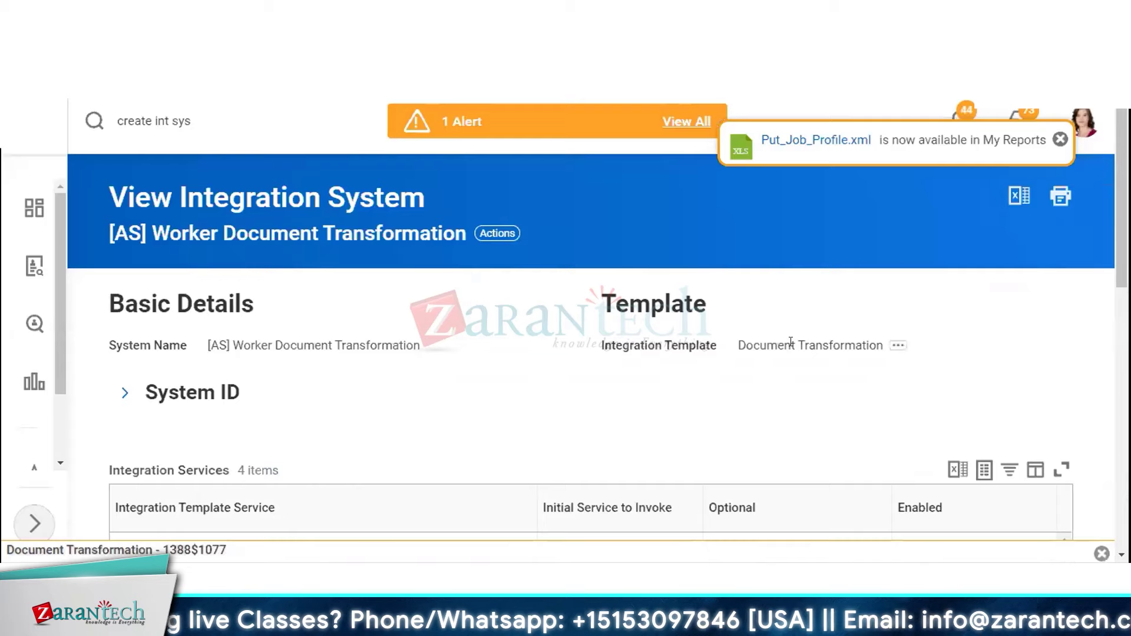
pyautogui.scroll(-5, 792, 349)
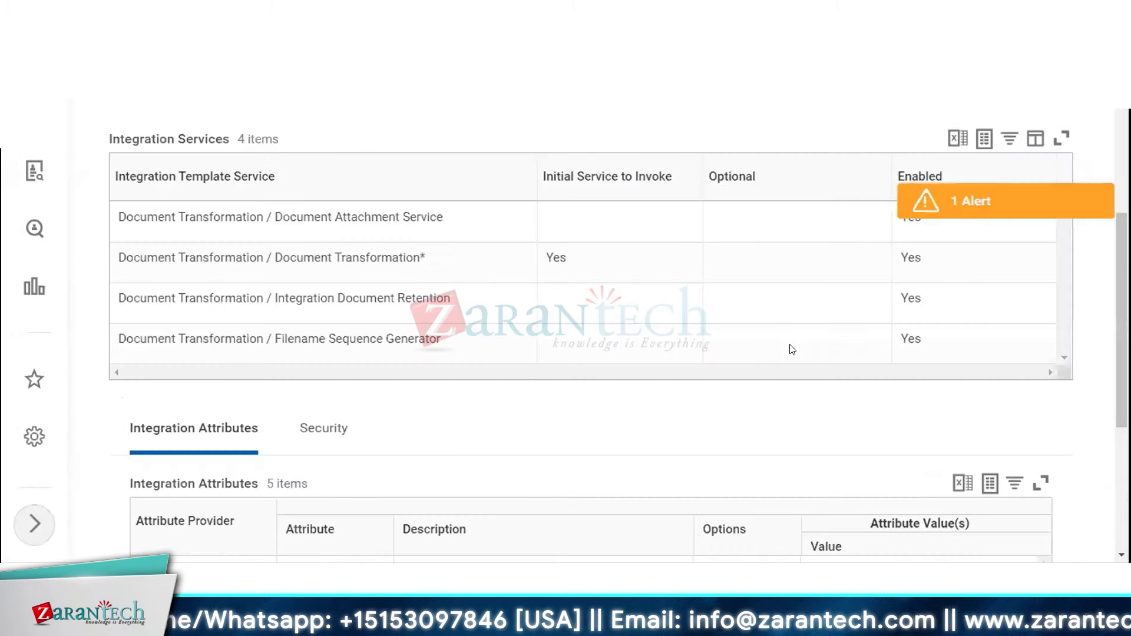
pyautogui.scroll(-3, 791, 349)
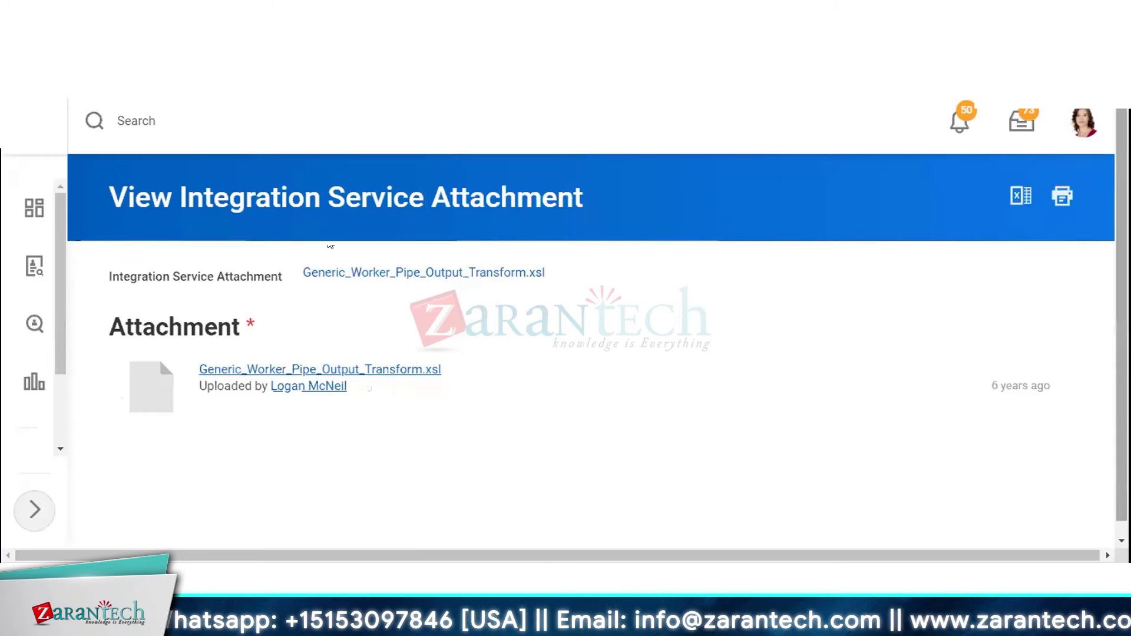
# - Check the upload age of the Generic_Worker_Pipe_Output_Transform.xsl attachment and switch to the new 2 file in Notepad++
pyautogui.tripleClick(1014, 386)
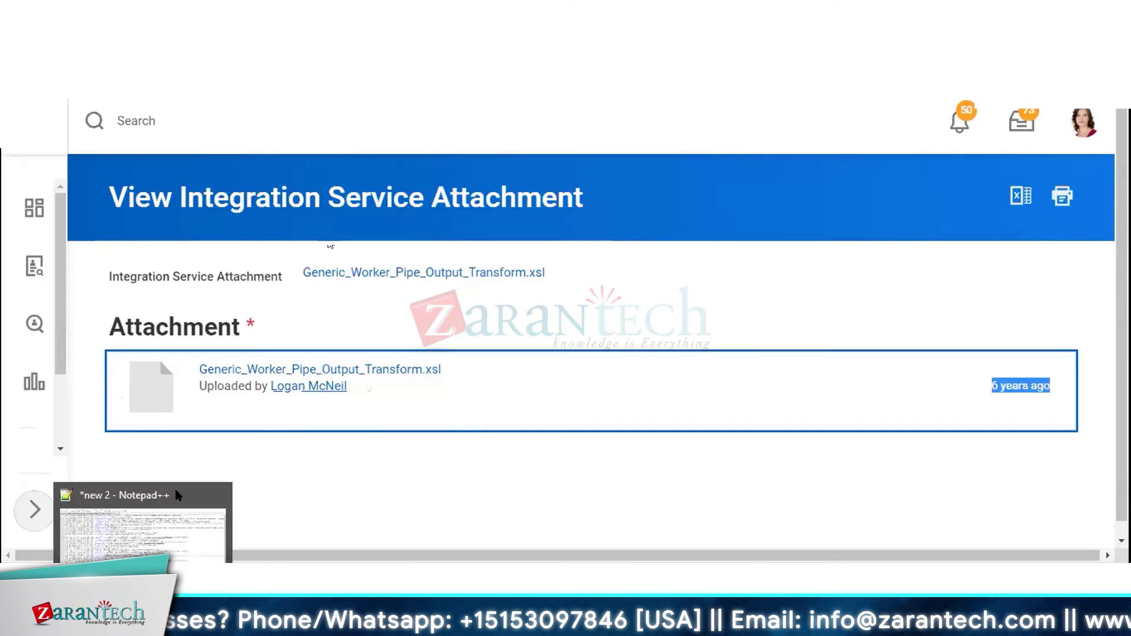
pyautogui.click(145, 509)
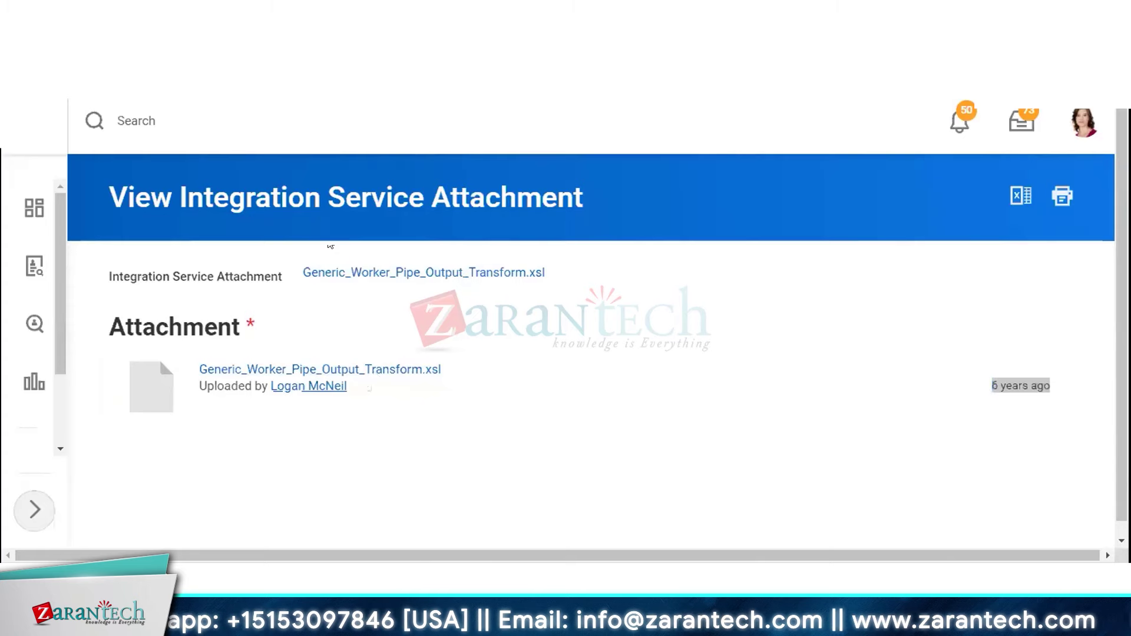
pyautogui.moveTo(183, 624)
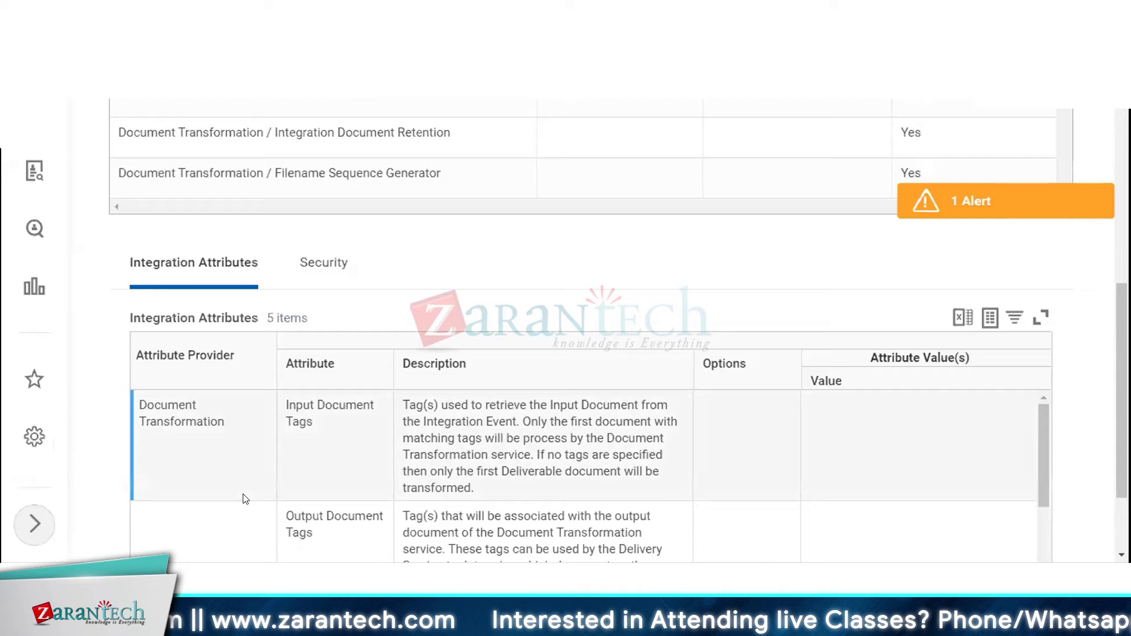
# - Examine the Input and Output Document Tags attributes and the integration services of [AS] Worker Document Transformation
pyautogui.scroll(-2, 337, 368)
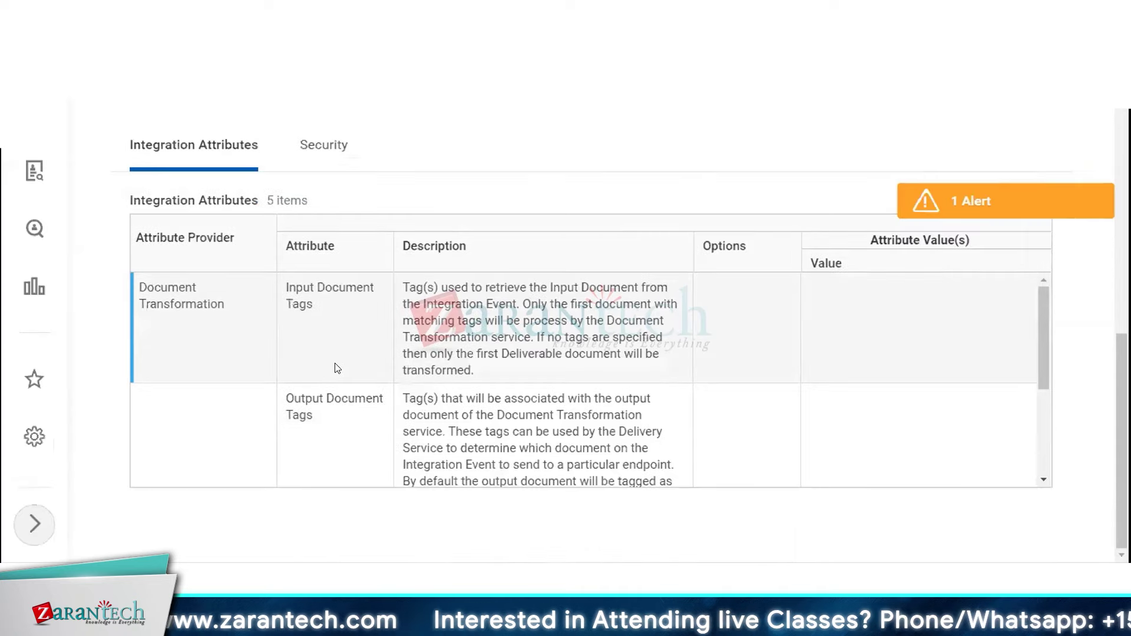
pyautogui.scroll(-3, 354, 413)
pyautogui.scroll(6, 354, 412)
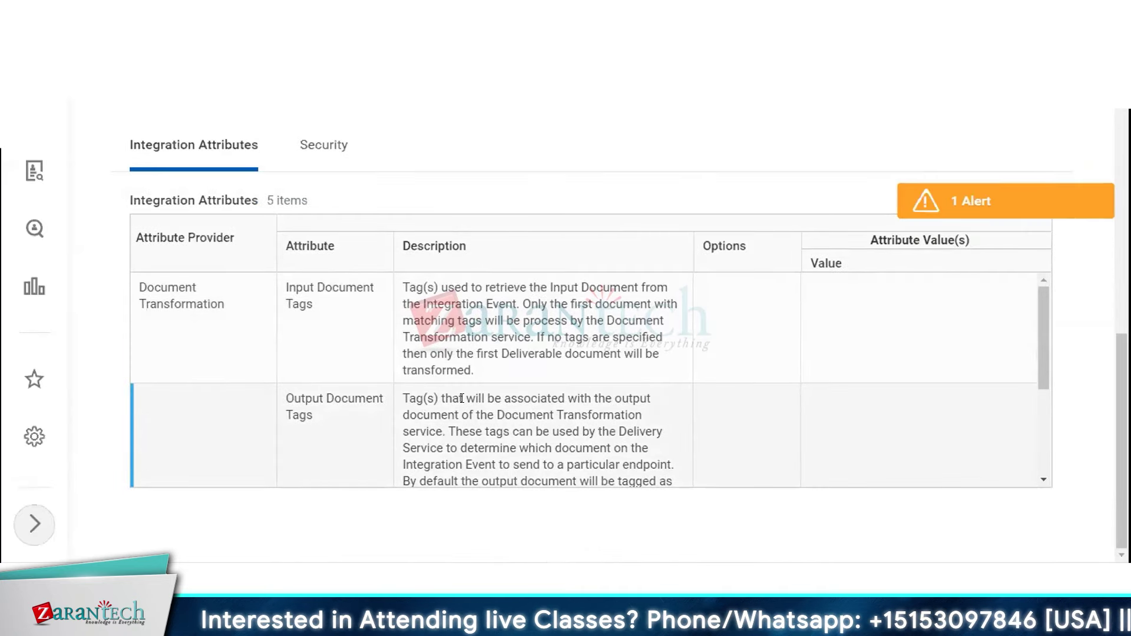
pyautogui.scroll(4, 462, 398)
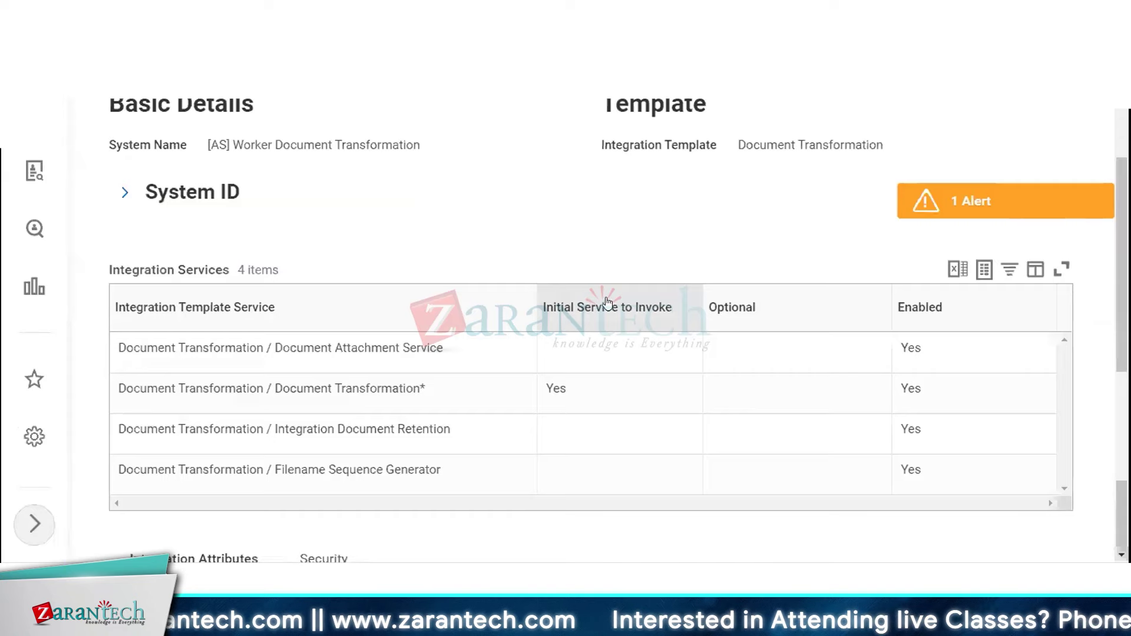
pyautogui.scroll(-7, 591, 300)
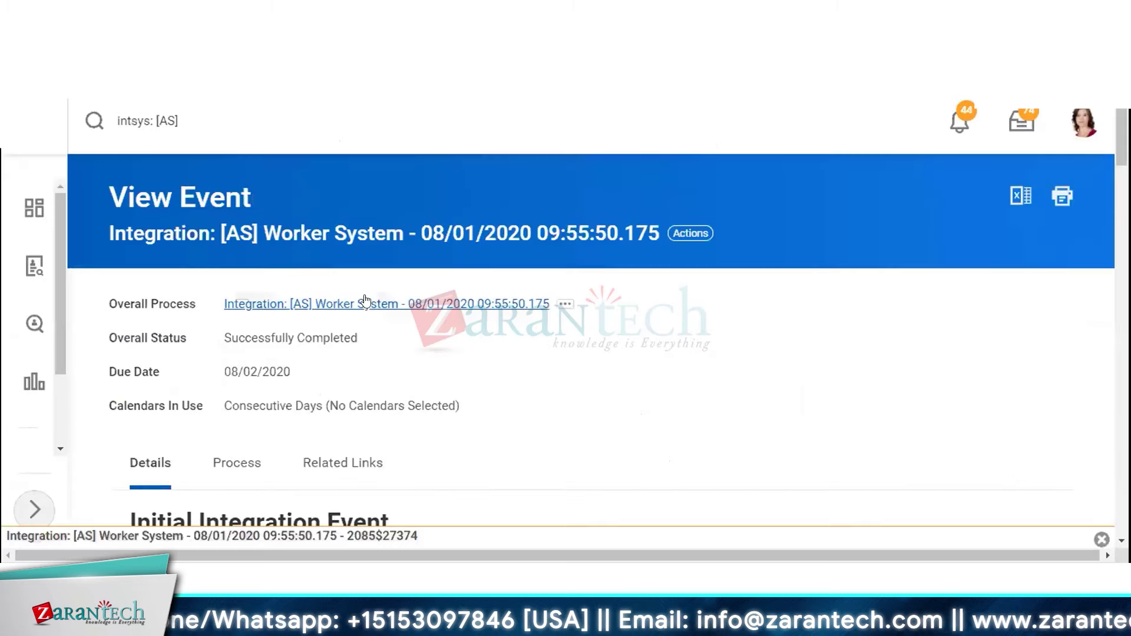
# - Go from the integration event to the [AS] Worker System integration system and open its Configure Integration Attributes task
pyautogui.scroll(-7, 468, 317)
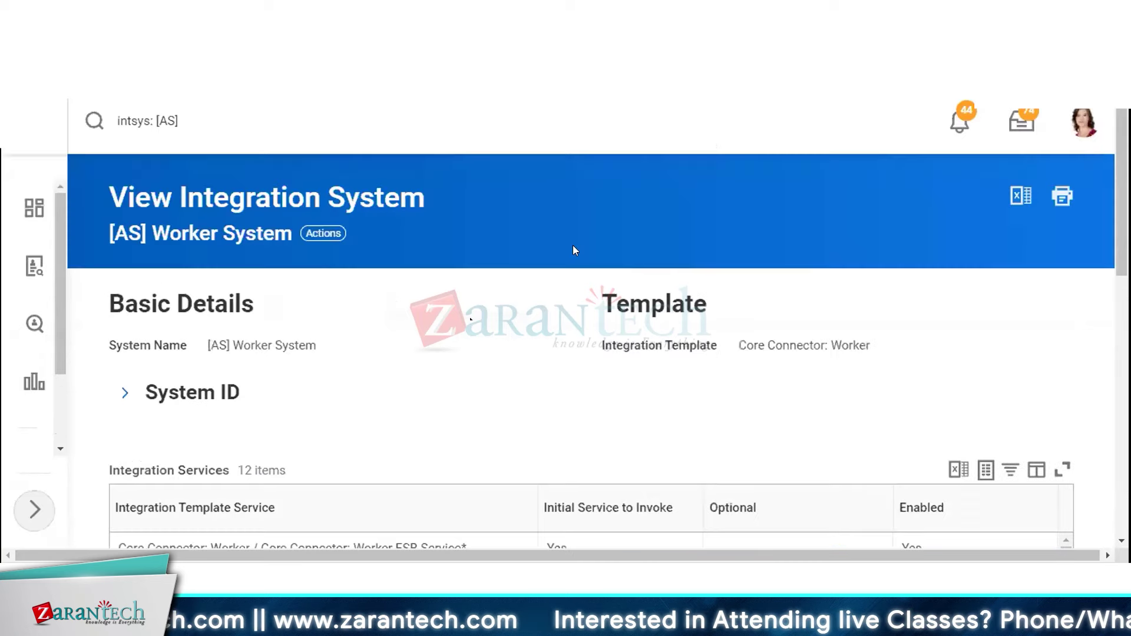
pyautogui.scroll(-1, 617, 361)
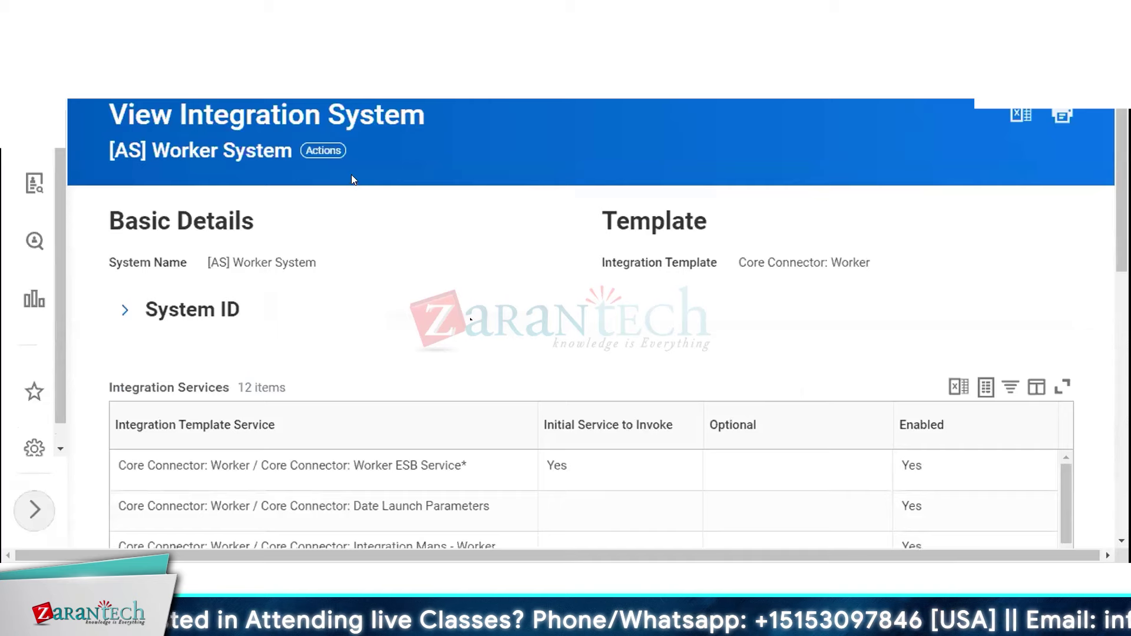
pyautogui.click(324, 152)
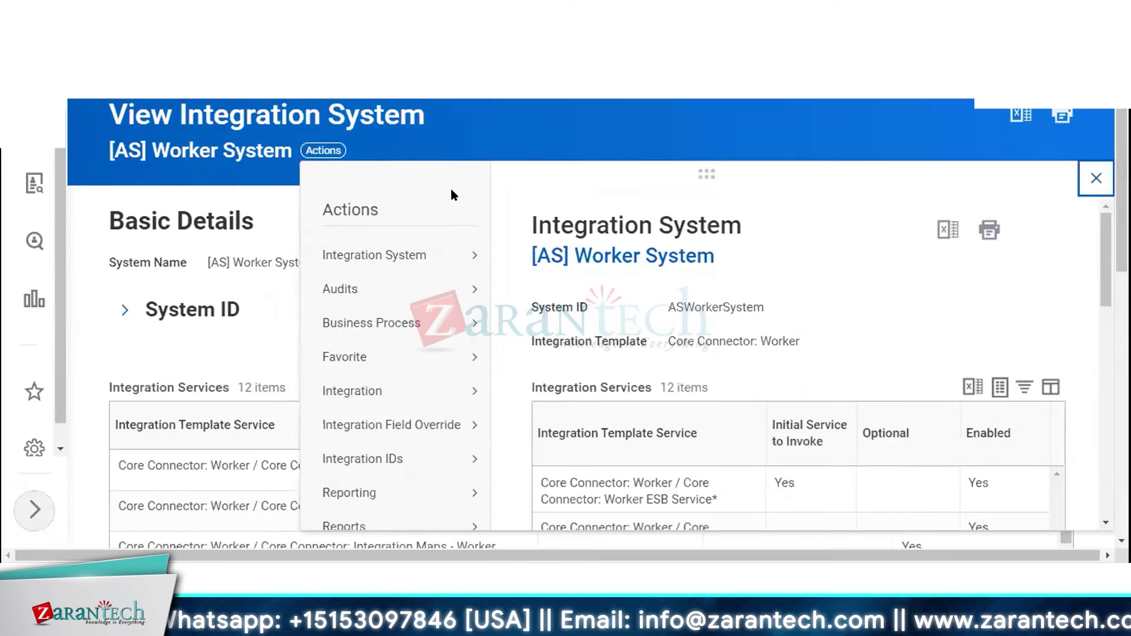
pyautogui.moveTo(435, 256)
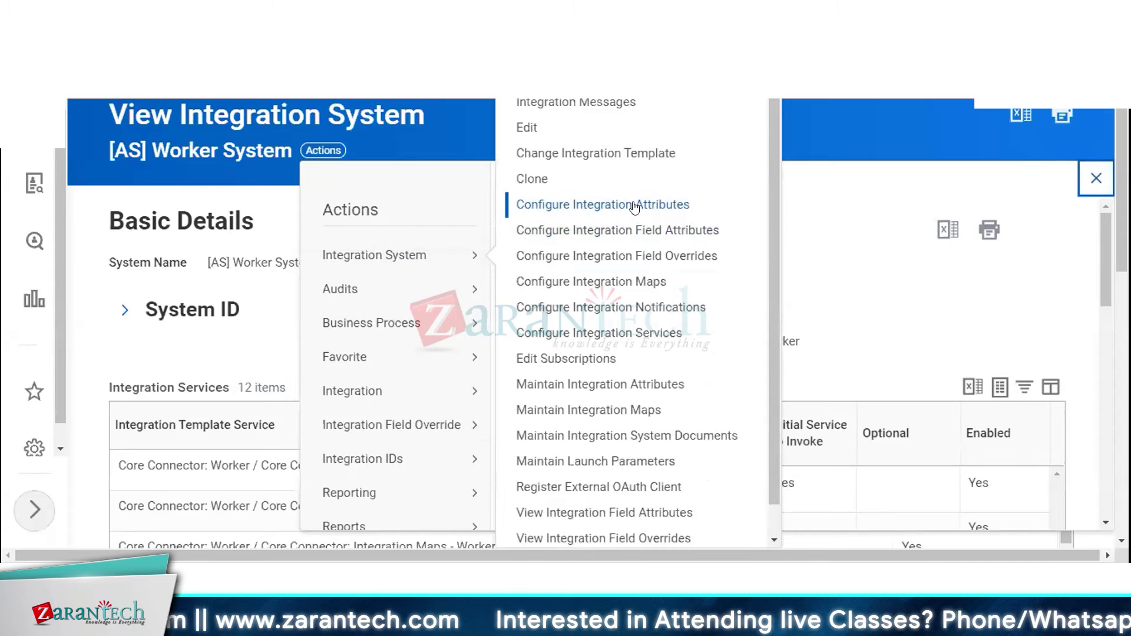
pyautogui.click(676, 206)
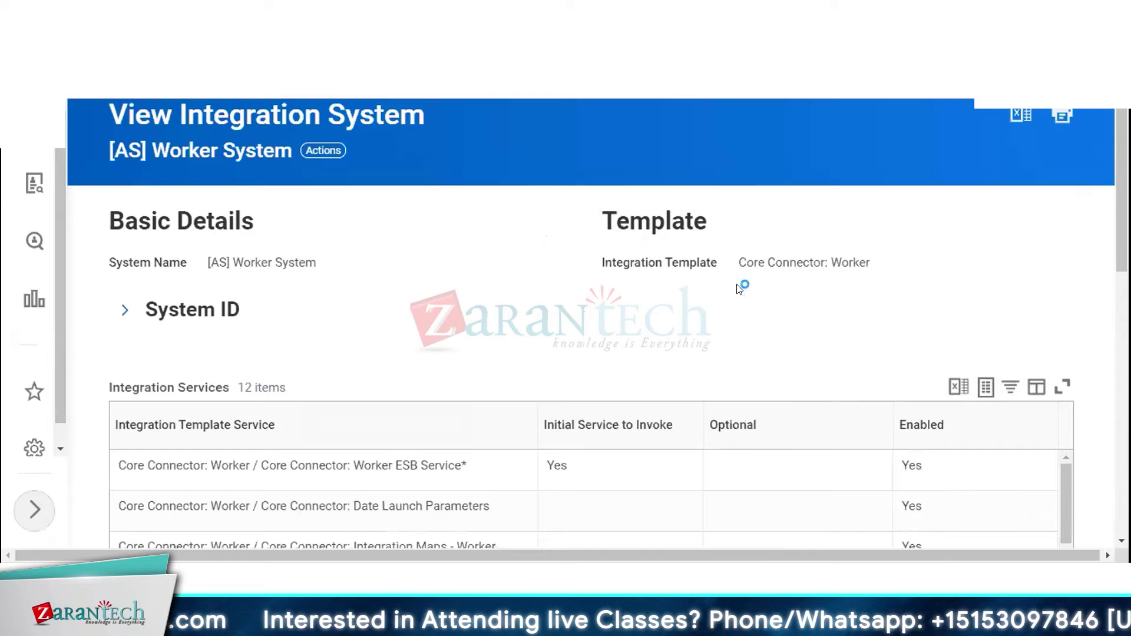
pyautogui.scroll(-3, 705, 265)
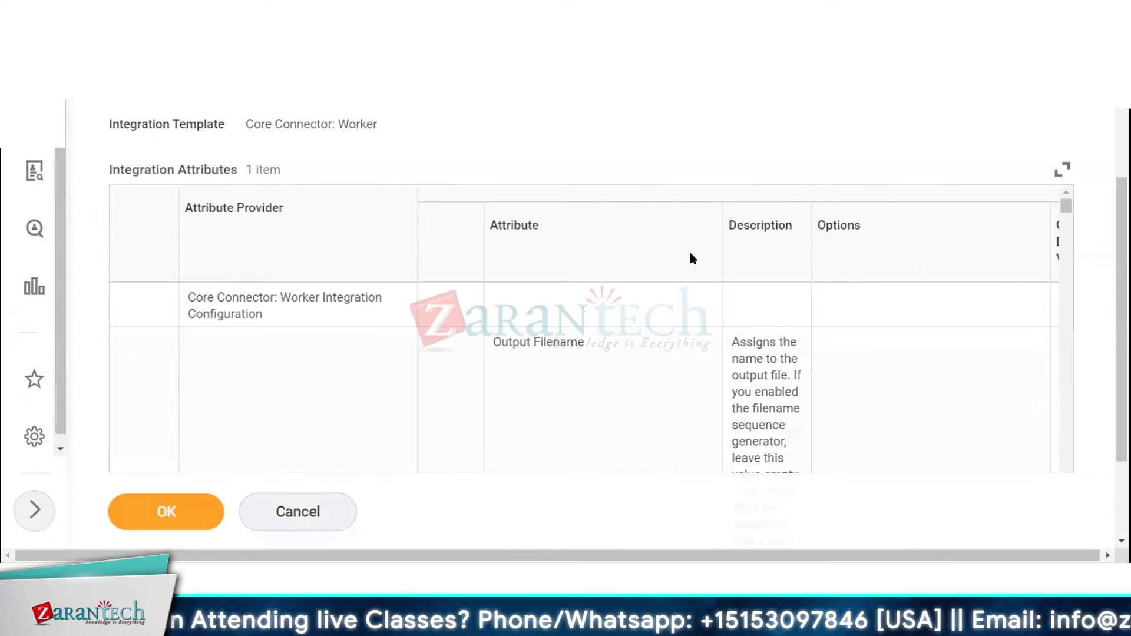
pyautogui.scroll(-2, 648, 148)
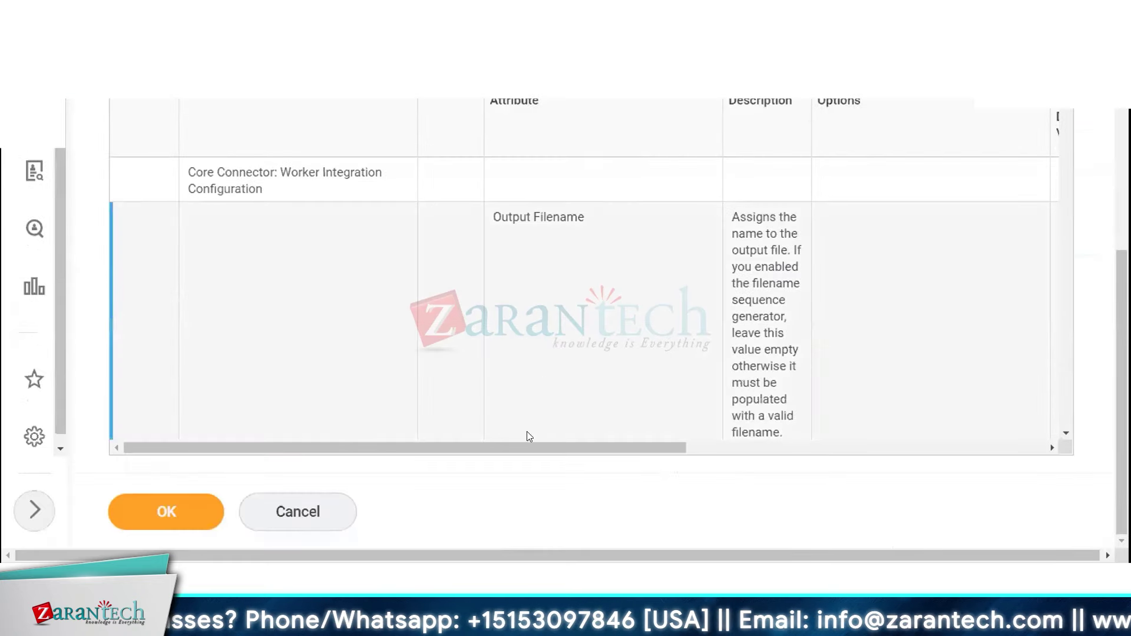
pyautogui.hscroll(1, 710, 442)
pyautogui.hscroll(5, 710, 443)
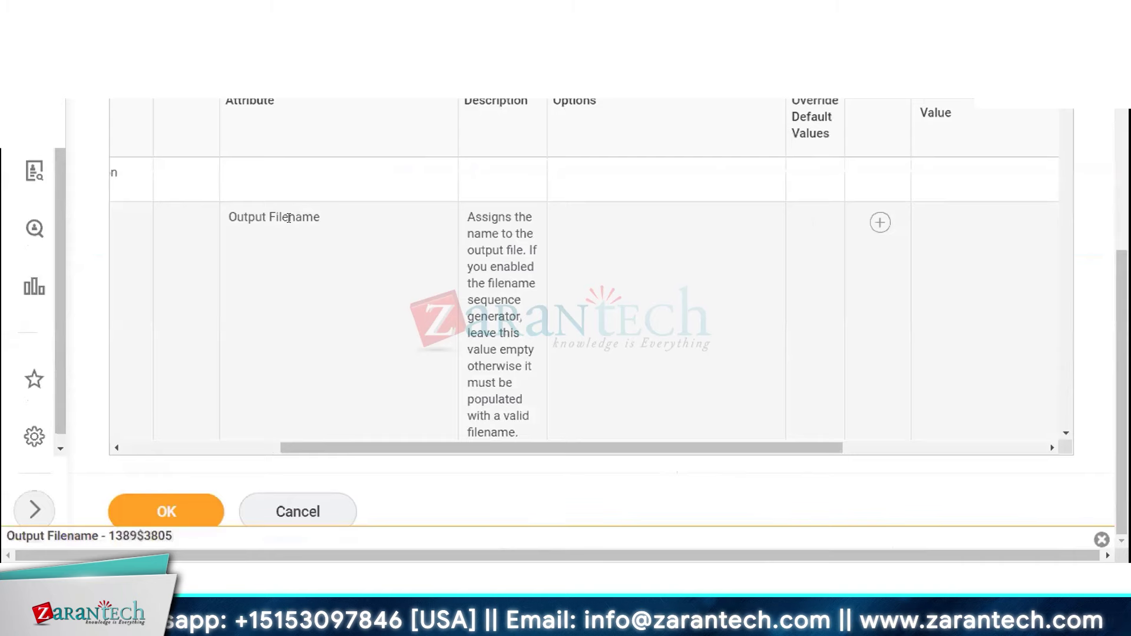
pyautogui.tripleClick(283, 291)
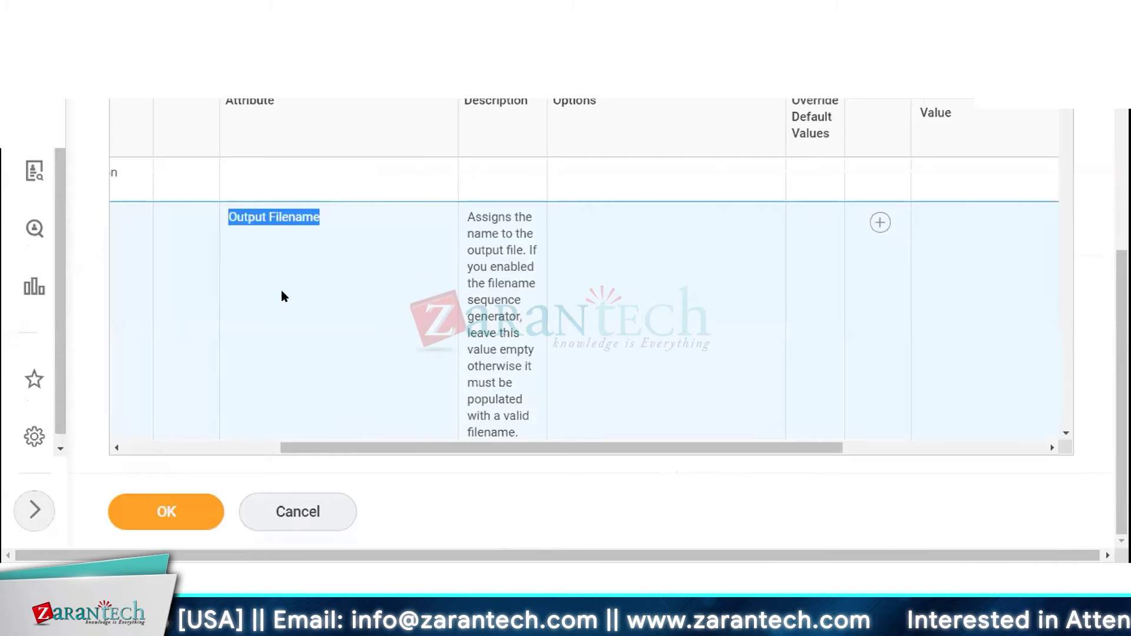
pyautogui.click(880, 223)
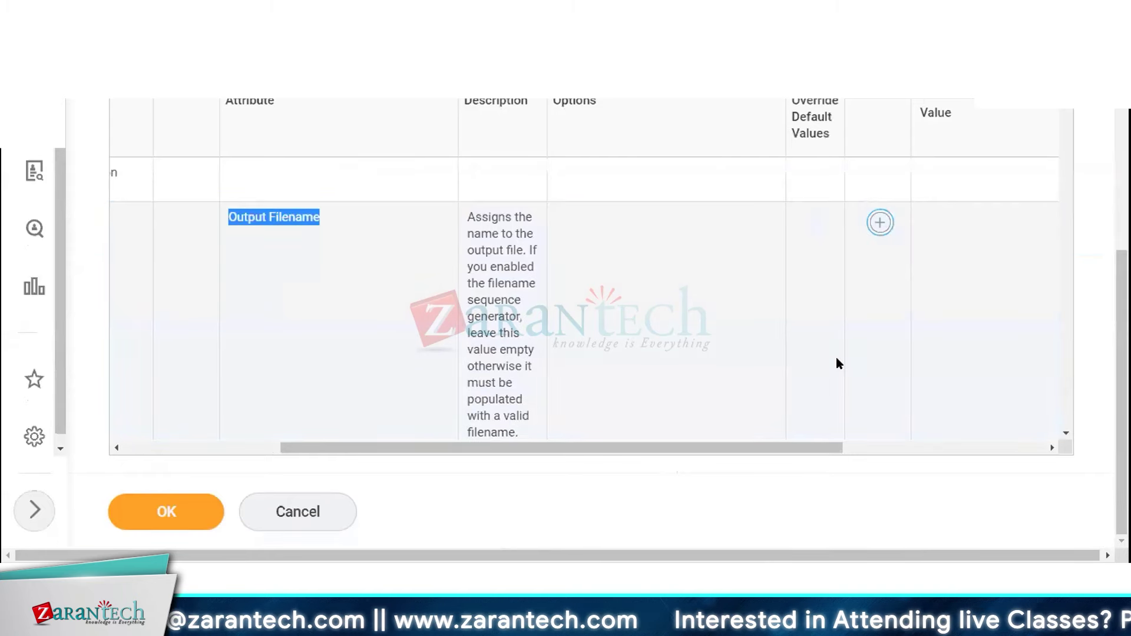
pyautogui.moveTo(760, 443); pyautogui.dragTo(1001, 427)
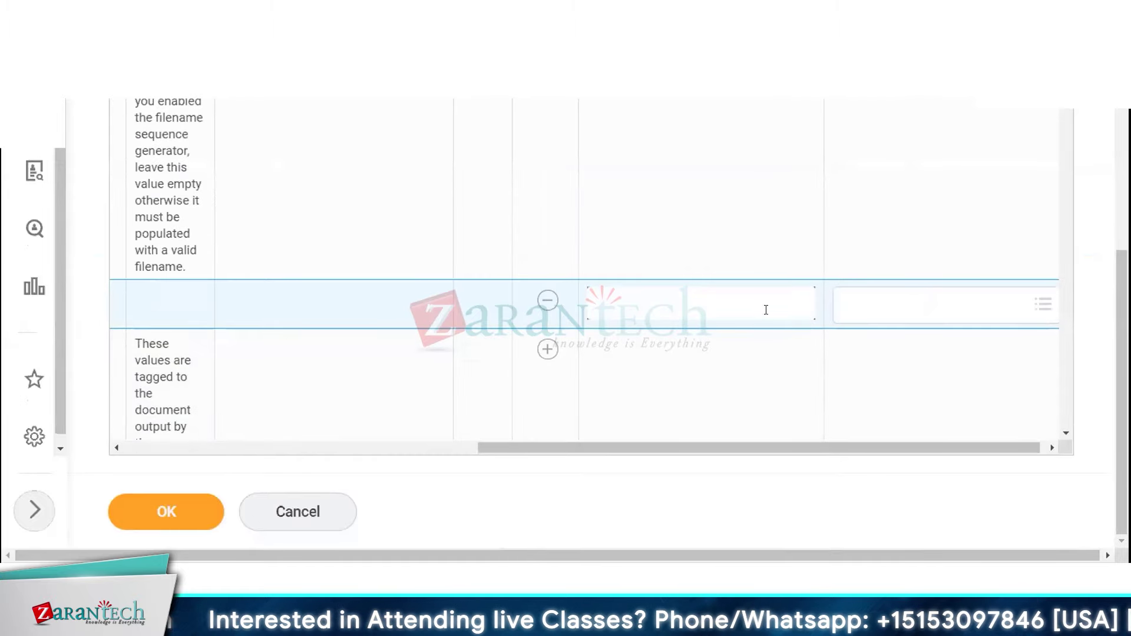
pyautogui.click(765, 310)
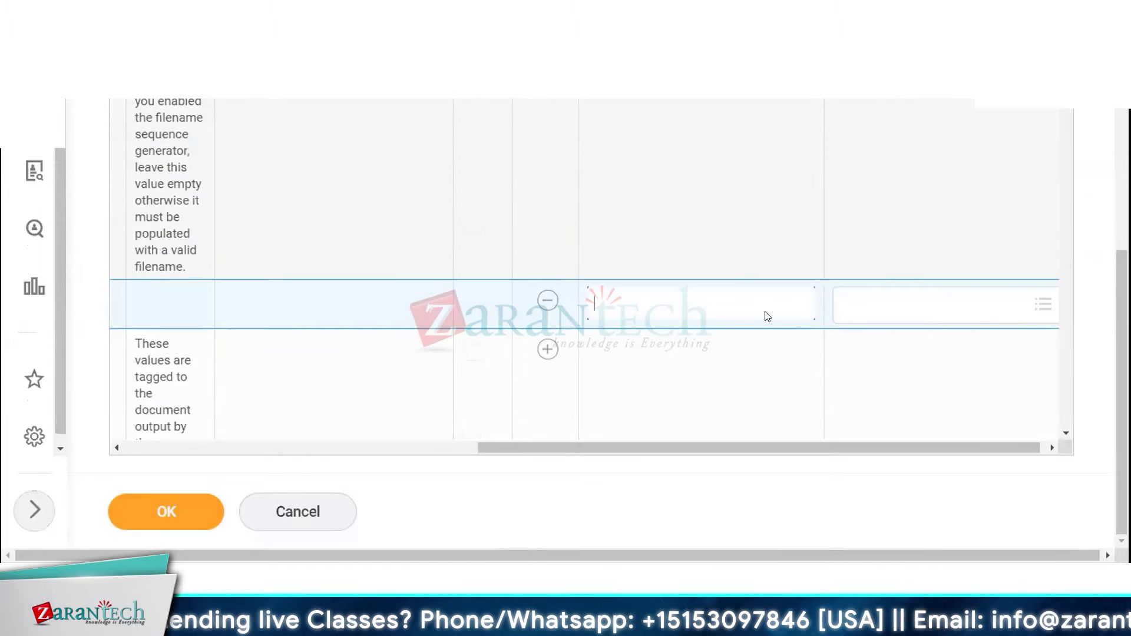
pyautogui.moveTo(645, 443); pyautogui.dragTo(409, 473)
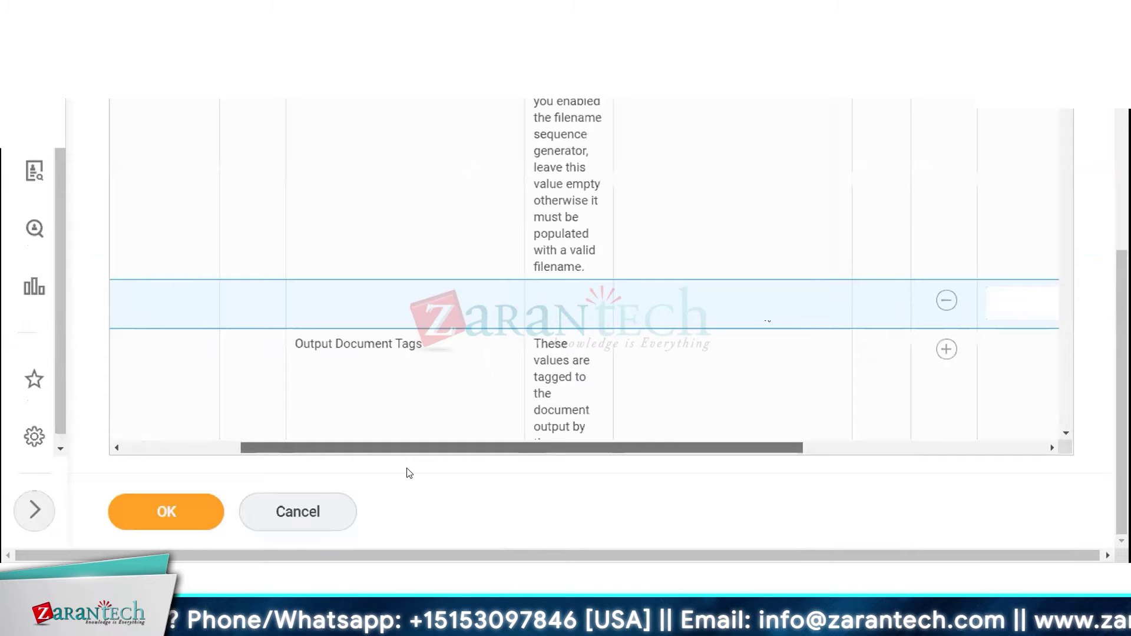
pyautogui.hscroll(5, 669, 326)
pyautogui.click(639, 301)
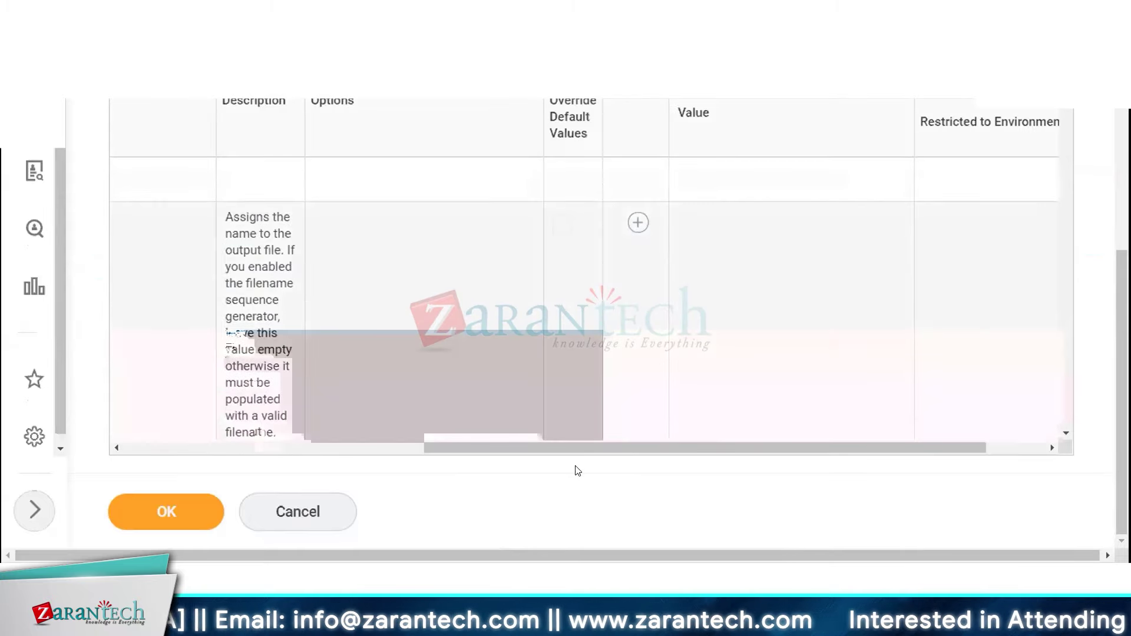
# - Add a value row to the Output Document Tags attribute and start creating a new document tag for it
pyautogui.moveTo(521, 443); pyautogui.dragTo(435, 446)
pyautogui.scroll(-4, 455, 365)
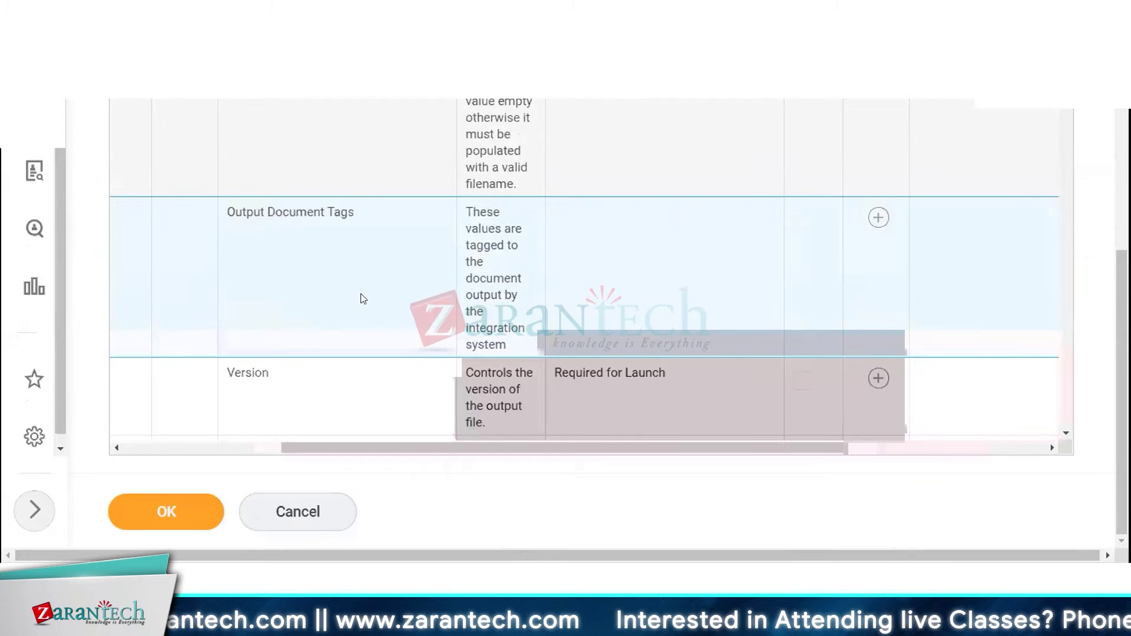
pyautogui.doubleClick(287, 211)
pyautogui.tripleClick(287, 207)
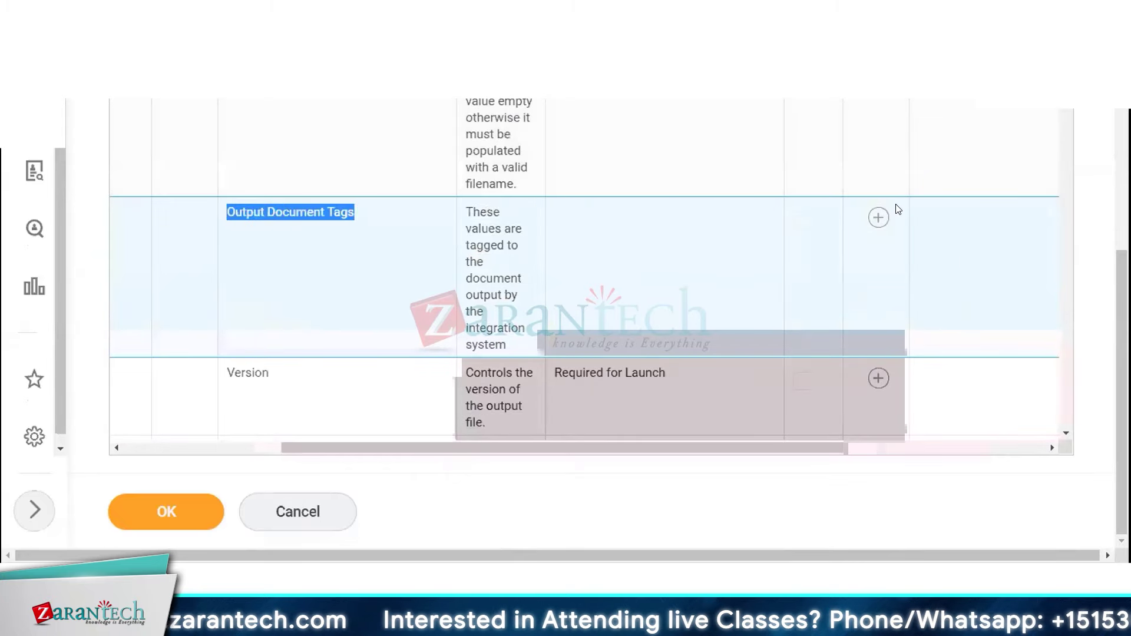
pyautogui.moveTo(760, 447); pyautogui.dragTo(921, 446)
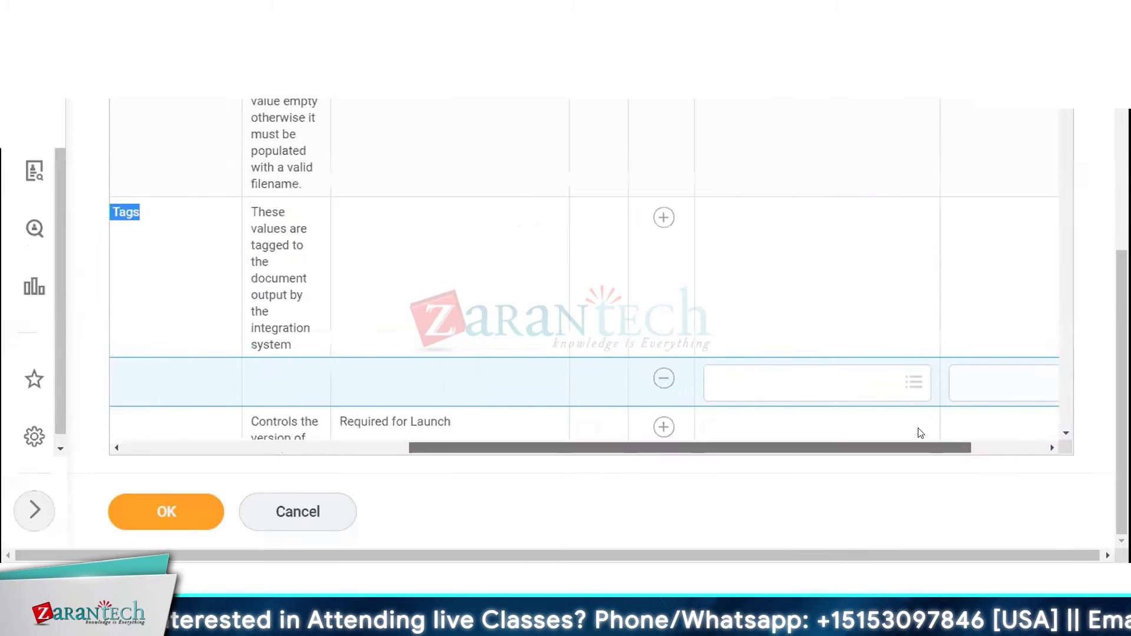
pyautogui.click(810, 384)
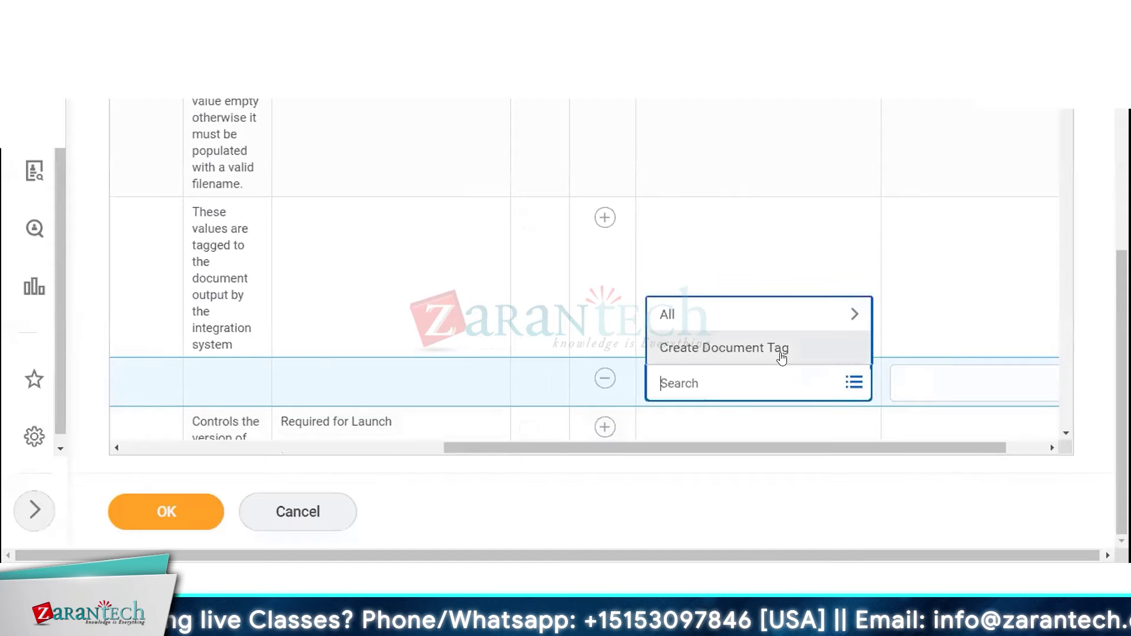
pyautogui.click(781, 353)
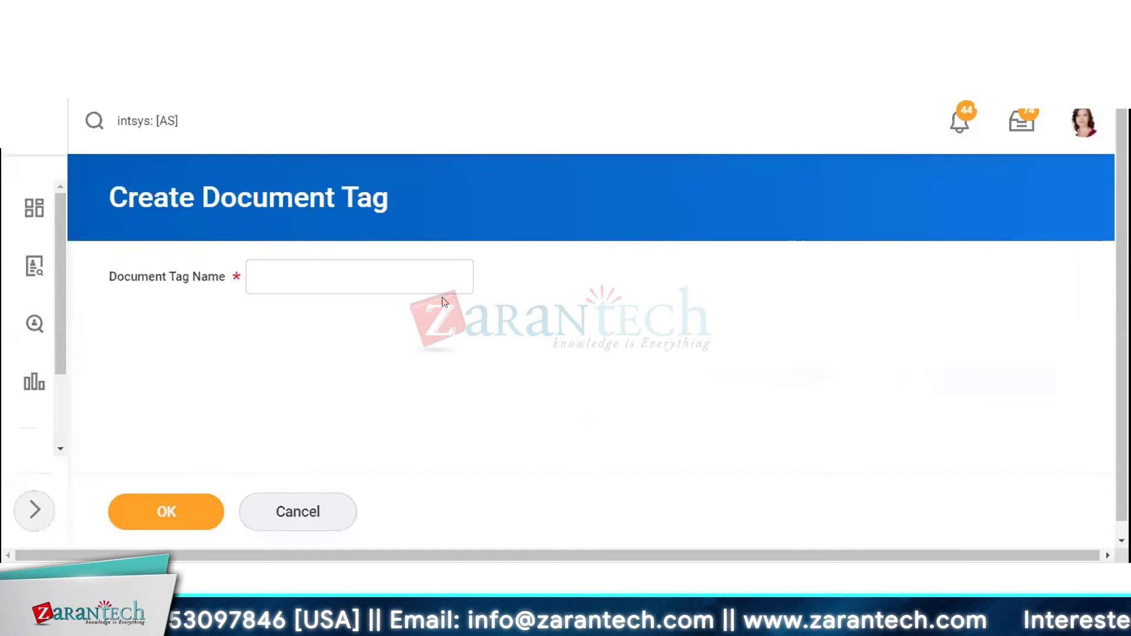
# - Name the new document tag [AS]Worker, copy that name, and save the tag and the [AS] Worker System integration attributes
pyautogui.click(319, 288)
pyautogui.write('[')
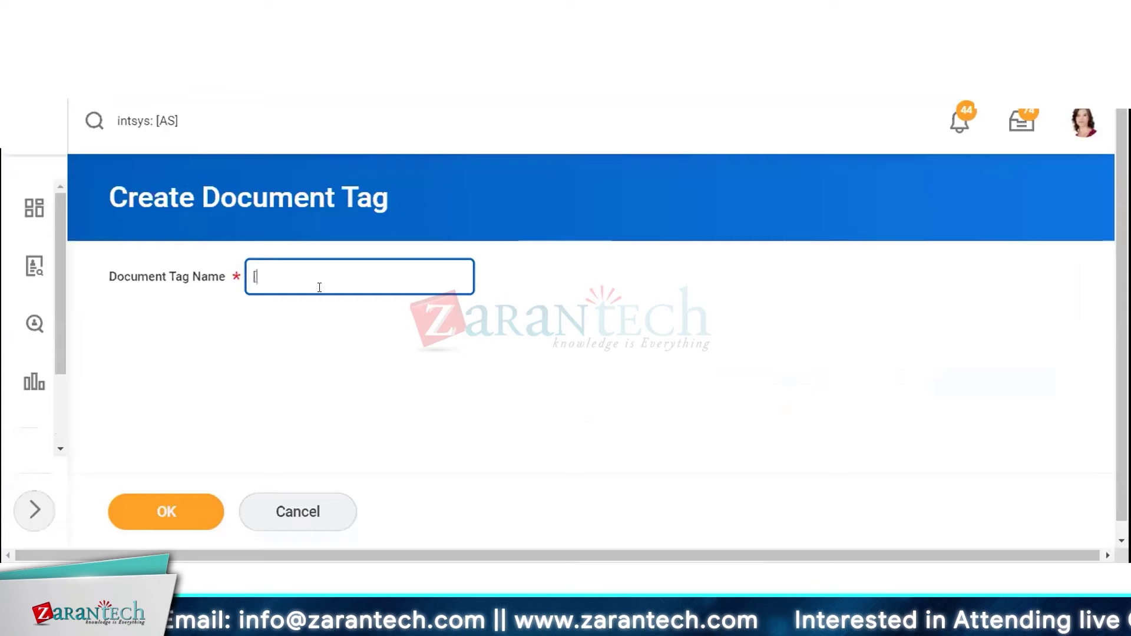
pyautogui.write('AS]')
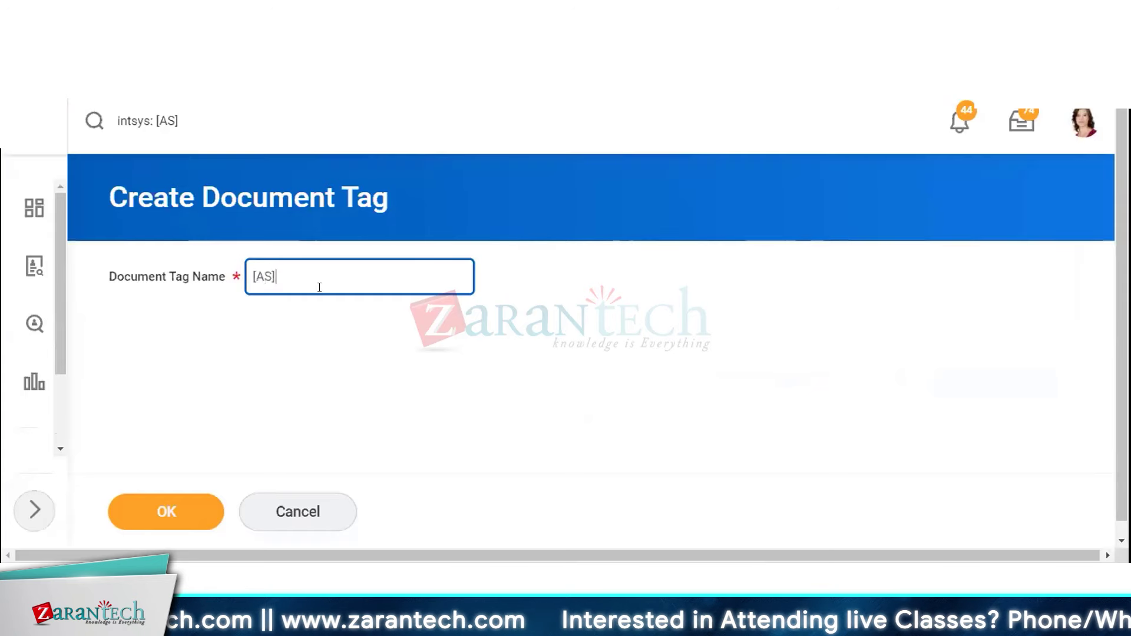
pyautogui.write('Worke')
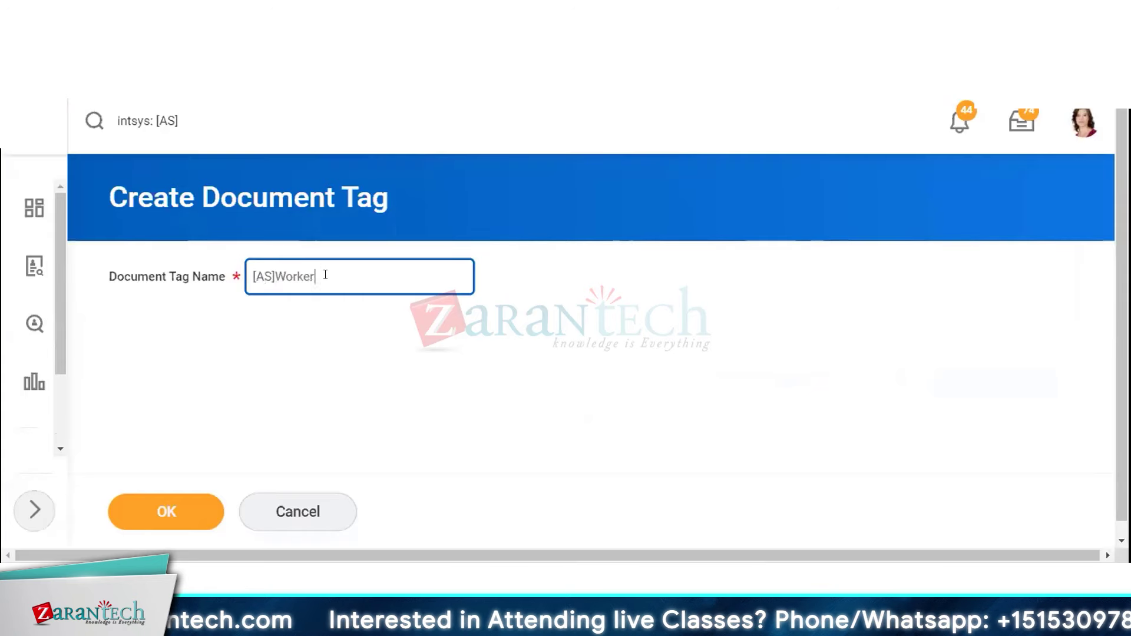
pyautogui.write('r')
pyautogui.tripleClick(325, 274)
pyautogui.hotkey('ctrl', 'c')
pyautogui.click(180, 499)
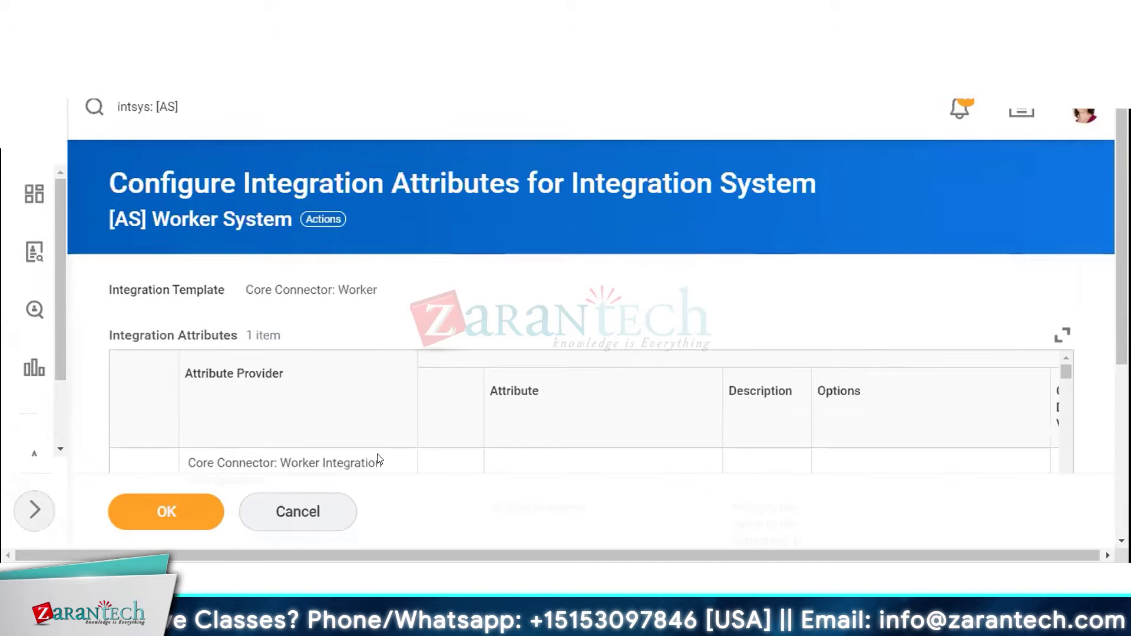
pyautogui.scroll(-5, 498, 400)
pyautogui.click(180, 501)
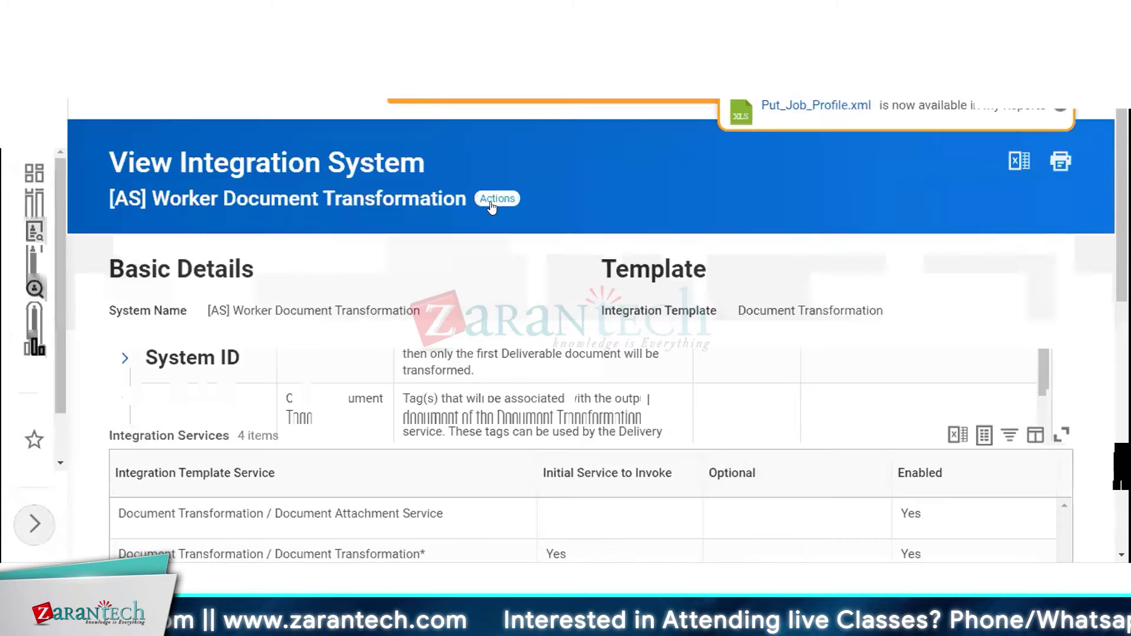
# - Open the Configure Integration Attributes task for the [AS] Worker Document Transformation integration system
pyautogui.click(493, 198)
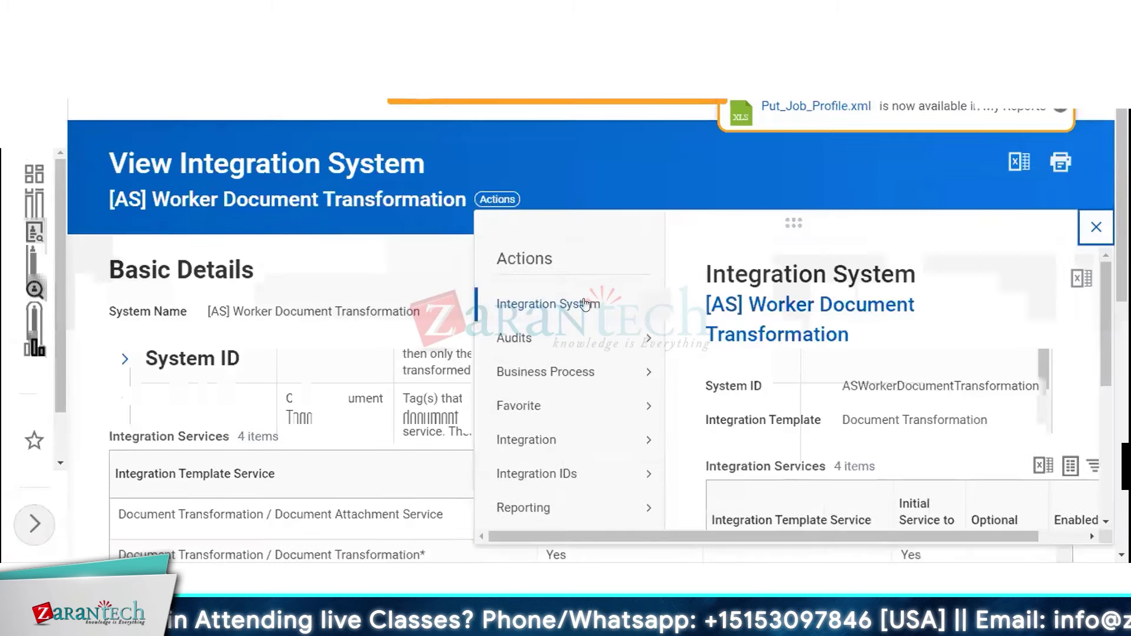
pyautogui.moveTo(585, 306)
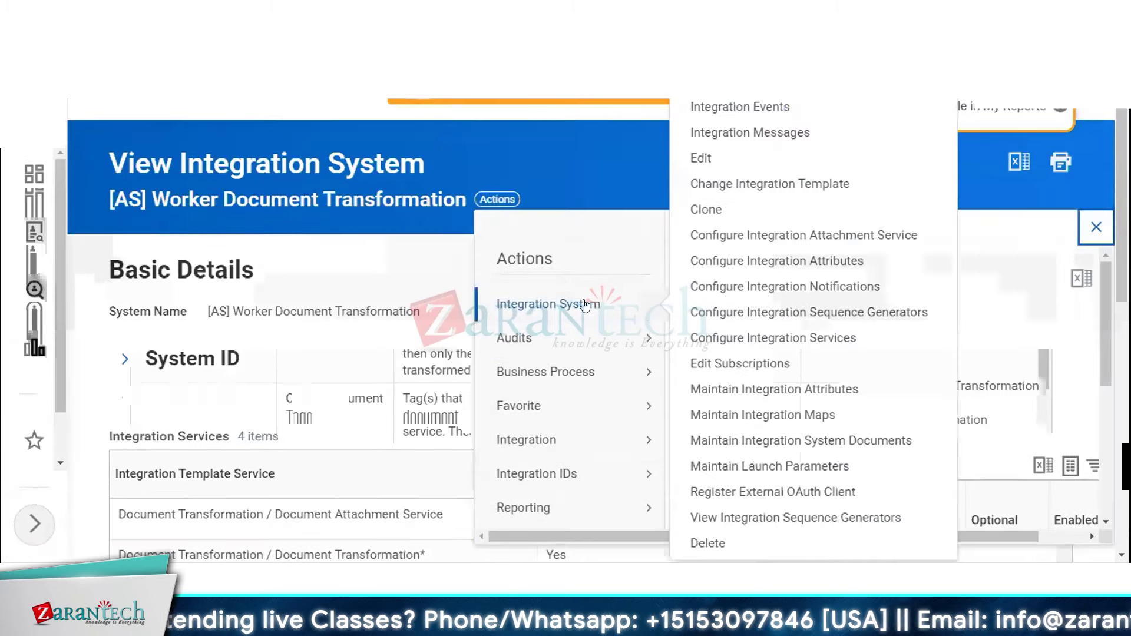
pyautogui.click(769, 261)
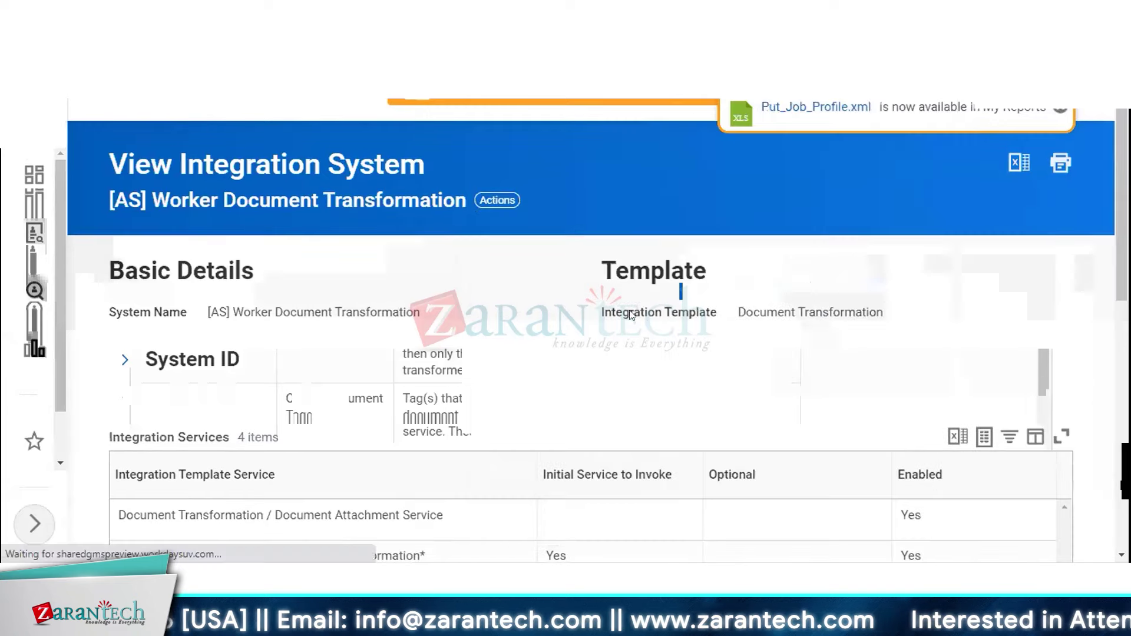
pyautogui.scroll(-4, 504, 352)
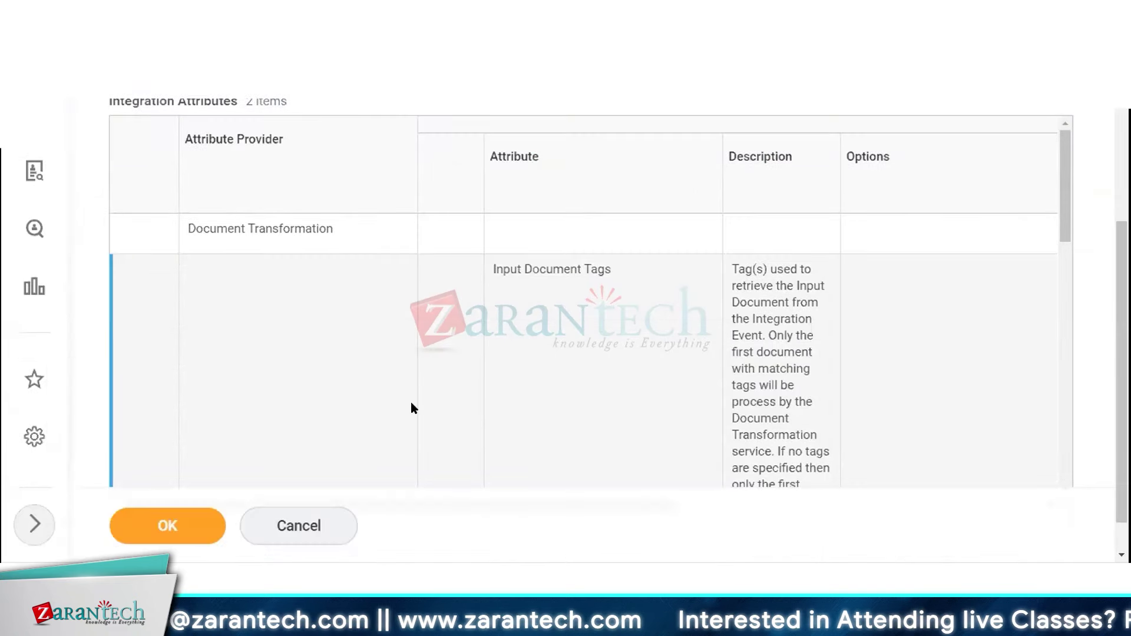
# - Add a value row to the Input Document Tags attribute, set it to the [AS]Worker tag, and save the attributes
pyautogui.tripleClick(505, 264)
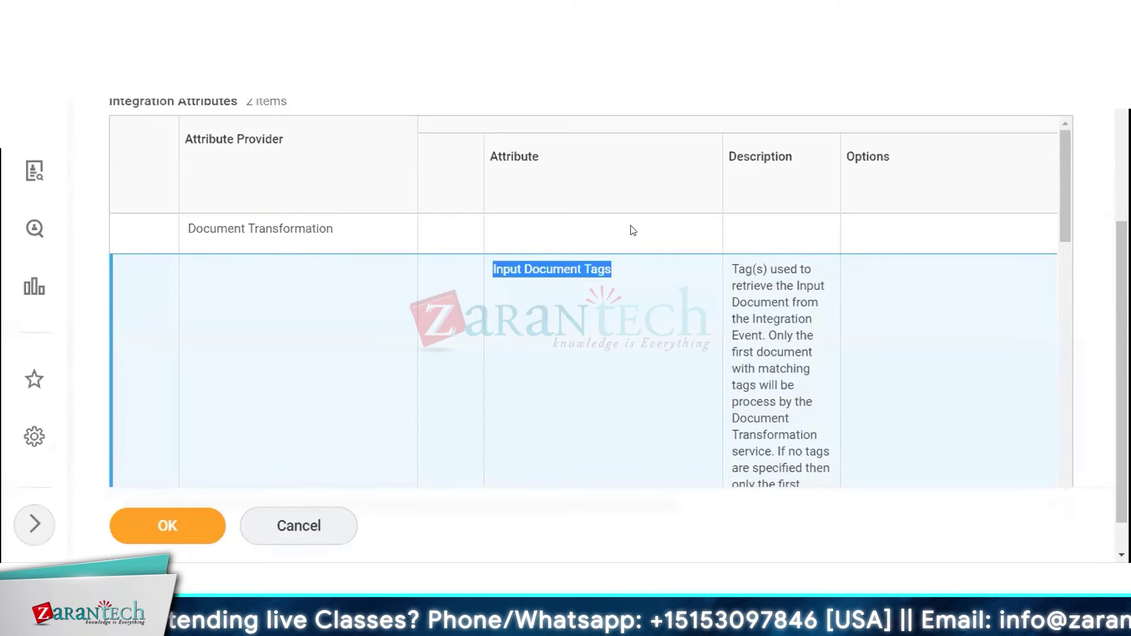
pyautogui.scroll(-3, 685, 245)
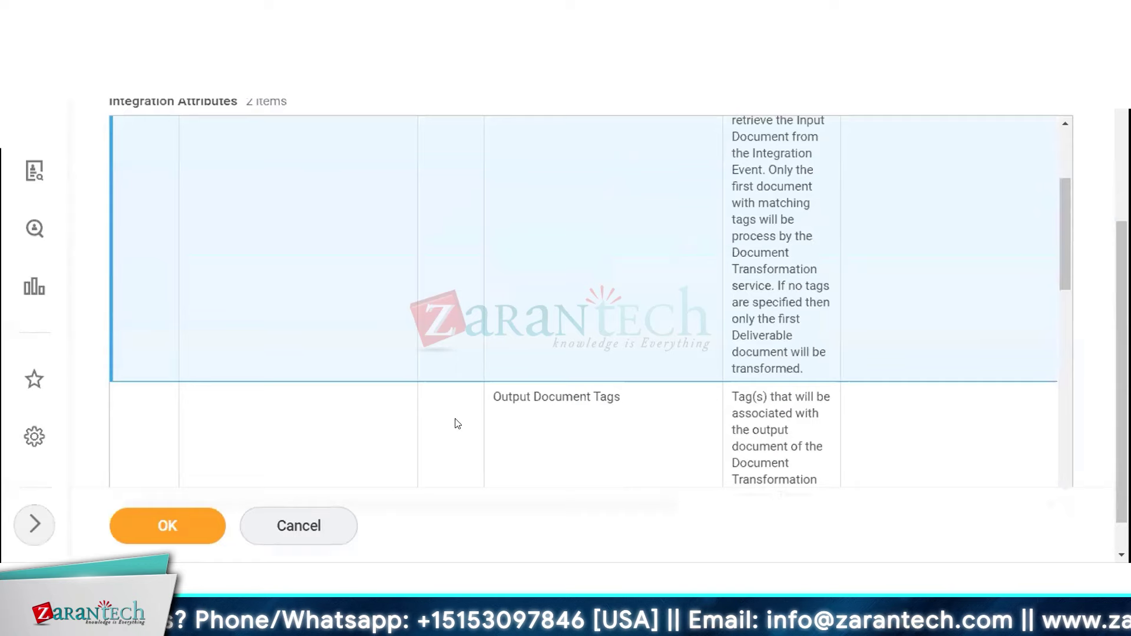
pyautogui.scroll(-1, 1013, 396)
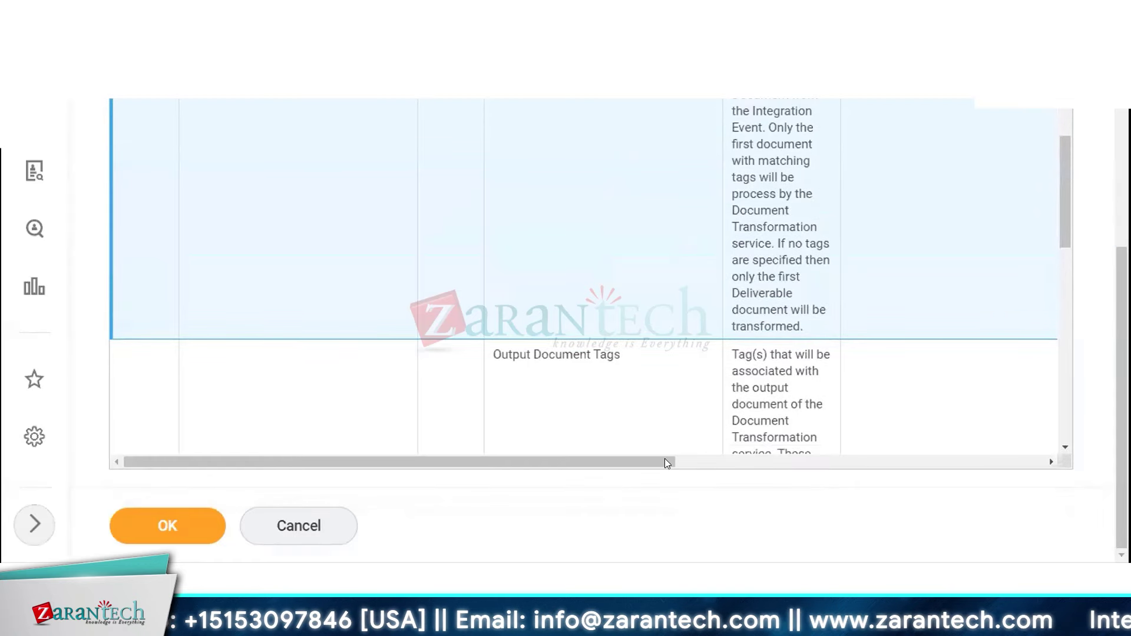
pyautogui.moveTo(664, 460); pyautogui.dragTo(978, 451)
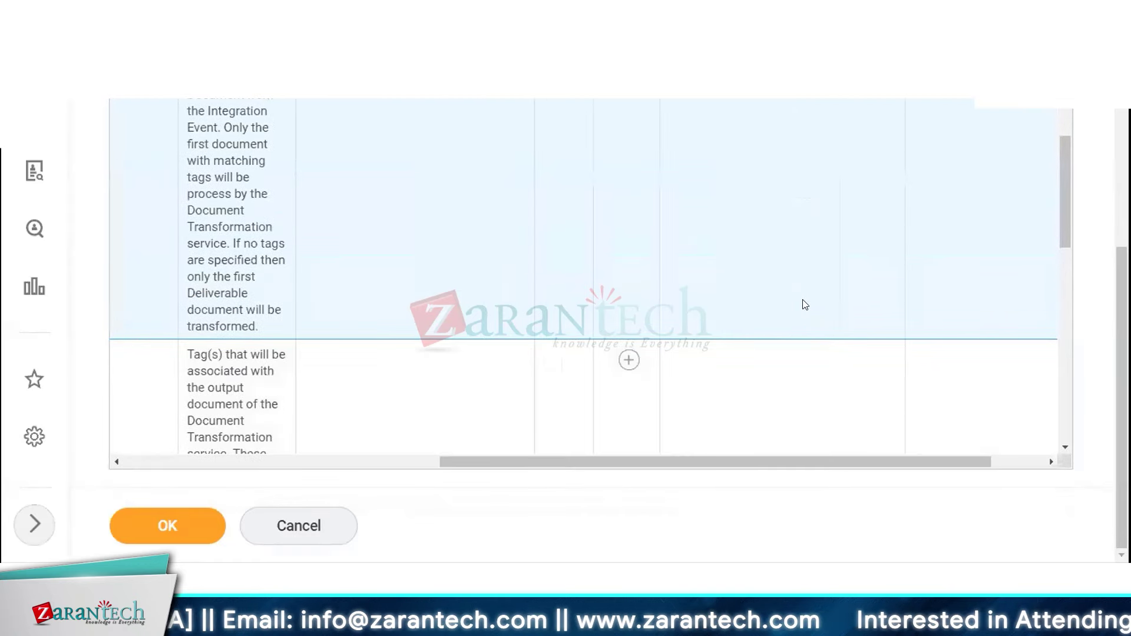
pyautogui.scroll(3, 804, 304)
pyautogui.click(627, 235)
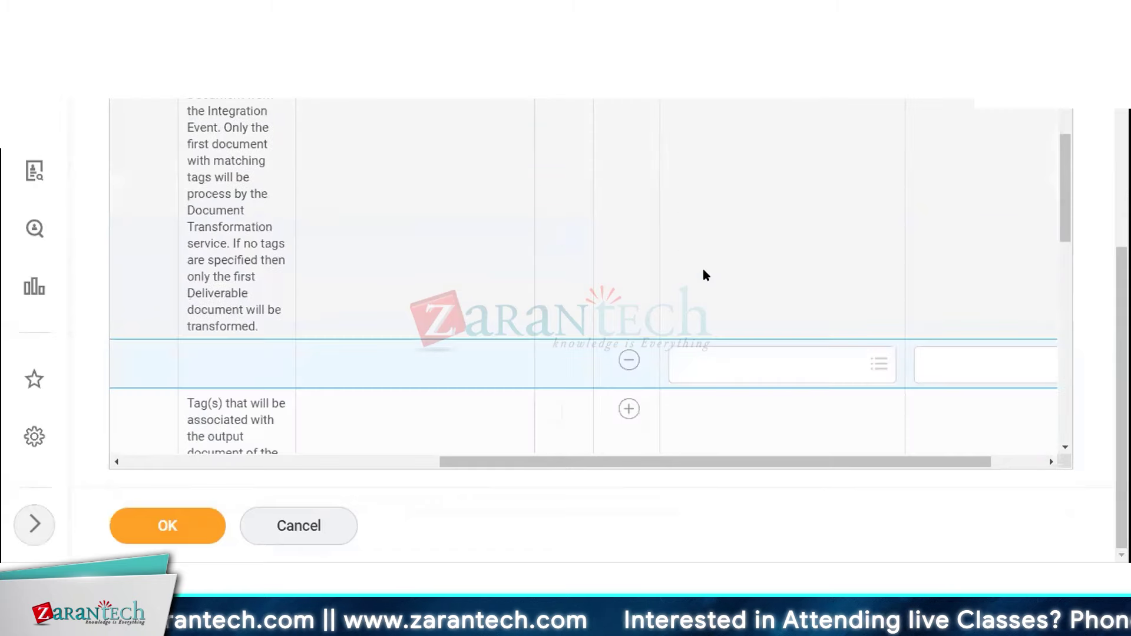
pyautogui.scroll(-2, 705, 275)
pyautogui.click(737, 285)
pyautogui.hotkey('ctrl', 'v')
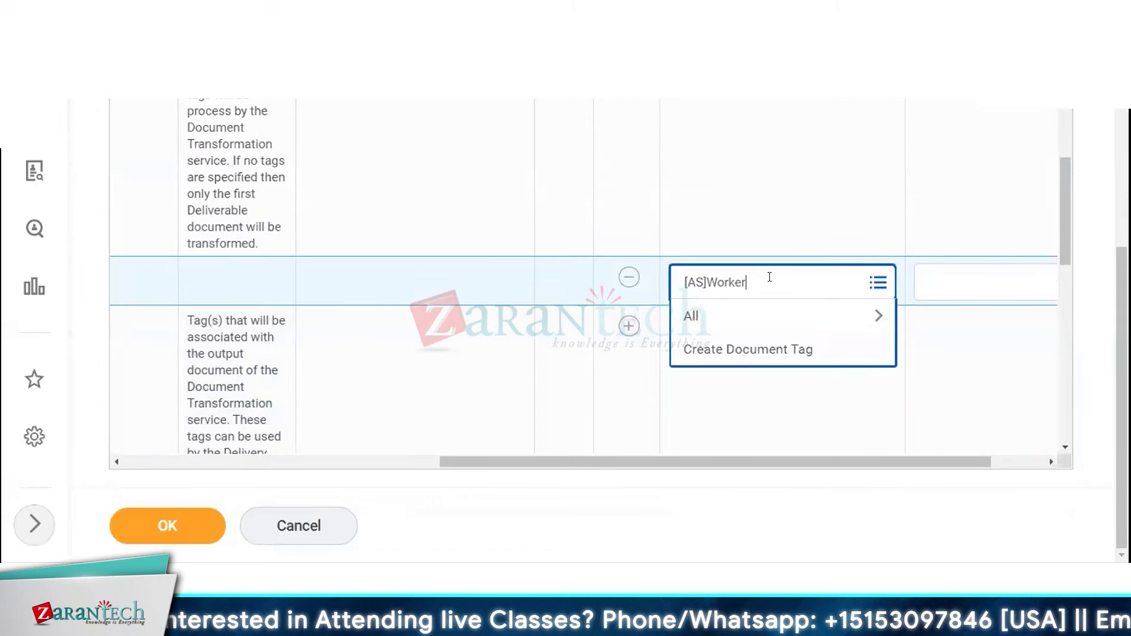
pyautogui.press('Return')
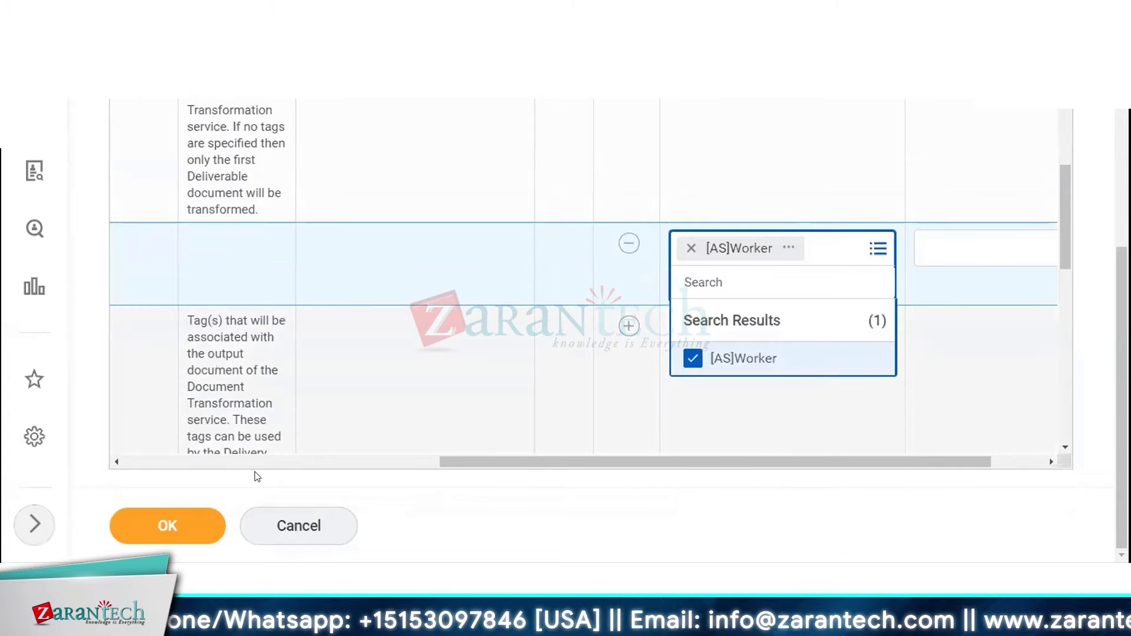
pyautogui.click(194, 530)
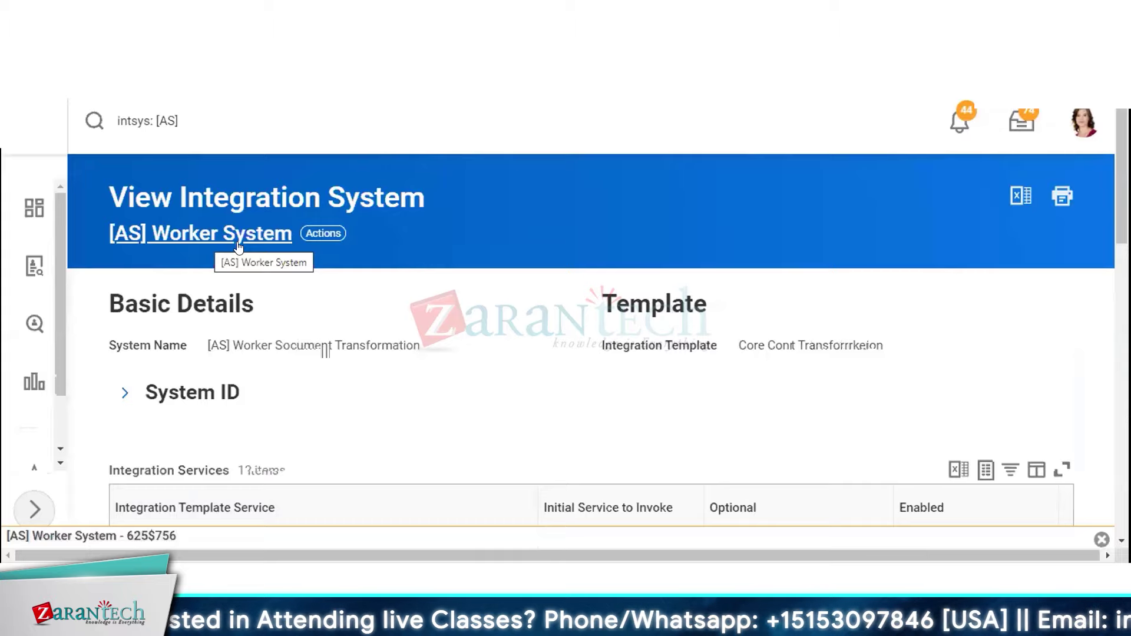
# - Open the TOP LEVEL Integration Process Event definition of the [AS] Worker System for editing, effective 08/01/2020
pyautogui.scroll(-6, 238, 246)
pyautogui.moveTo(773, 472)
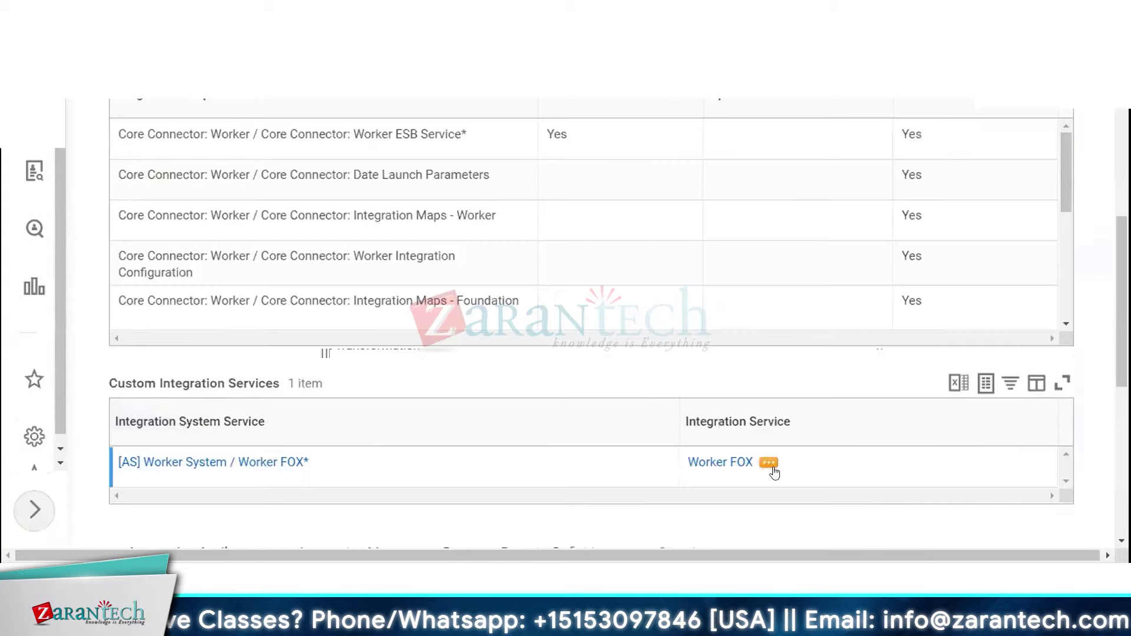
pyautogui.scroll(-4, 482, 353)
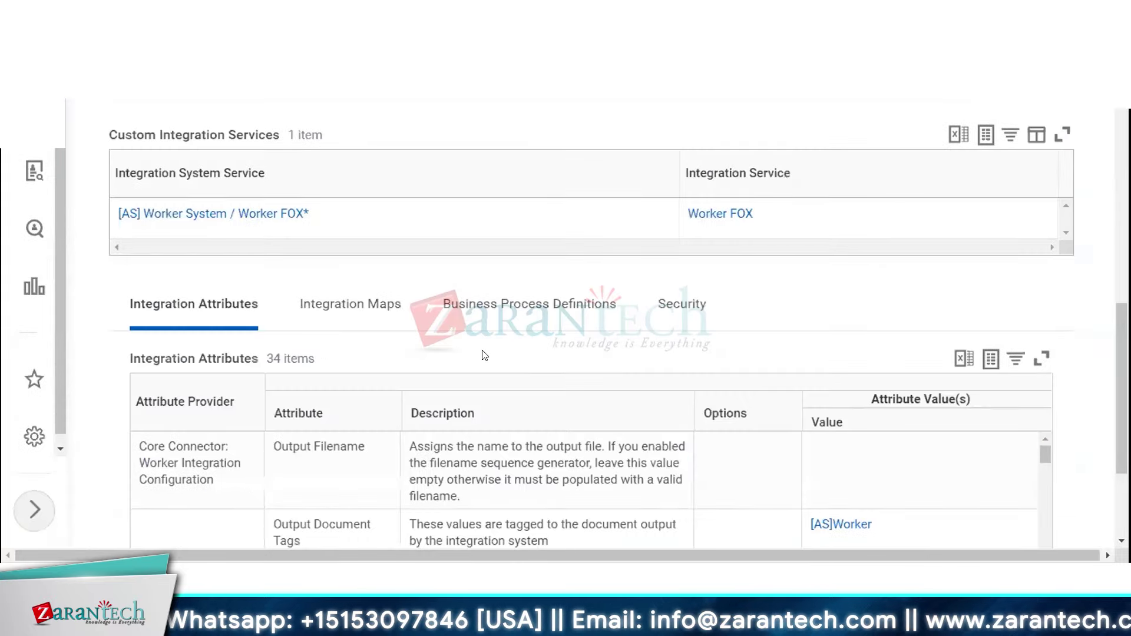
pyautogui.scroll(-2, 485, 355)
pyautogui.click(518, 221)
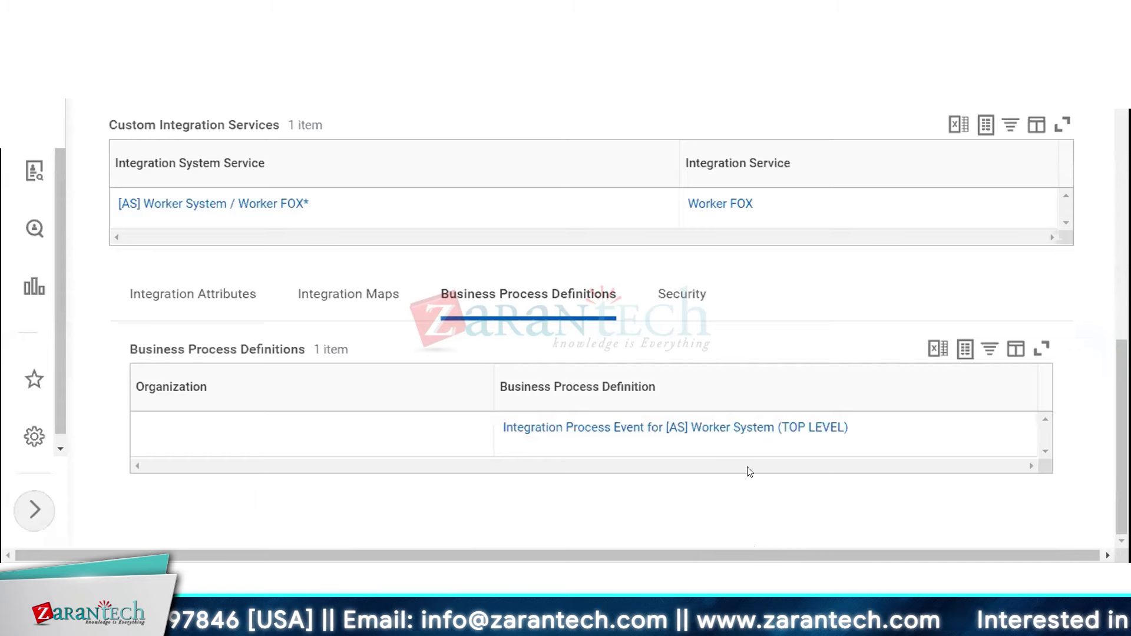
pyautogui.moveTo(868, 432)
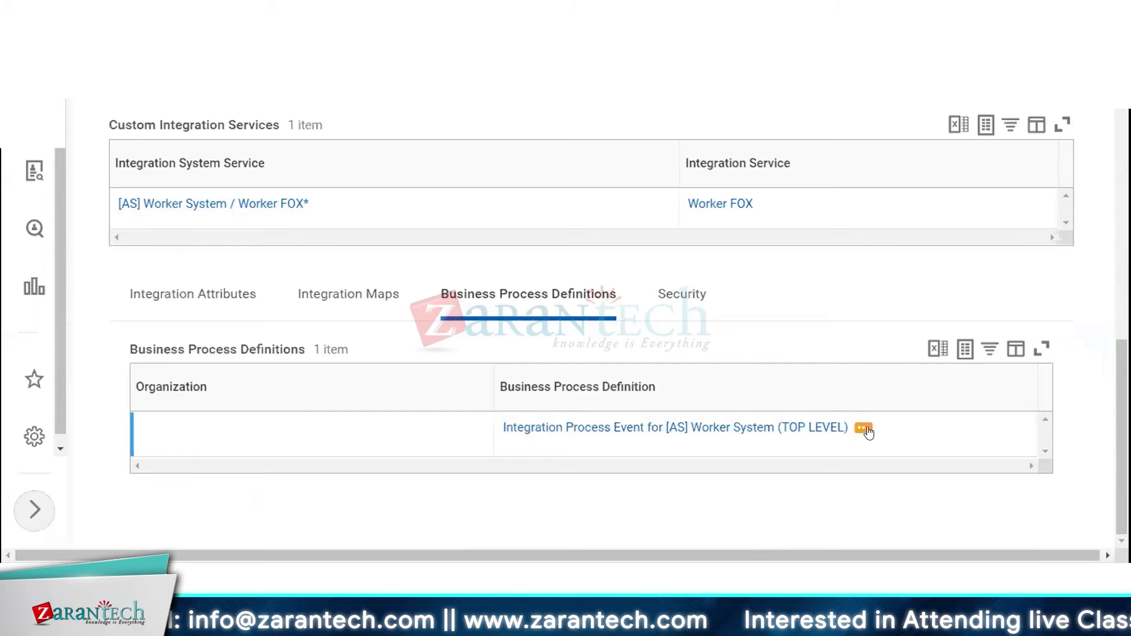
pyautogui.click(863, 429)
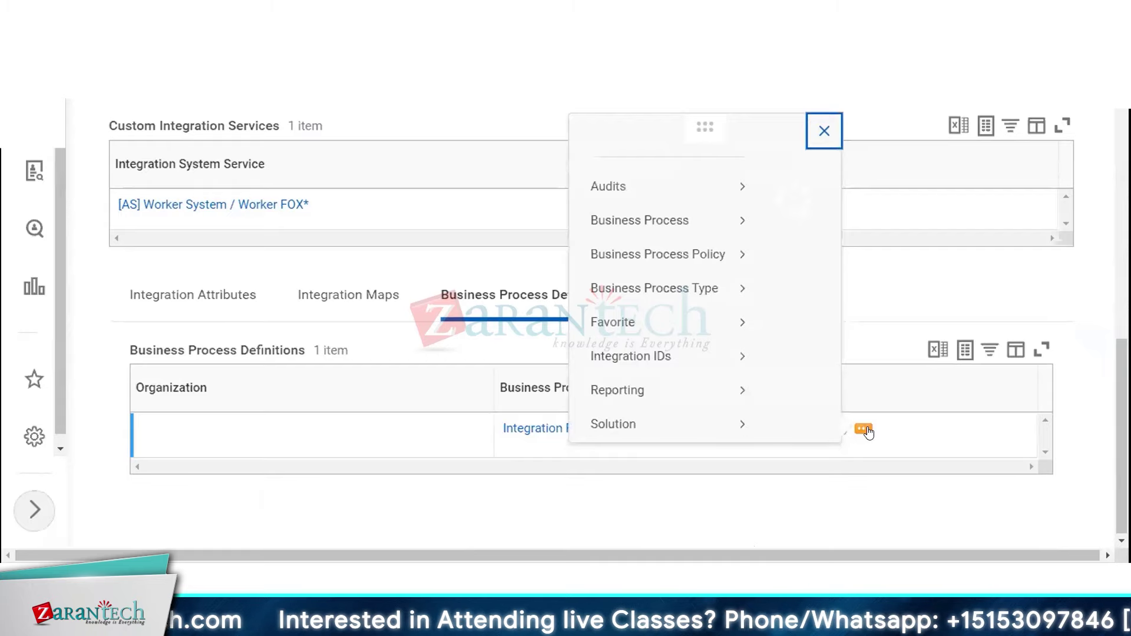
pyautogui.moveTo(177, 242)
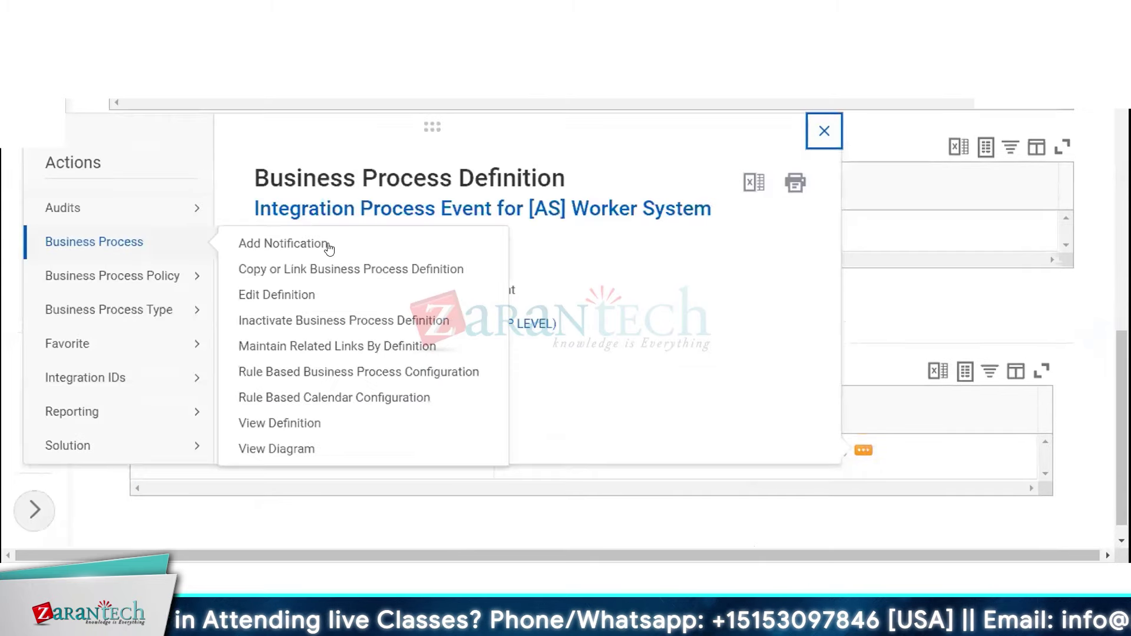
pyautogui.click(284, 292)
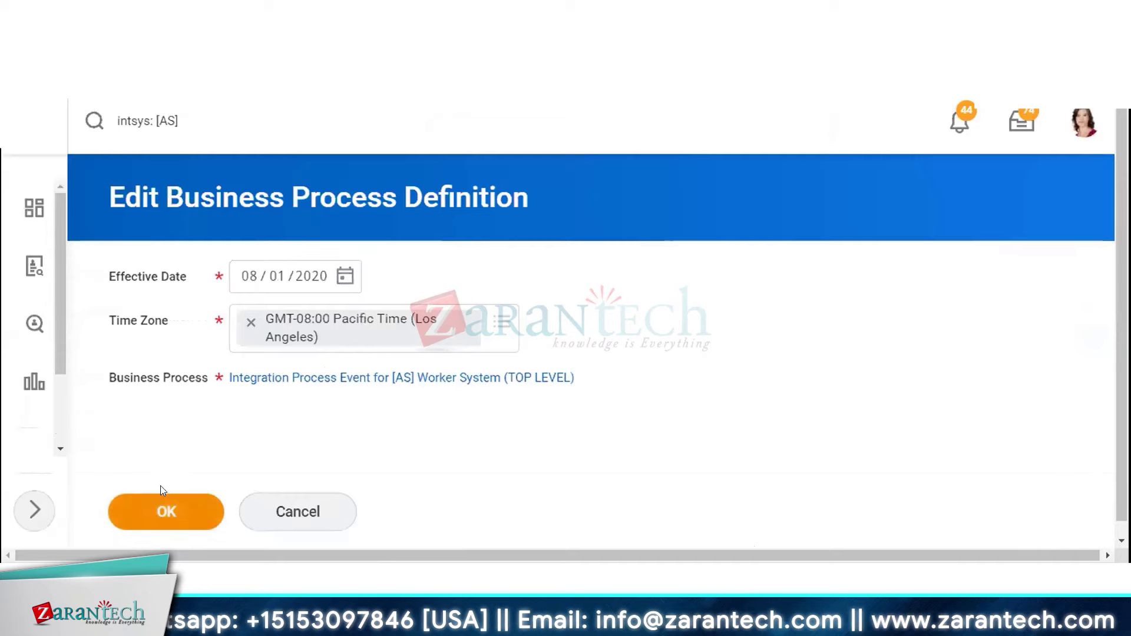
pyautogui.click(165, 502)
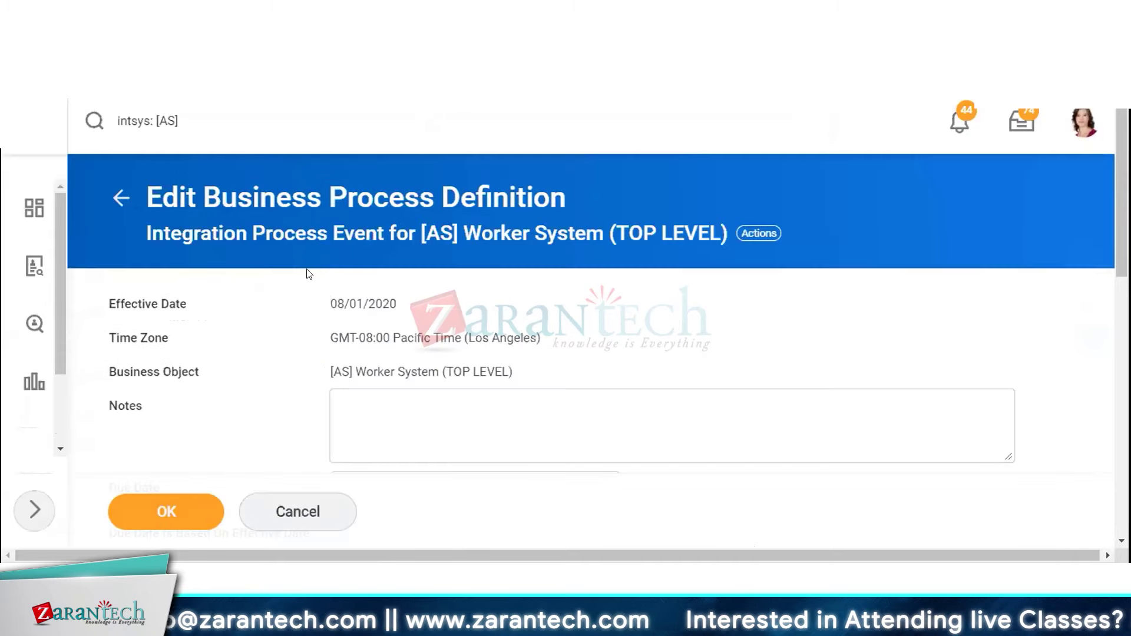
# - Remove Document Delivery from business process step c, change the step's type to Integration, and save the definition
pyautogui.scroll(-3, 339, 301)
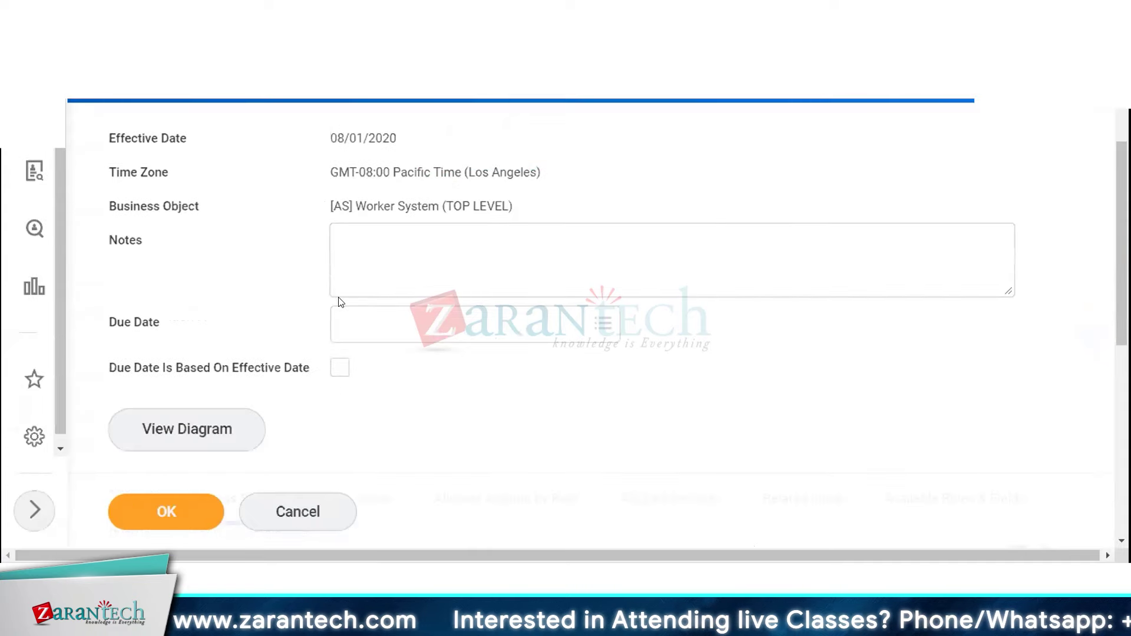
pyautogui.scroll(-5, 338, 302)
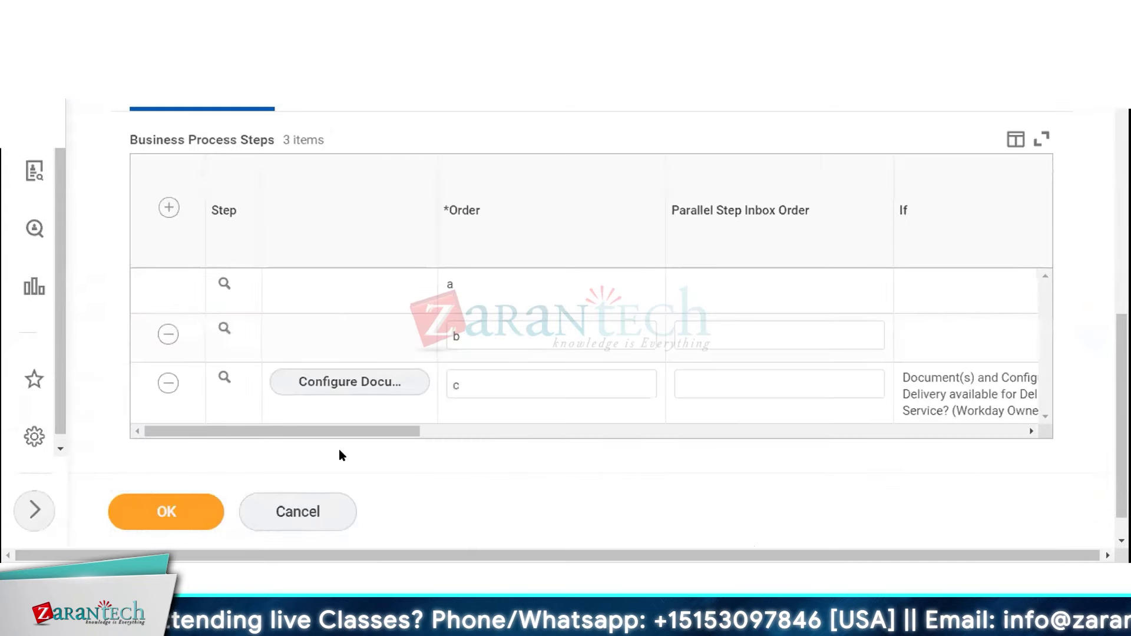
pyautogui.moveTo(338, 434); pyautogui.dragTo(634, 433)
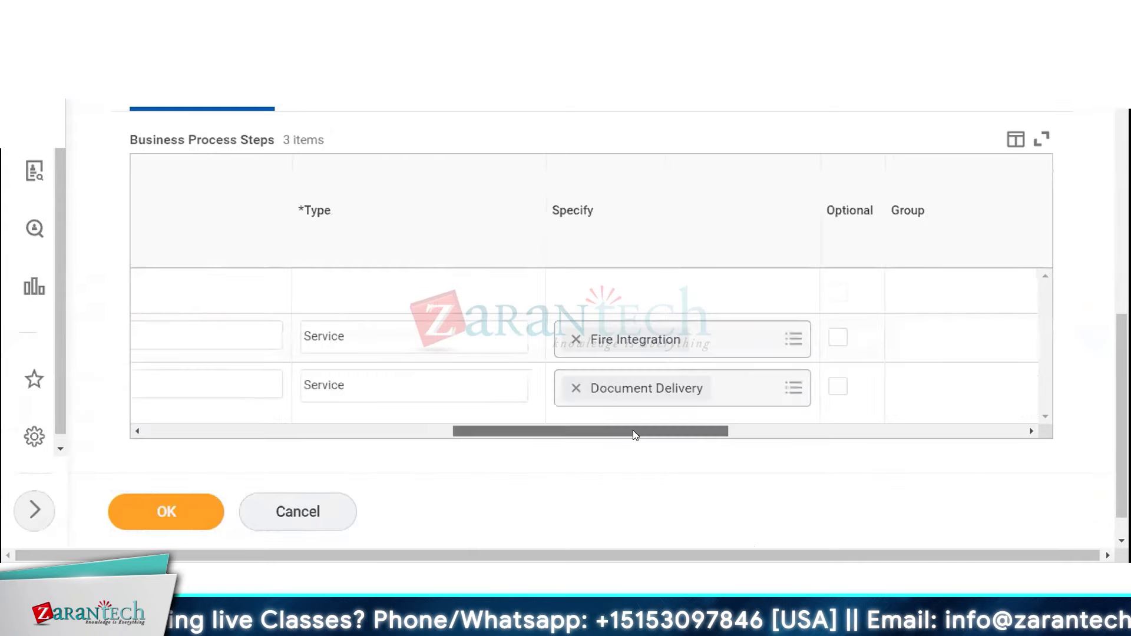
pyautogui.click(574, 388)
pyautogui.click(510, 390)
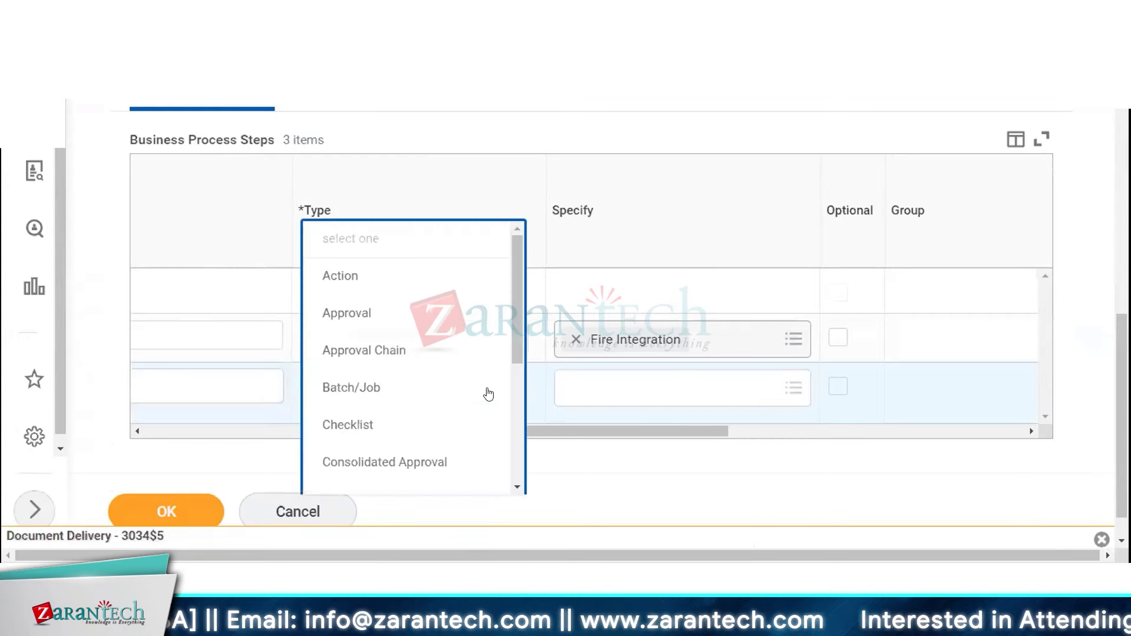
pyautogui.scroll(-5, 406, 293)
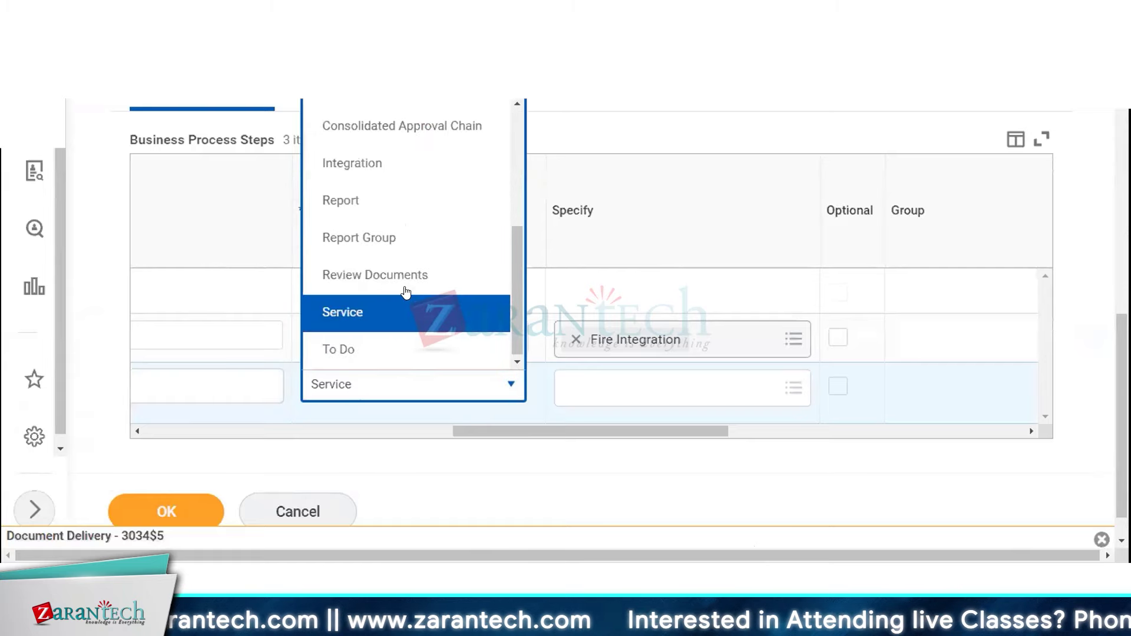
pyautogui.click(364, 173)
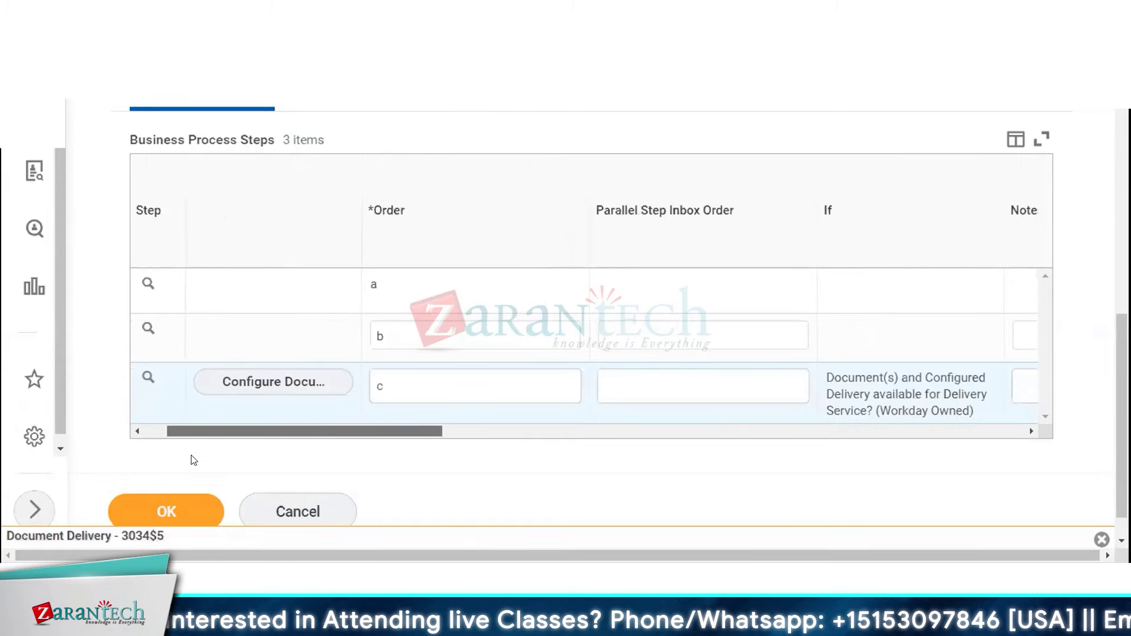
pyautogui.click(170, 513)
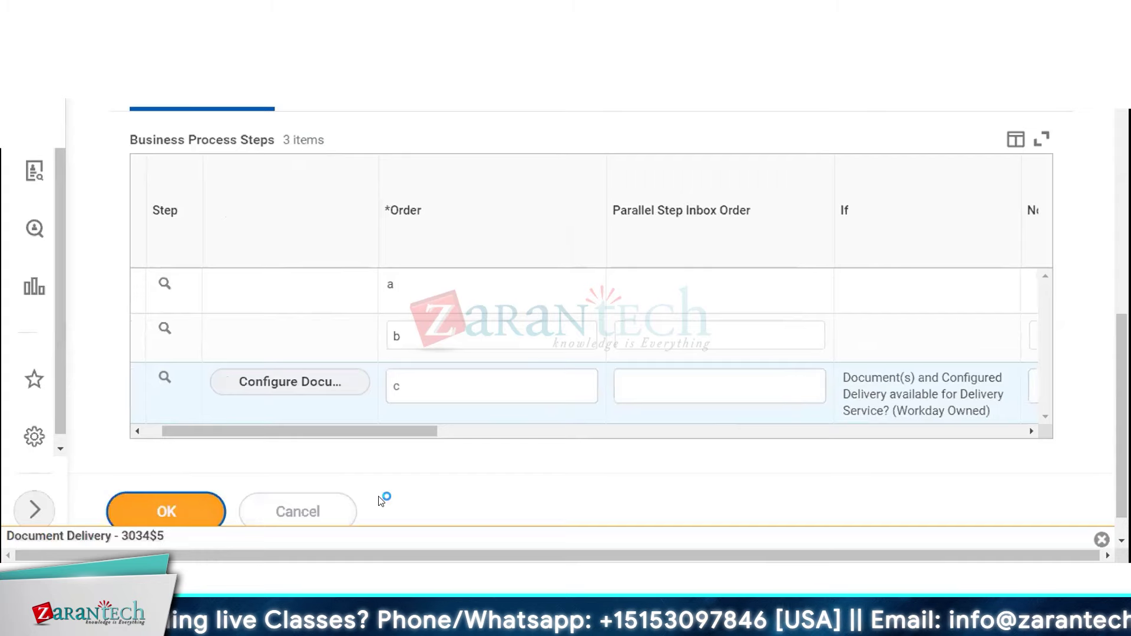
# - Configure integration step c to run [AS] Worker Document Transformation and save its configuration with the static request name
pyautogui.scroll(-5, 276, 406)
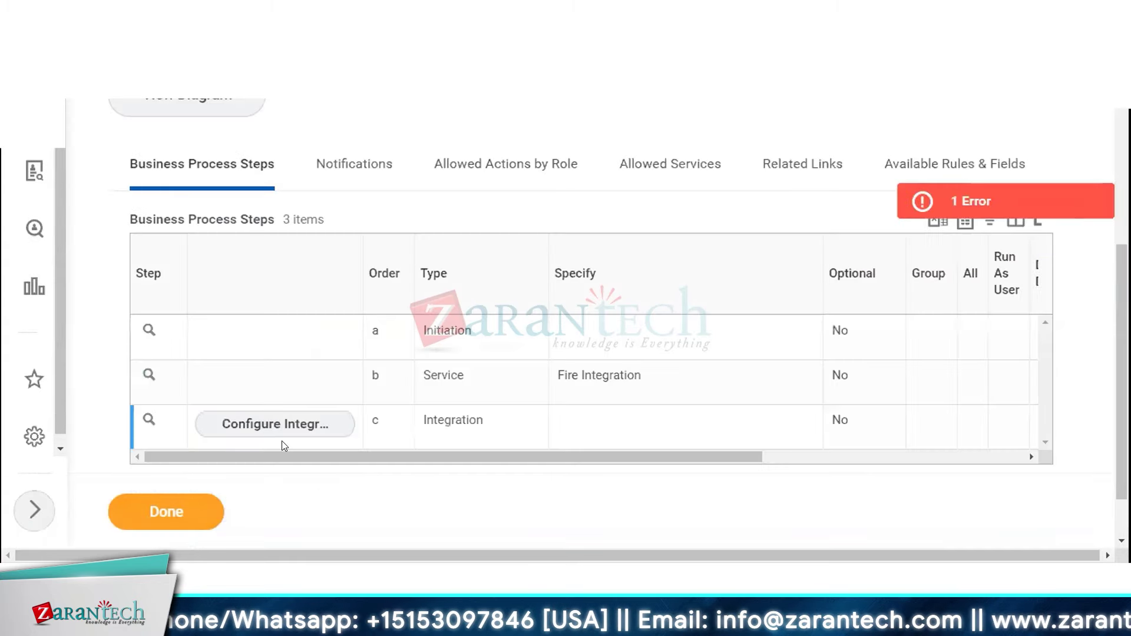
pyautogui.click(273, 427)
pyautogui.click(311, 301)
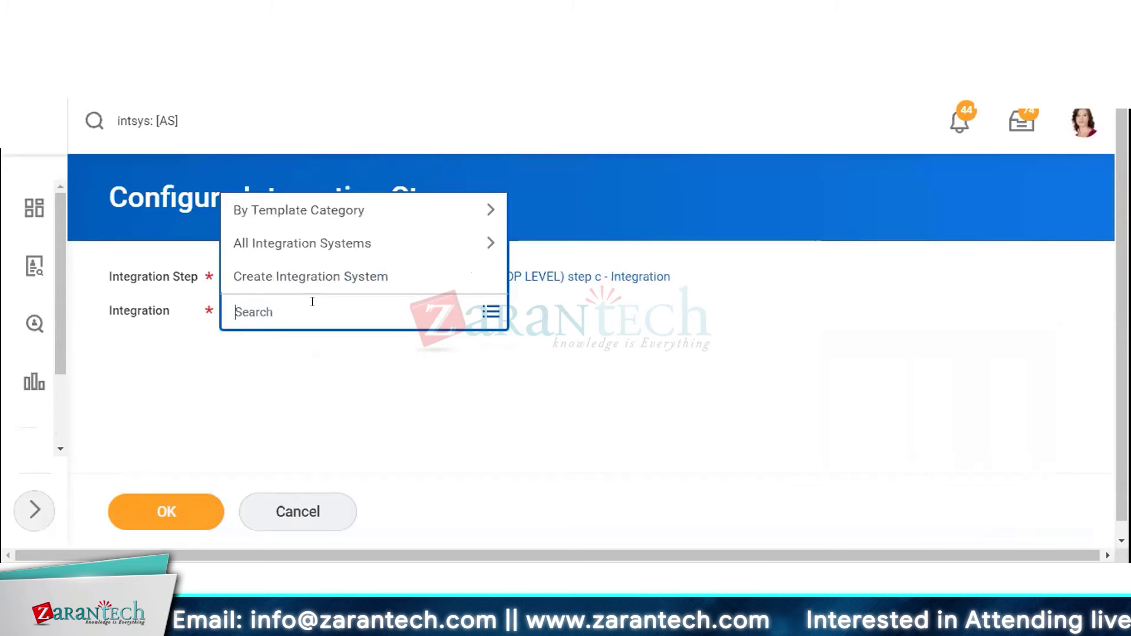
pyautogui.write('Worker')
pyautogui.press('Return')
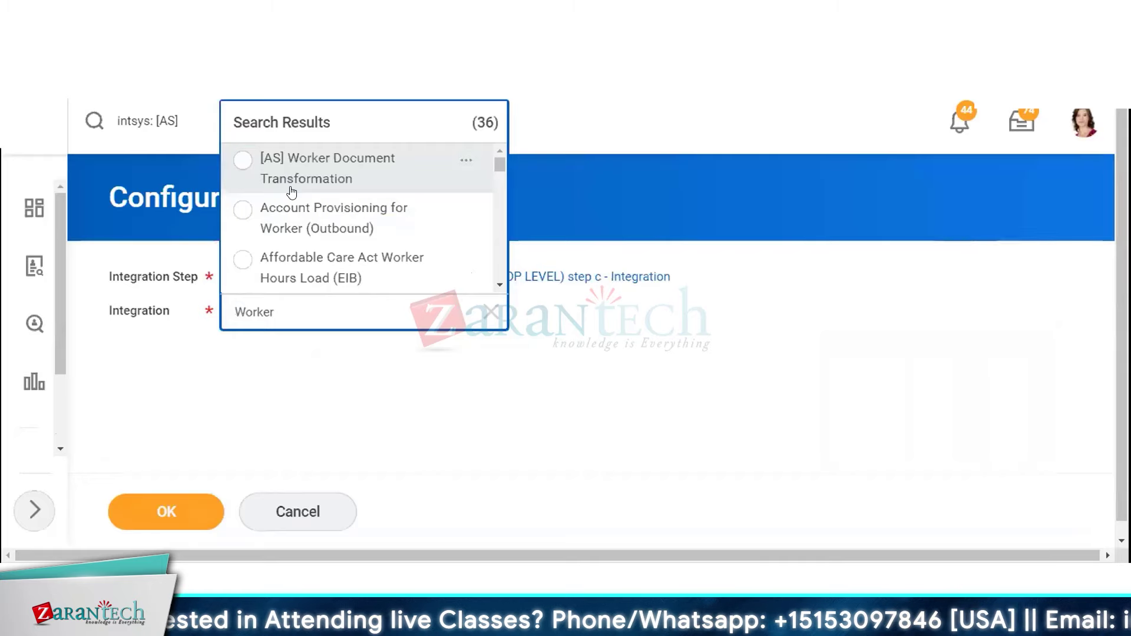
pyautogui.press('Escape')
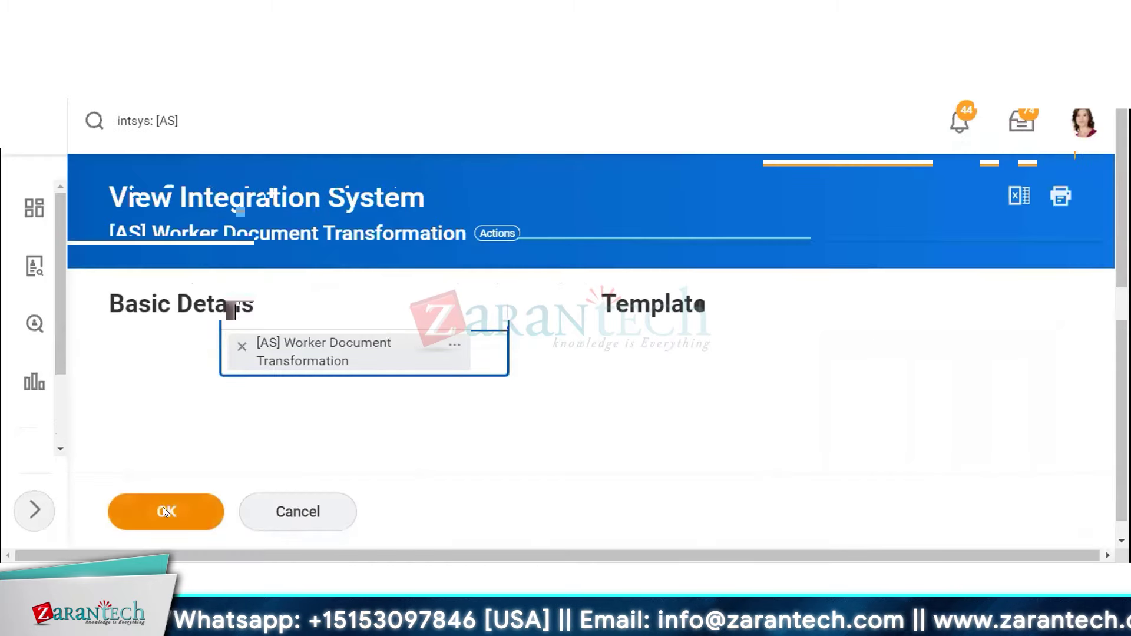
pyautogui.click(163, 508)
pyautogui.scroll(-2, 152, 510)
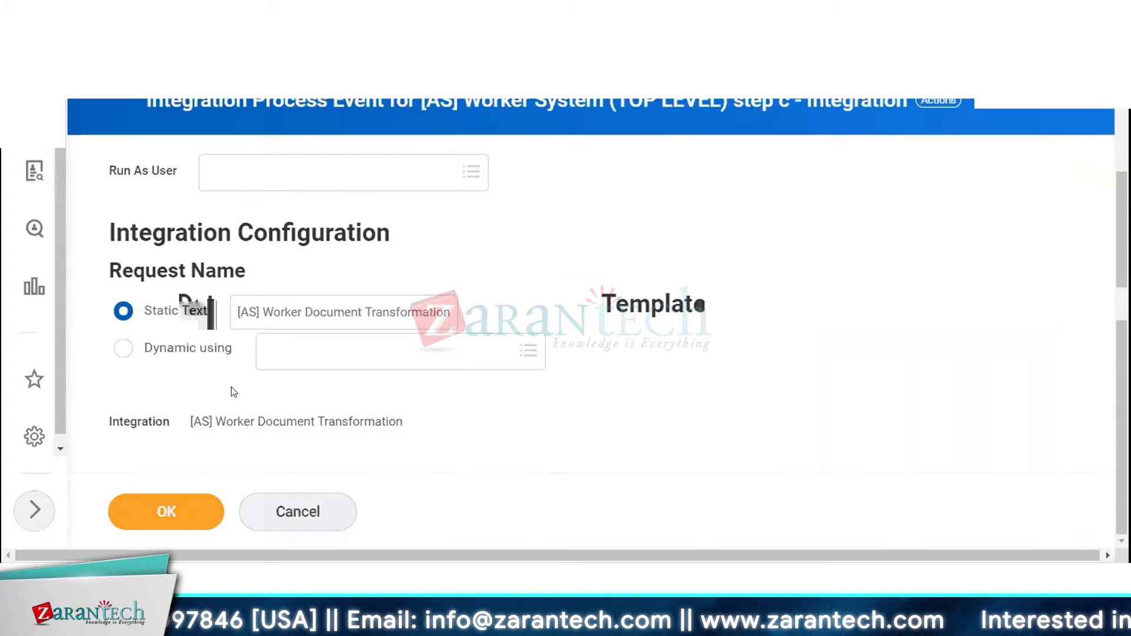
pyautogui.click(142, 513)
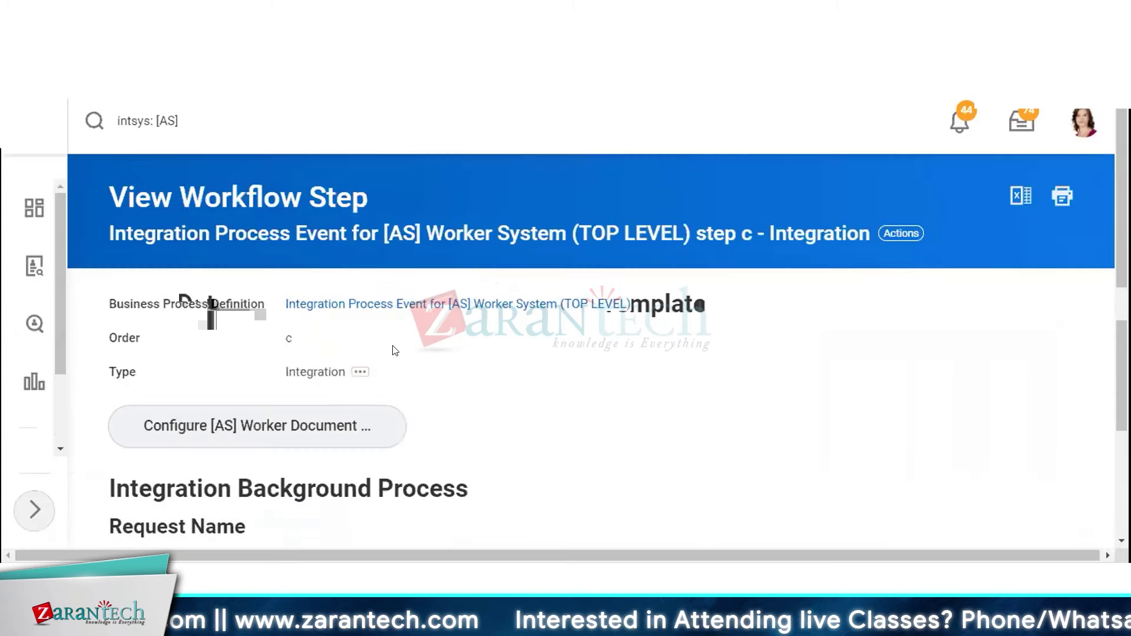
# - Return to the [AS] Worker System integration and set up its launch with the Run Now frequency
pyautogui.click(474, 305)
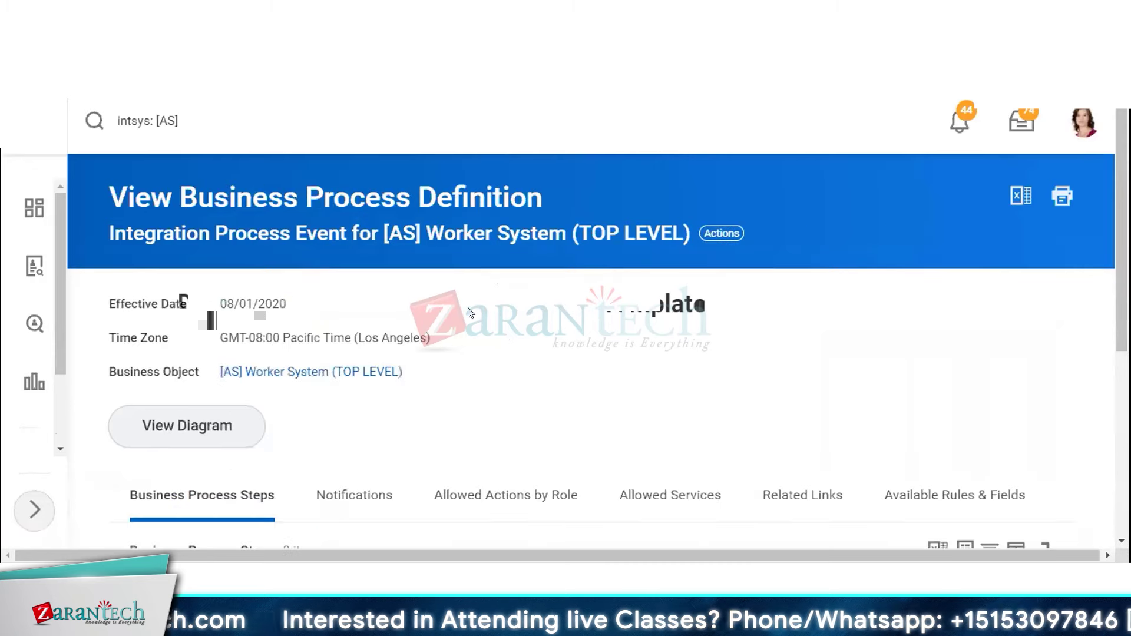
pyautogui.click(358, 378)
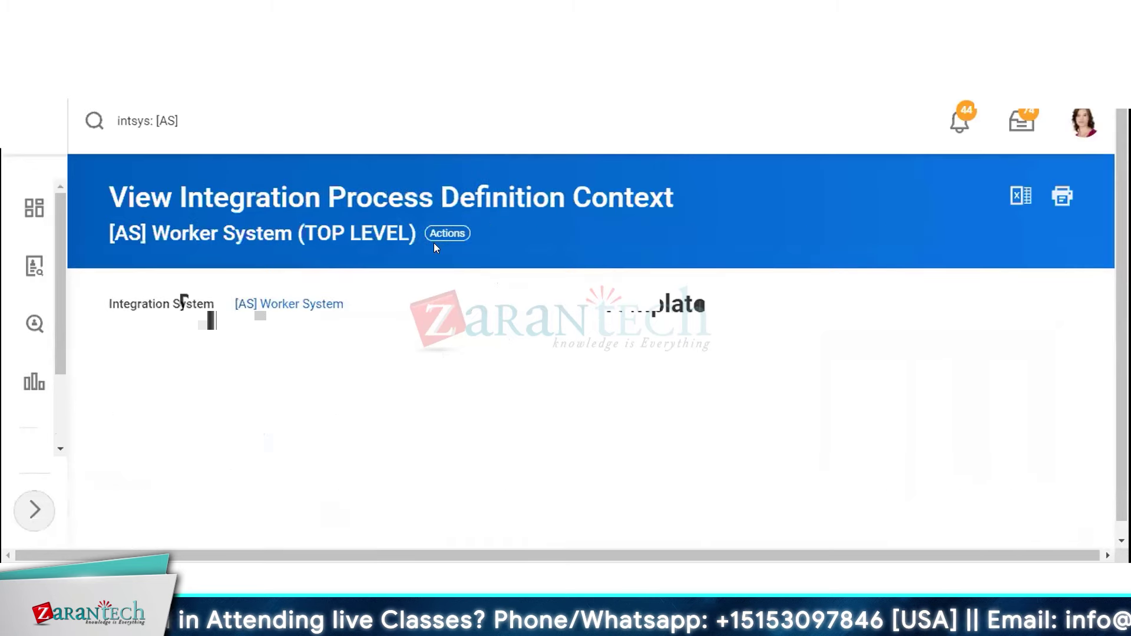
pyautogui.click(358, 304)
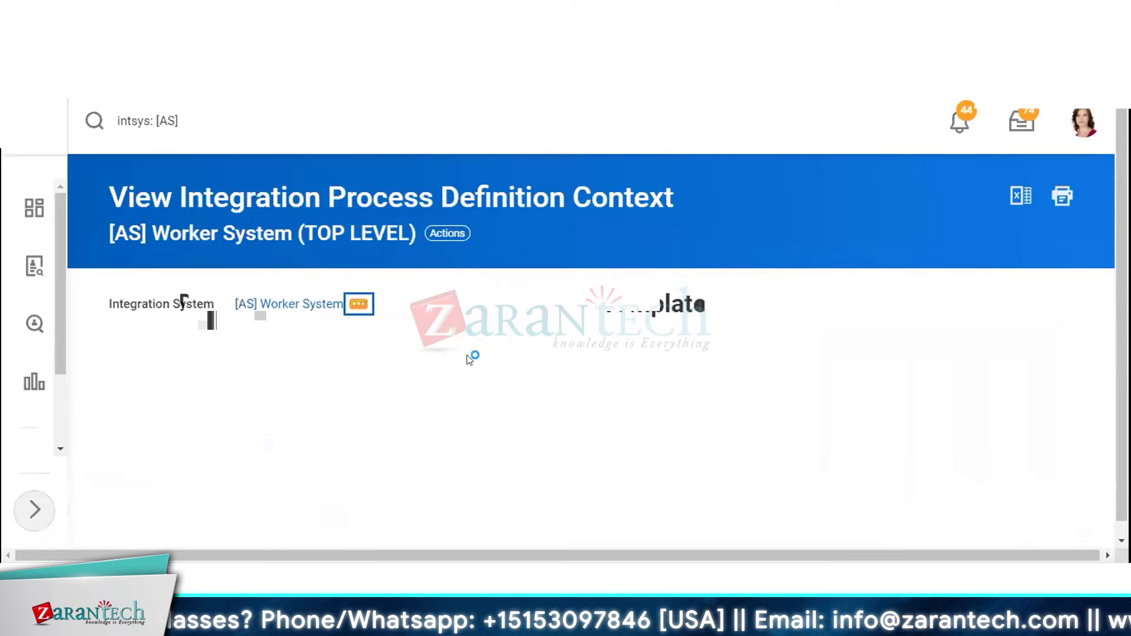
pyautogui.click(328, 303)
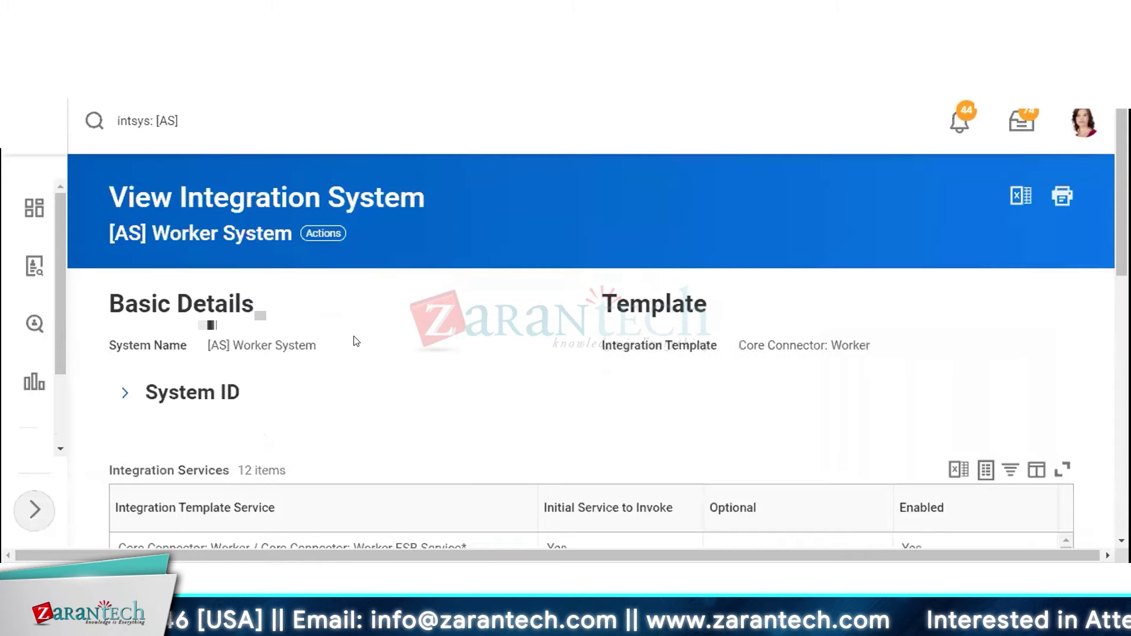
pyautogui.click(323, 233)
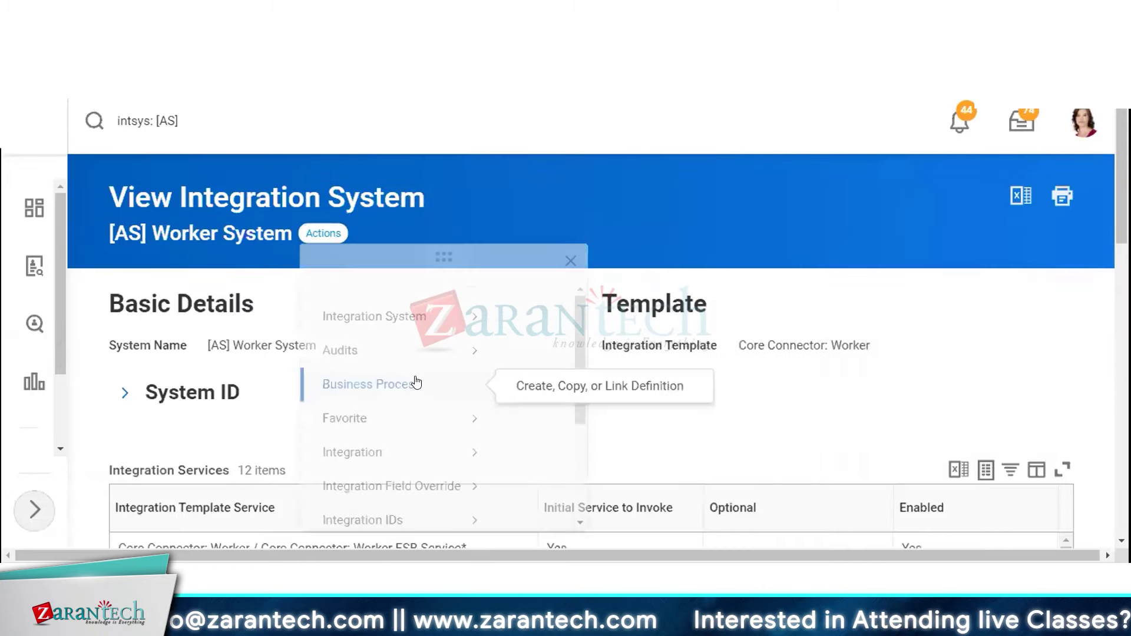
pyautogui.moveTo(376, 475)
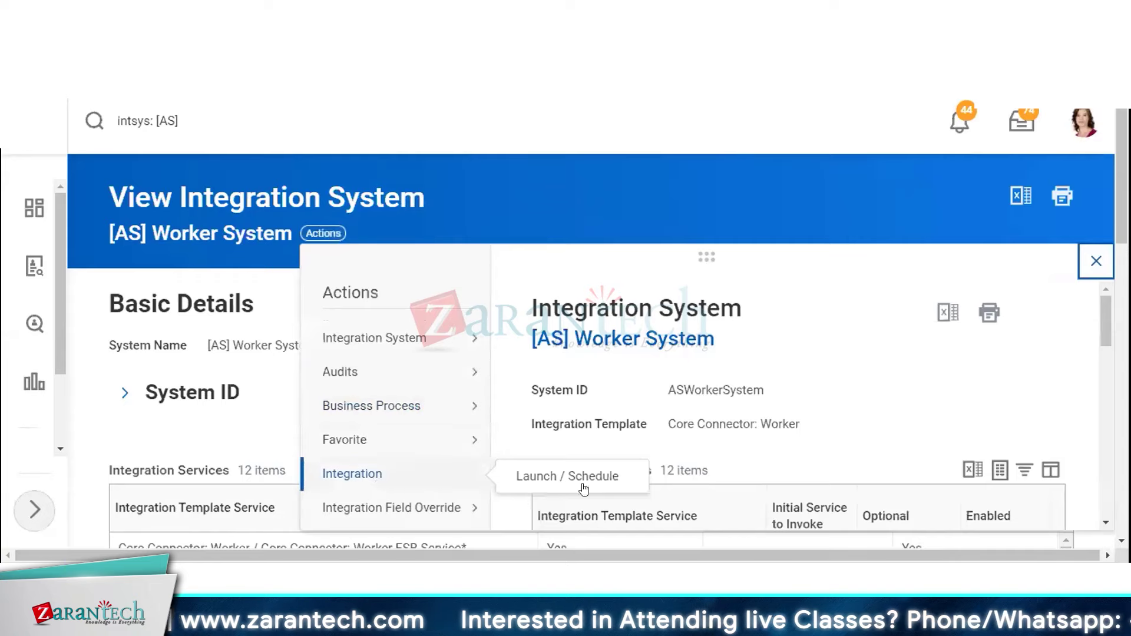
pyautogui.click(551, 480)
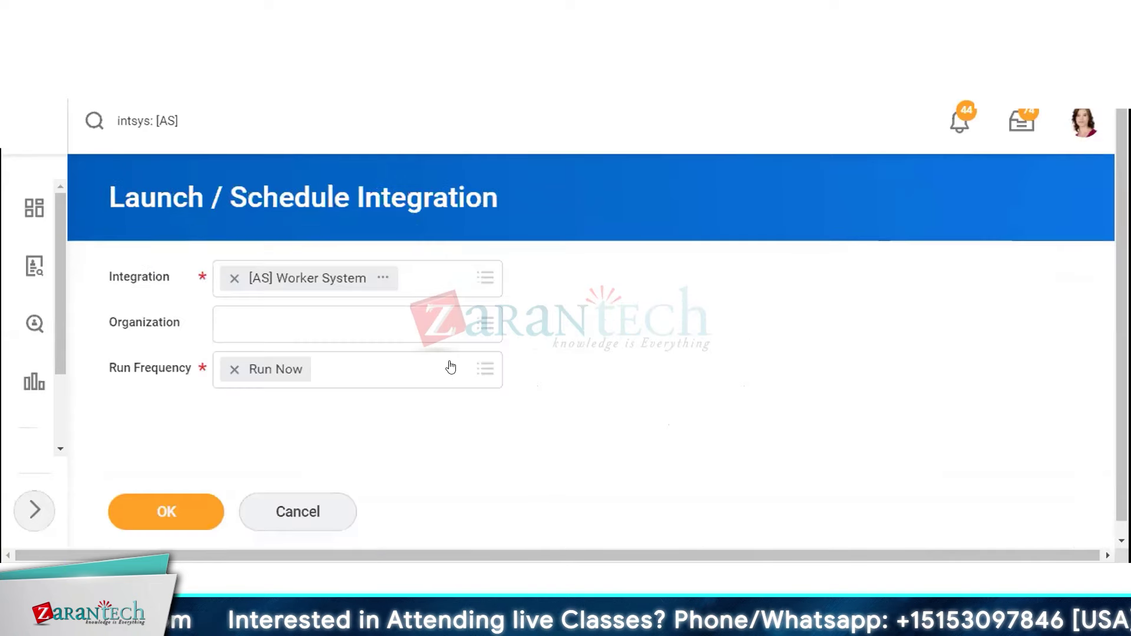
pyautogui.click(219, 526)
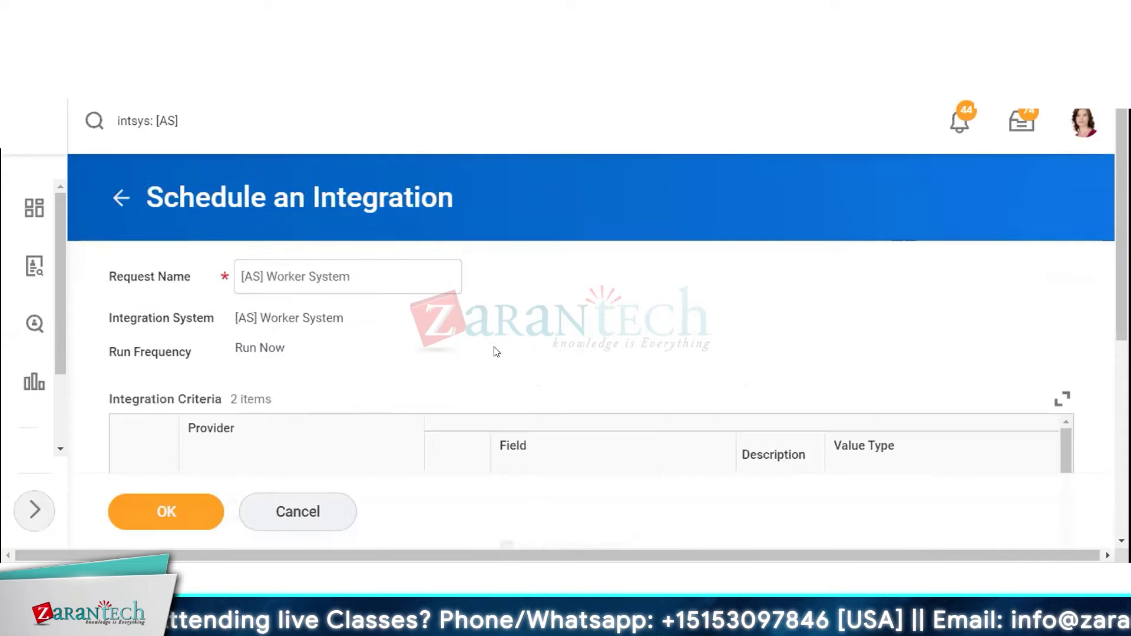
# - Enter the worker's name in the Workers launch criterion, enable Full File, and launch the [AS] Worker System integration
pyautogui.scroll(-4, 495, 351)
pyautogui.scroll(-2, 494, 350)
pyautogui.moveTo(560, 444); pyautogui.dragTo(697, 378)
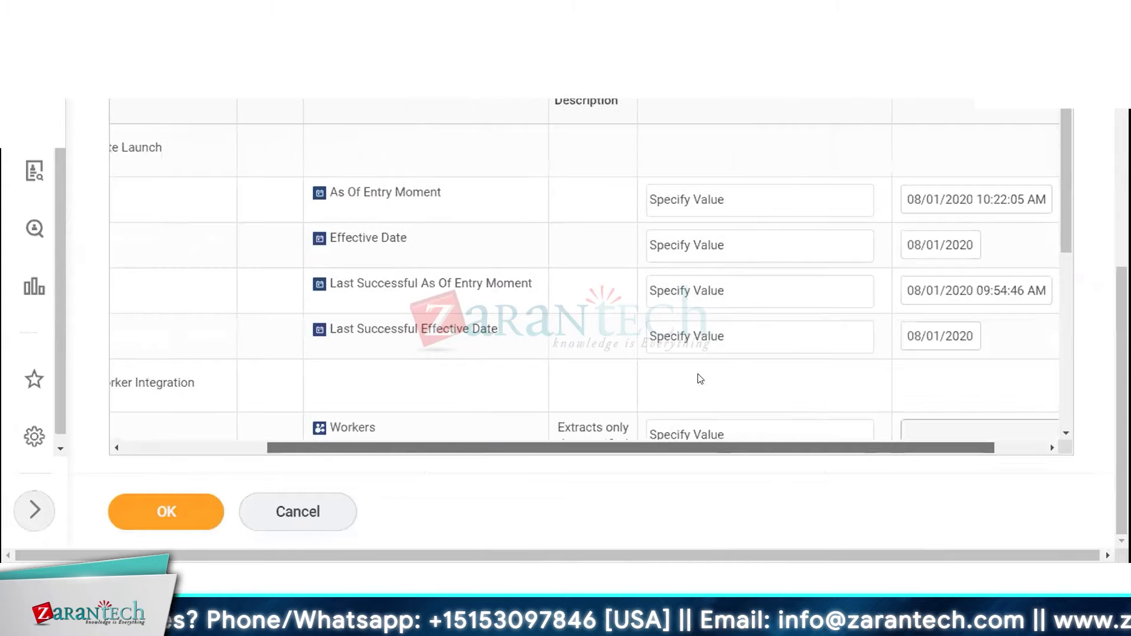
pyautogui.scroll(-3, 824, 362)
pyautogui.click(944, 187)
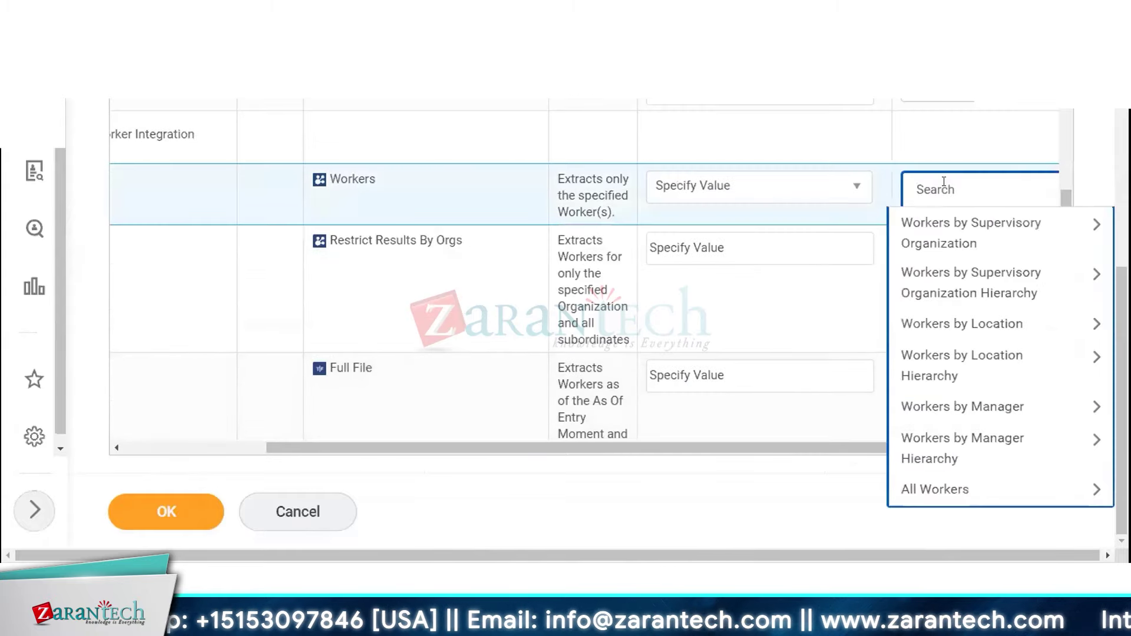
pyautogui.write('logan mc')
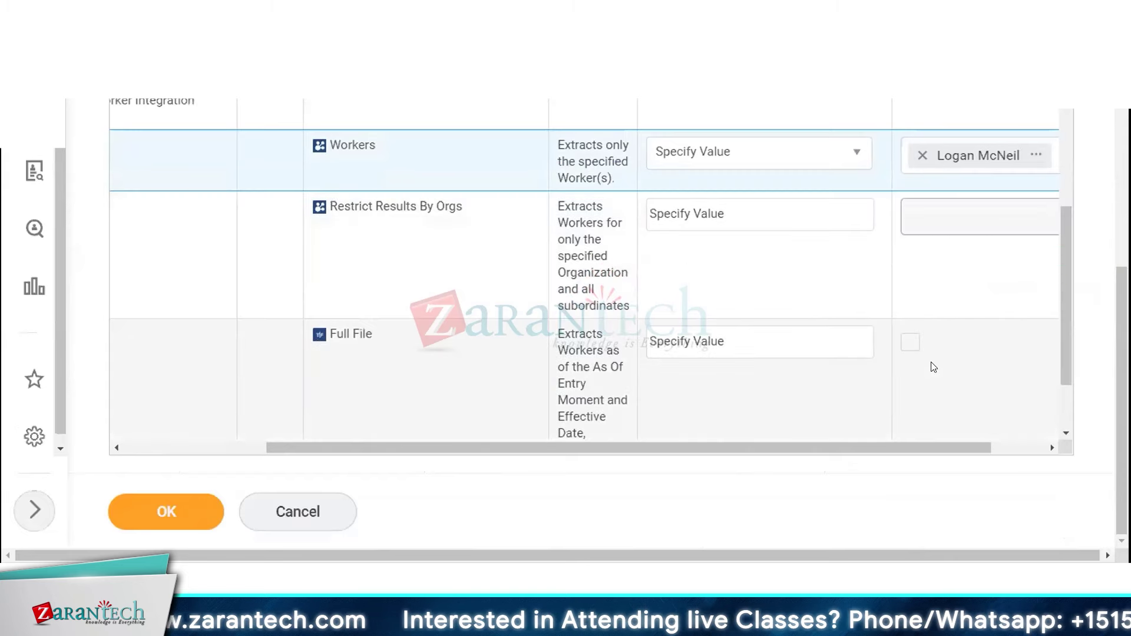
pyautogui.click(910, 343)
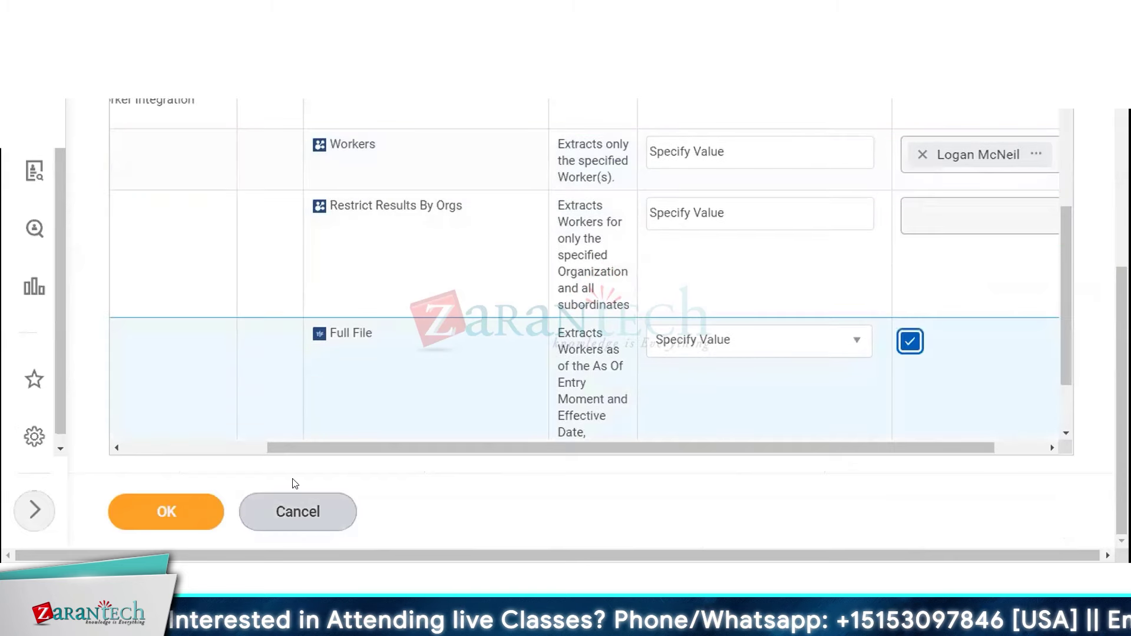
pyautogui.click(166, 511)
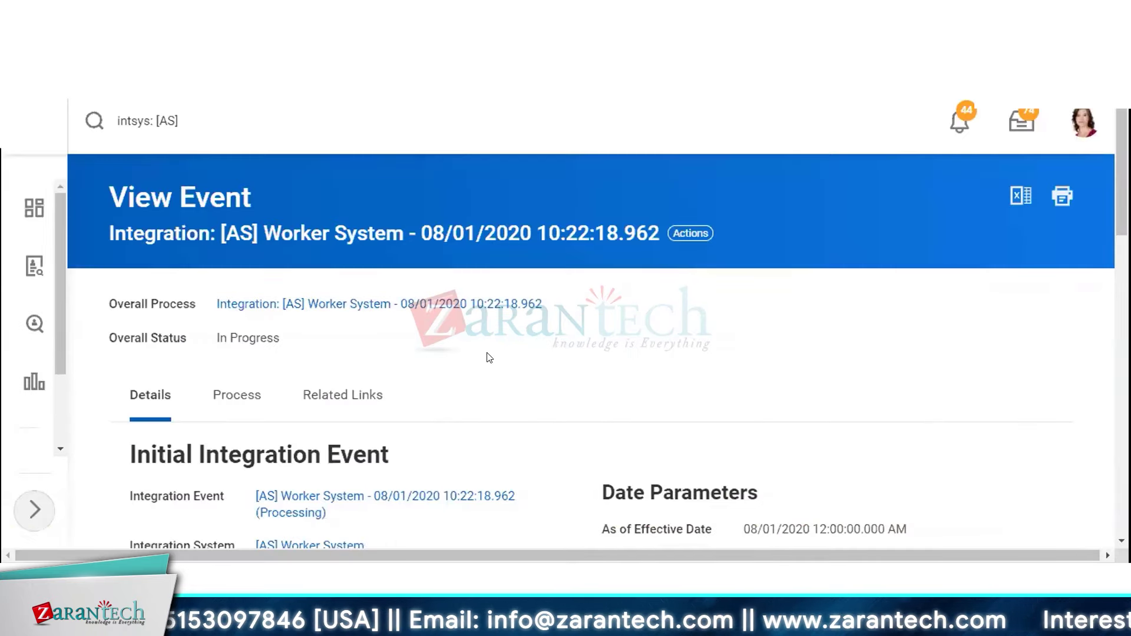
pyautogui.scroll(-2, 486, 358)
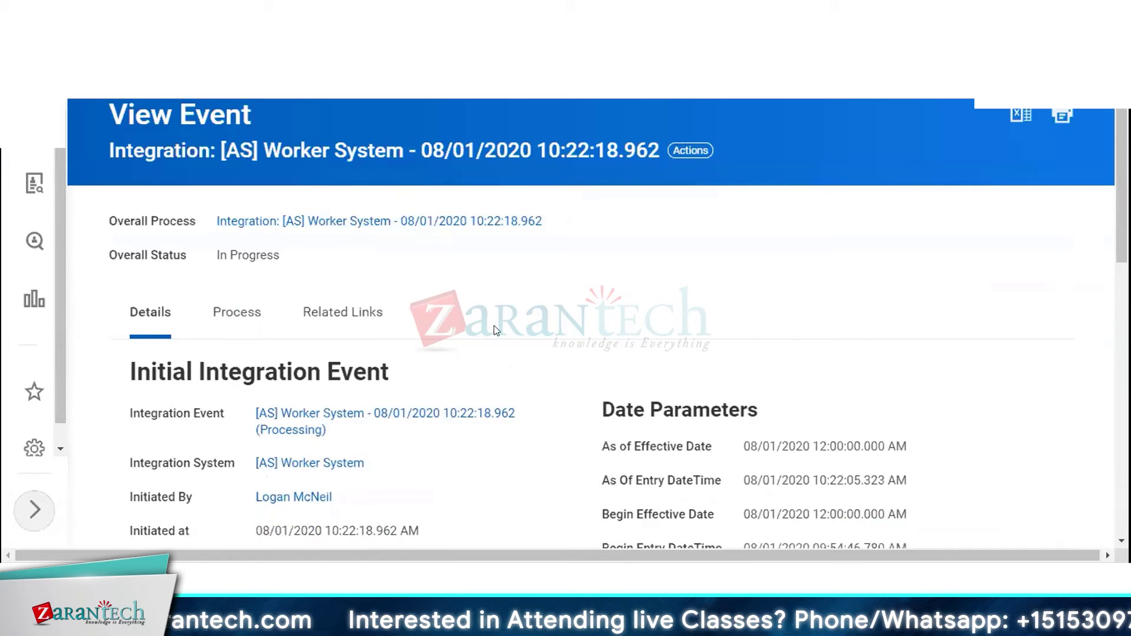
# - Refresh the [AS] Worker System integration event and review its details, subsequent processes and event documents
pyautogui.click(425, 174)
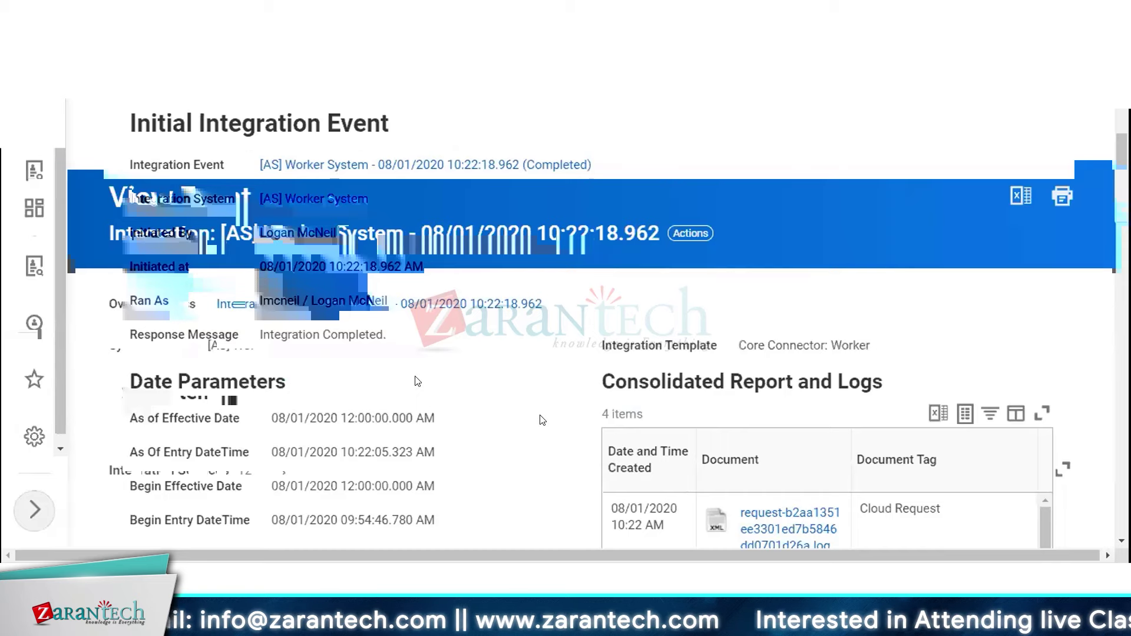
pyautogui.scroll(5, 532, 391)
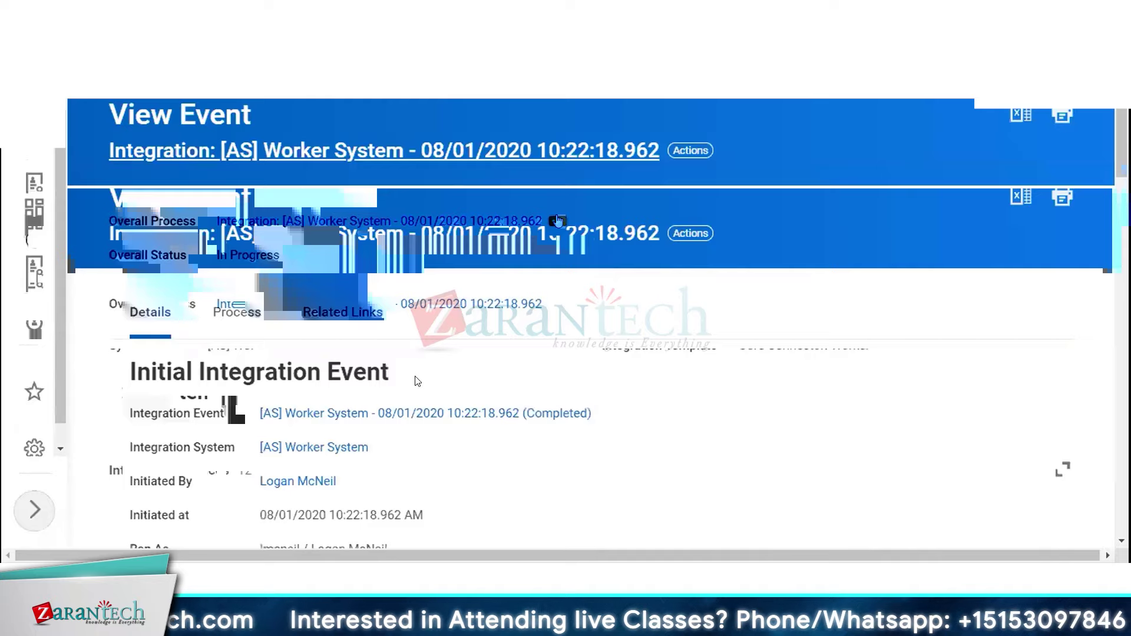
pyautogui.scroll(-3, 574, 369)
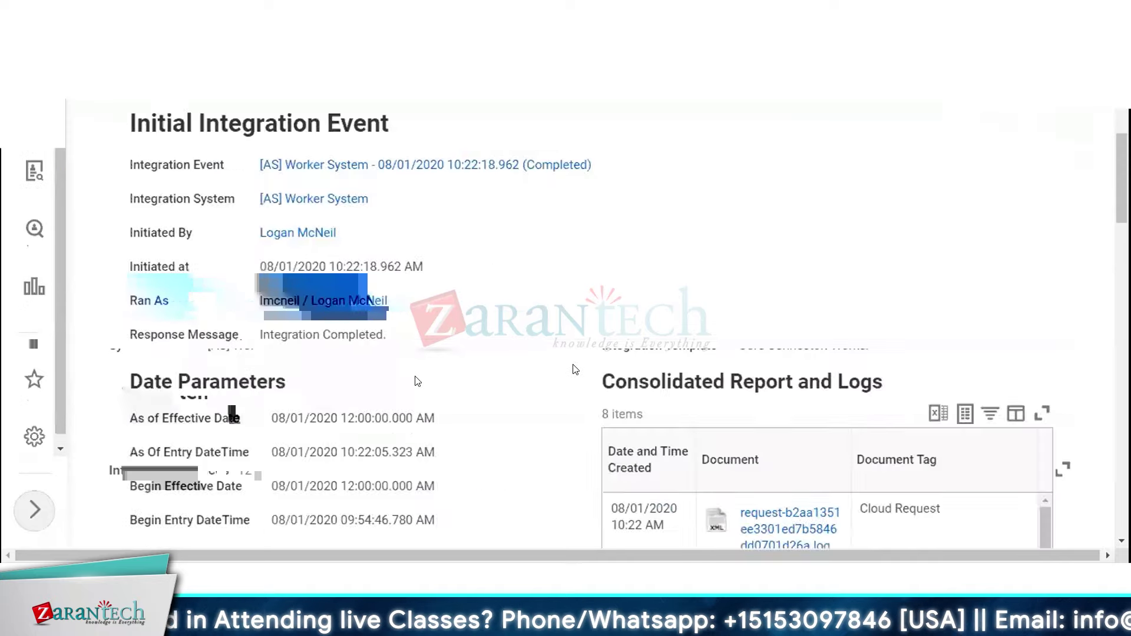
pyautogui.scroll(-15, 575, 369)
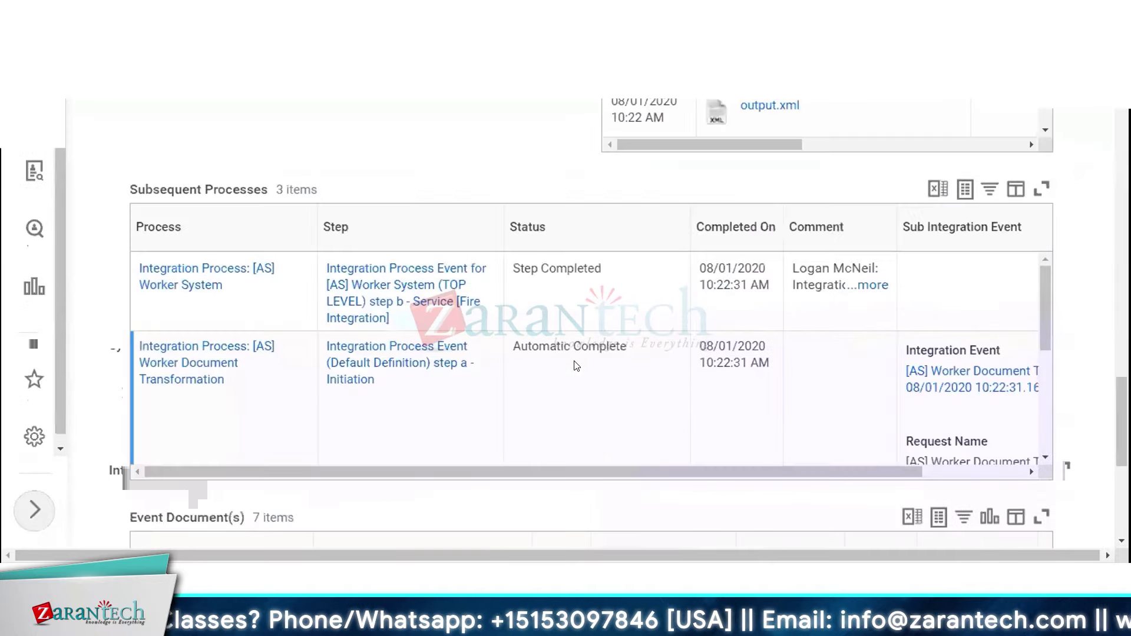
pyautogui.scroll(-10, 576, 366)
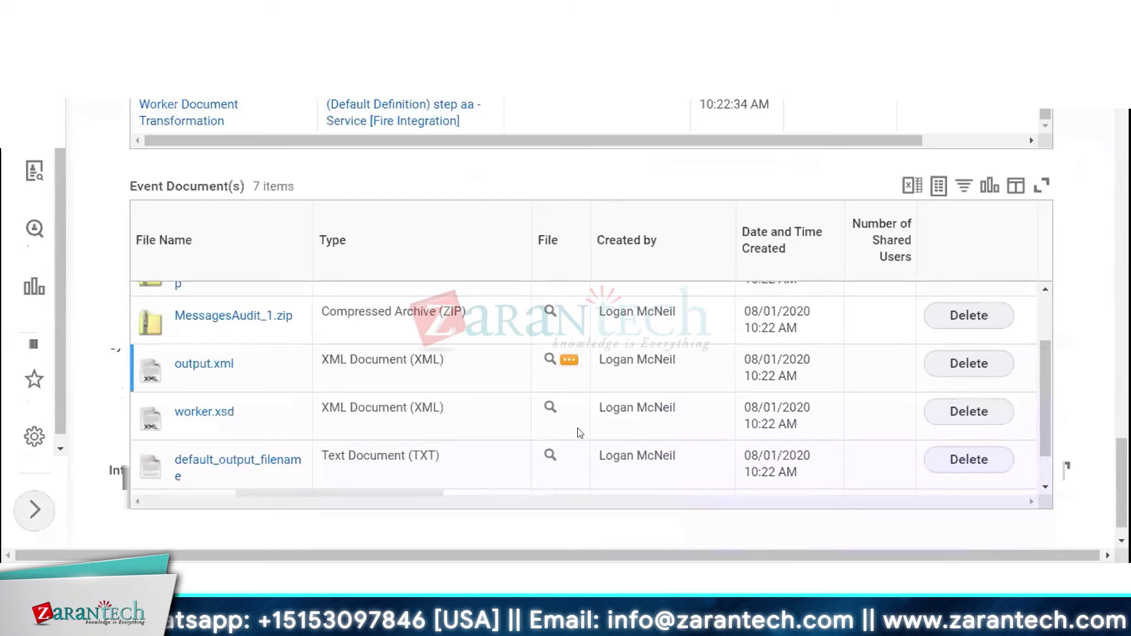
pyautogui.scroll(2, 586, 424)
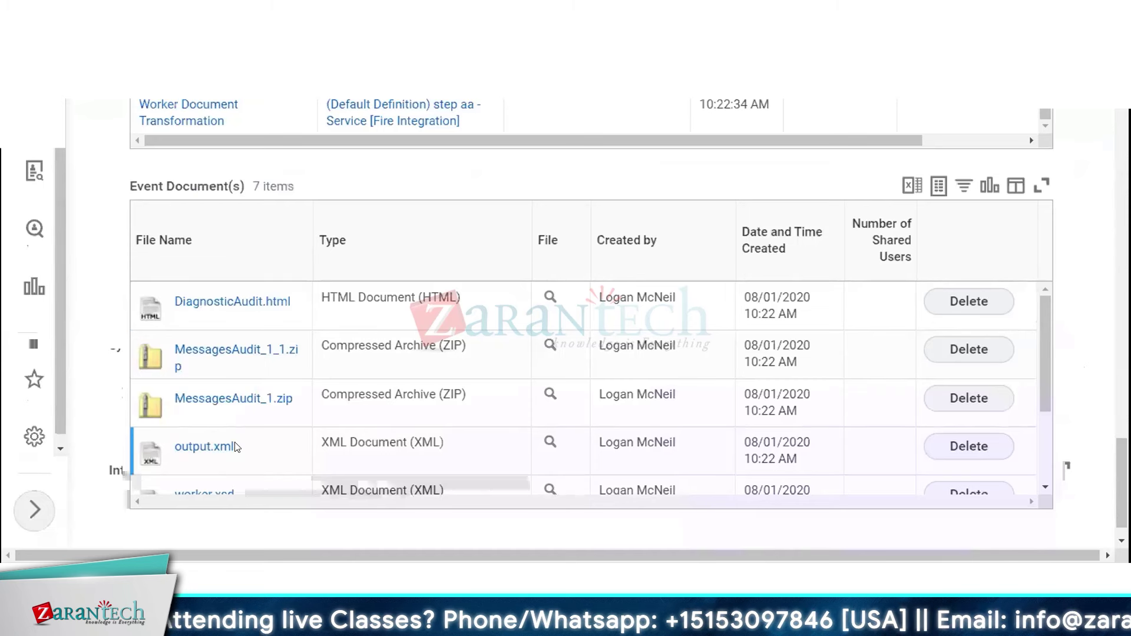
pyautogui.scroll(-2, 235, 447)
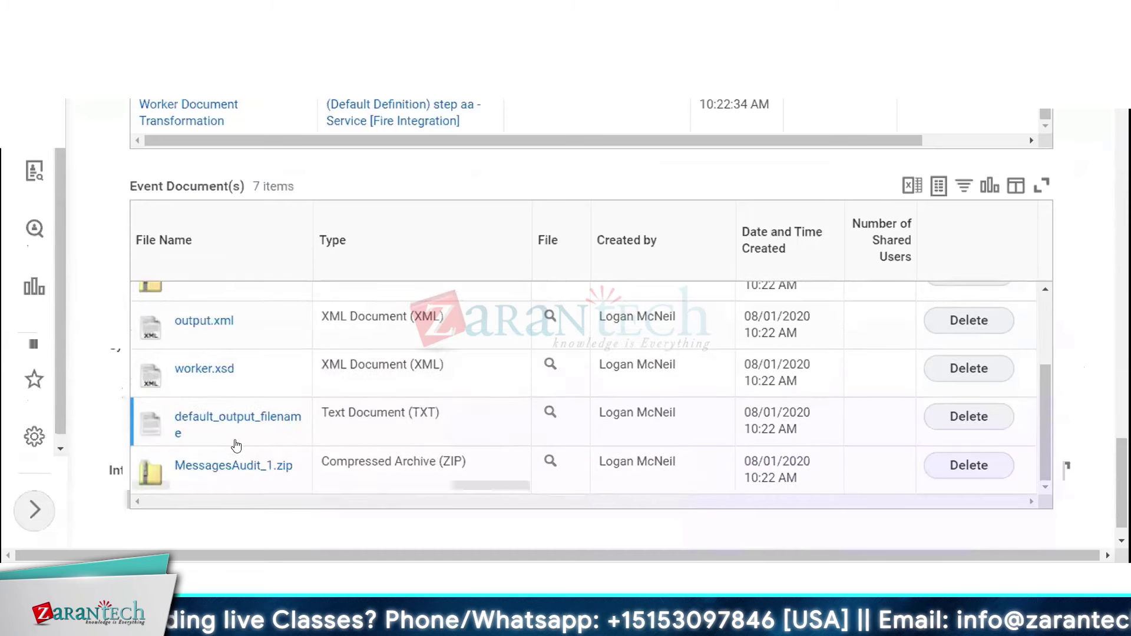
# - Download default_output_filename from the event documents, open it in a text editor, and highlight the worker's output line
pyautogui.click(192, 419)
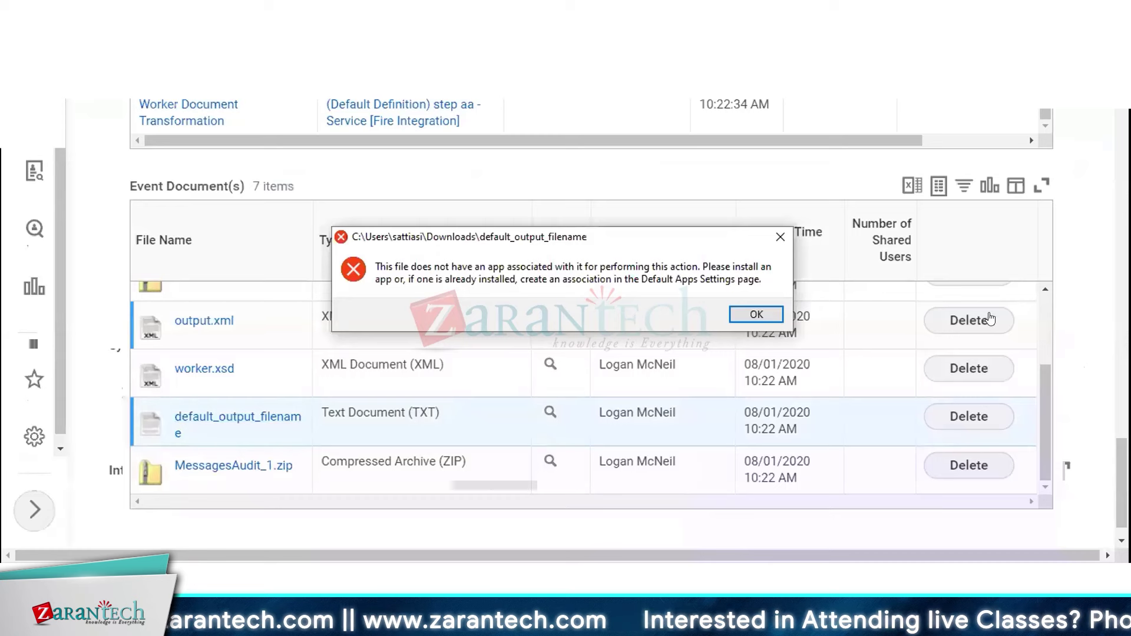
pyautogui.click(787, 240)
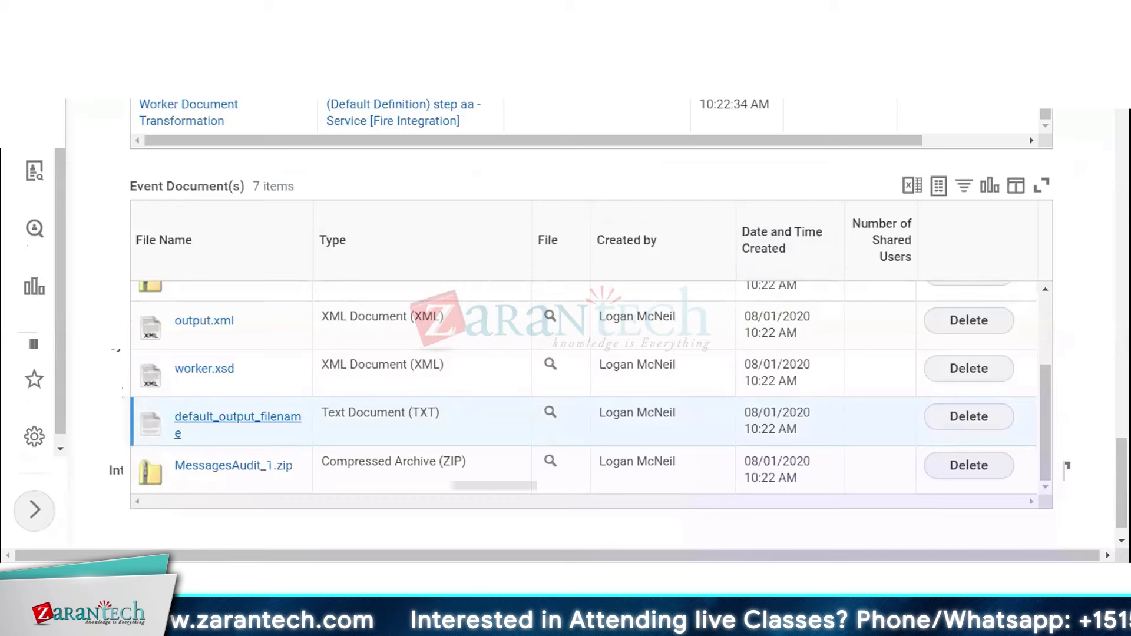
pyautogui.click(206, 583)
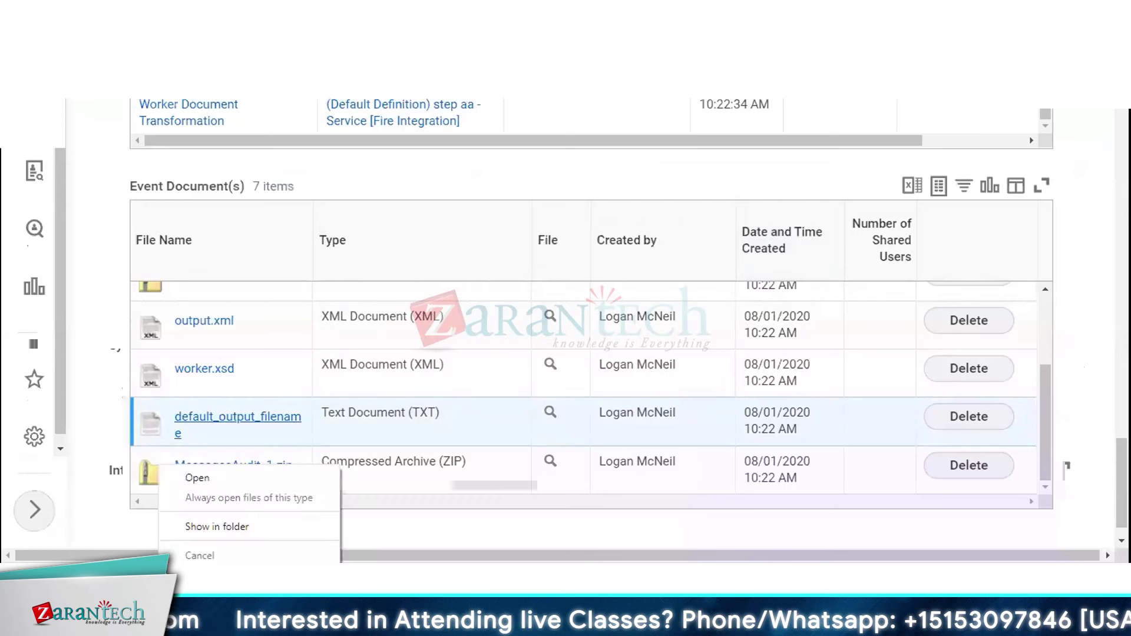
pyautogui.click(203, 555)
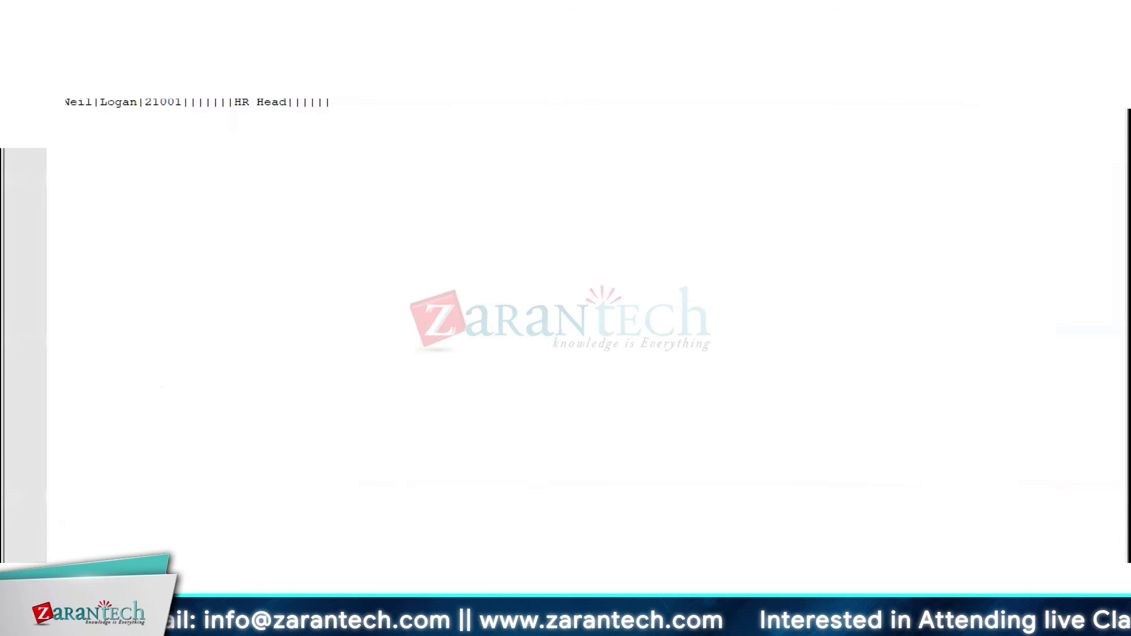
pyautogui.click(393, 103)
pyautogui.hotkey('shift', 'Home')
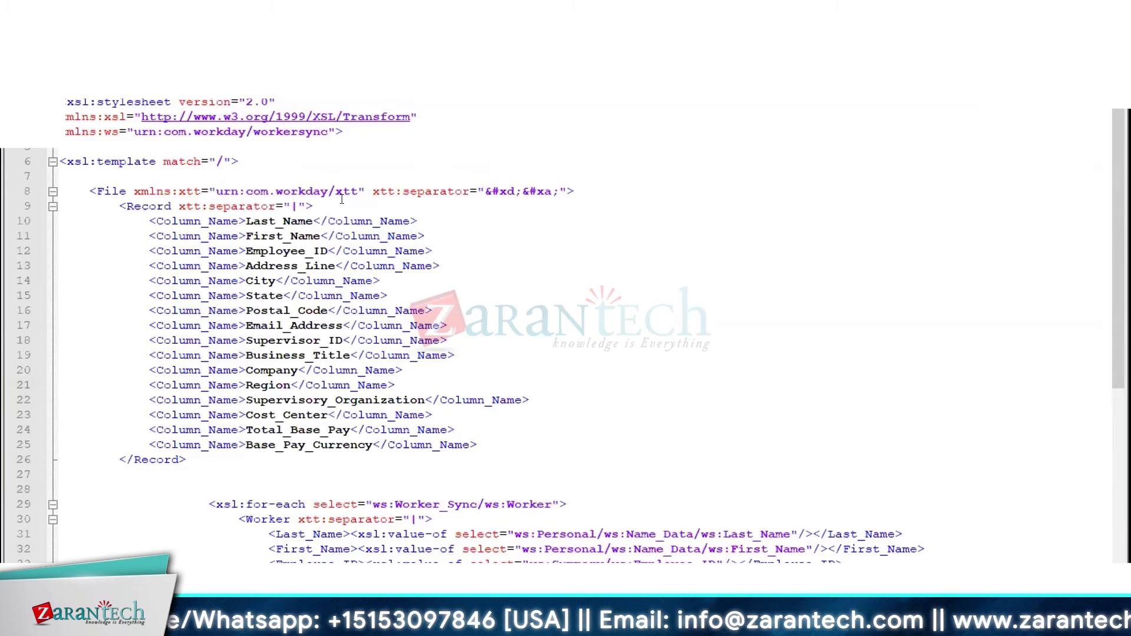
# - Examine the XSLT's for-each worker block and compare it with the worker data in the downloaded output XML
pyautogui.scroll(-7, 292, 237)
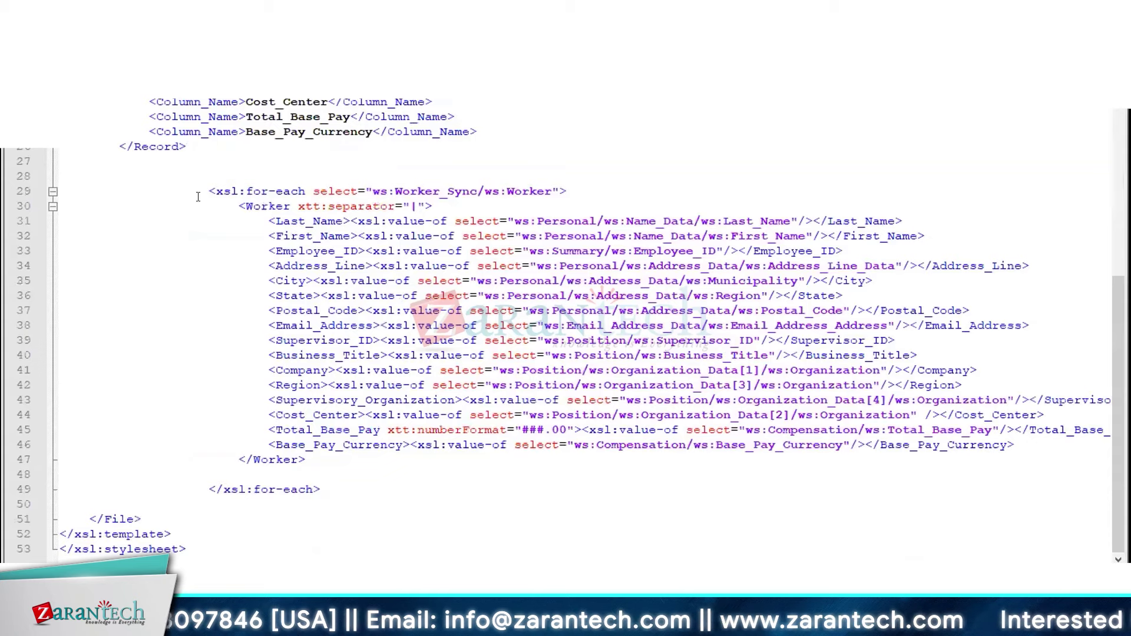
pyautogui.moveTo(192, 197); pyautogui.dragTo(447, 490)
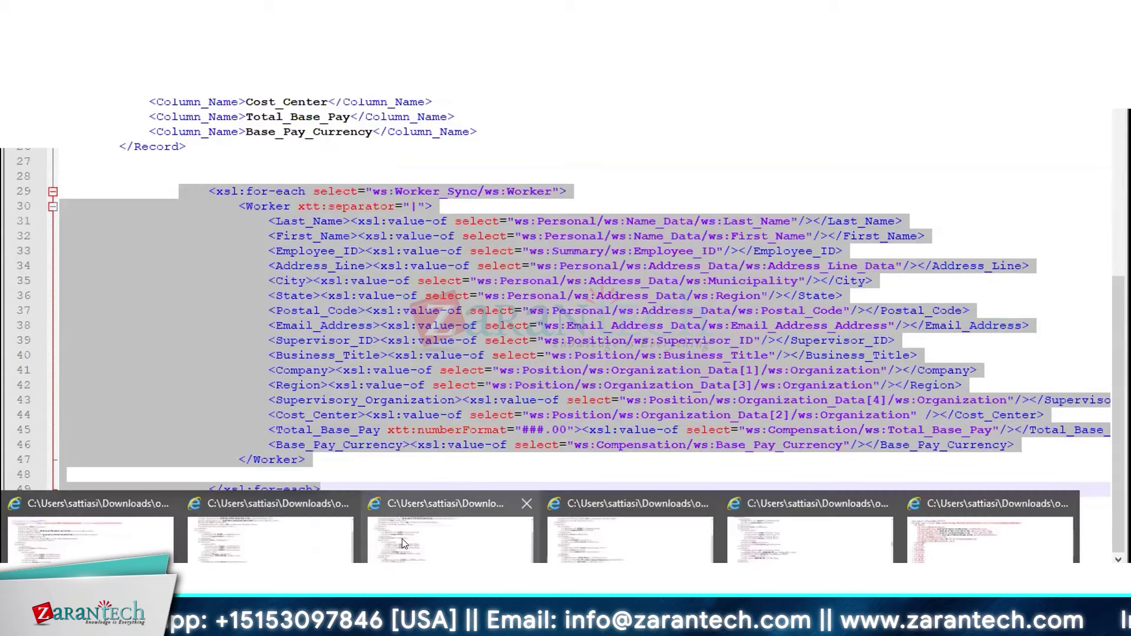
pyautogui.click(405, 540)
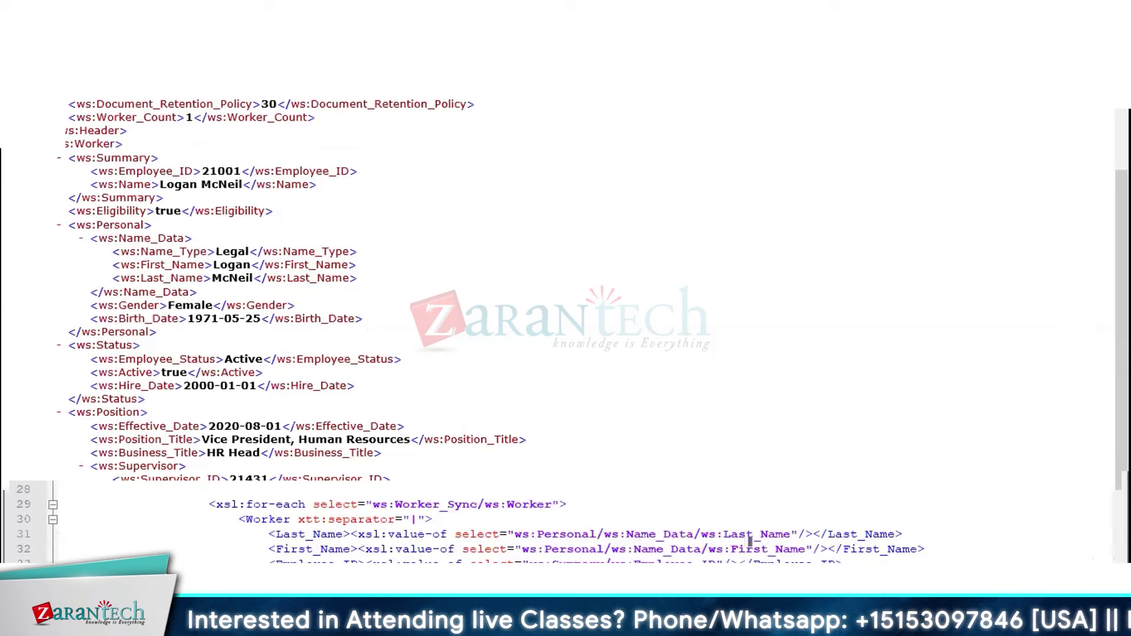
# - Switch to the W3Schools XSLT Introduction page in the browser and examine its example stylesheet
pyautogui.click(118, 506)
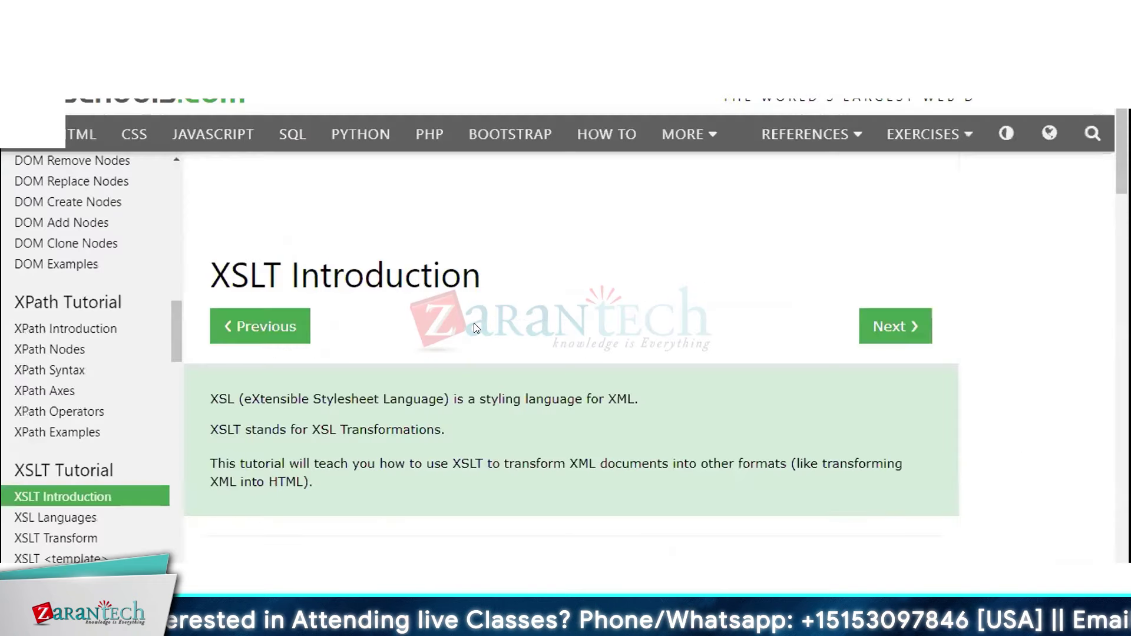
pyautogui.scroll(-6, 477, 325)
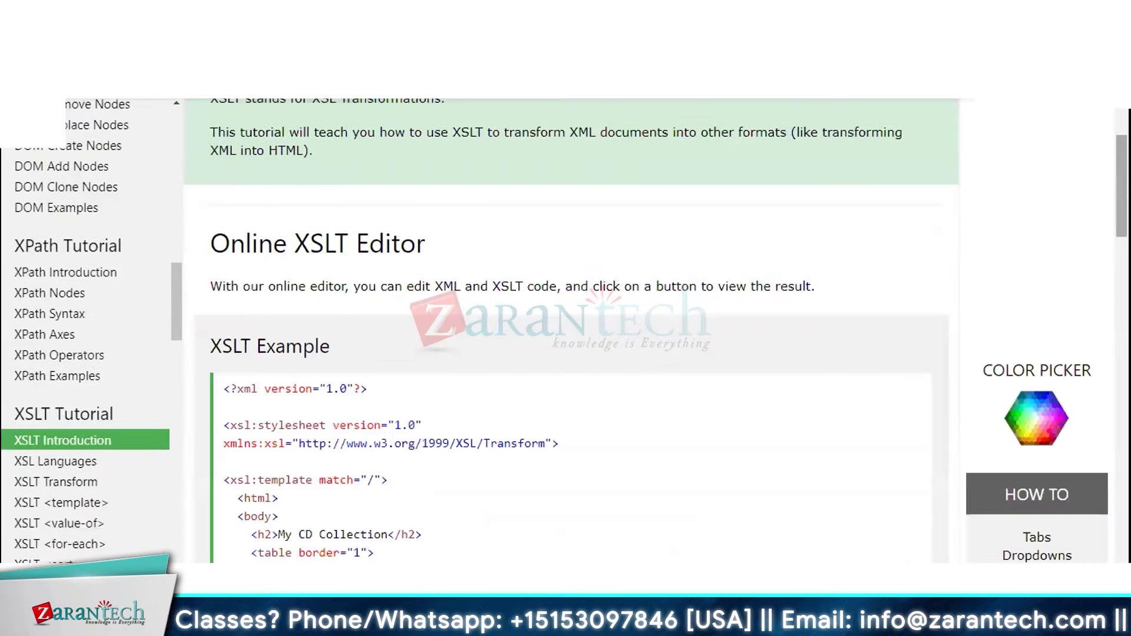
pyautogui.scroll(-5, 546, 316)
pyautogui.scroll(-3, 1111, 271)
pyautogui.scroll(2, 1111, 272)
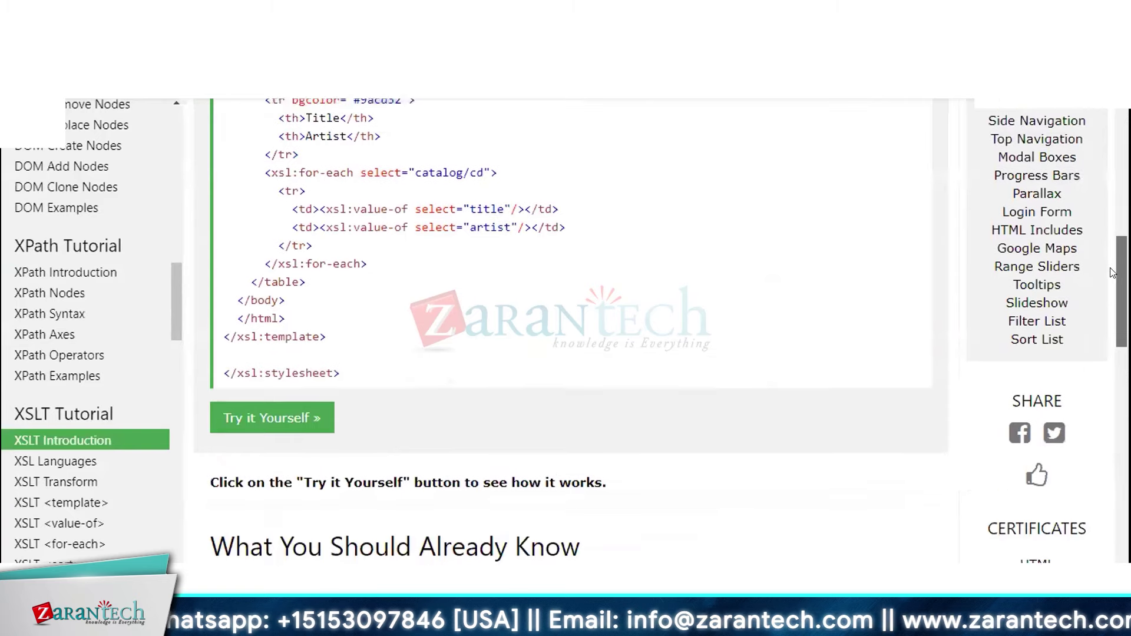